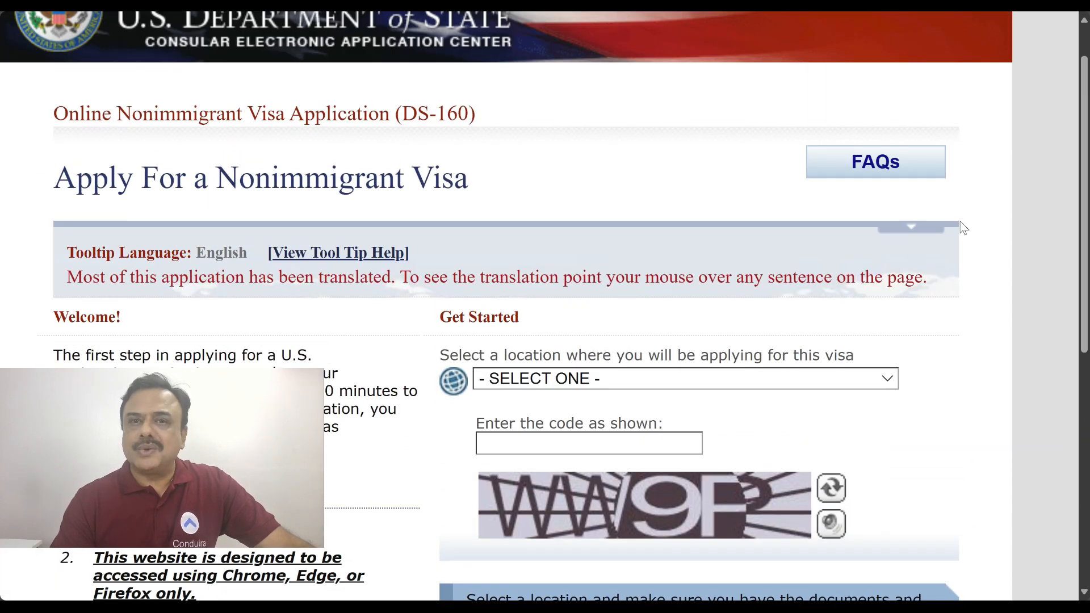
Set the application location to INDIA, HYDERABAD
click(790, 382)
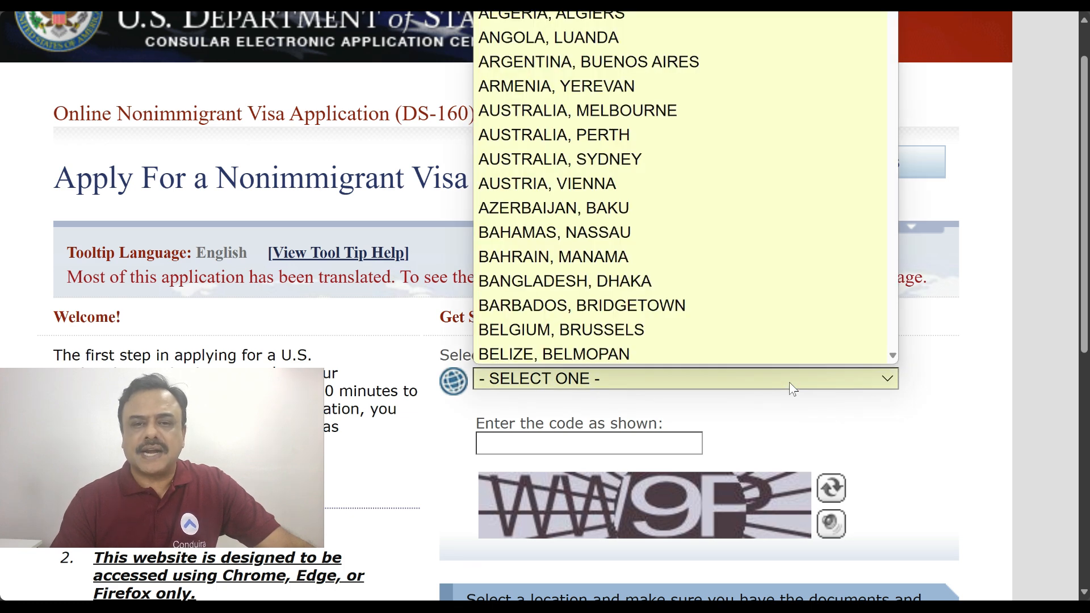
text(india)
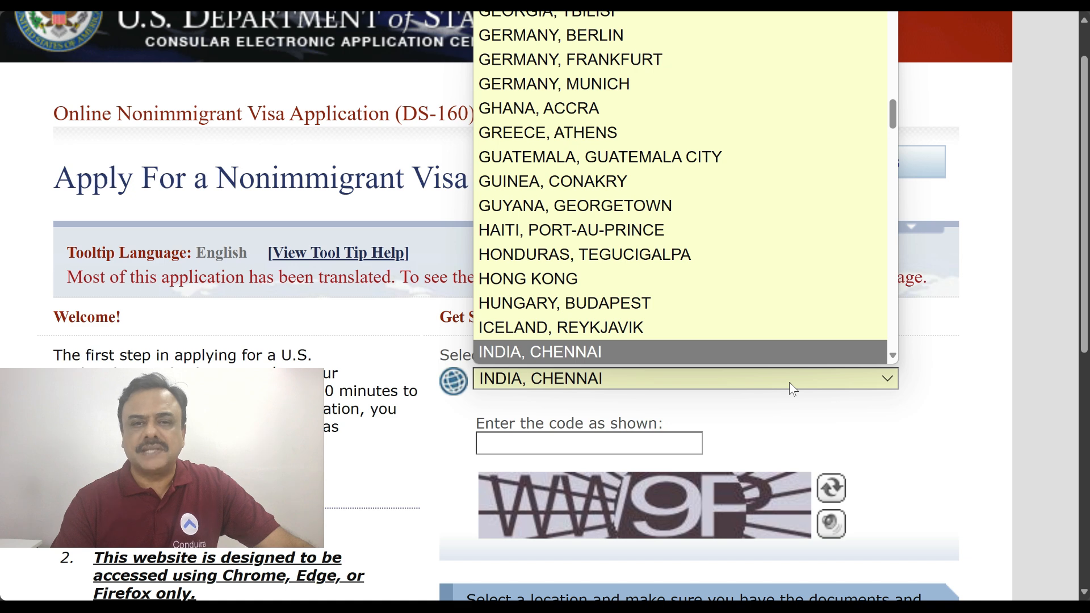
scroll(777, 304, down, 1)
scroll(775, 302, down, 1)
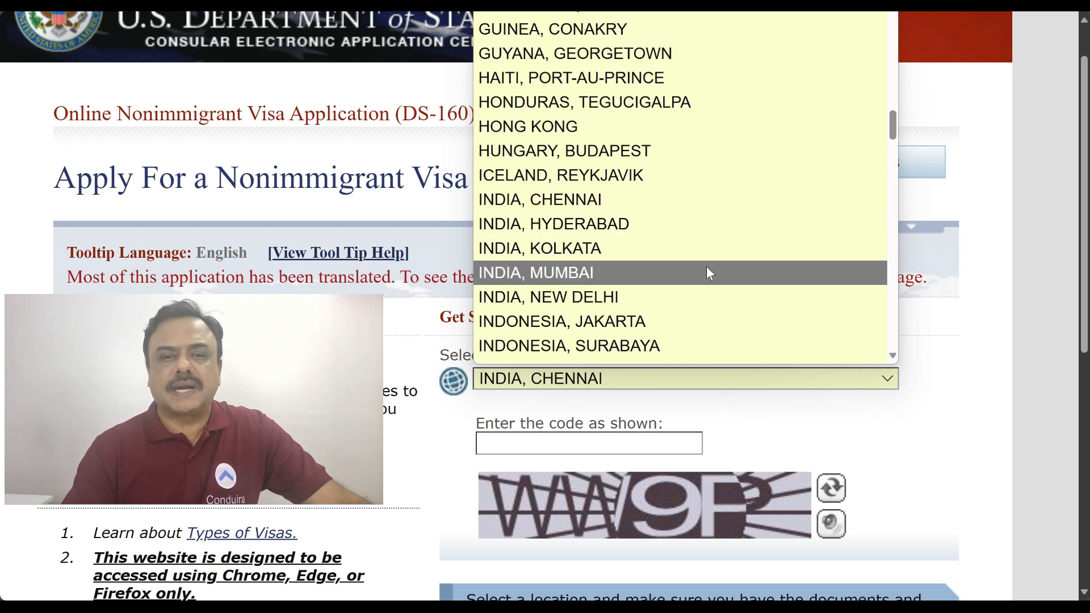
click(514, 225)
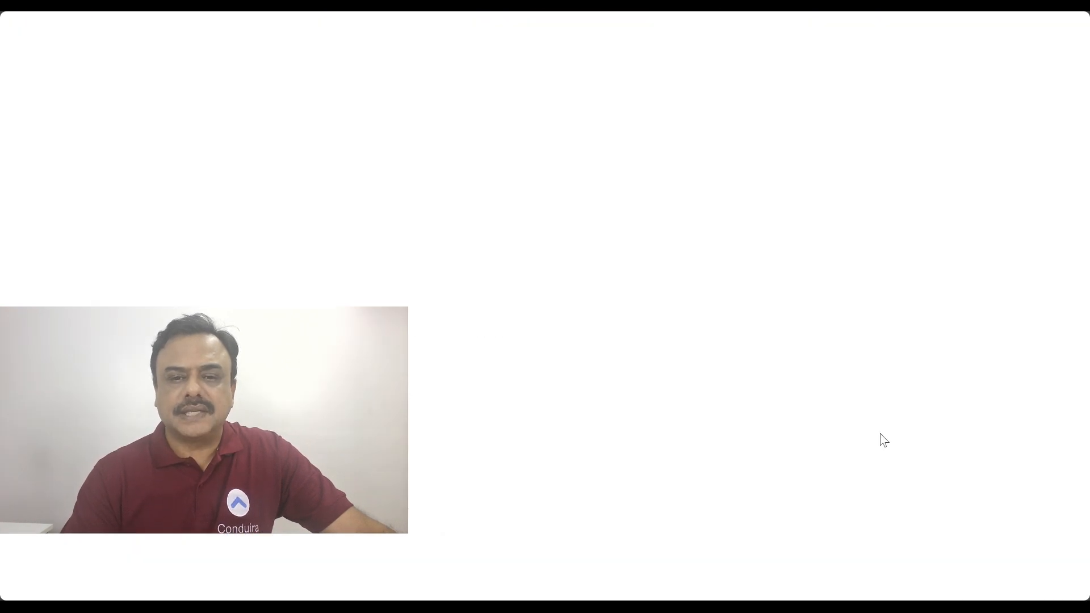
Enter the captcha security code TPWH in capital letters
scroll(914, 391, down, 3)
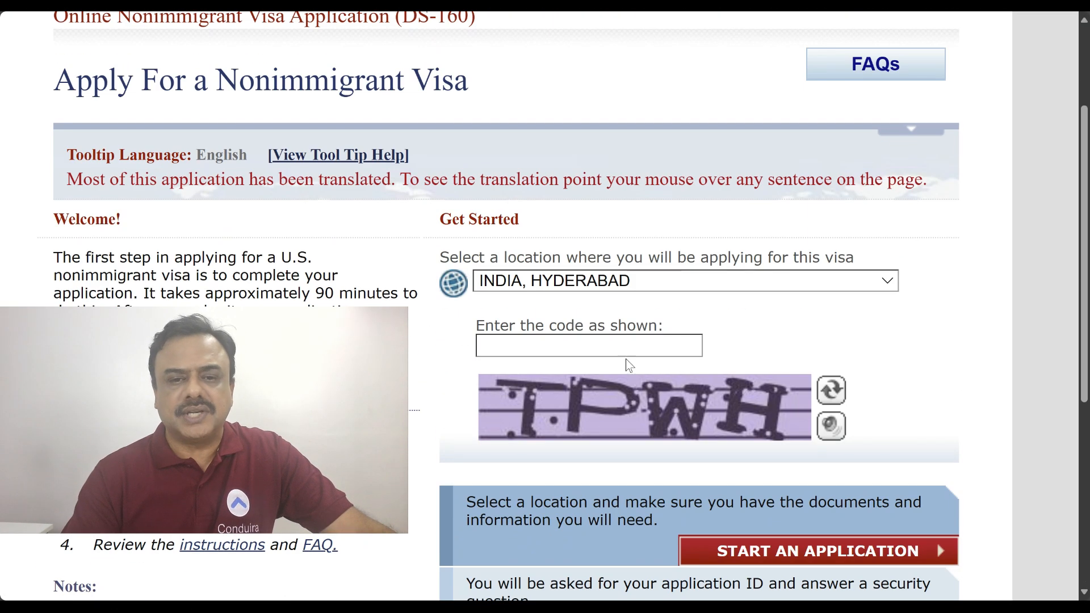
click(606, 346)
key(Caps_Lock)
text(TPWH)
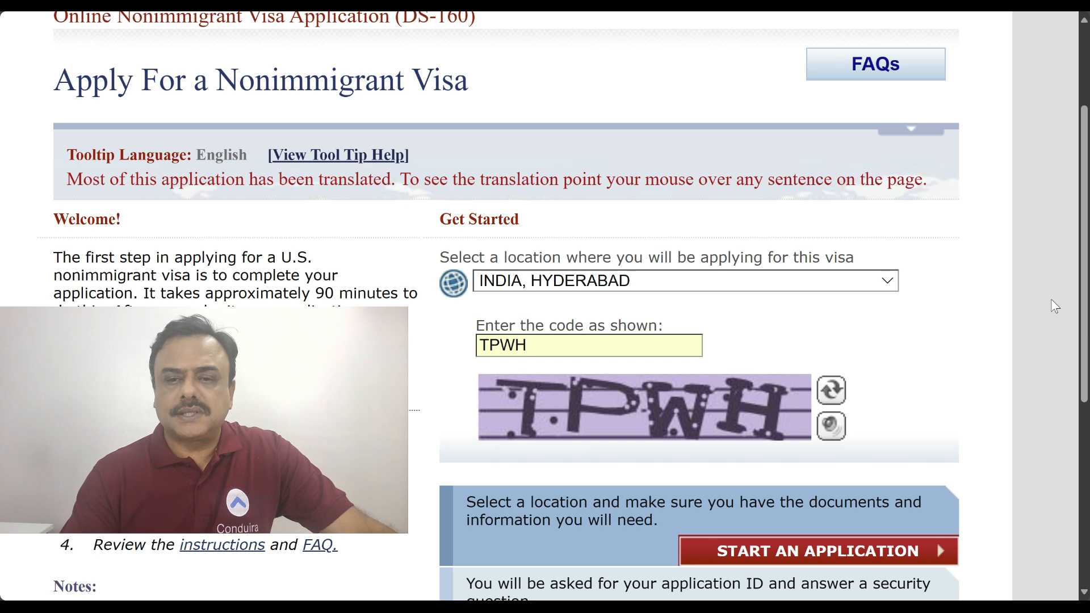
scroll(1051, 299, down, 3)
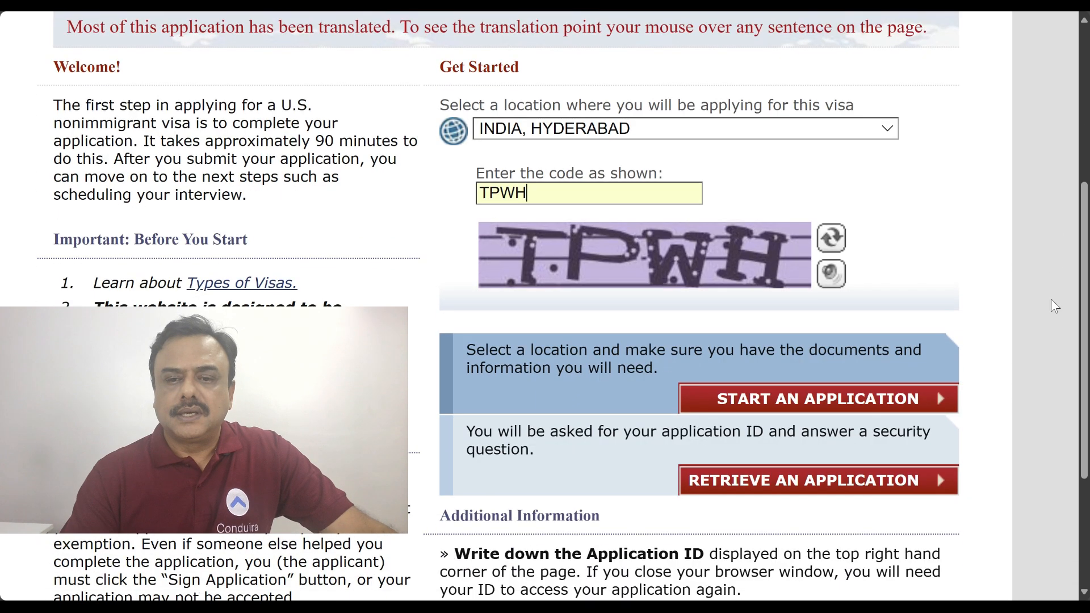
Start a new application and agree to the Computer Fraud and Abuse Act notice
click(855, 409)
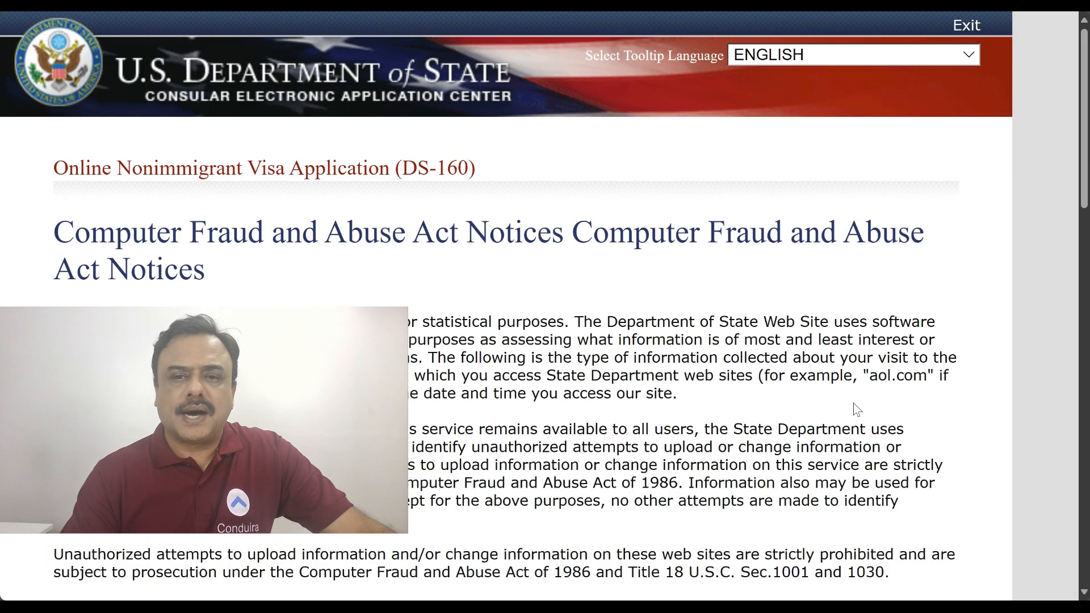
scroll(851, 278, down, 3)
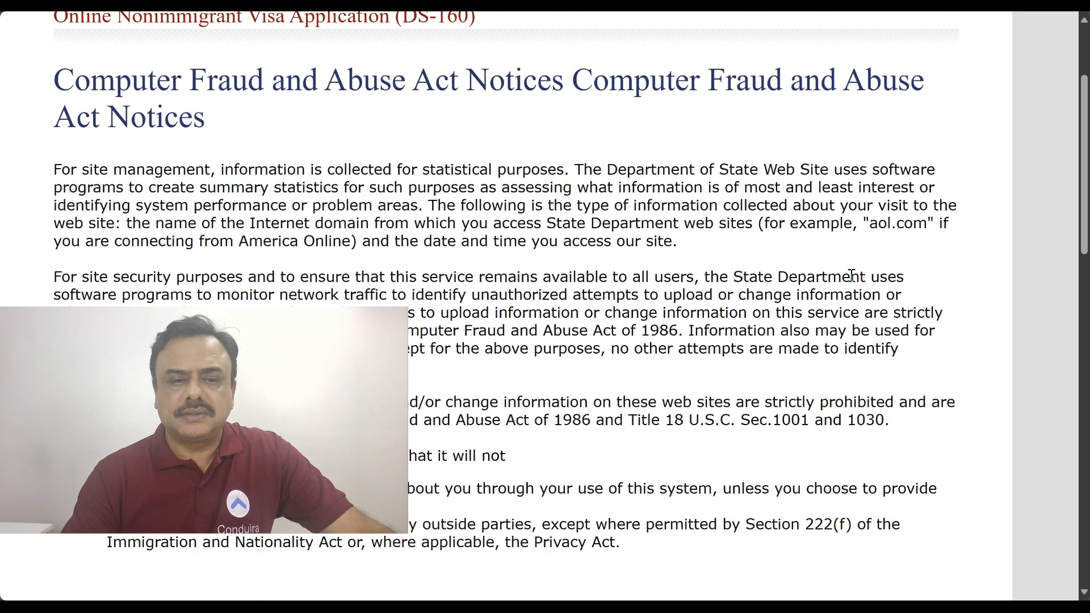
scroll(852, 277, down, 5)
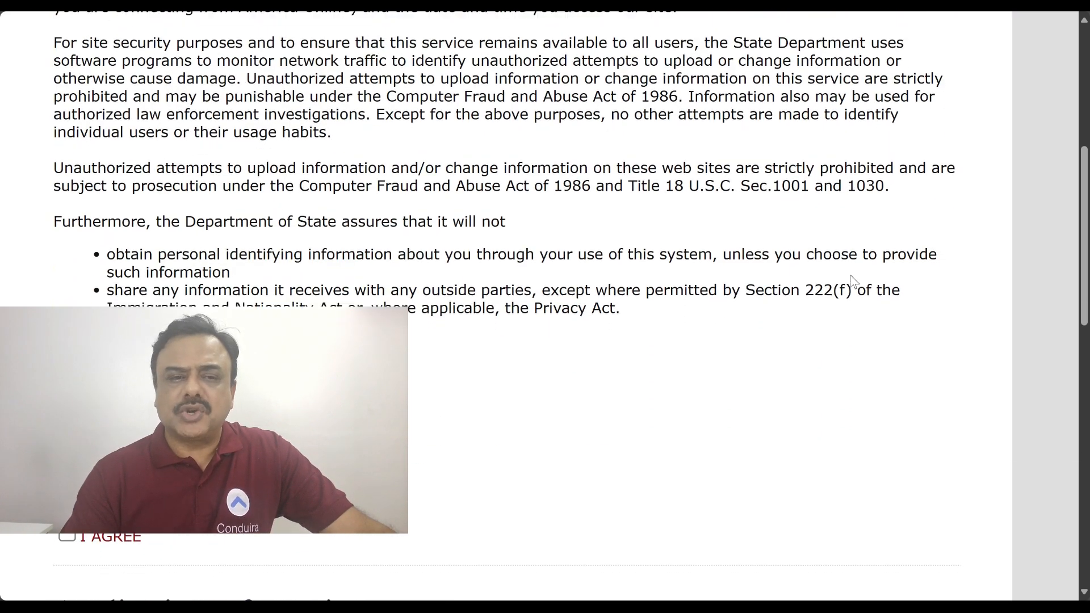
scroll(853, 280, down, 3)
scroll(854, 281, down, 5)
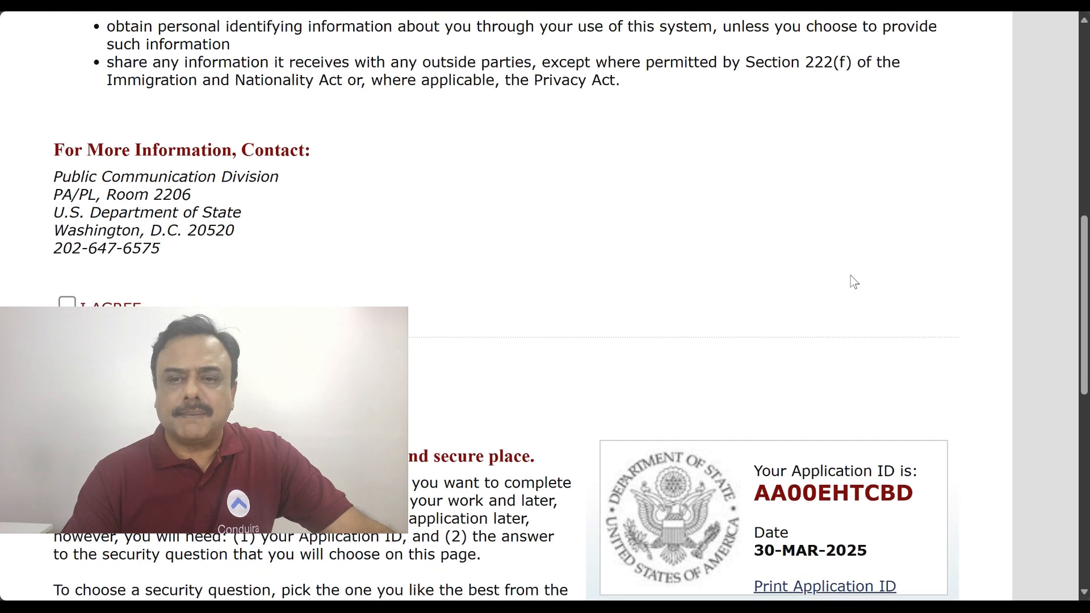
scroll(855, 281, down, 3)
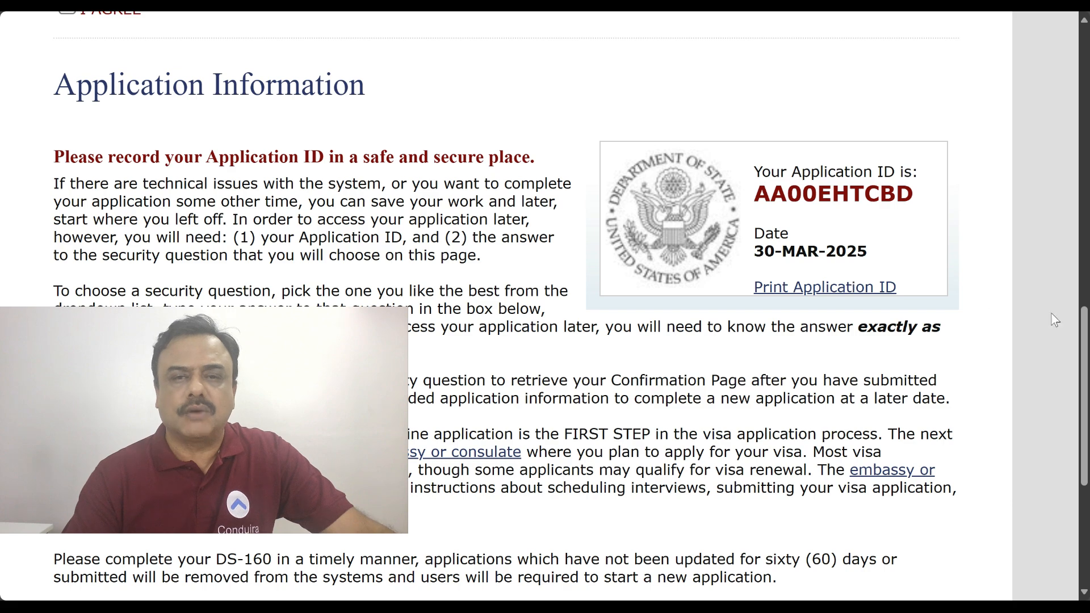
scroll(1064, 310, up, 5)
click(67, 236)
Print the newly assigned Application ID
scroll(995, 226, down, 8)
scroll(994, 226, down, 7)
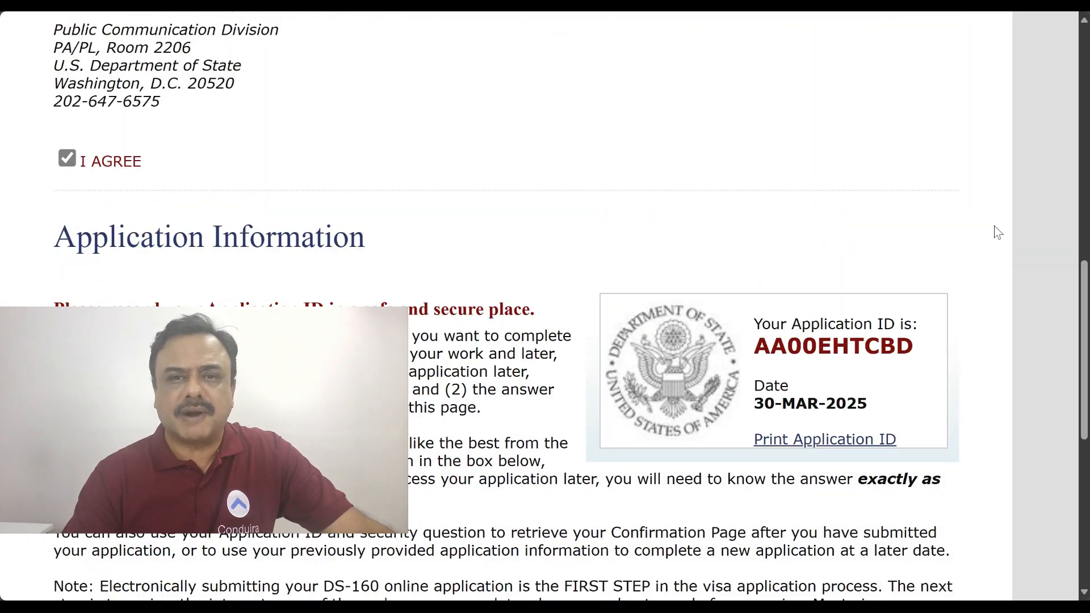
scroll(994, 226, down, 1)
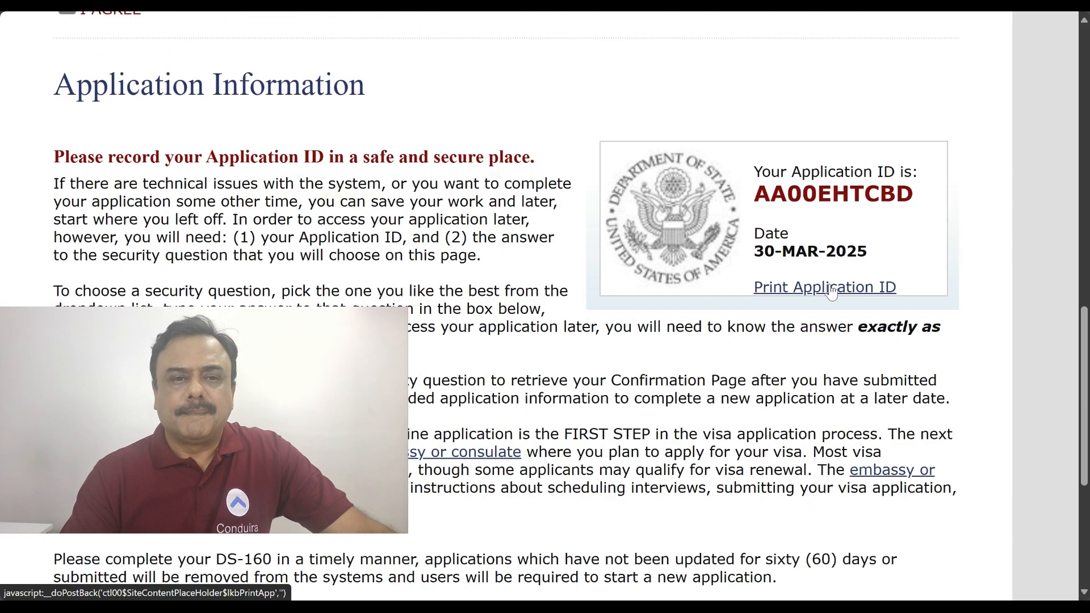
click(831, 291)
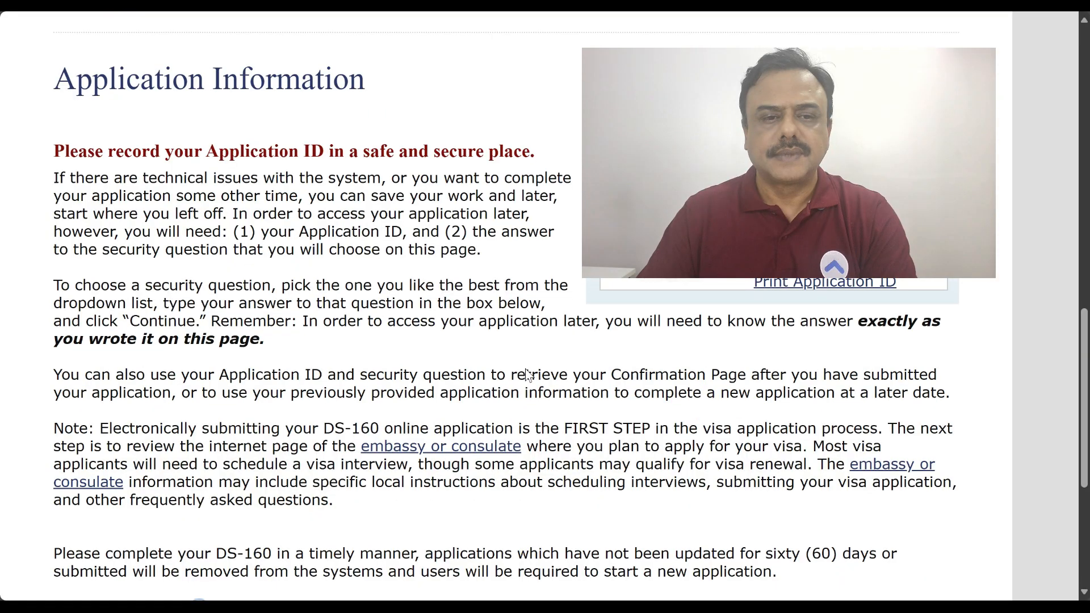
Keep the mother's-mother security question, enter its answer in capitals, and continue
scroll(529, 376, down, 5)
scroll(529, 376, down, 2)
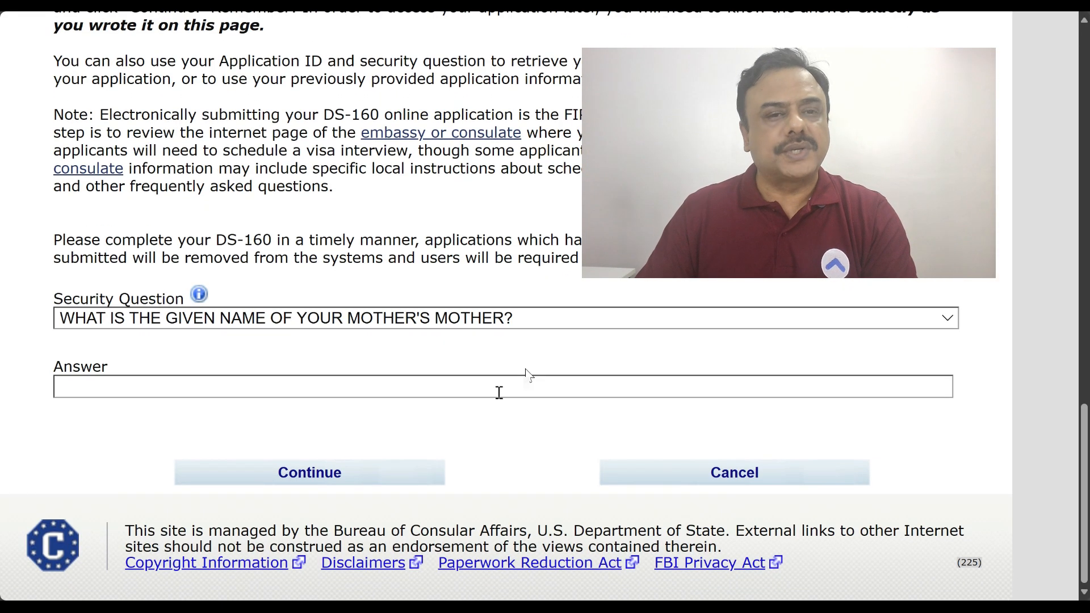
click(579, 319)
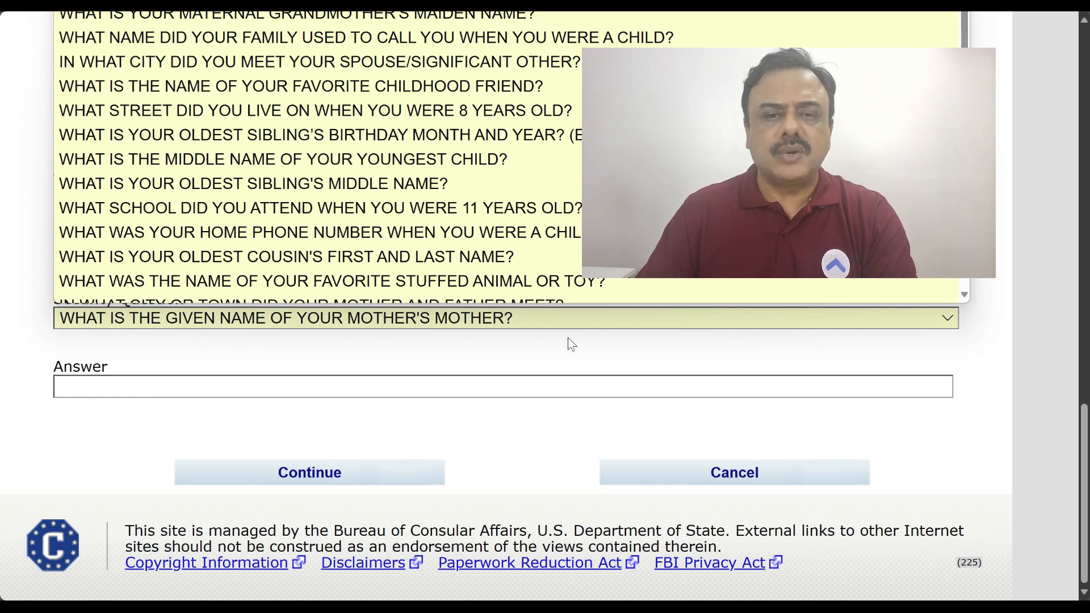
click(568, 340)
click(333, 393)
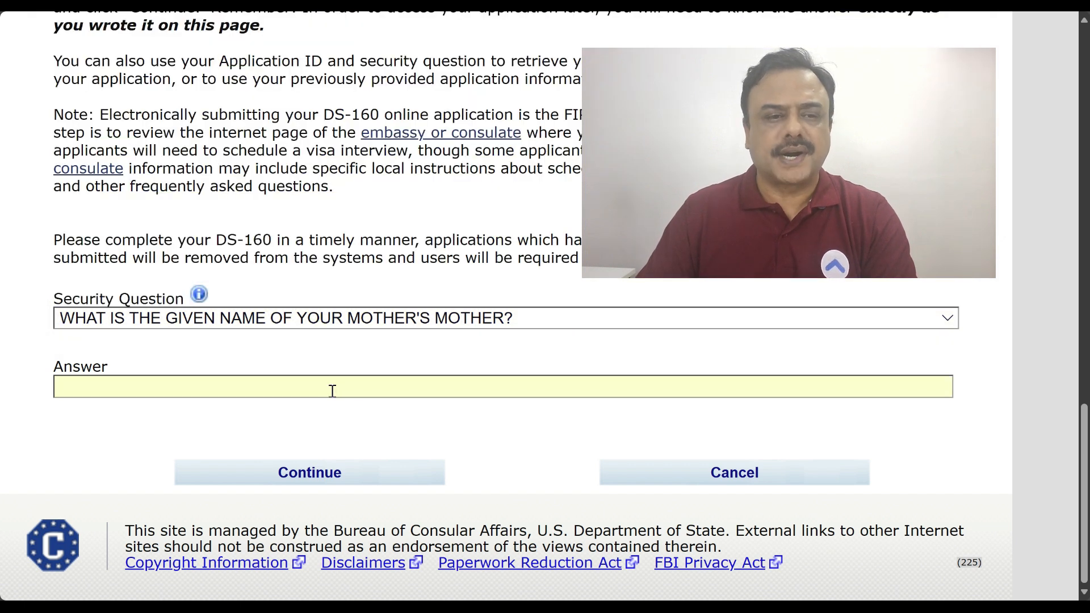
key(Caps_Lock)
text(BANU)
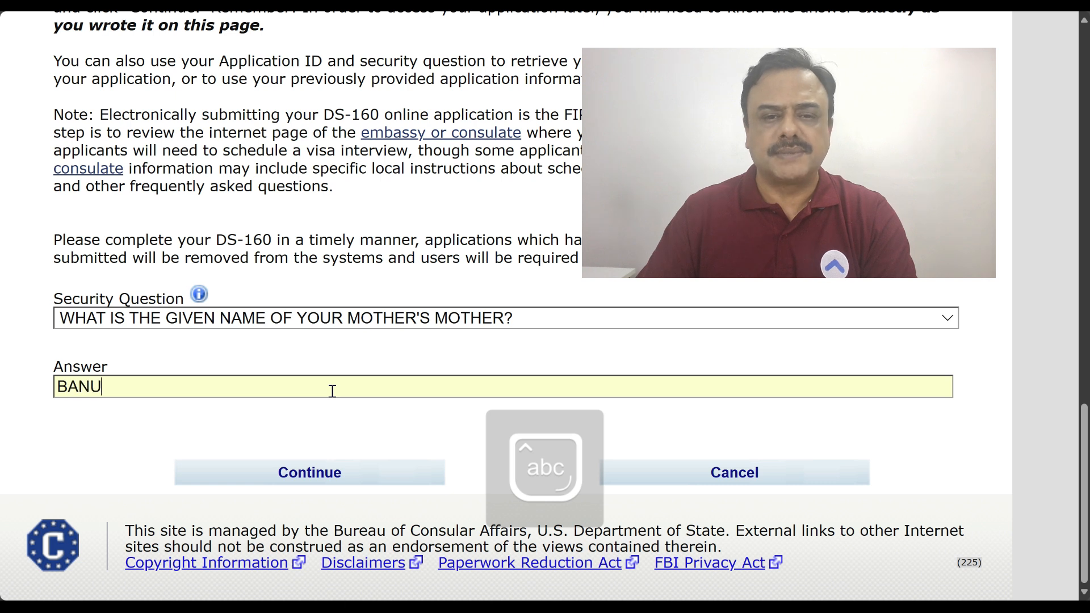
click(335, 482)
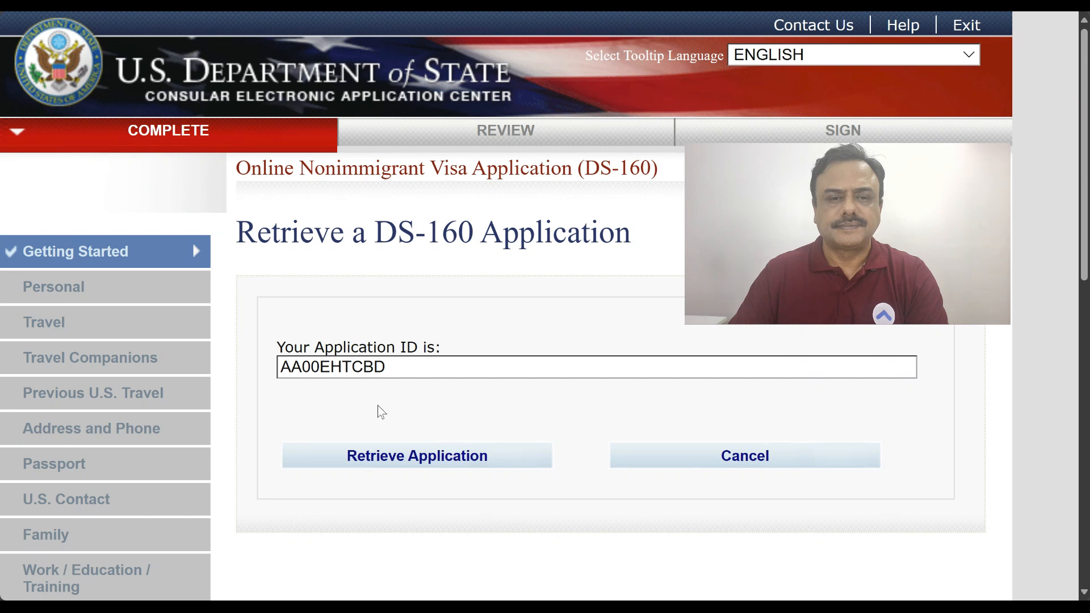
Retrieve the application using the first five surname letters, birth year 2000 and the security answer
click(419, 461)
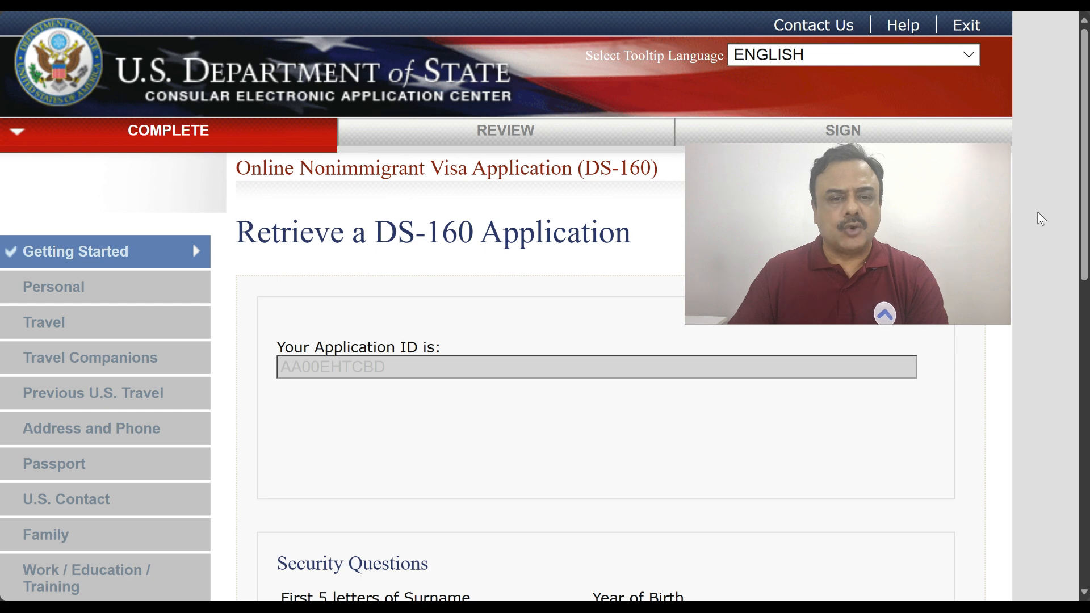
scroll(1041, 218, down, 4)
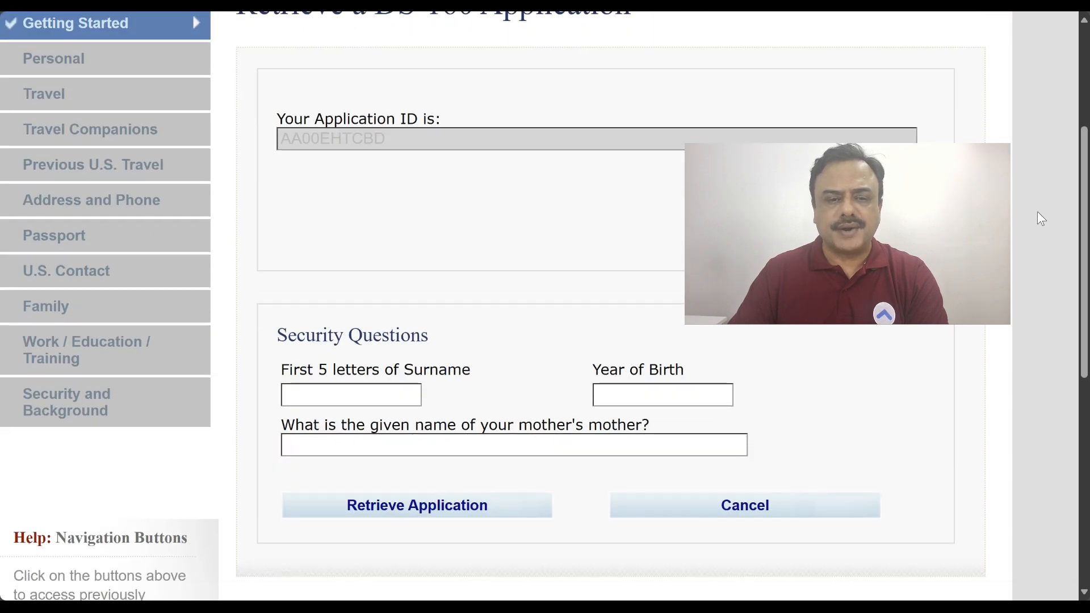
scroll(1041, 218, down, 1)
click(356, 319)
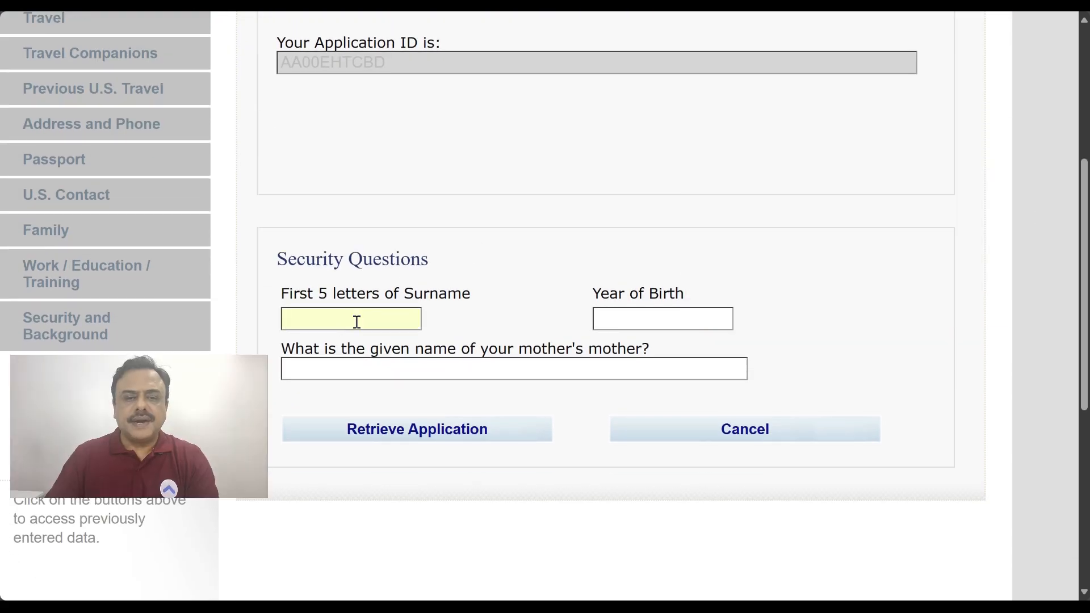
key(Caps_Lock)
text(MOHAM)
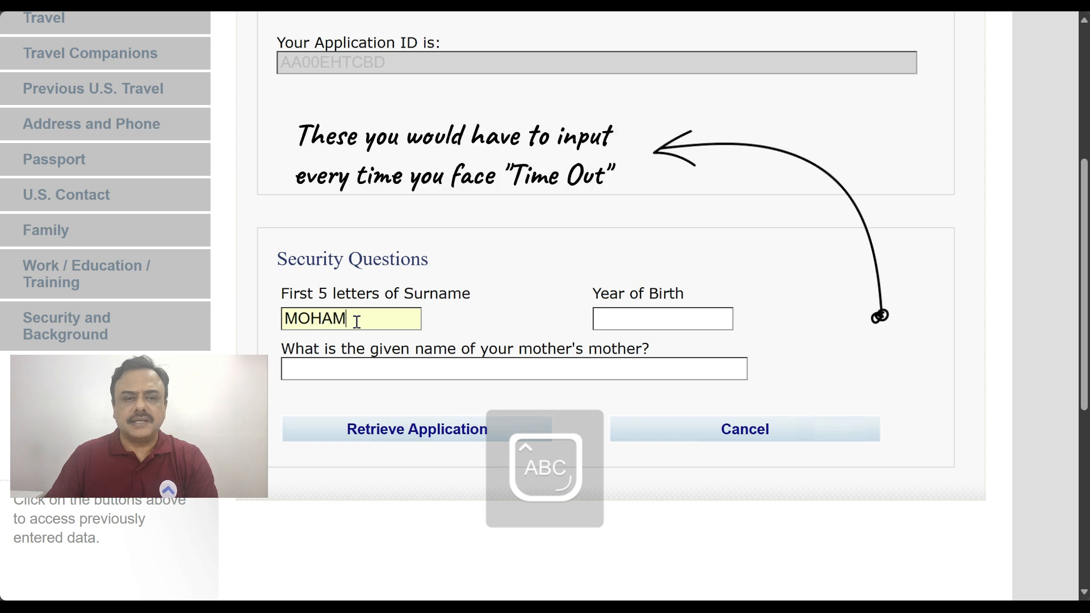
click(608, 318)
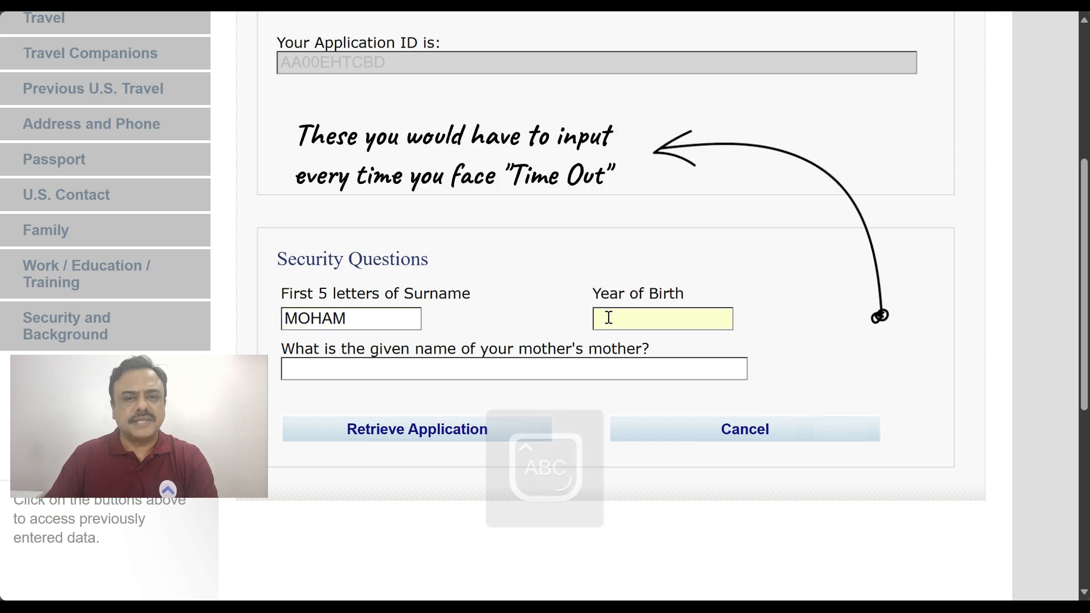
text(2000)
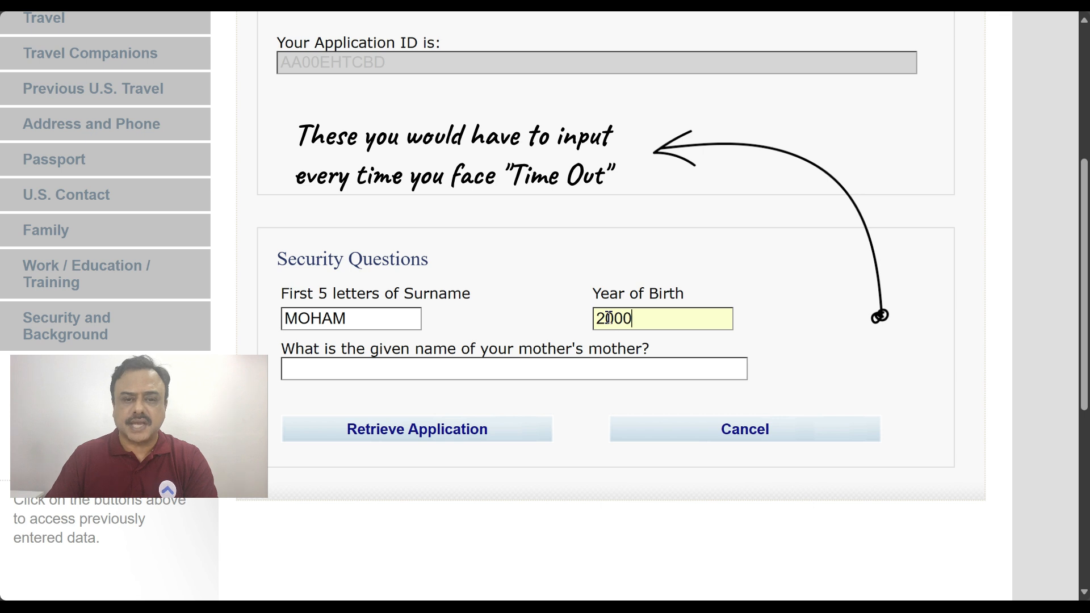
click(514, 364)
text(B)
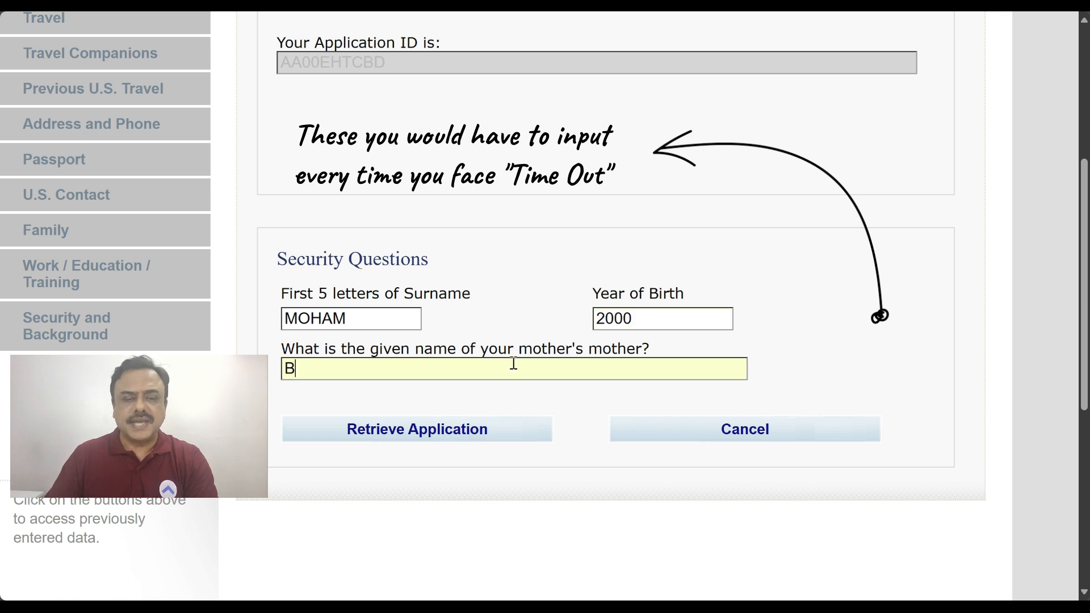
text(ANU)
click(446, 436)
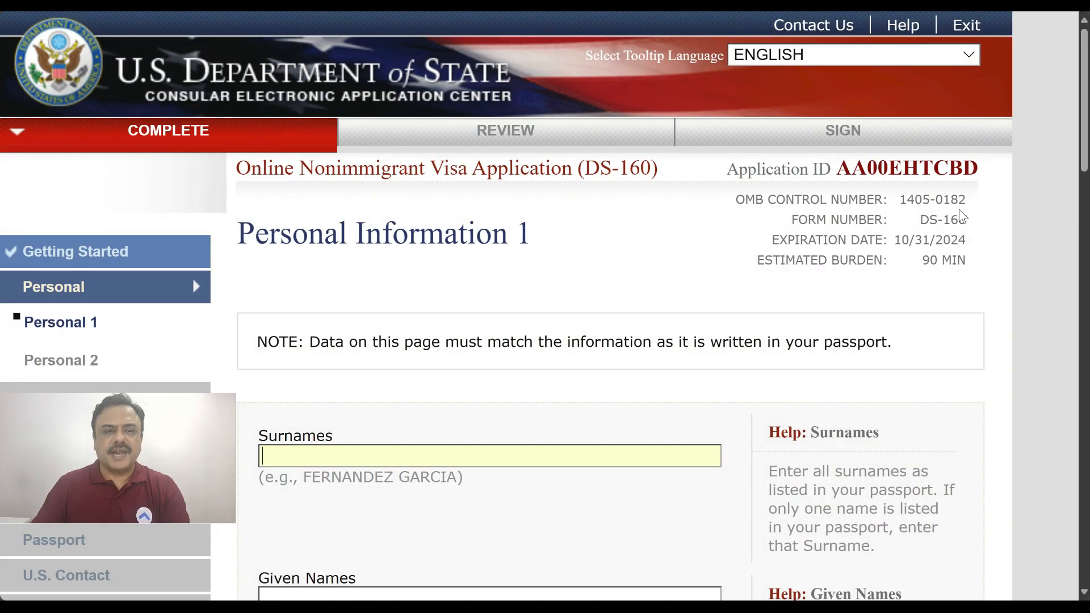
Enter the applicant's given names and mark the native-alphabet full name as Does Not Apply
scroll(962, 215, down, 1)
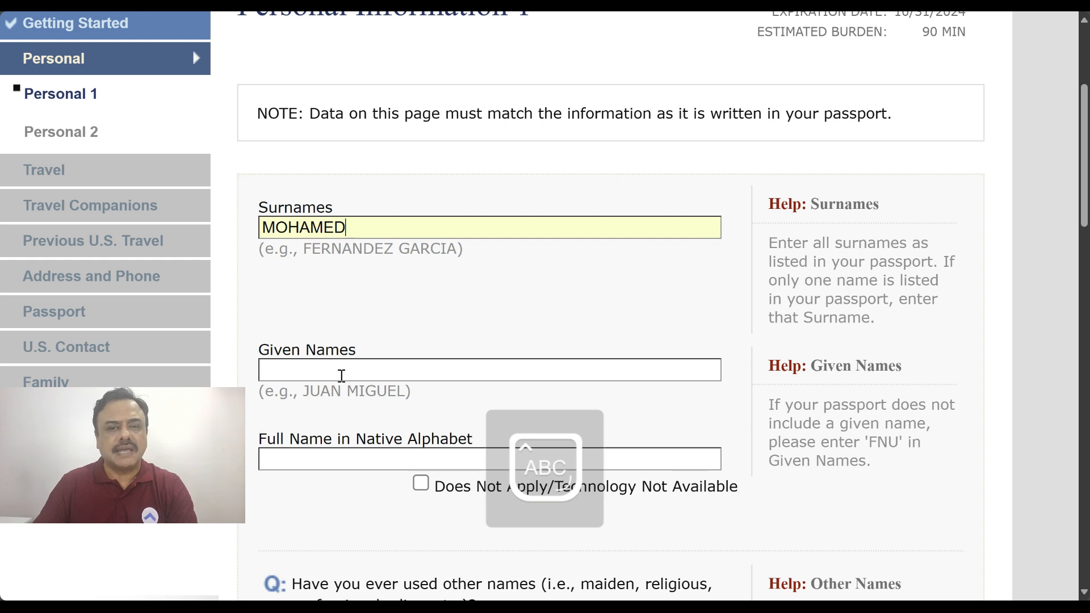
click(344, 370)
text(ABDULLAH)
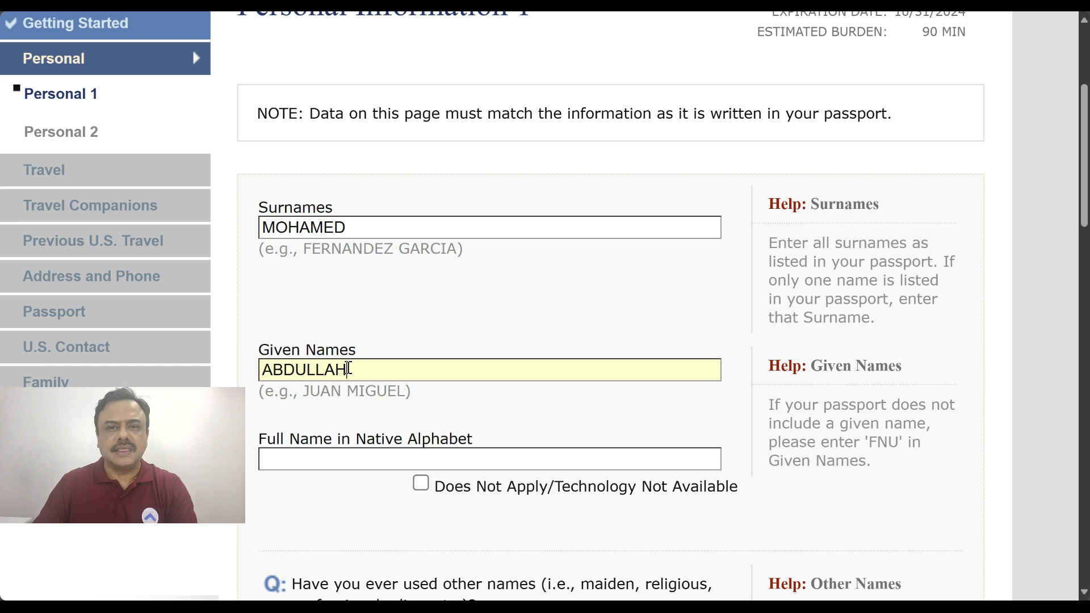
scroll(348, 369, down, 1)
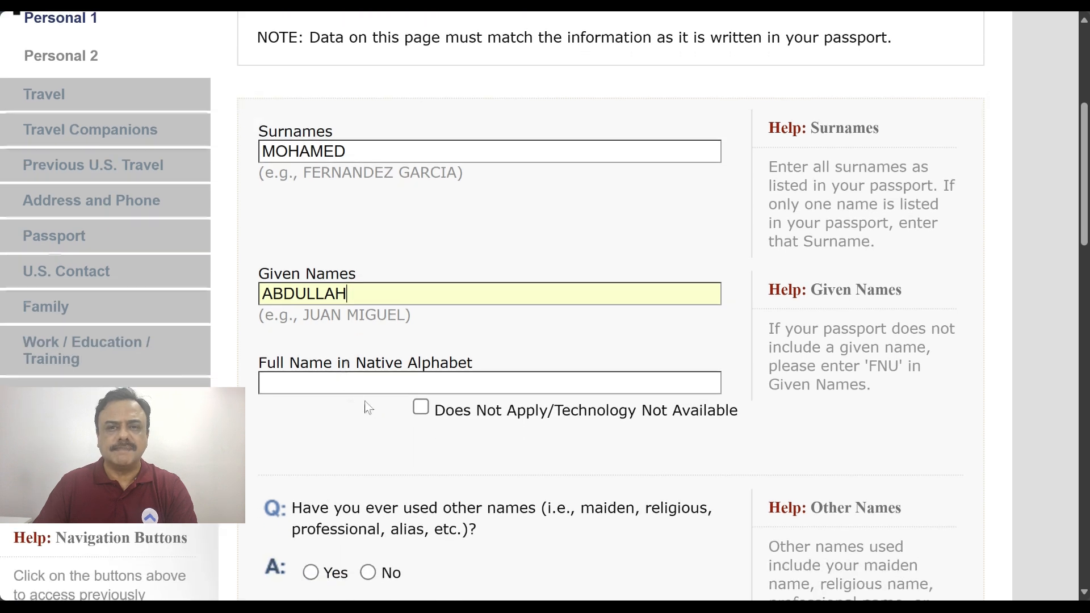
click(423, 409)
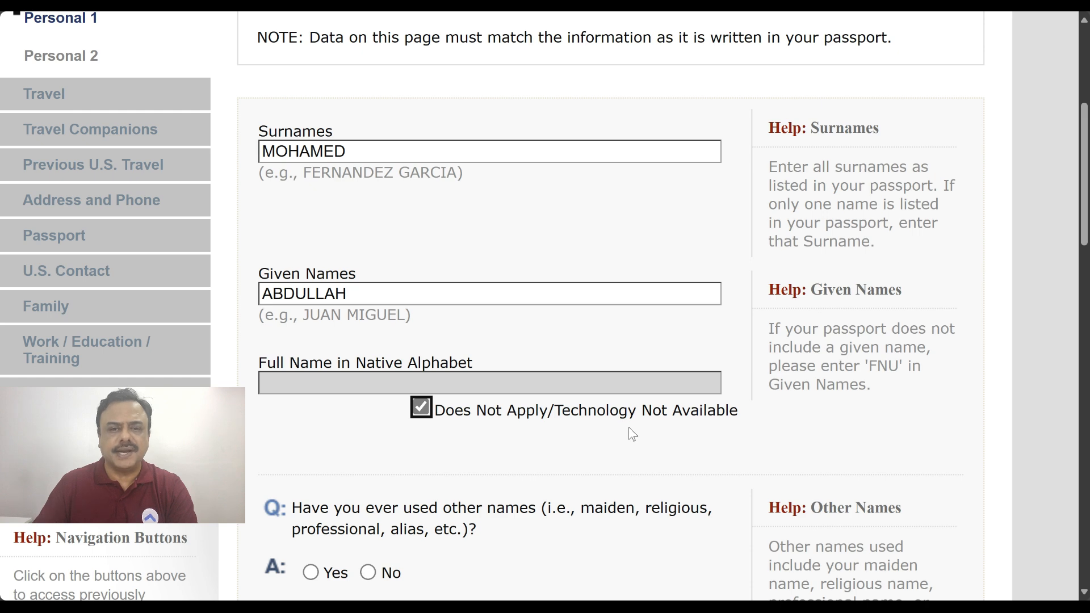
Answer No to having used other names and No to having a name telecode
scroll(630, 429, down, 5)
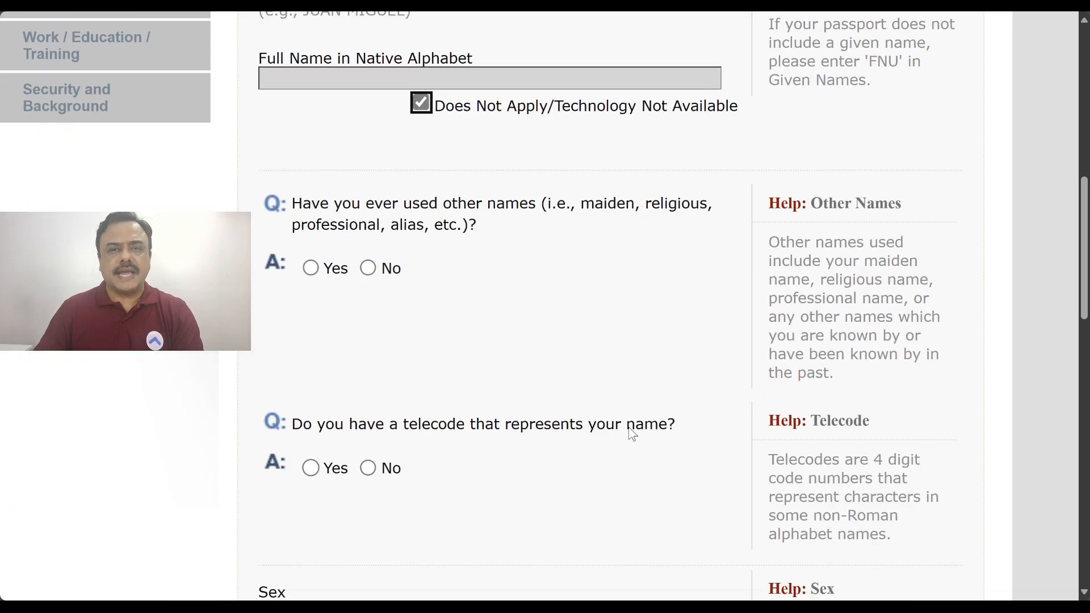
click(311, 268)
scroll(612, 280, down, 2)
scroll(611, 278, down, 1)
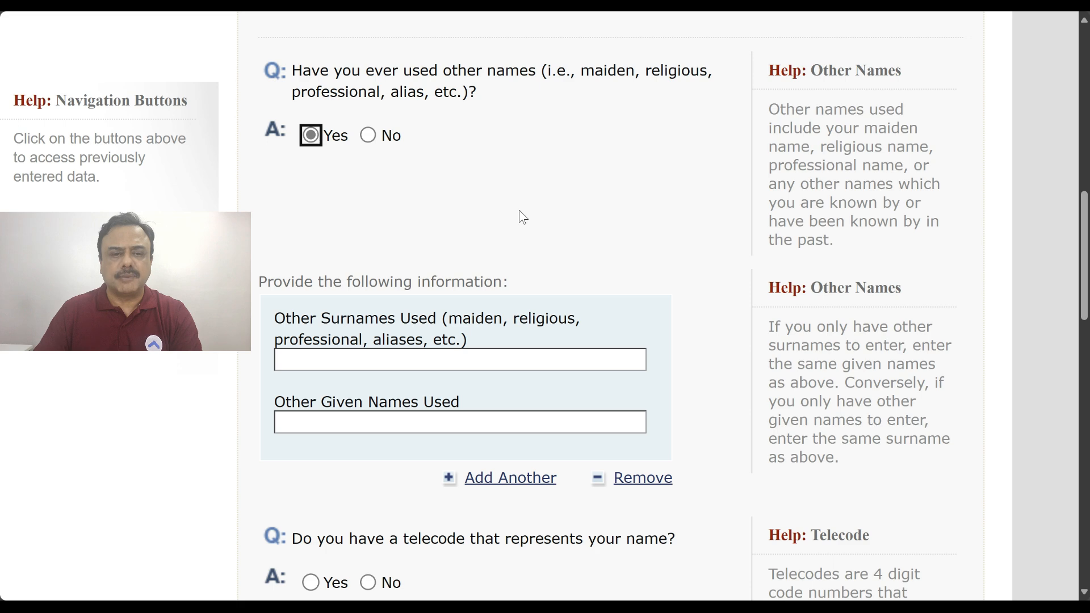
click(388, 137)
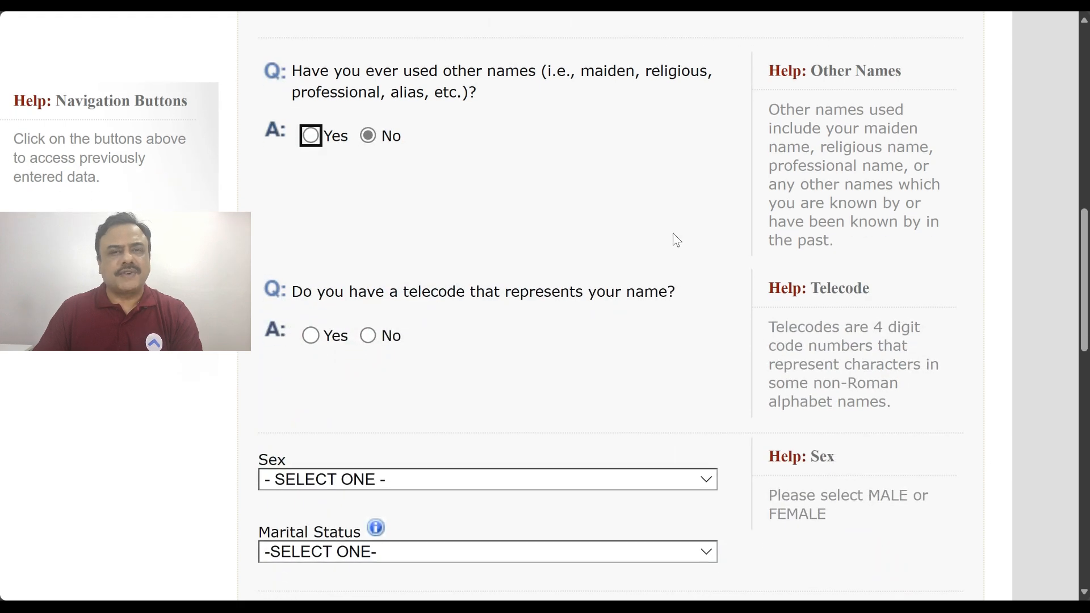
scroll(675, 240, down, 2)
scroll(673, 235, down, 4)
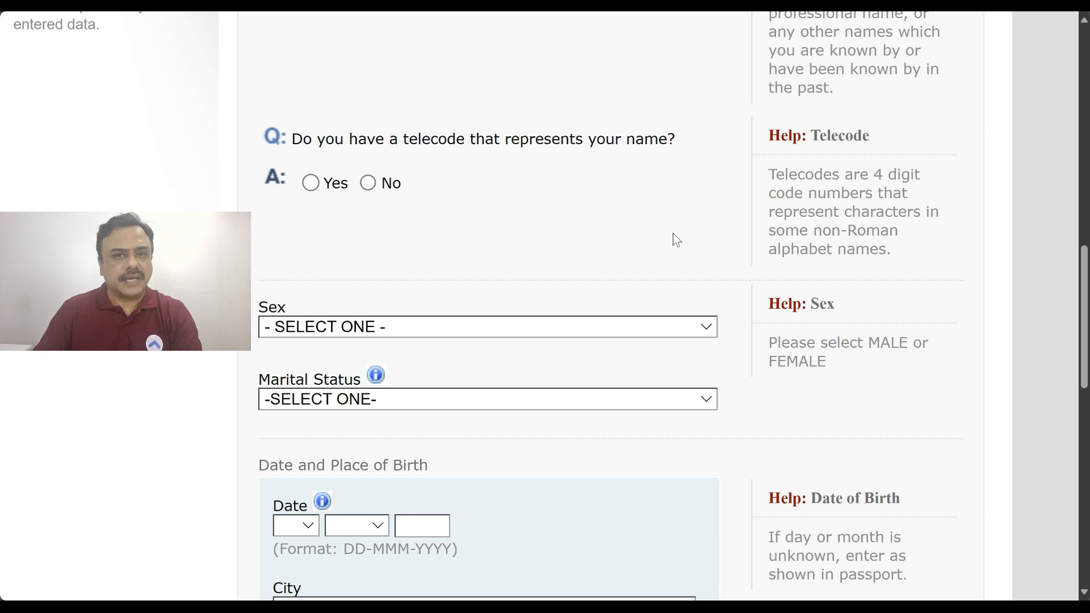
scroll(675, 240, down, 3)
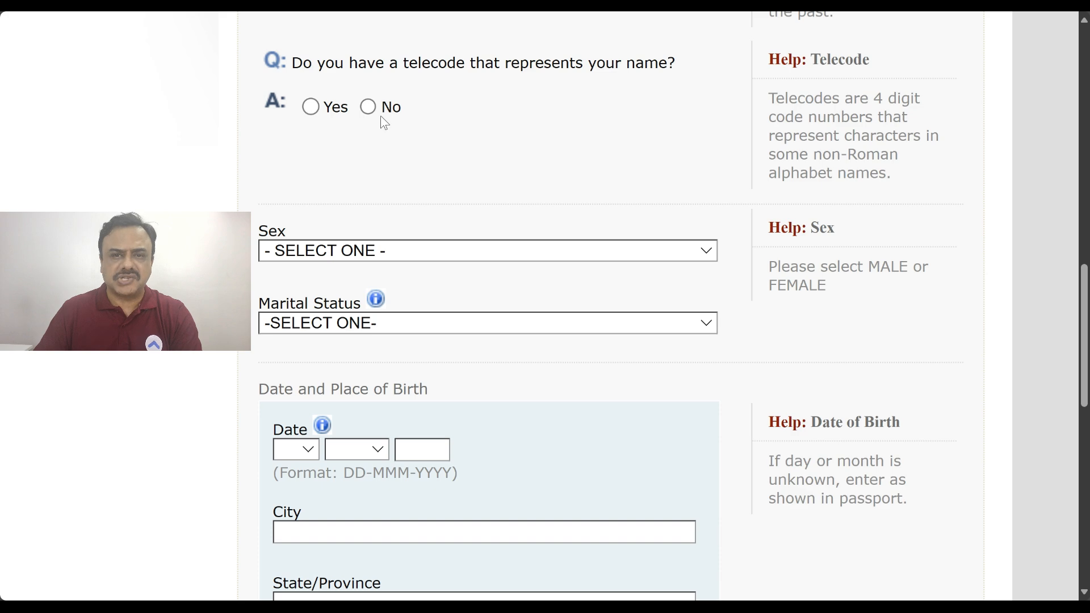
click(369, 106)
scroll(641, 170, down, 10)
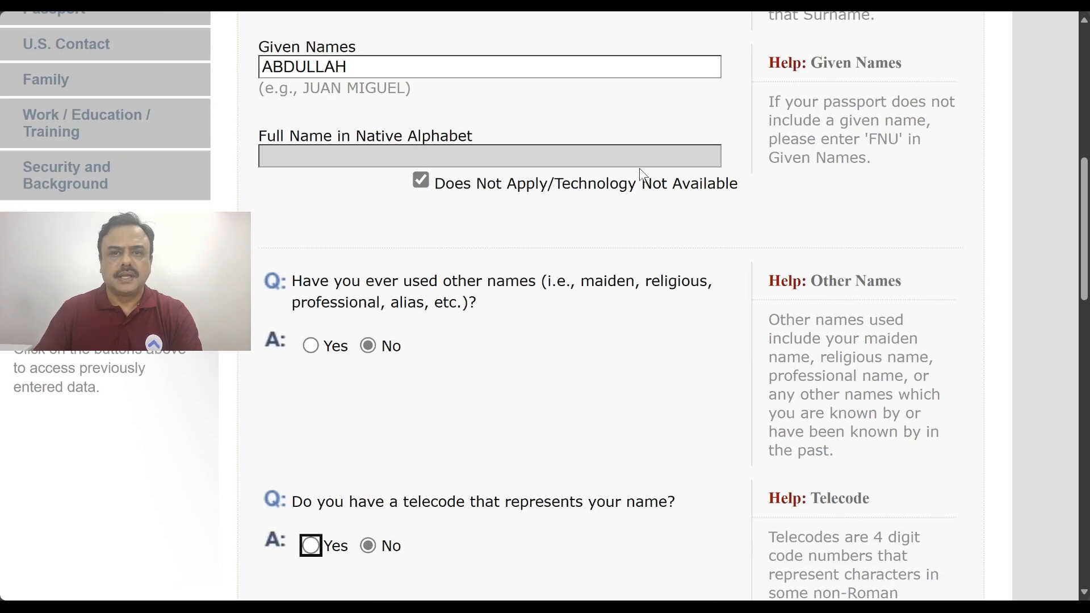
Set sex to MALE and marital status to SINGLE
click(544, 210)
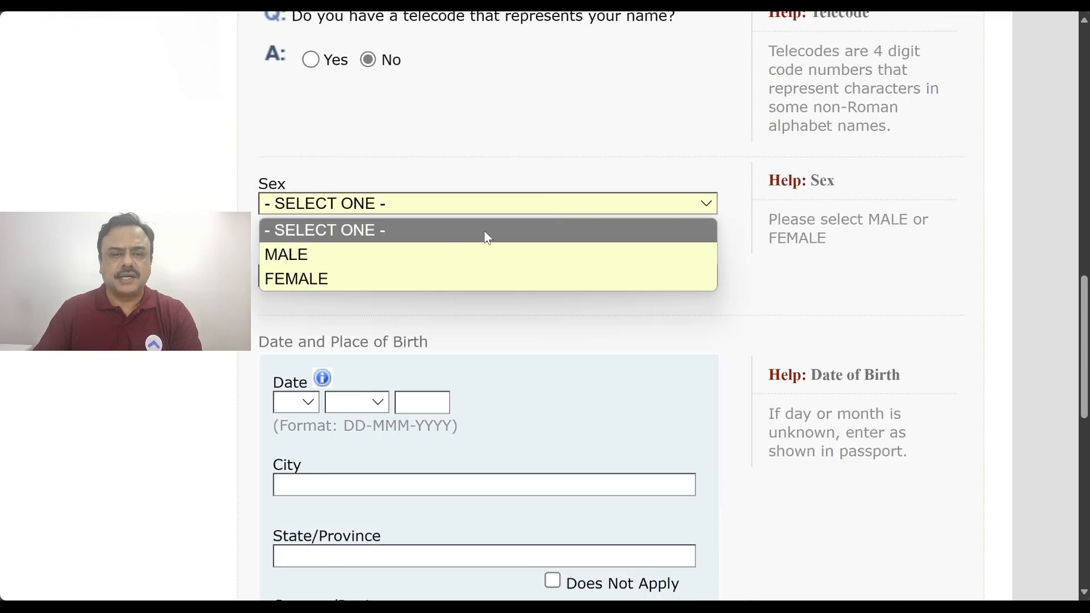
click(453, 255)
click(477, 278)
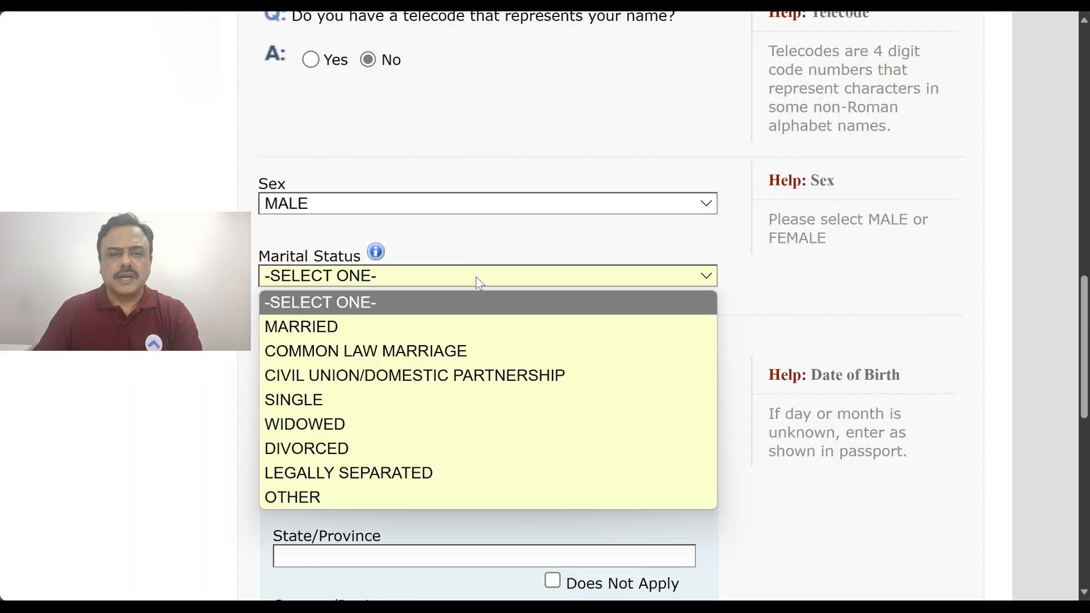
click(400, 326)
scroll(547, 91, down, 4)
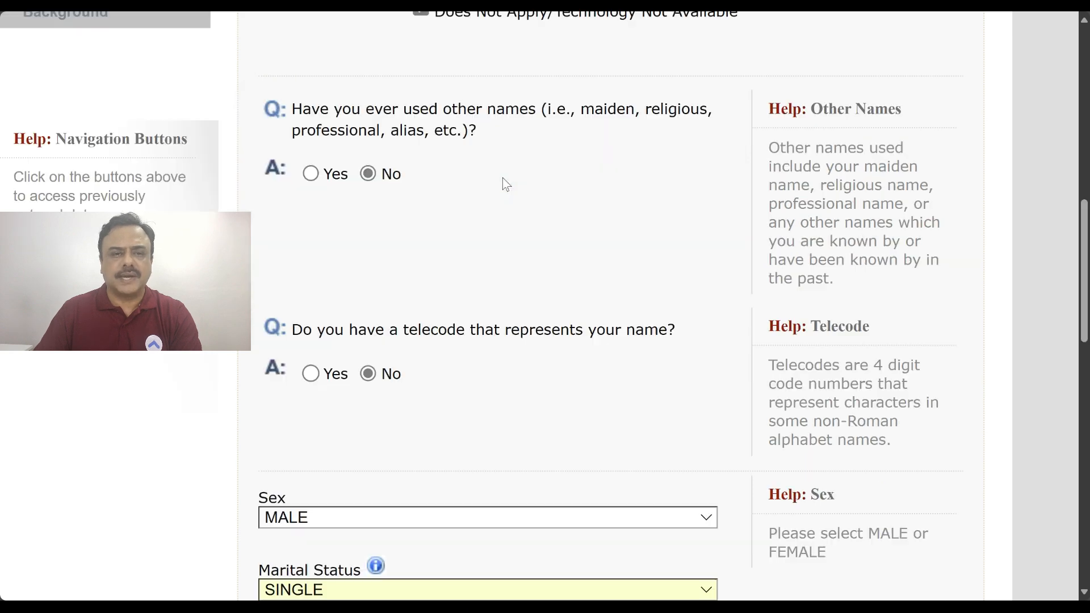
scroll(502, 179, down, 9)
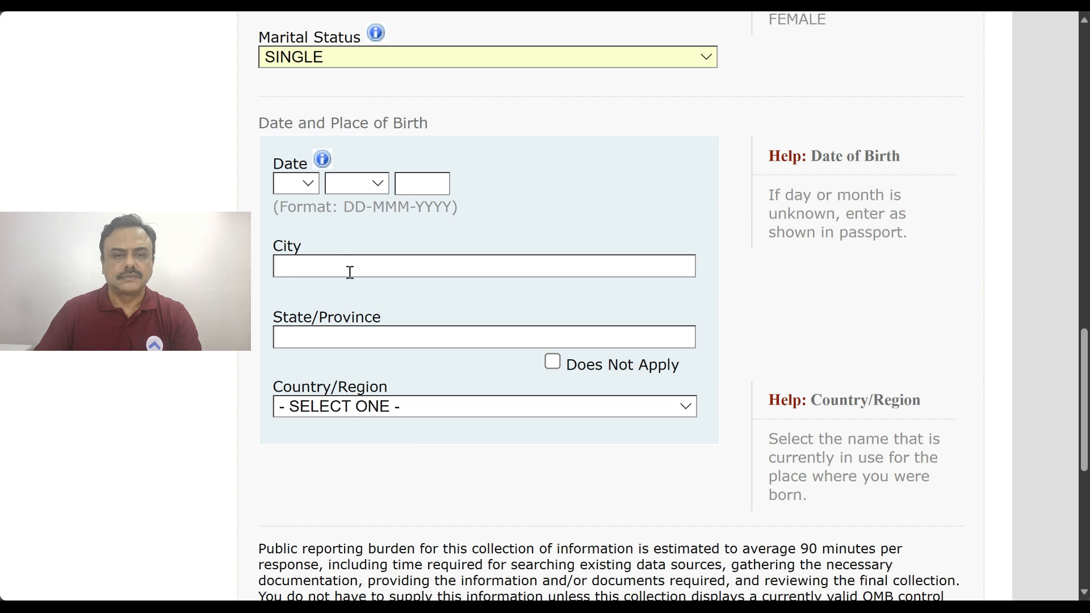
text(JEYPORE)
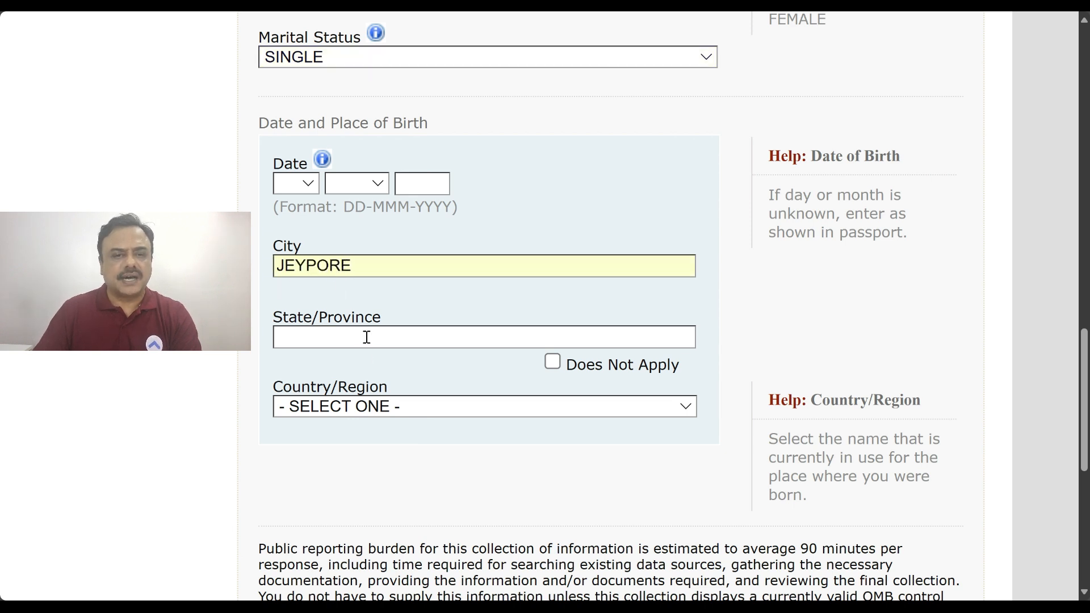
click(295, 182)
click(299, 565)
click(295, 183)
click(287, 460)
click(356, 183)
click(347, 252)
click(409, 189)
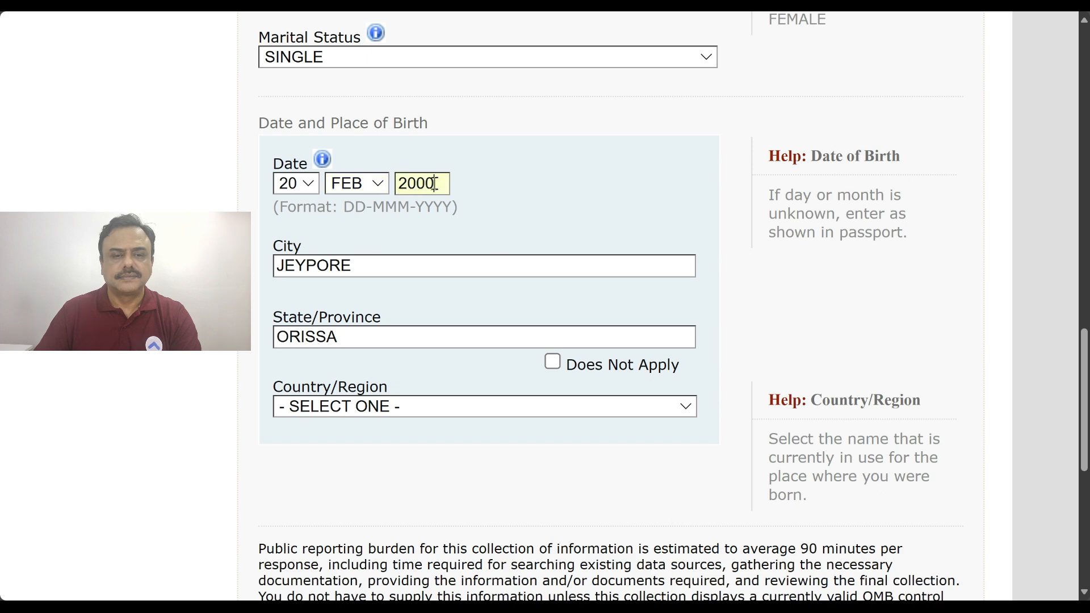
scroll(662, 195, down, 3)
Choose INDIA as the country of birth and proceed to Personal Information 2
click(426, 253)
text(india)
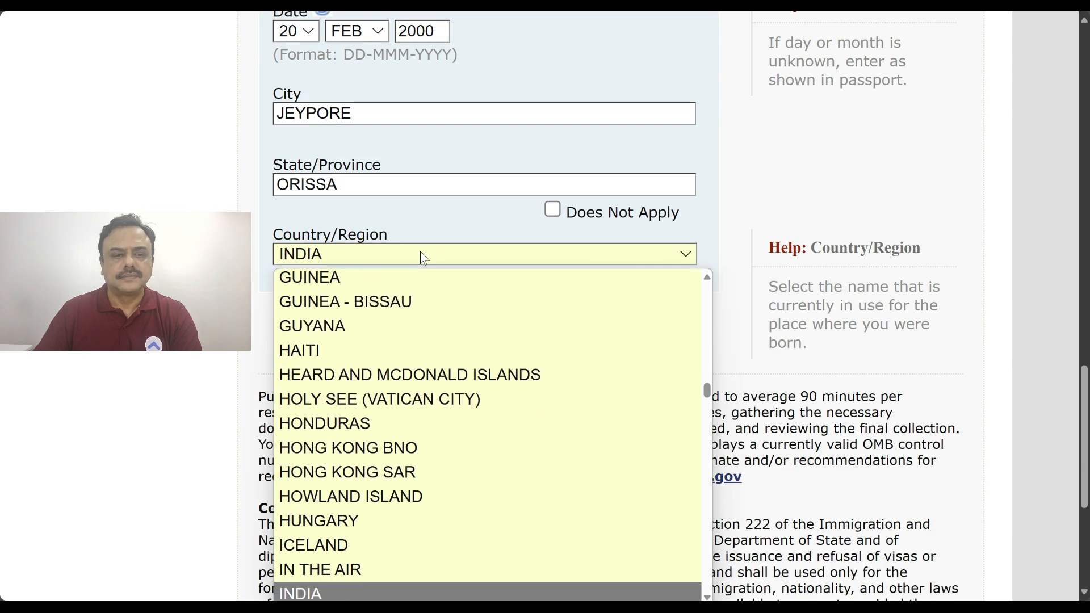
key(Return)
scroll(869, 329, down, 5)
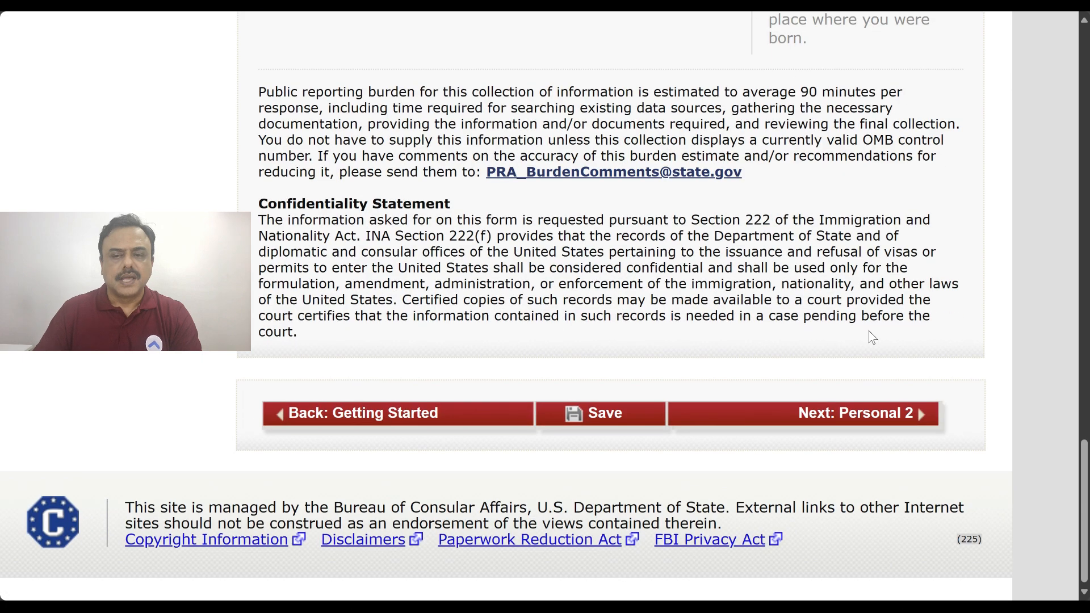
click(853, 420)
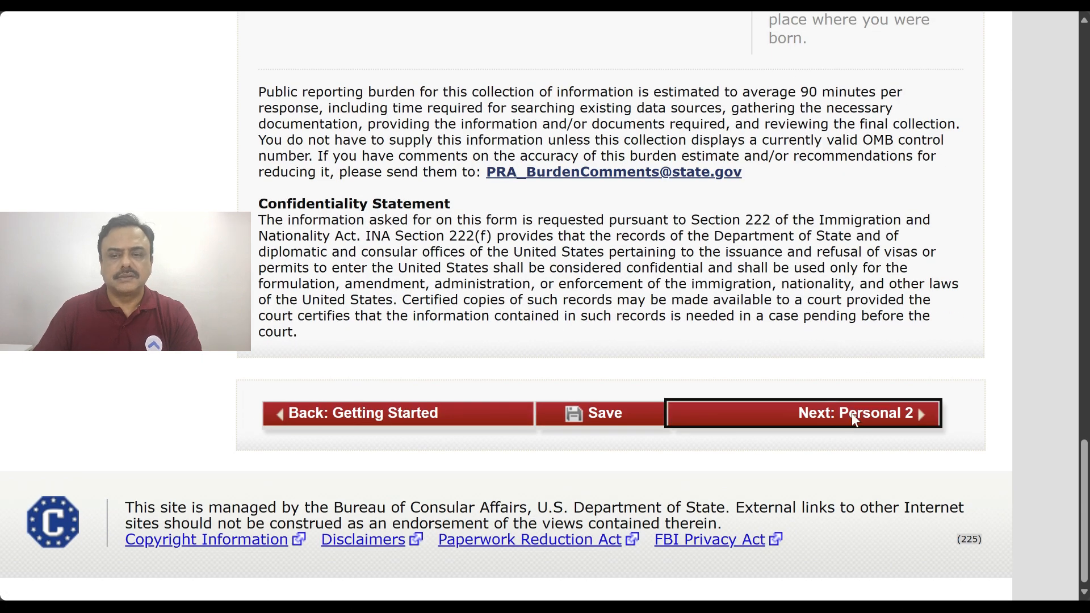
Set nationality to INDIA and answer No to other nationality and permanent residency elsewhere
scroll(857, 335, down, 3)
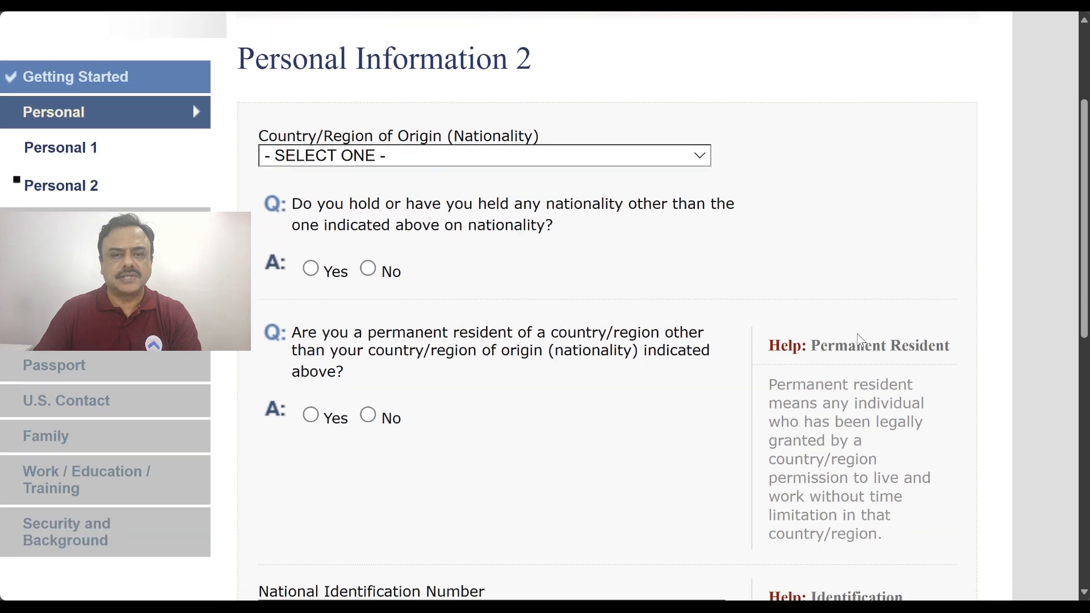
scroll(857, 339, down, 1)
click(412, 105)
text(india)
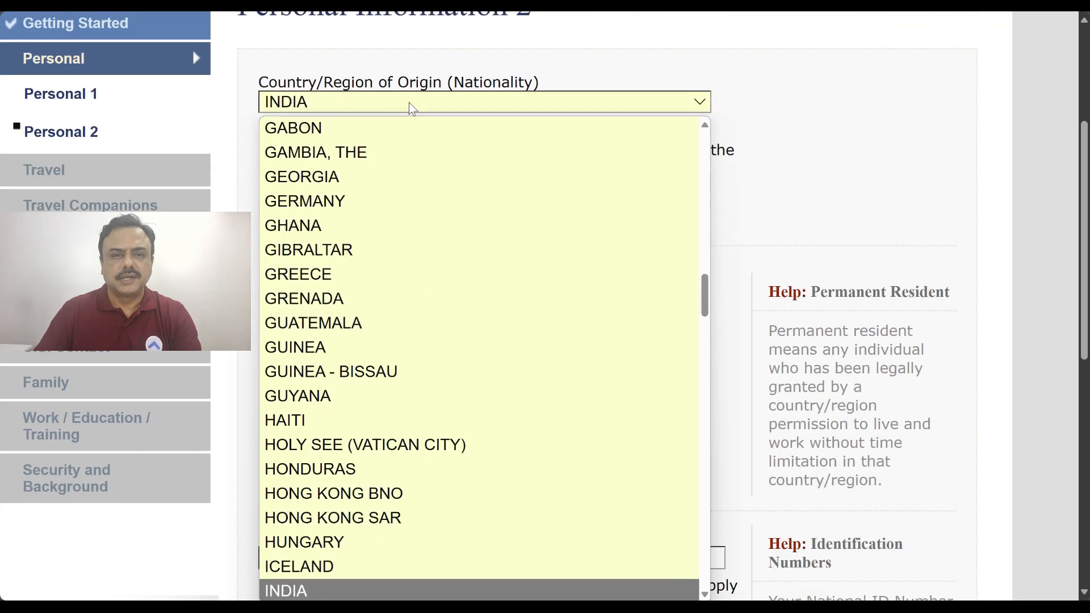
key(Return)
scroll(585, 353, up, 5)
scroll(795, 381, down, 5)
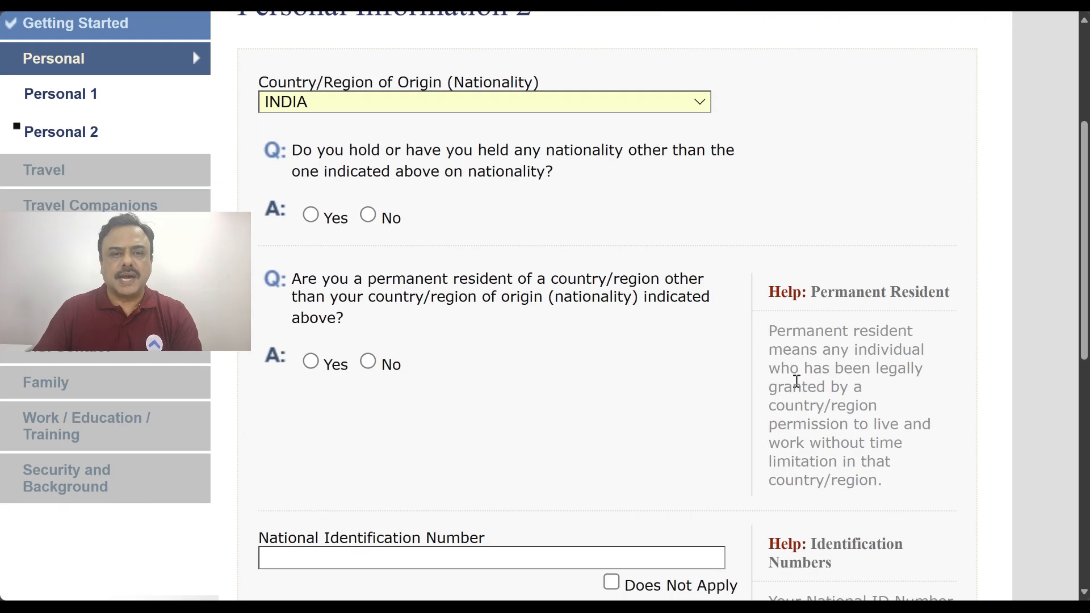
click(368, 215)
scroll(715, 334, down, 2)
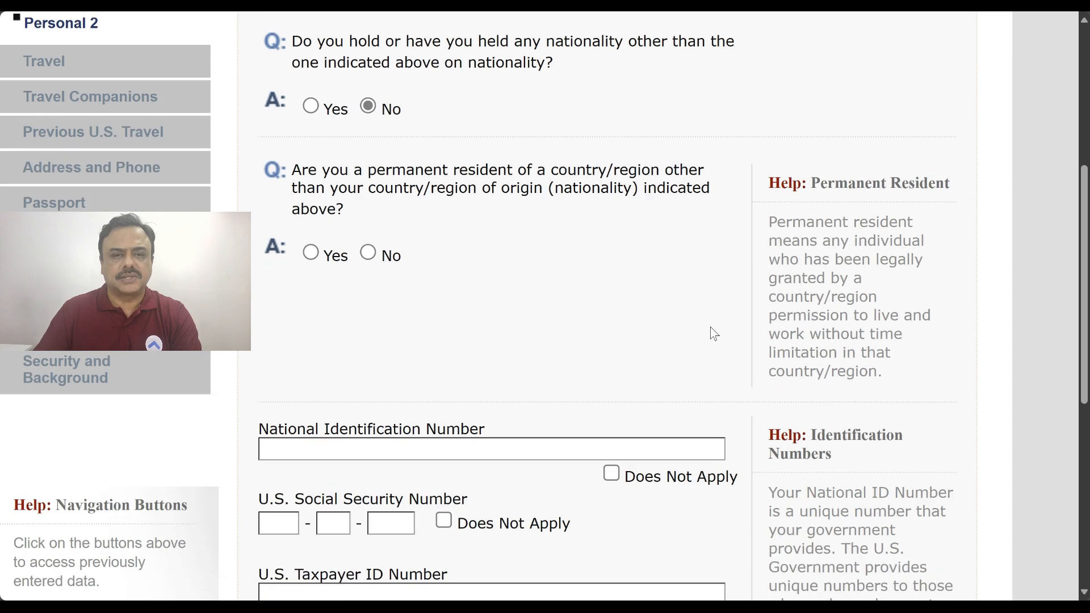
scroll(714, 333, down, 1)
click(370, 211)
Enter the national ID number, mark SSN and taxpayer ID Does Not Apply, and continue
scroll(693, 304, down, 3)
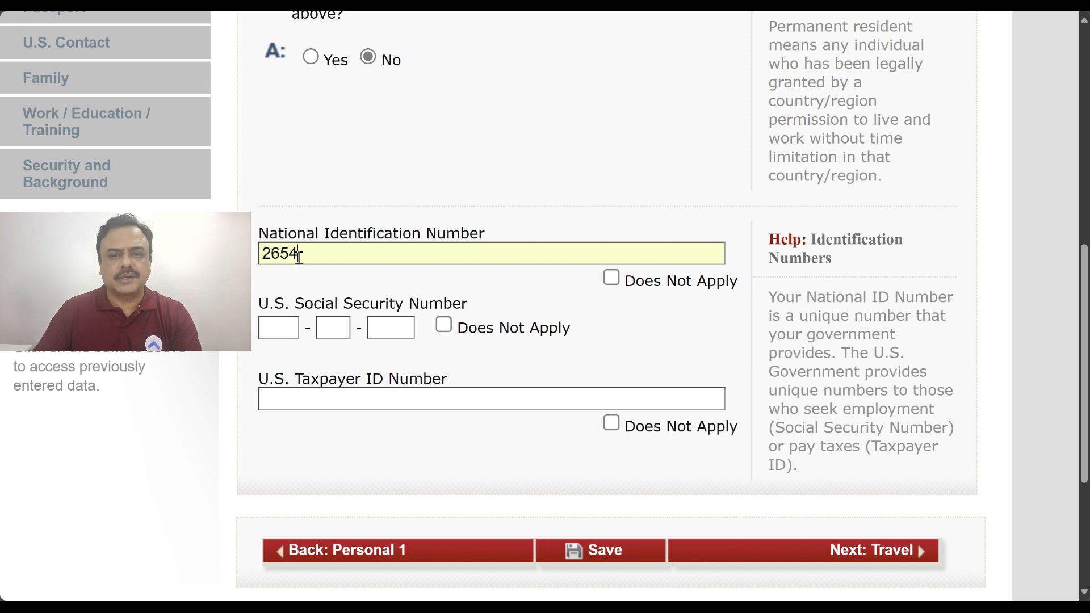
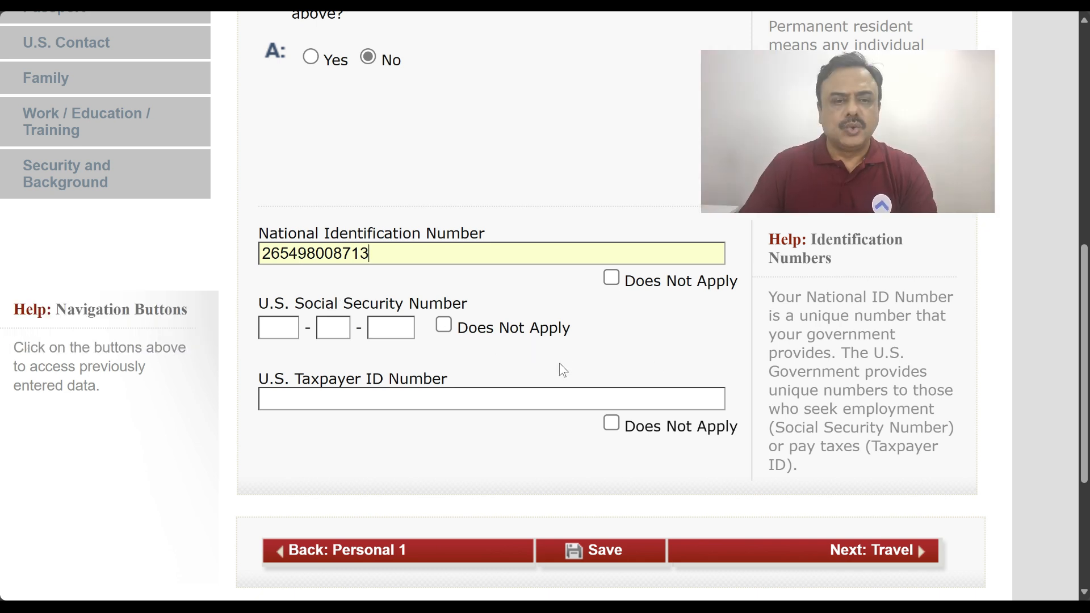
click(446, 328)
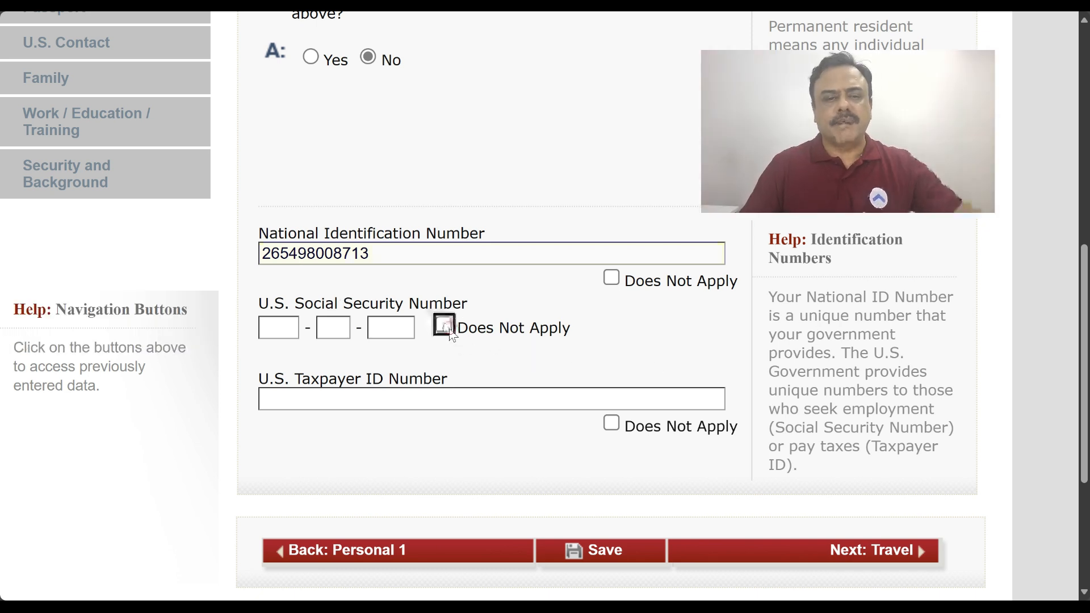
click(612, 424)
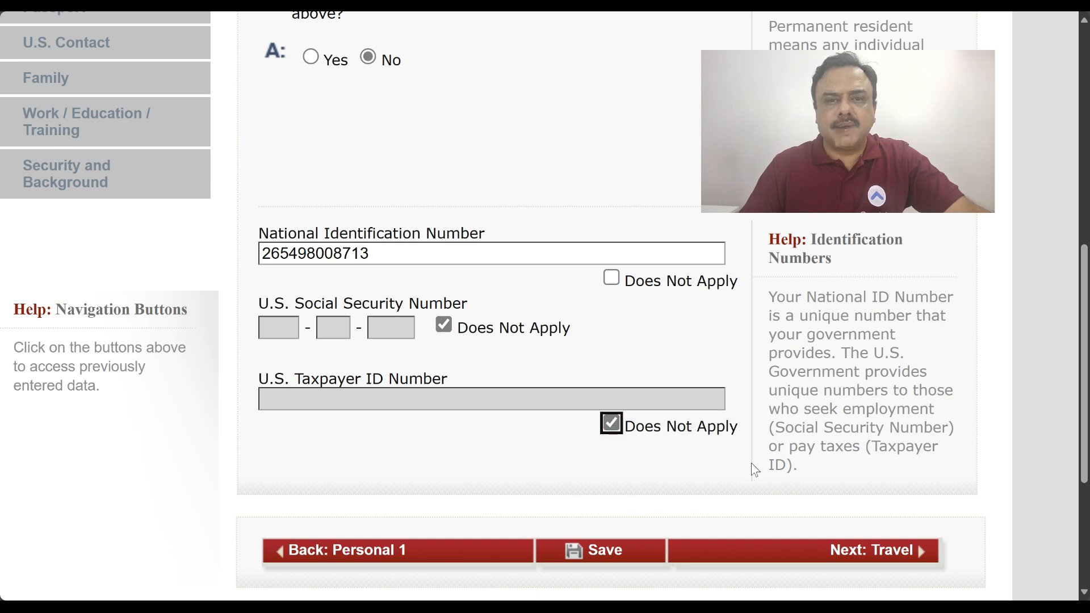
click(881, 561)
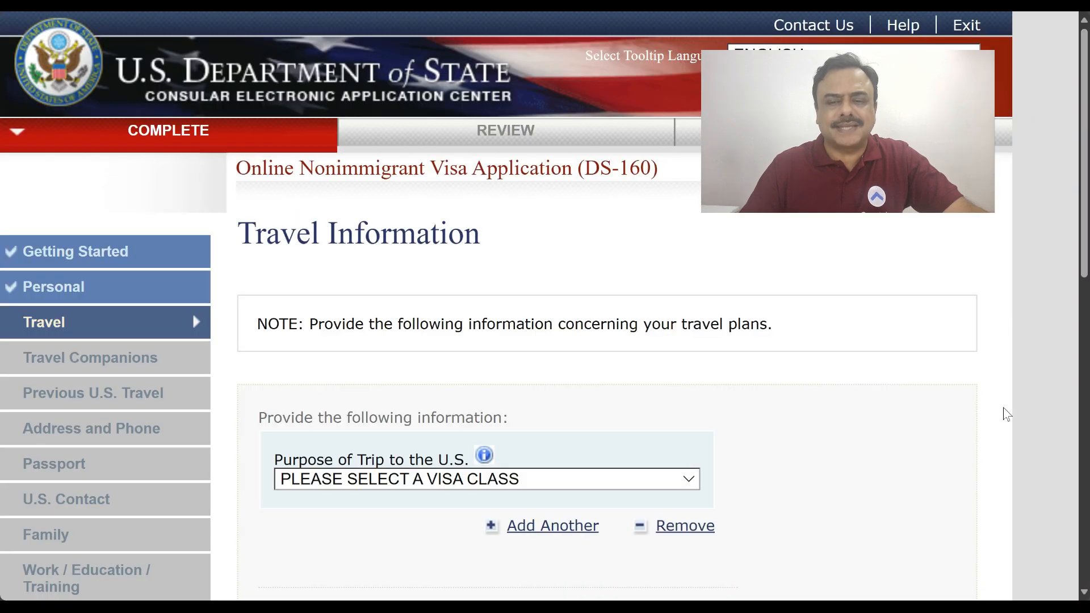
Set trip purpose to ACADEMIC OR LANGUAGE STUDENT (F) with category STUDENT (F1)
scroll(1005, 414, down, 4)
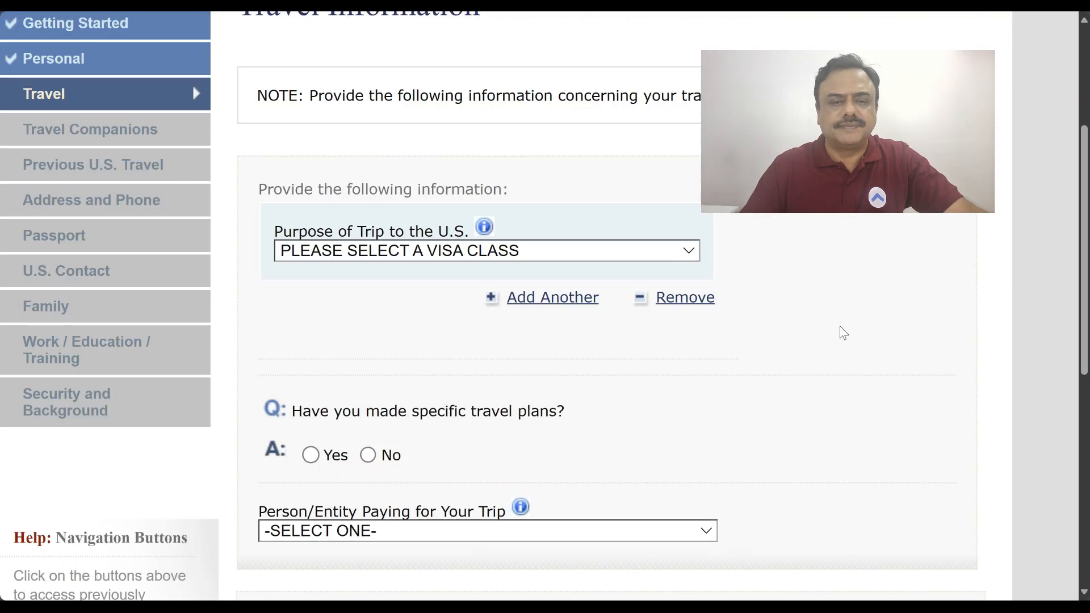
click(611, 249)
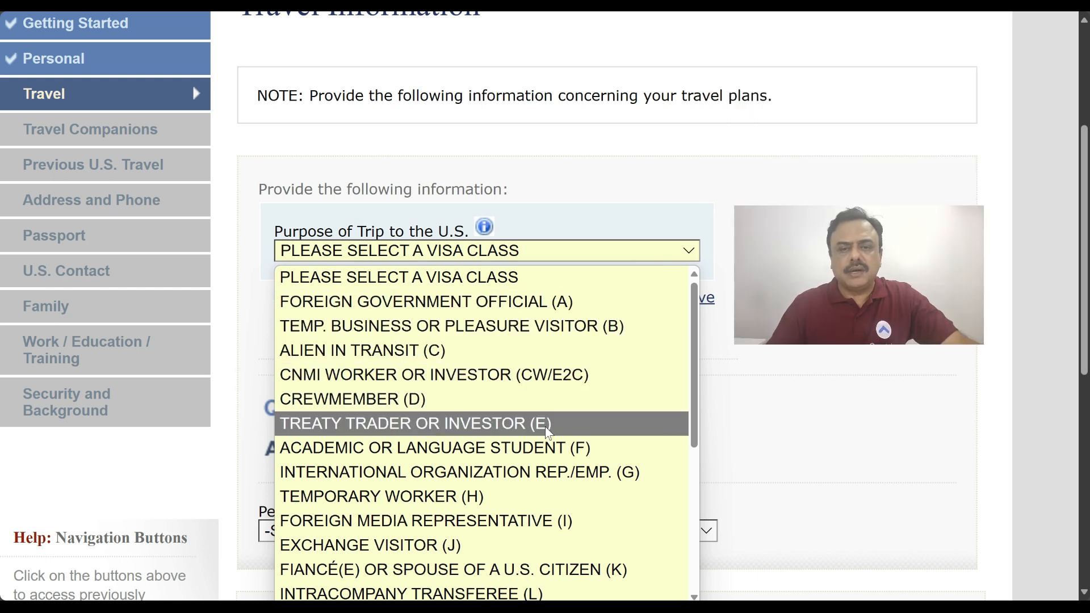
click(542, 450)
scroll(730, 372, down, 4)
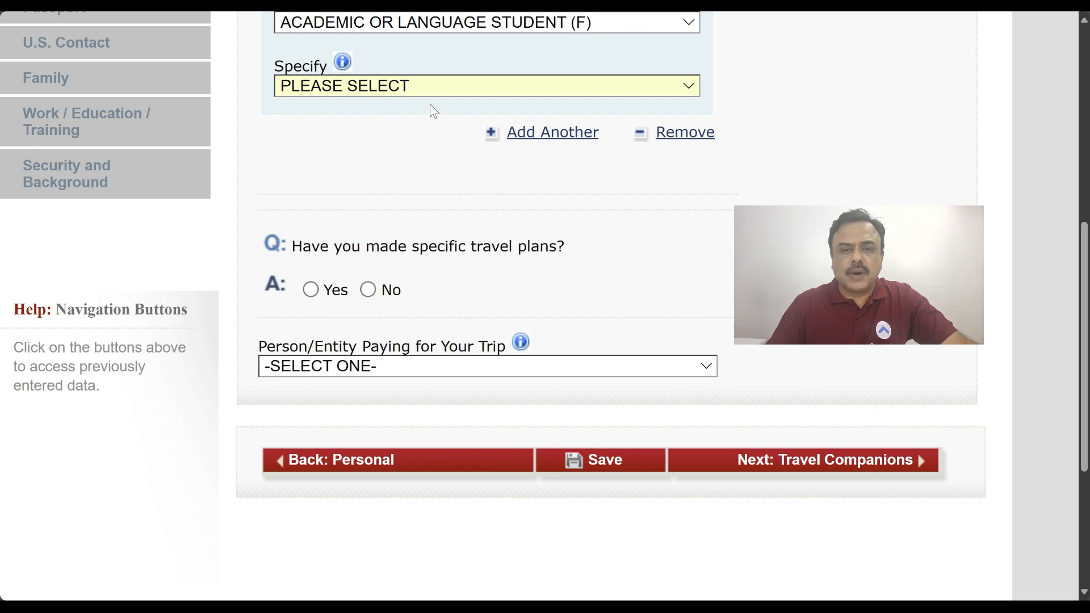
click(434, 87)
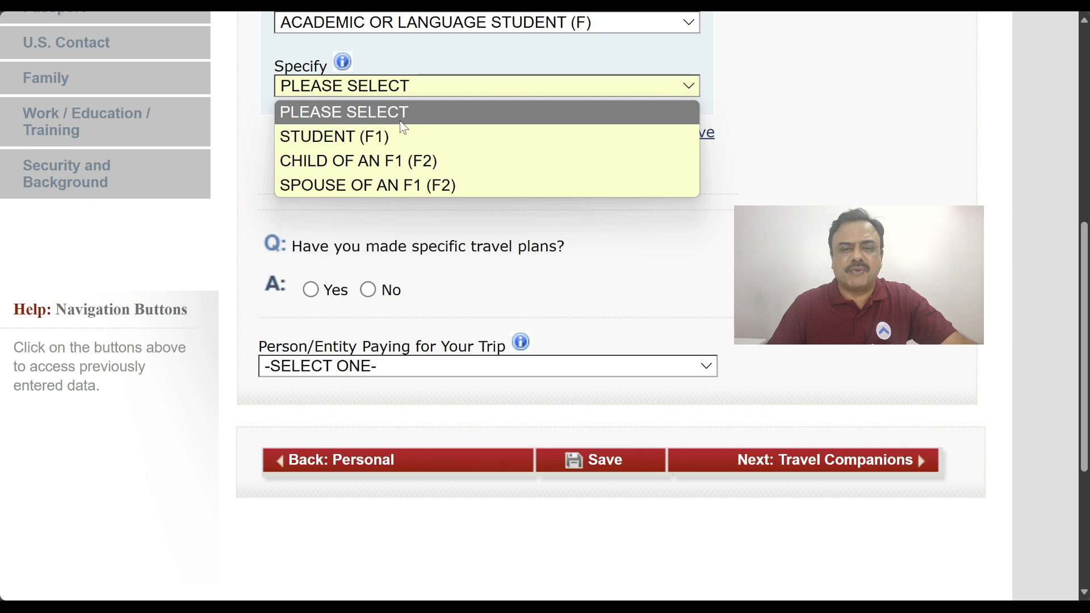
click(394, 134)
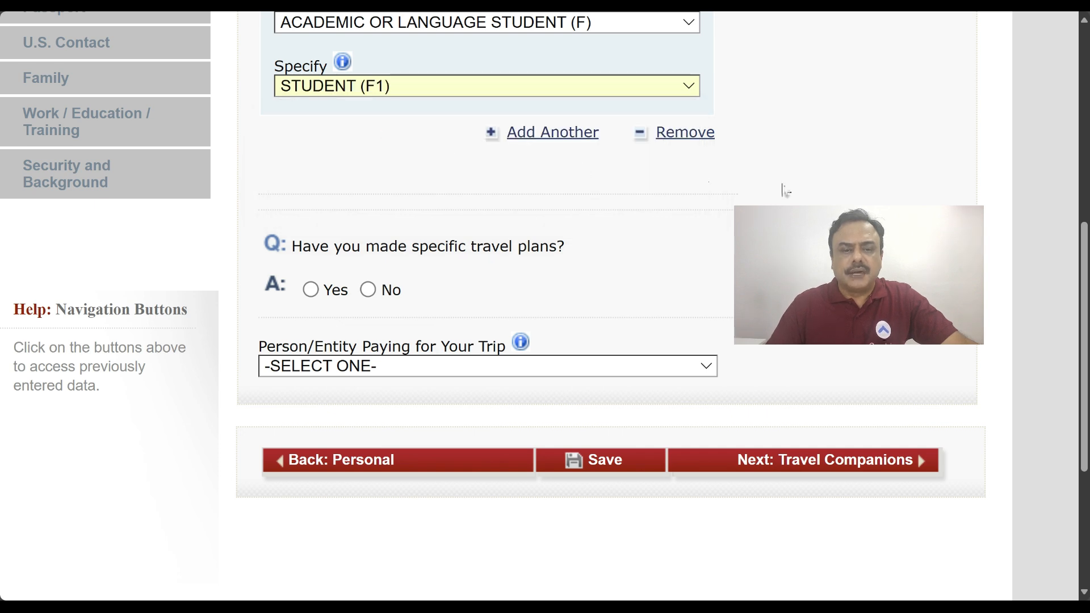
Answer No to having made specific travel plans
click(314, 291)
scroll(314, 290, down, 10)
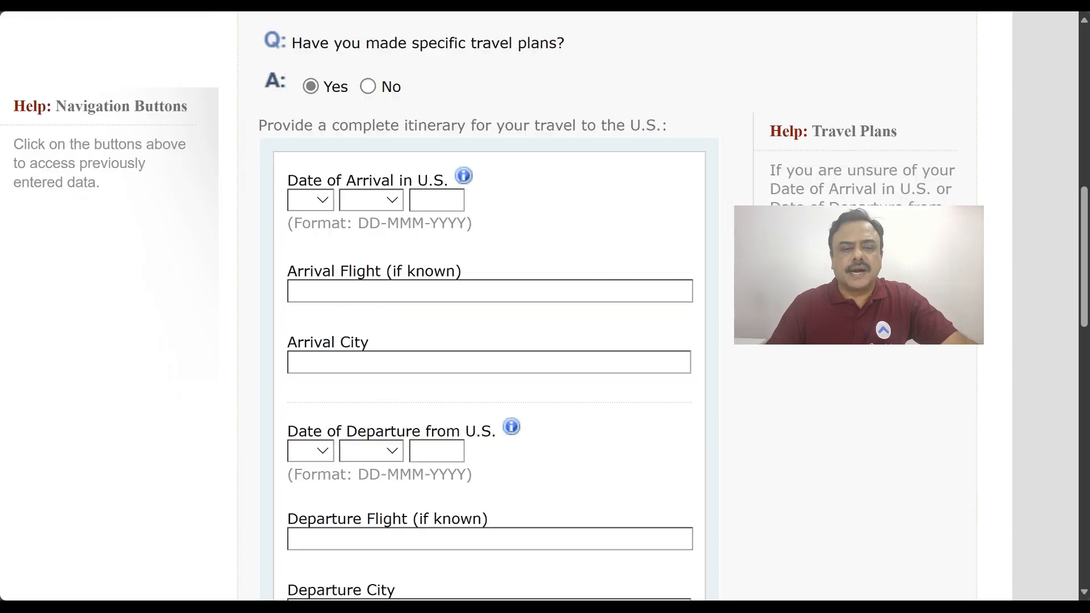
scroll(314, 291, up, 3)
scroll(376, 198, up, 5)
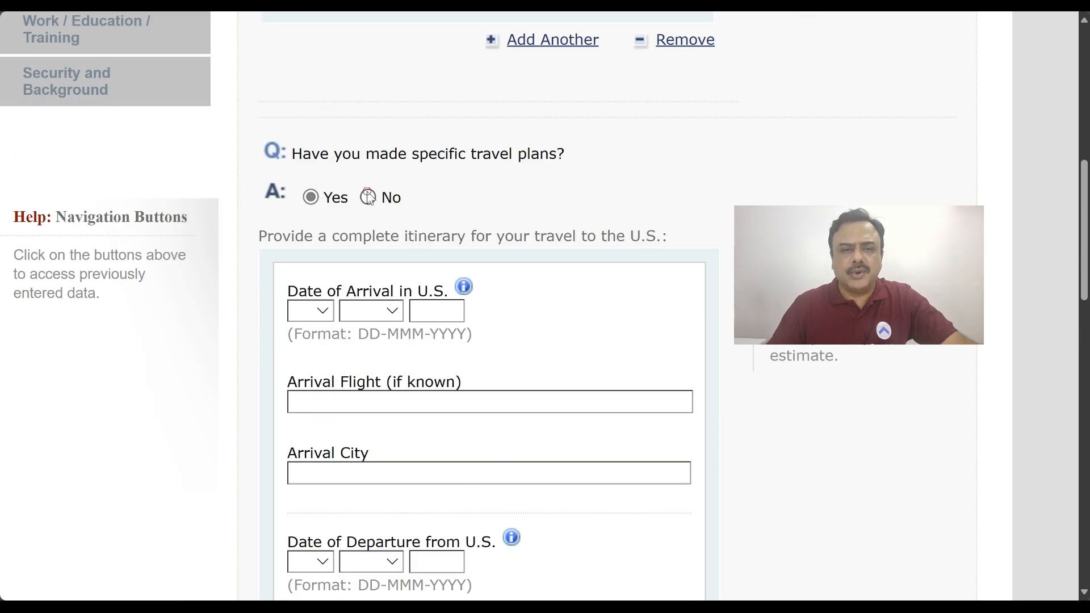
click(368, 198)
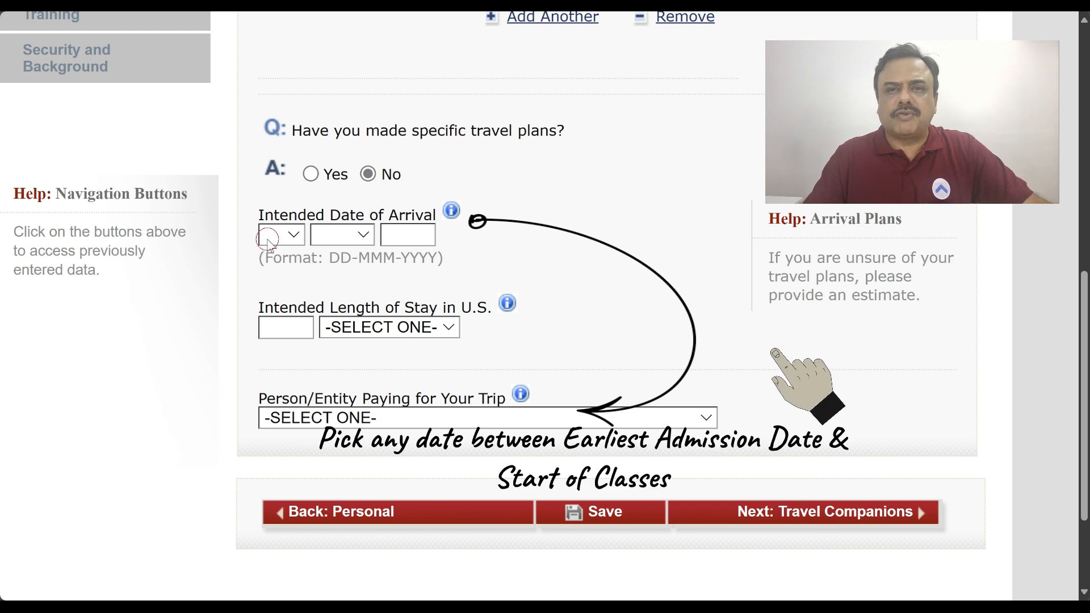
Set the intended arrival date to 04-AUG-2025 and enter a stay length of 2
click(269, 242)
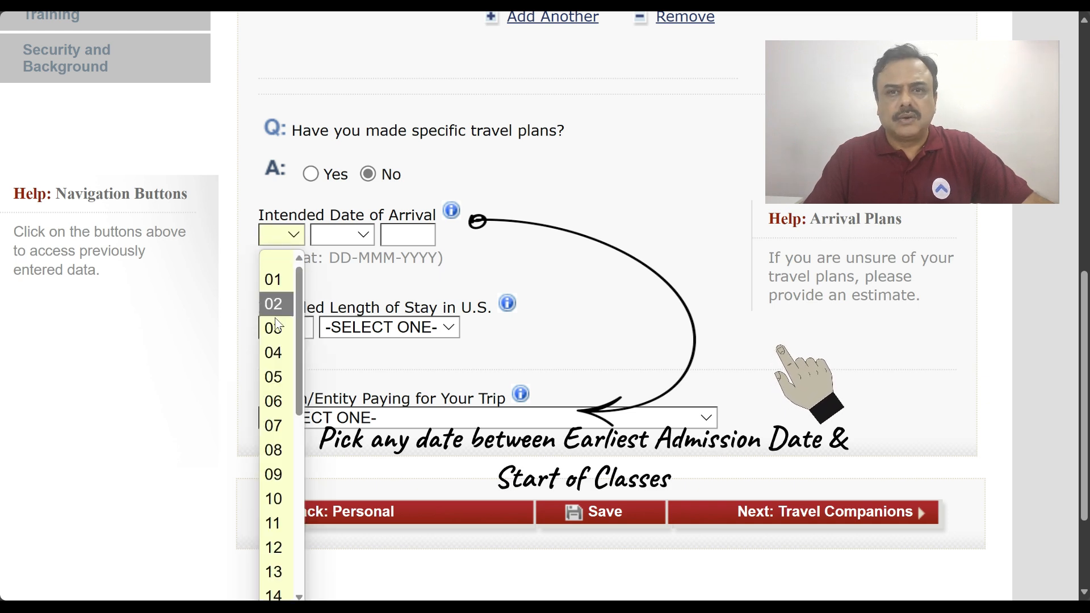
click(274, 353)
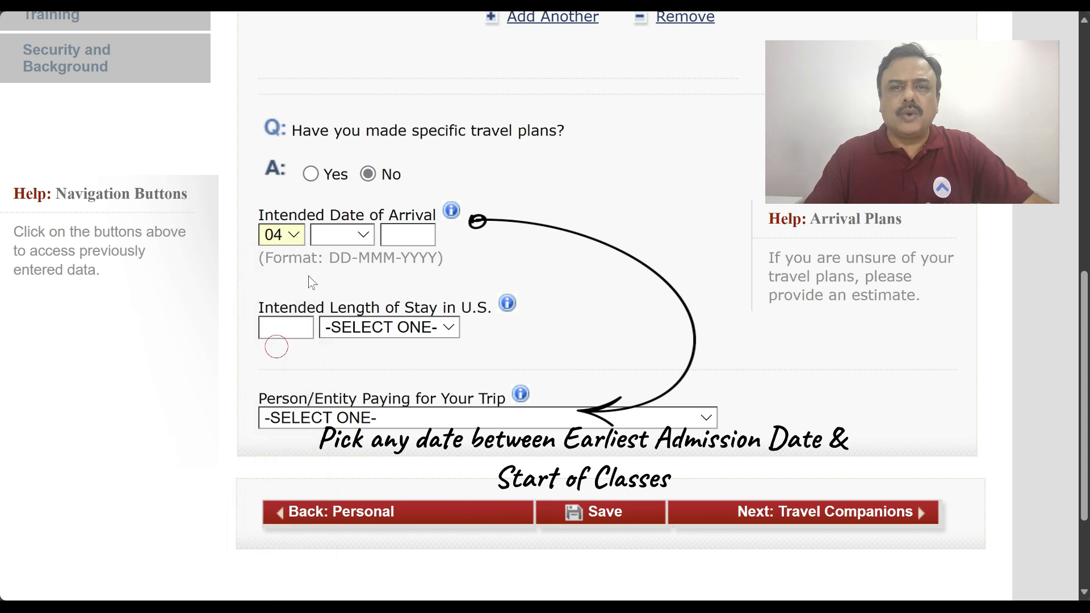
click(324, 239)
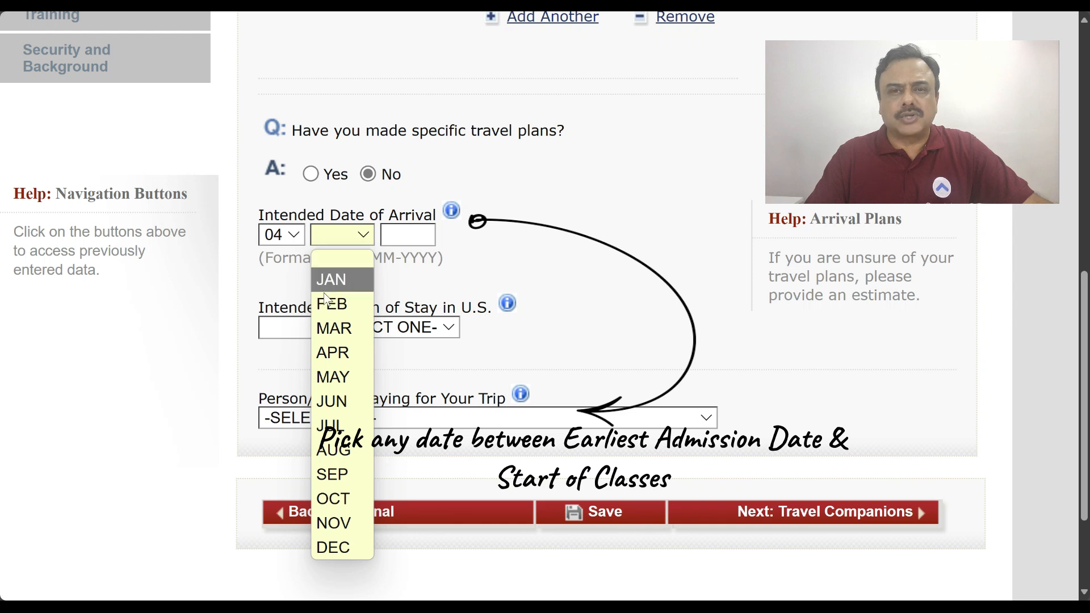
click(327, 450)
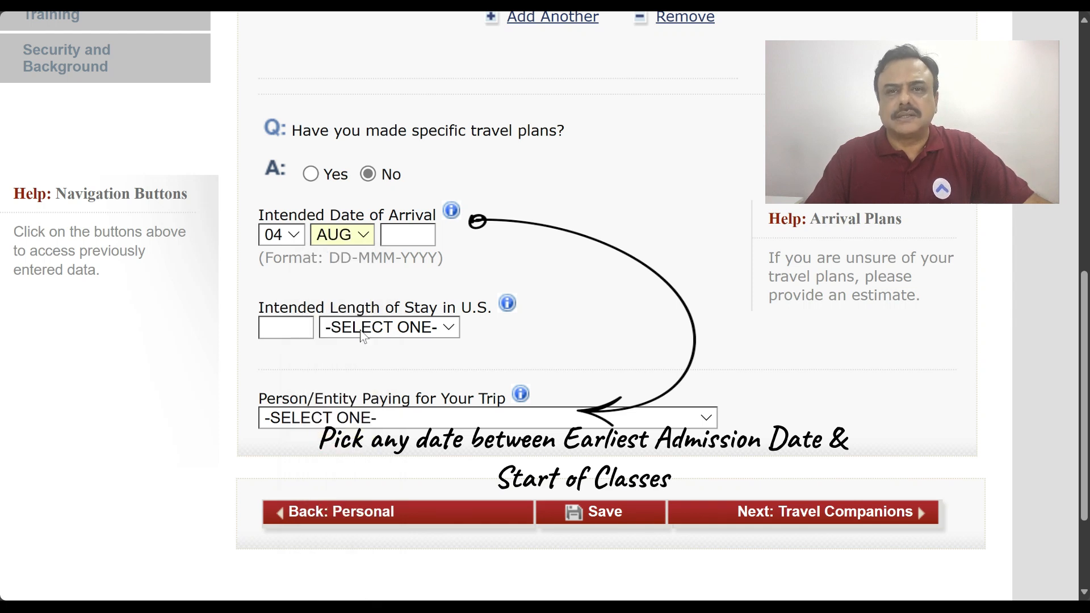
click(395, 239)
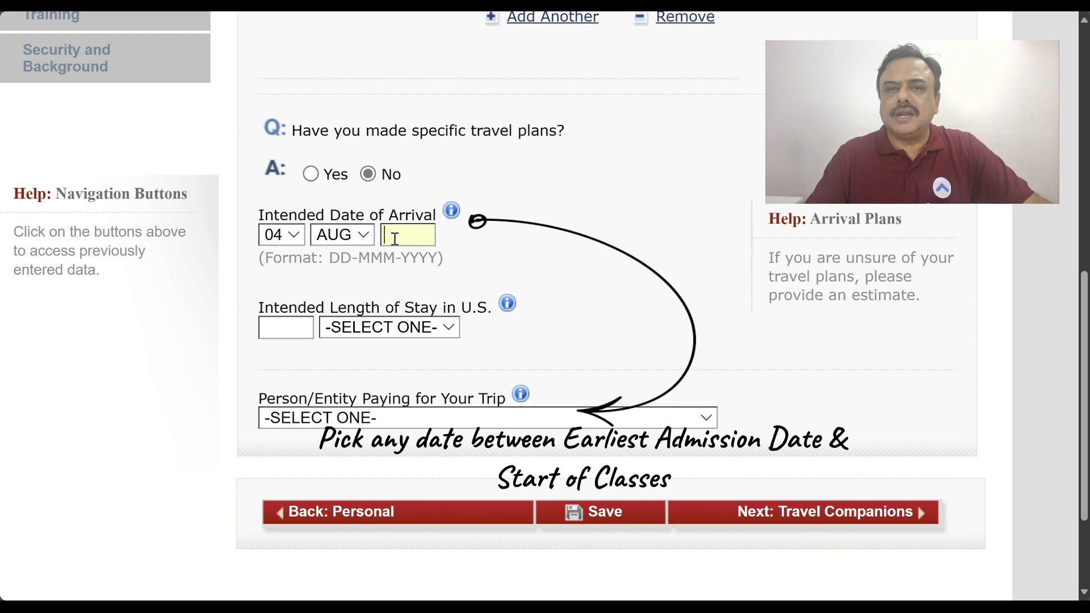
text(202)
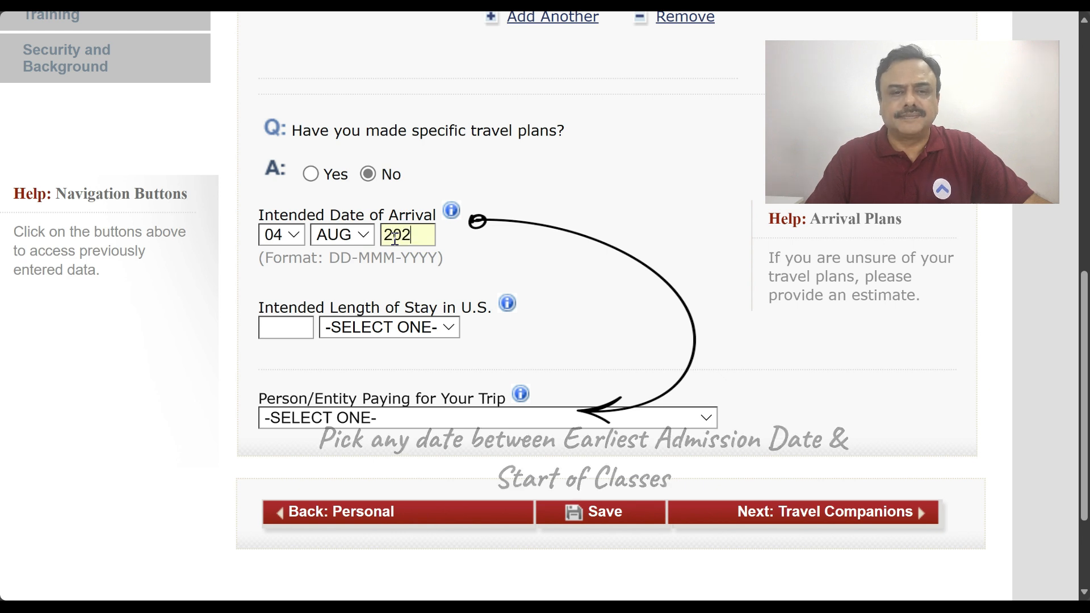
text(5)
click(274, 328)
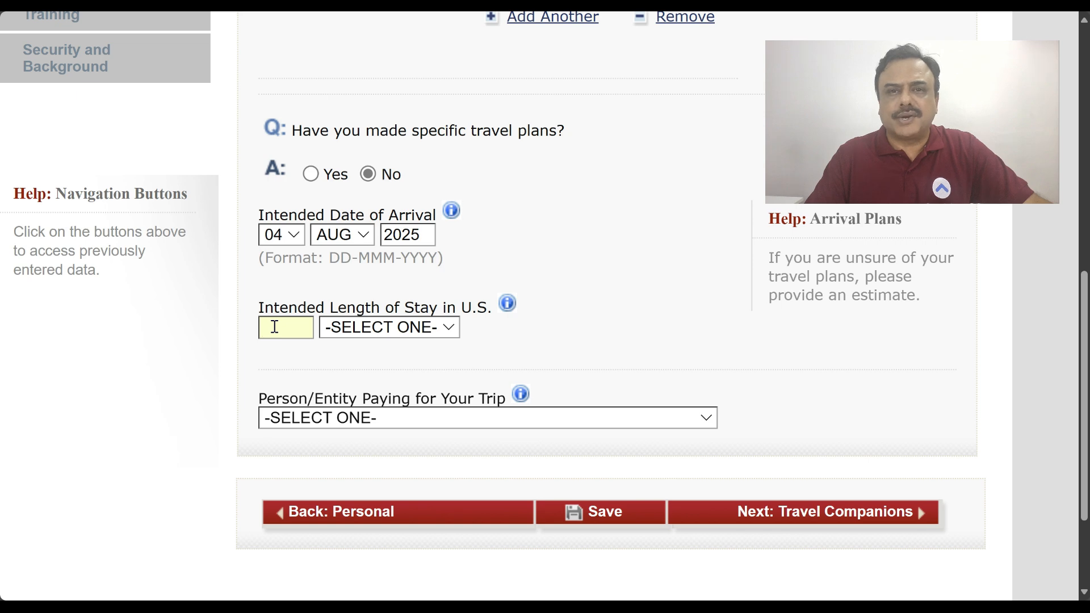
click(359, 335)
Set the length-of-stay unit to YEAR(S)
click(353, 377)
scroll(516, 408, down, 5)
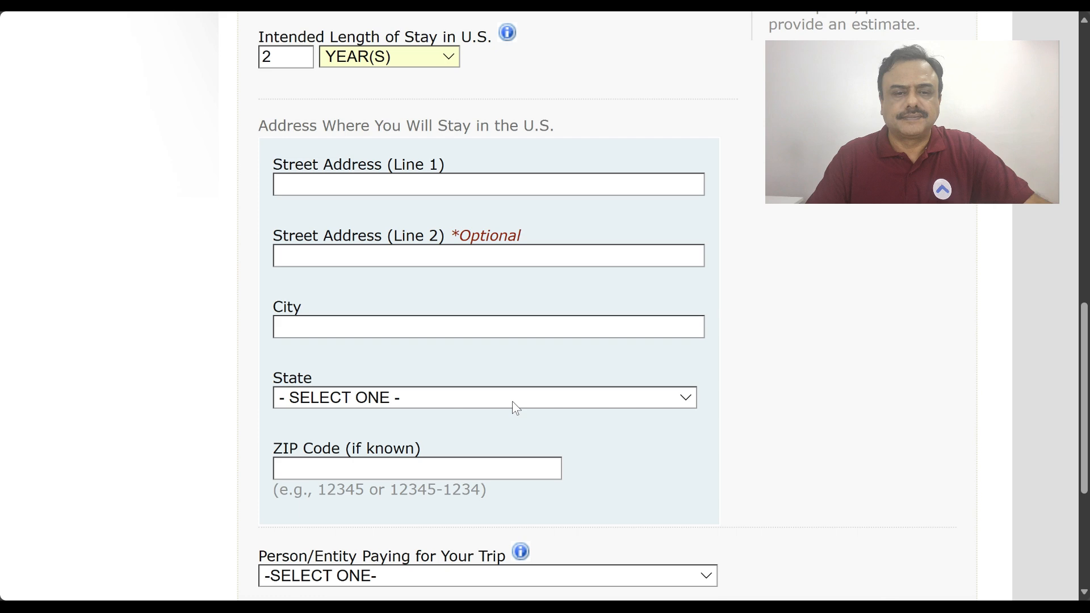
scroll(515, 407, down, 3)
scroll(516, 408, up, 3)
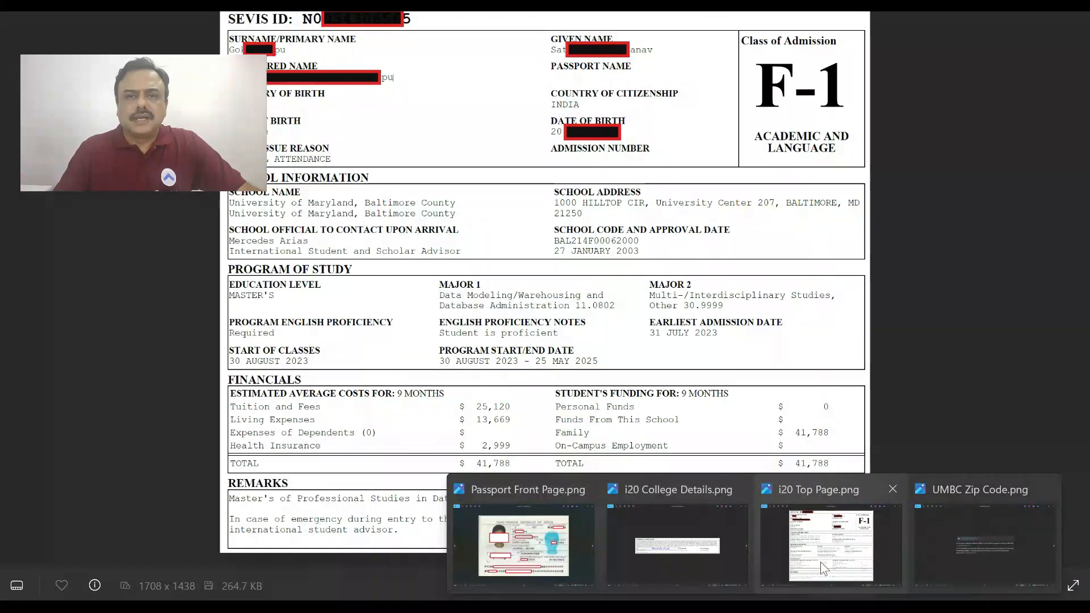
Enter the U.S. stay address from the I-20 and choose SELF as the trip payer
click(820, 561)
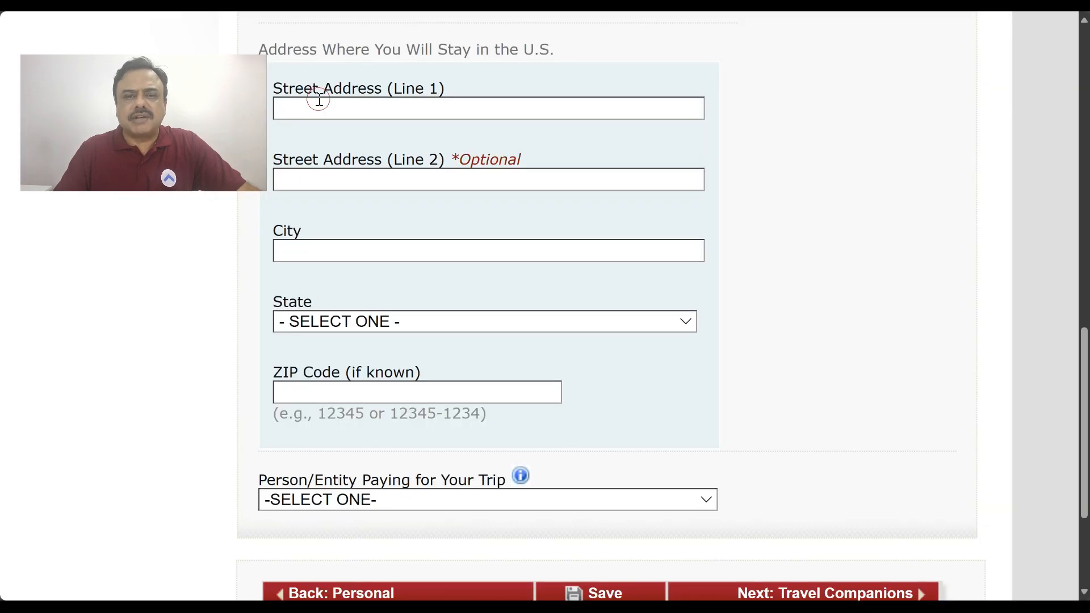
text(20 W, LEXINGTON ST.)
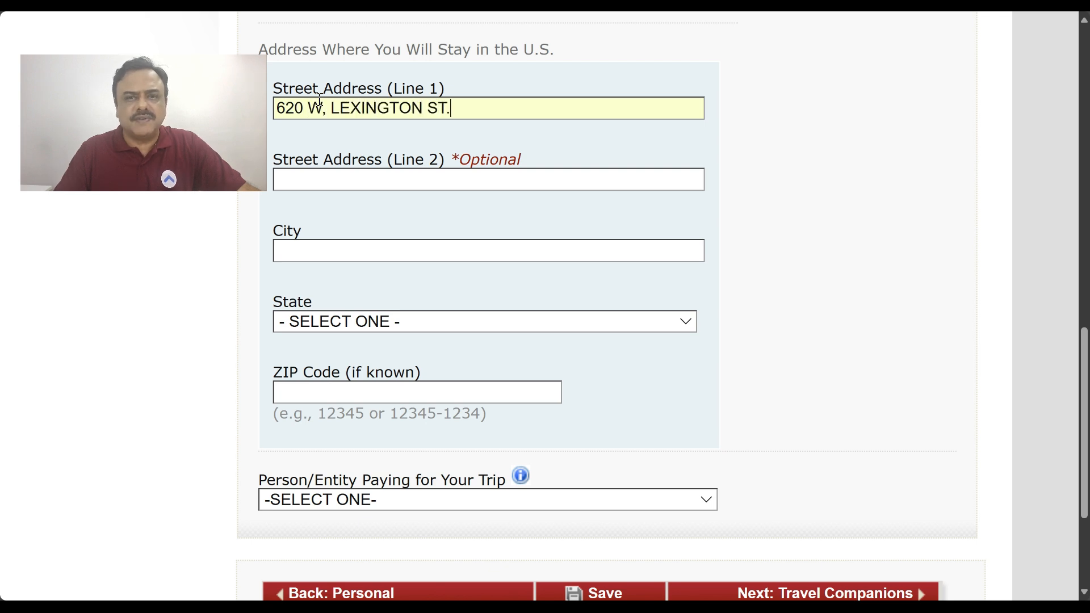
text(BALTIMORE)
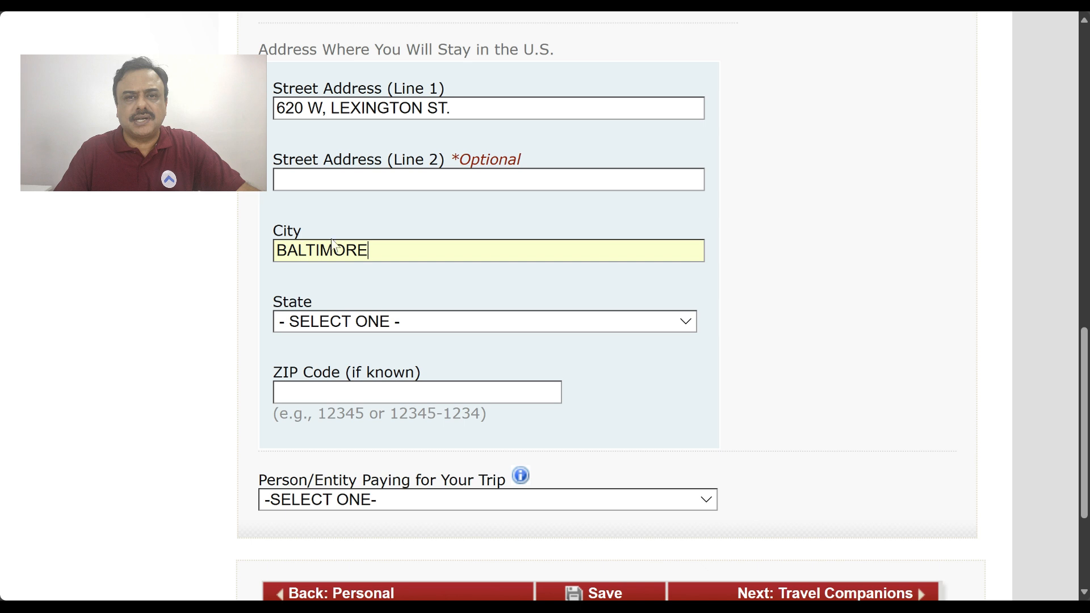
click(327, 325)
key(m)
key(m)
key(Return)
click(303, 387)
text(2120)
text(1)
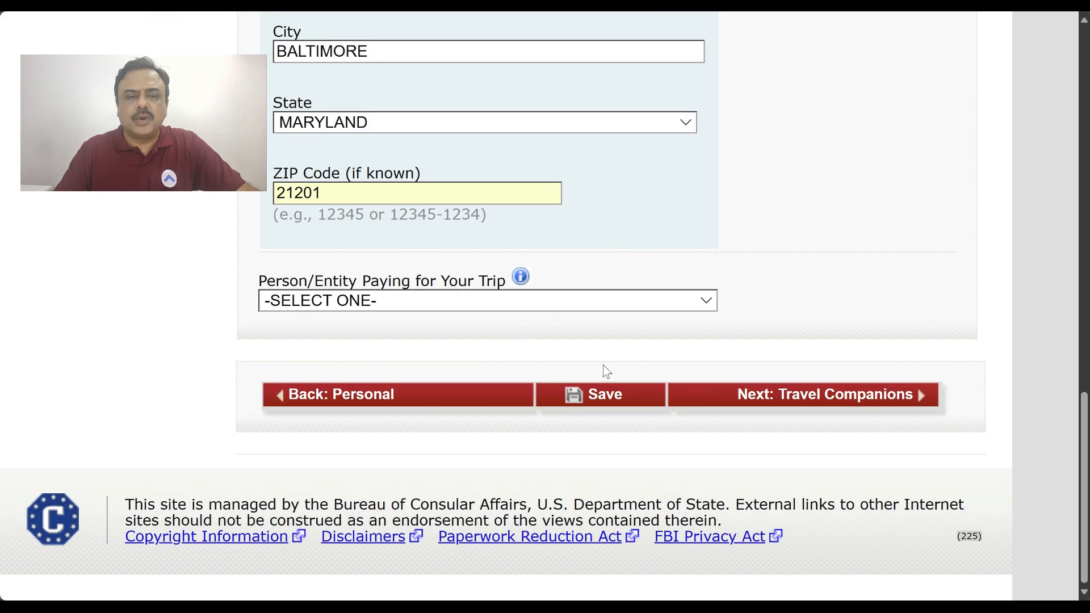
click(376, 304)
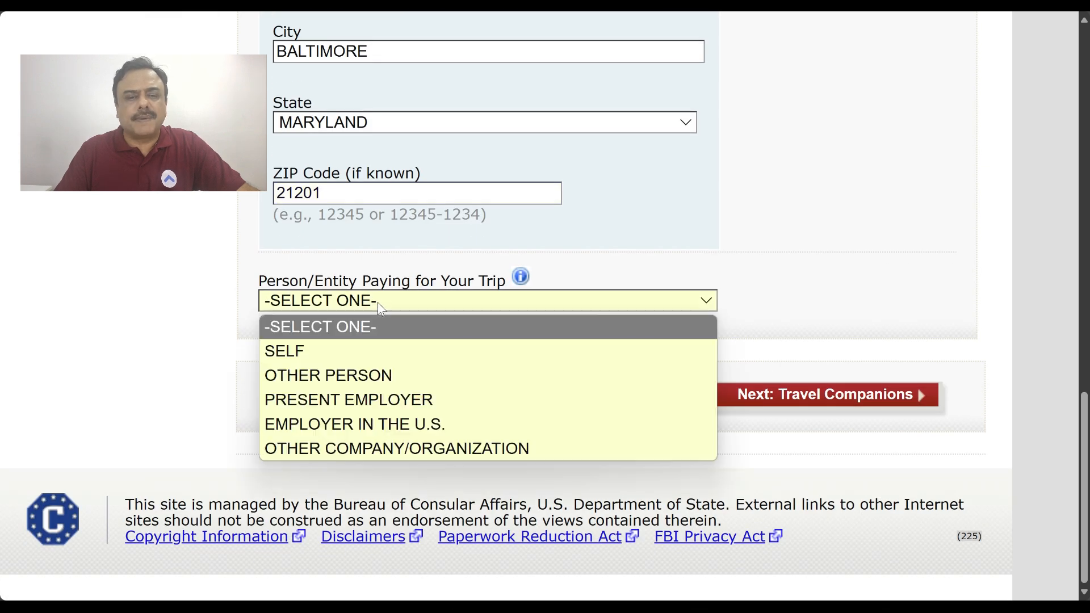
click(361, 350)
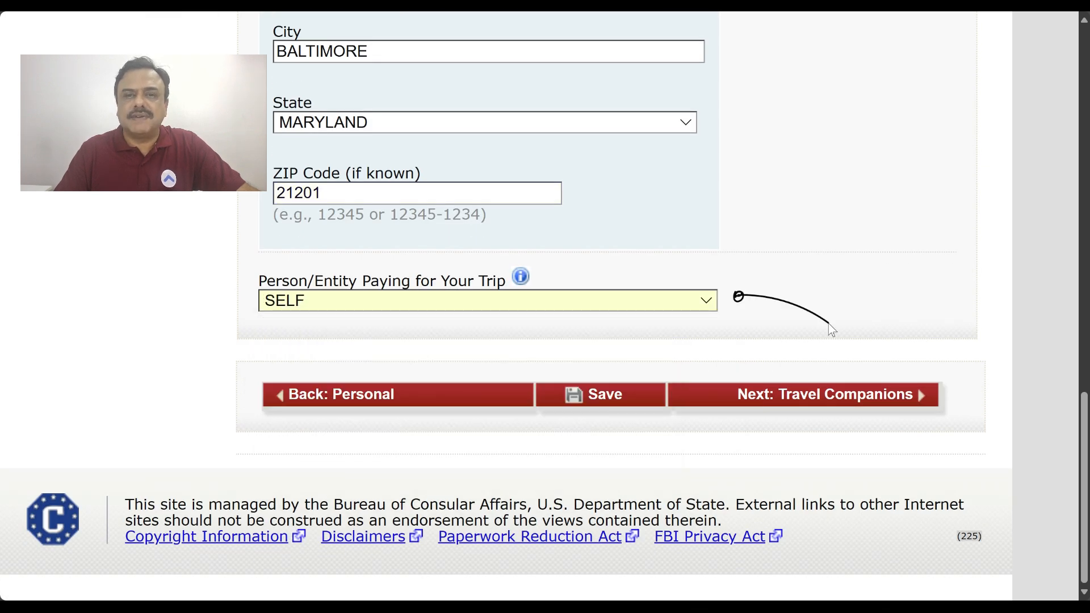
On Travel Companions, answer No to others traveling with you and continue to Previous U.S. Travel
click(833, 395)
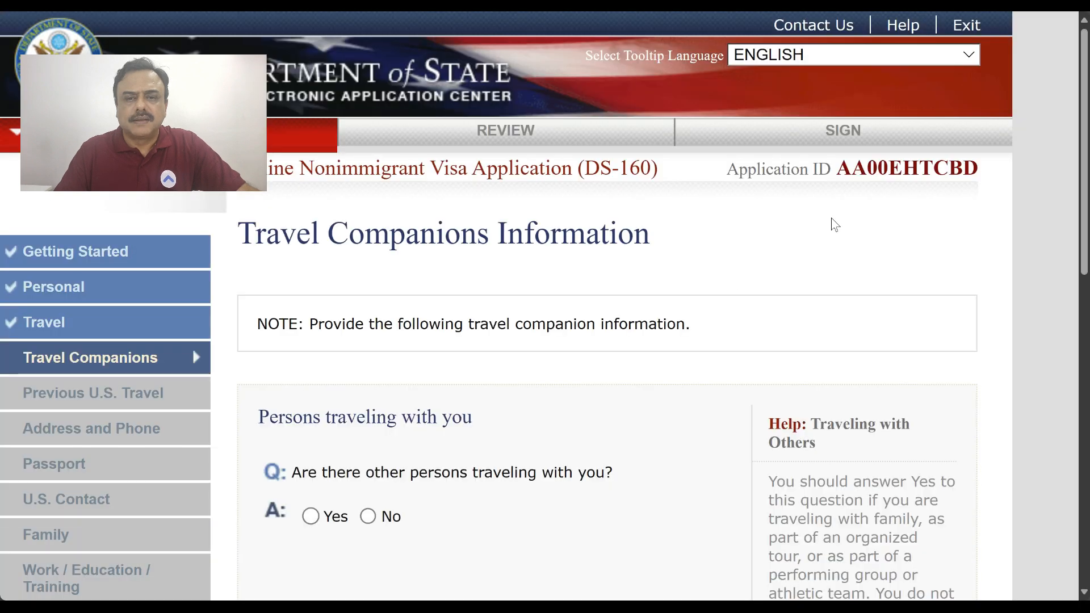
scroll(835, 224, down, 5)
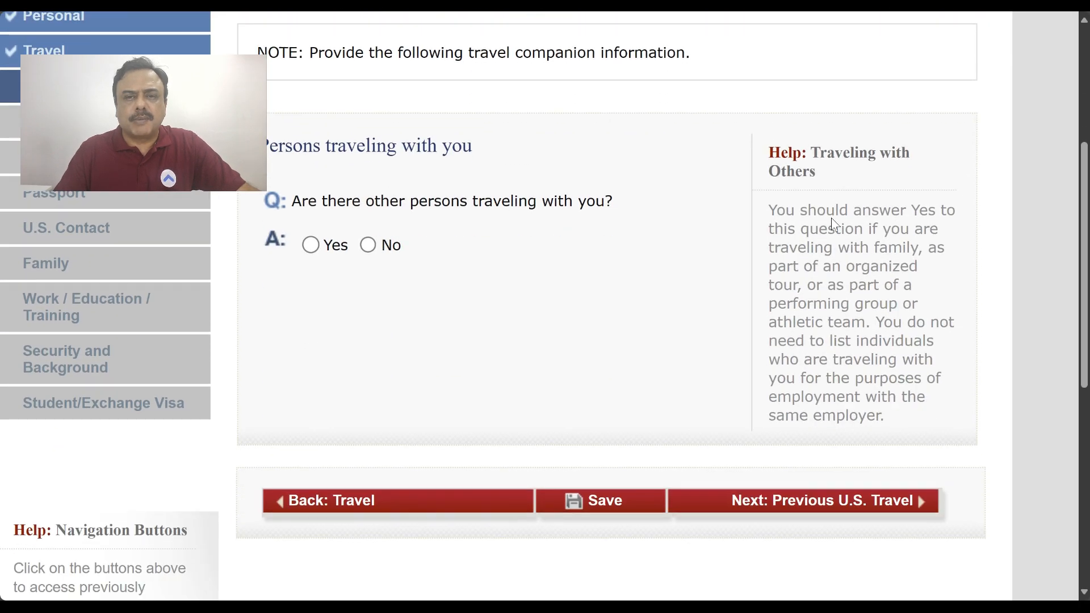
click(391, 213)
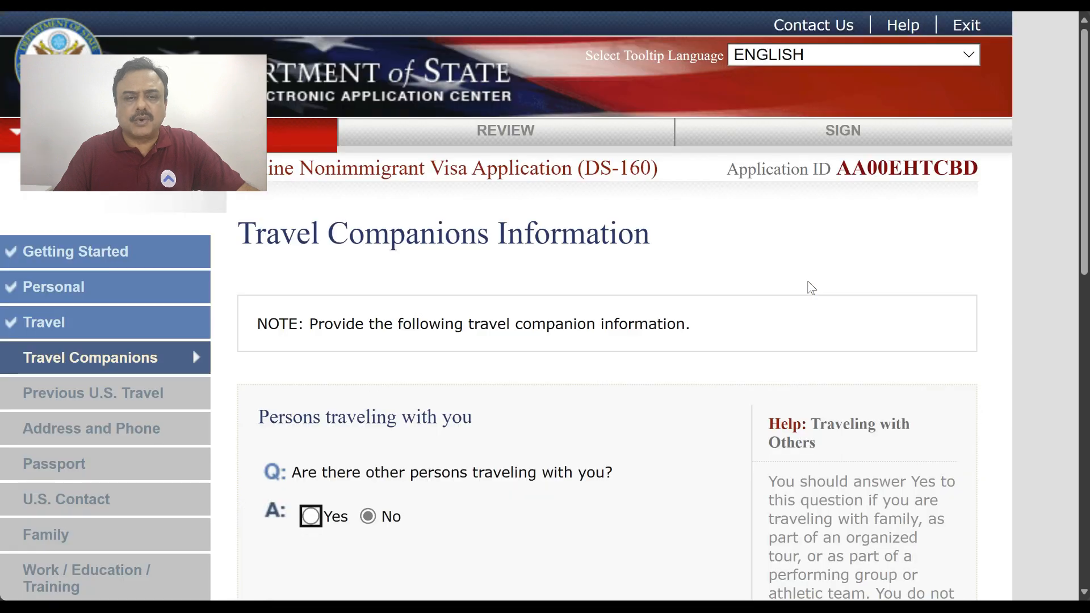
scroll(811, 288, down, 8)
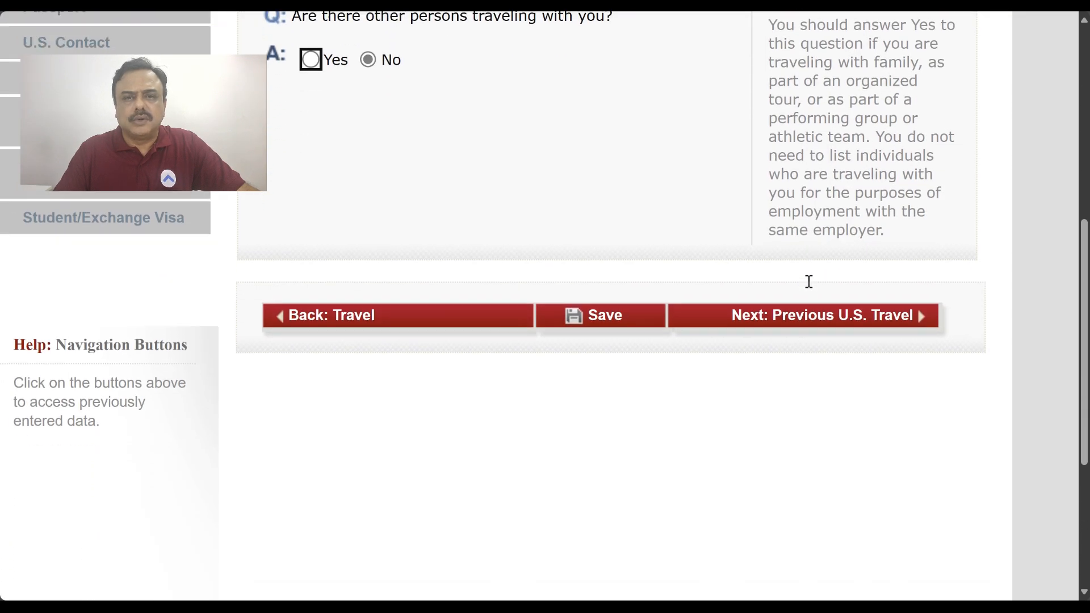
click(812, 318)
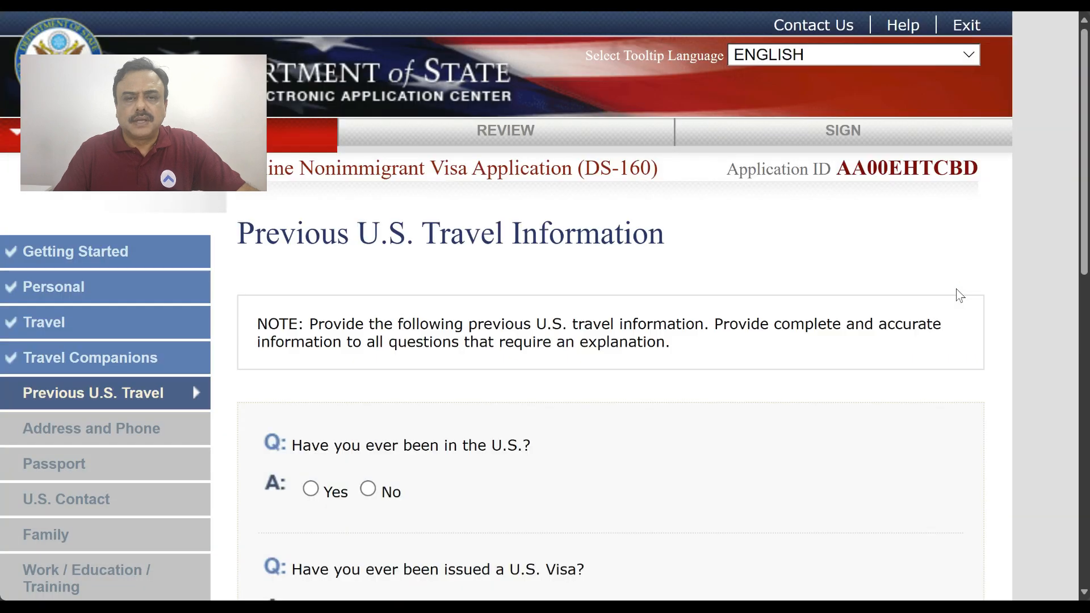
scroll(960, 295, down, 5)
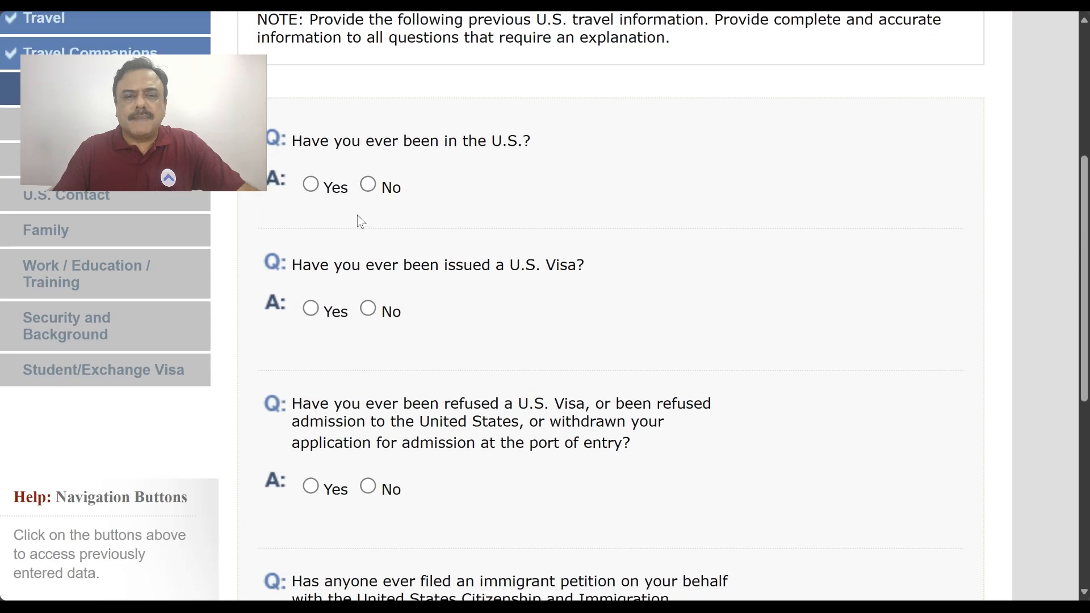
Answer No to ever having been in the U.S
click(311, 185)
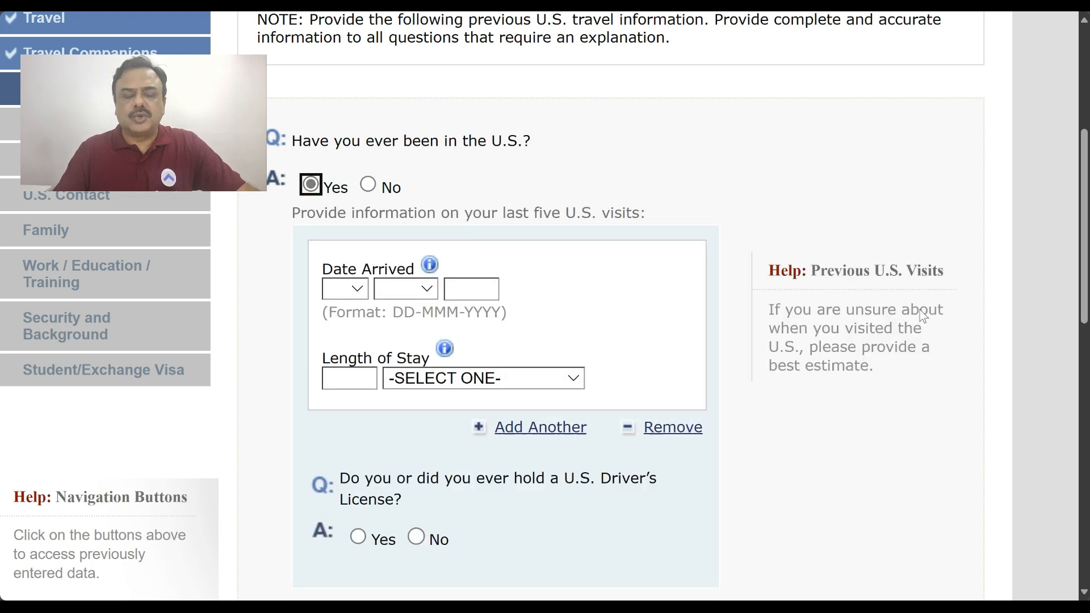
scroll(920, 309, down, 1)
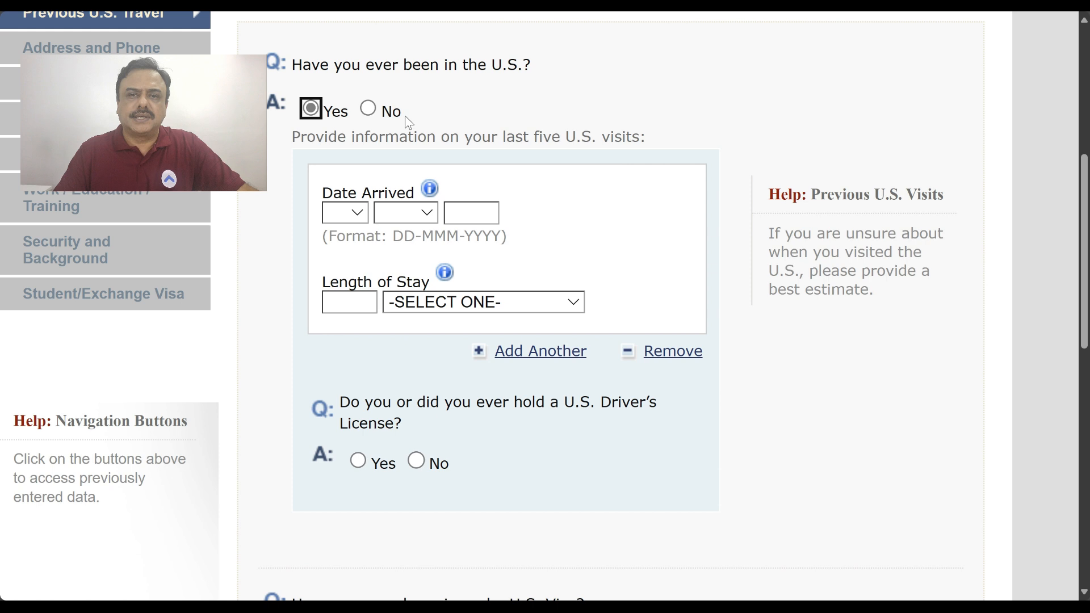
click(370, 108)
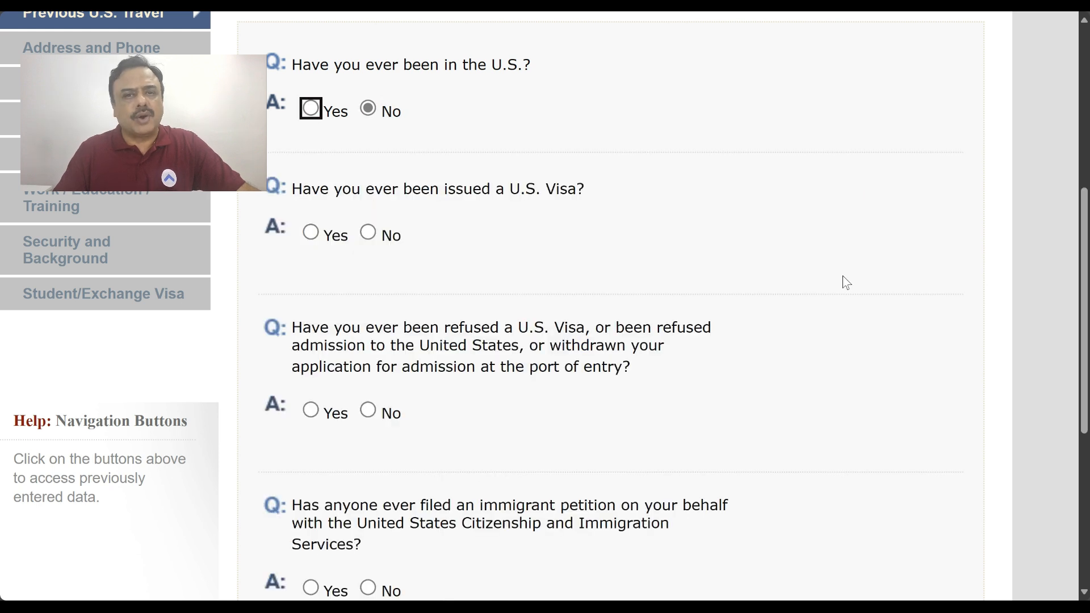
scroll(847, 282, down, 1)
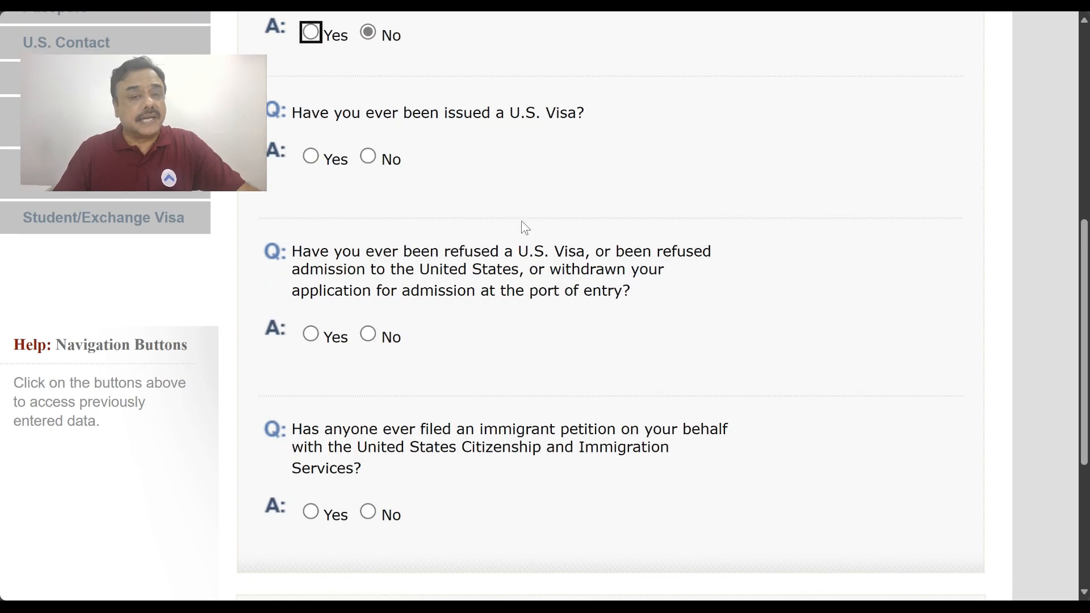
Answer No to ever having been issued a U.S. visa, after reviewing the Yes panel
click(311, 162)
scroll(818, 250, down, 2)
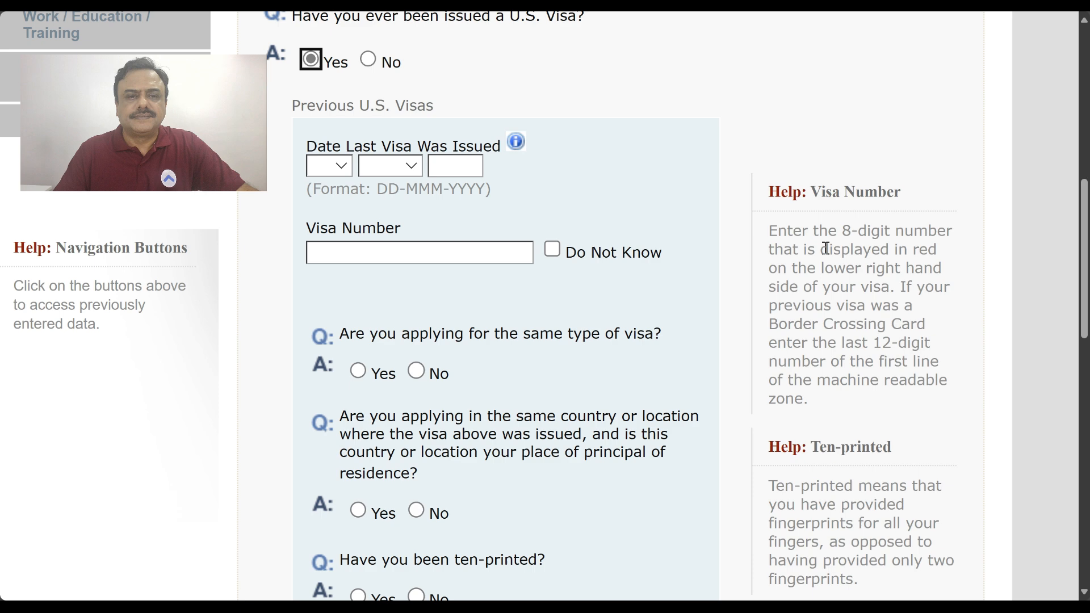
scroll(826, 249, down, 1)
scroll(827, 248, down, 1)
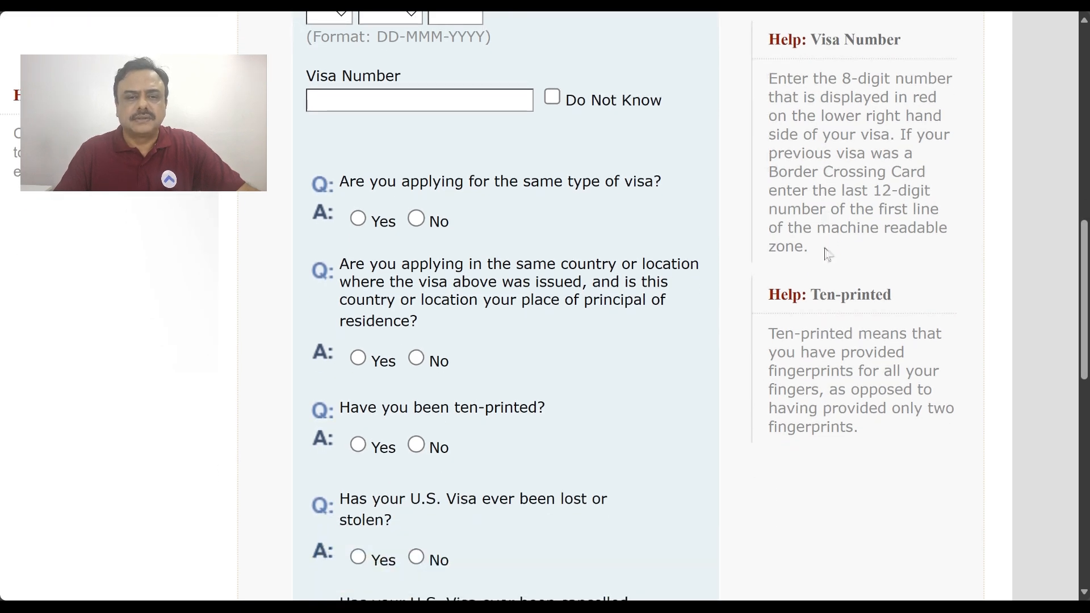
scroll(828, 255, down, 2)
scroll(825, 248, down, 1)
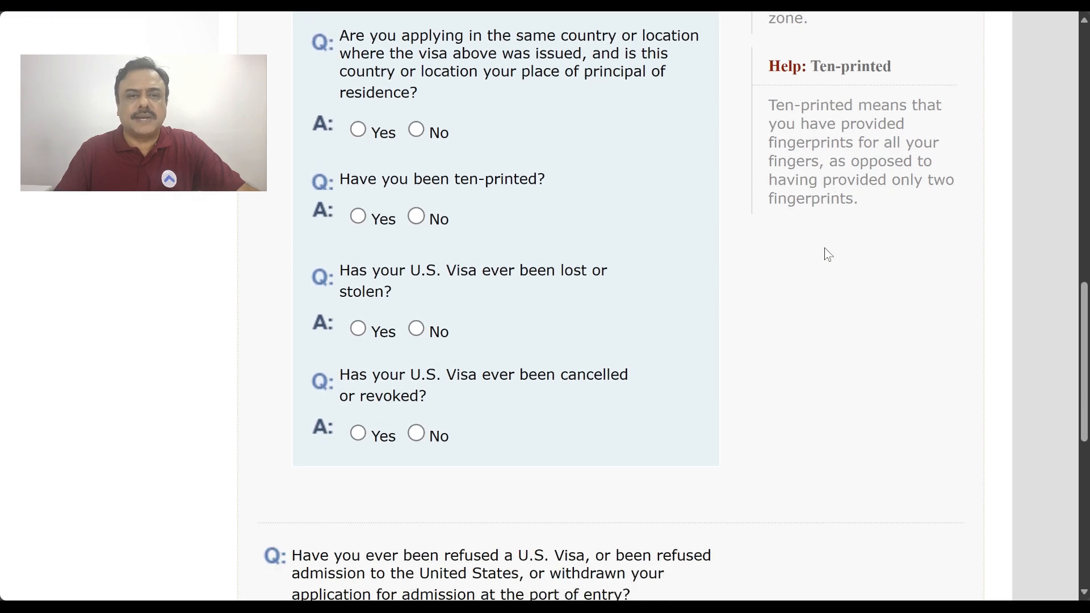
scroll(828, 254, up, 4)
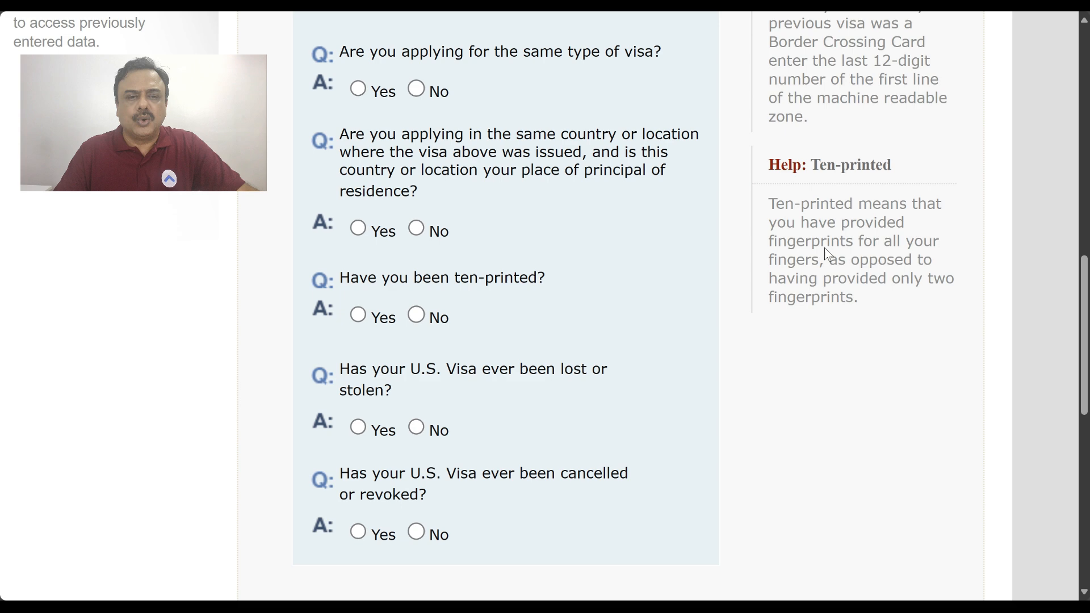
scroll(828, 254, up, 3)
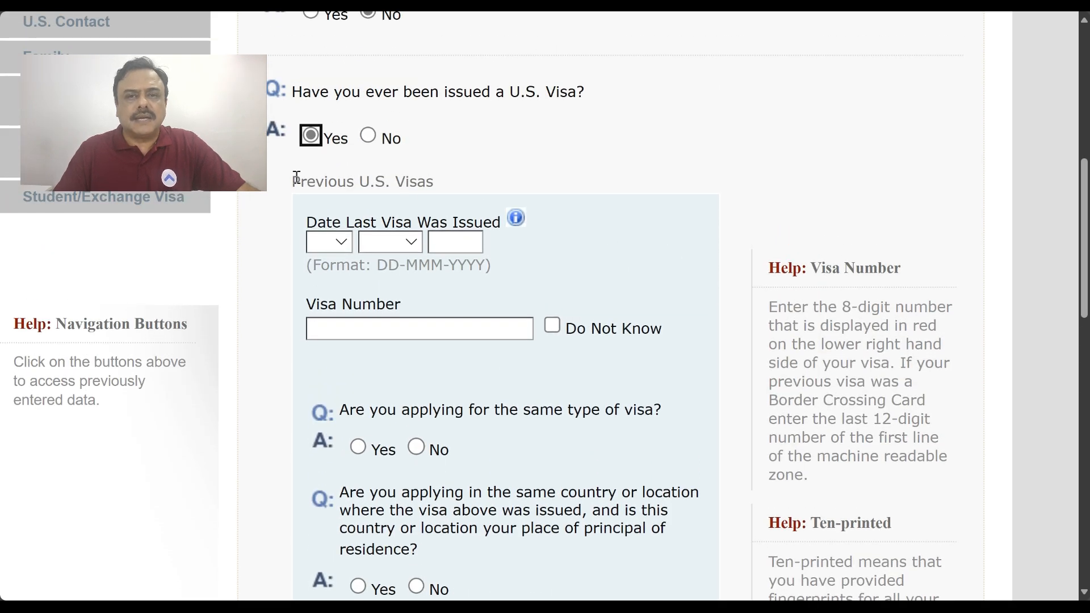
click(368, 137)
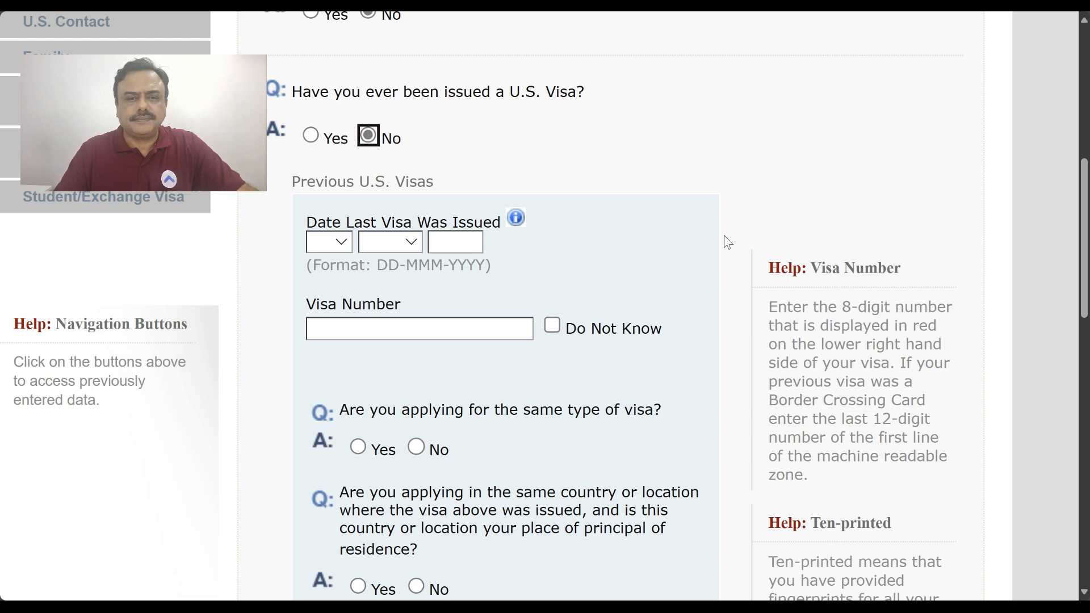
scroll(724, 241, down, 2)
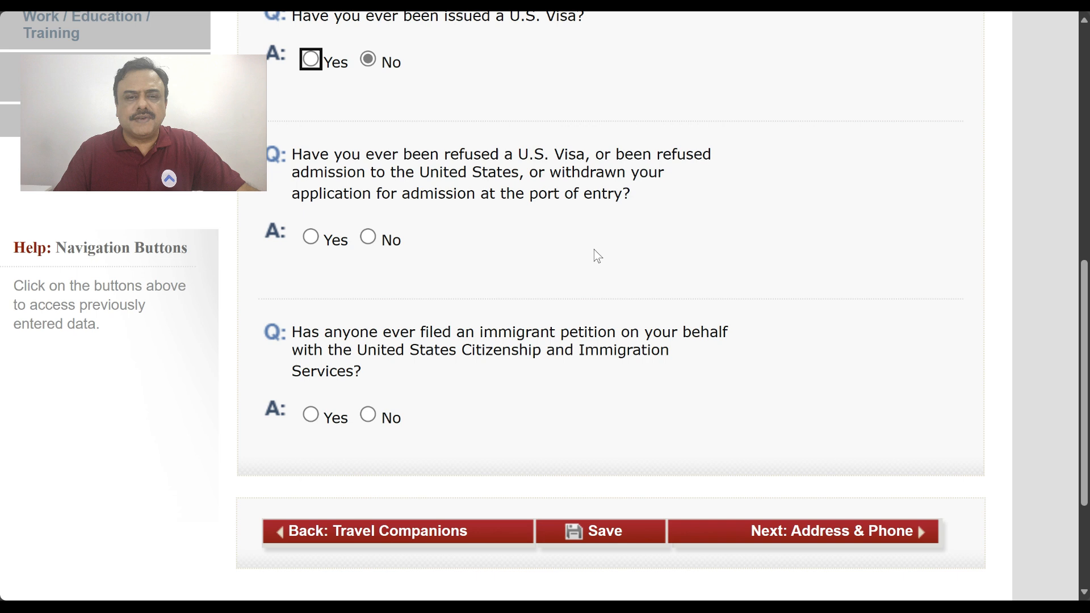
Answer Yes to a prior visa refusal and explain the July 2024 F1 214(b) rejection
click(311, 237)
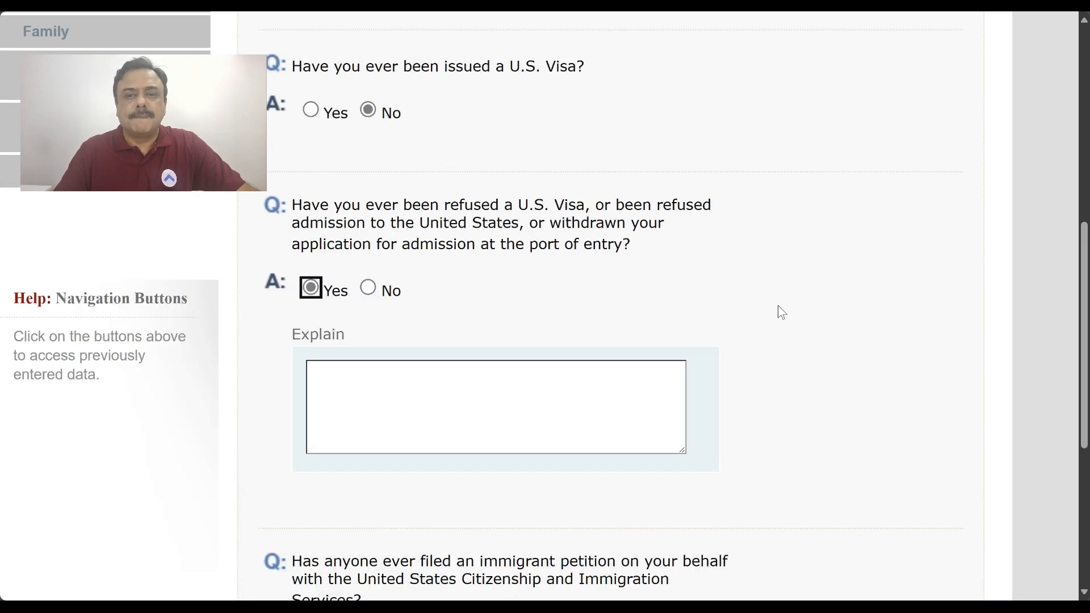
click(435, 385)
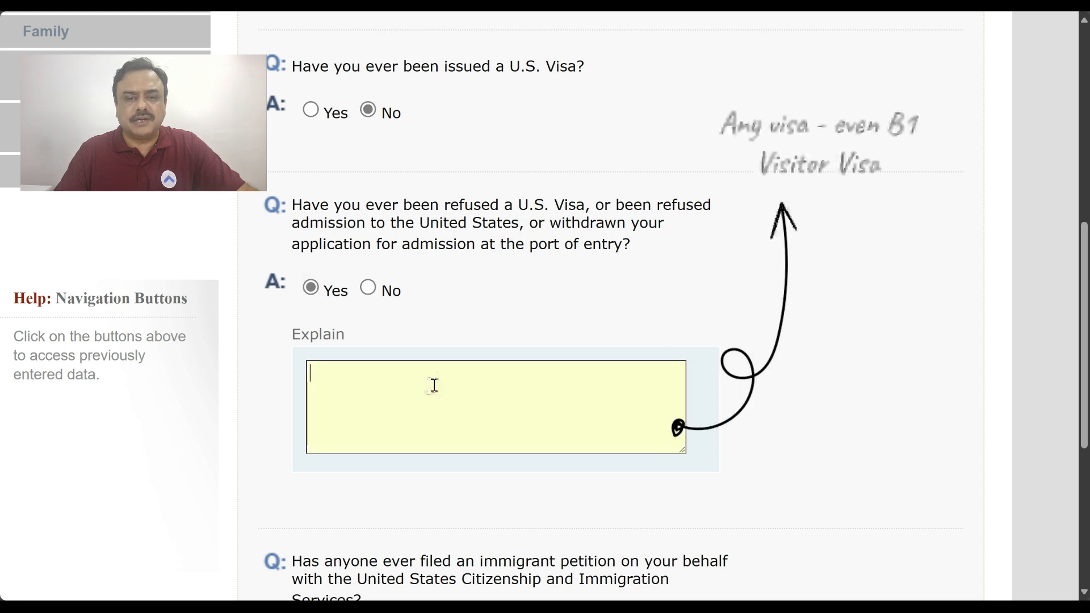
text(MY)
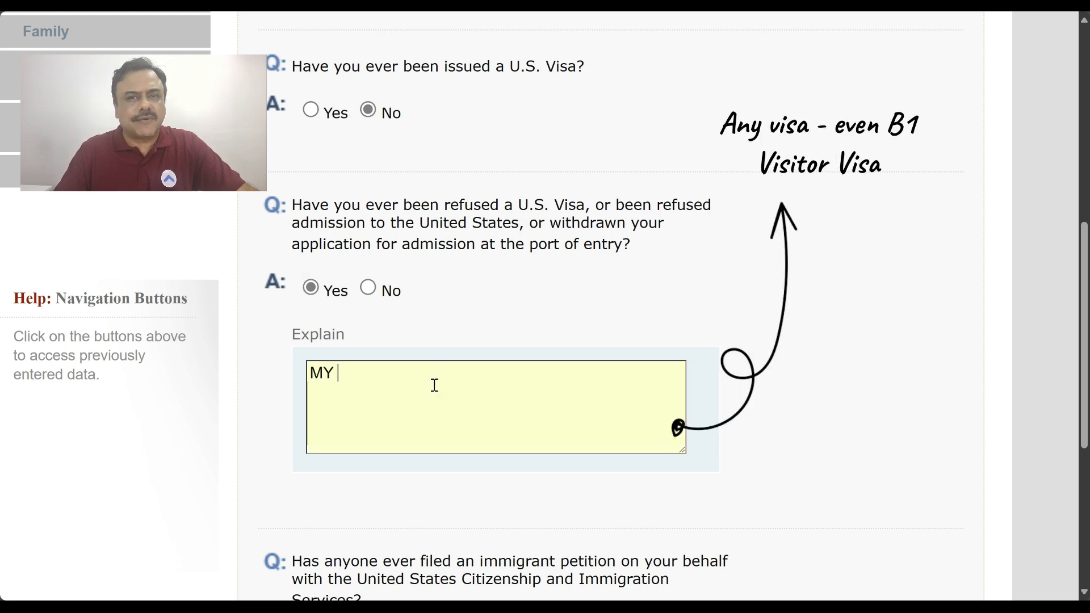
text( VISA FOR )
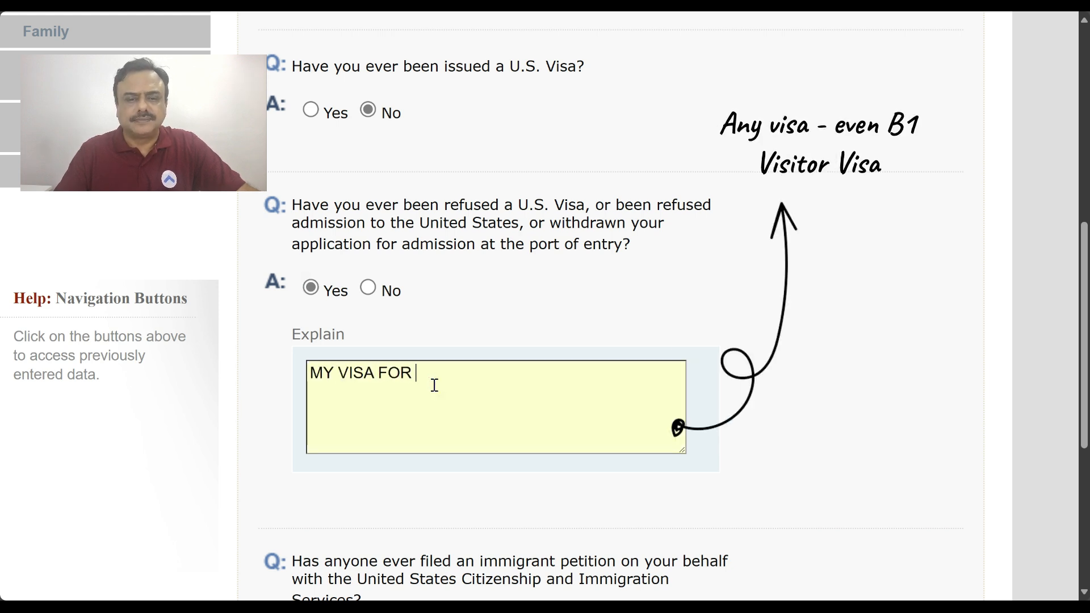
text(F1 WAS REJECTED)
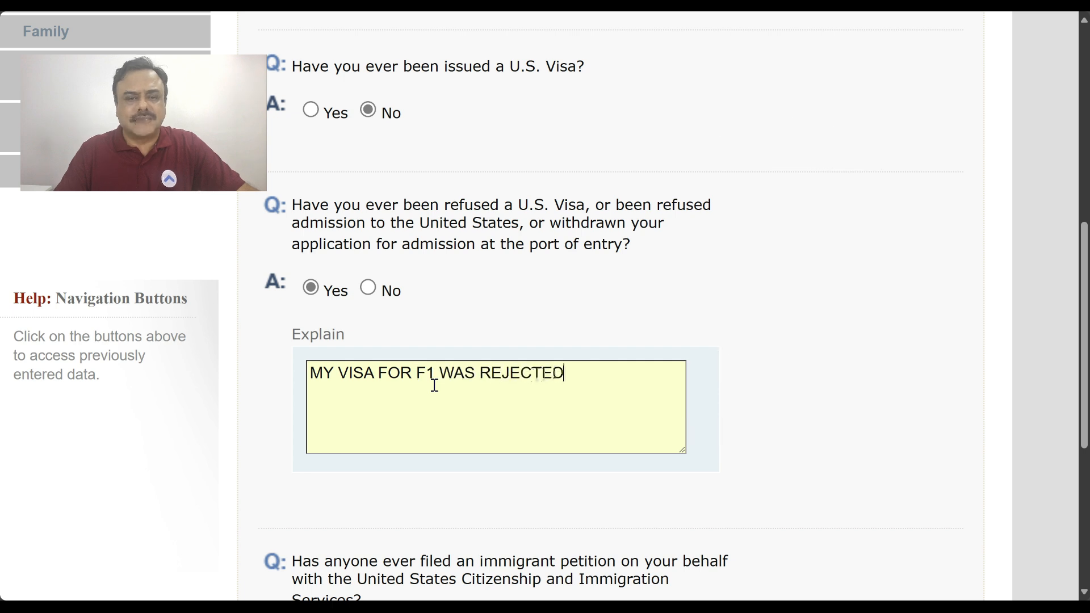
text( IN J)
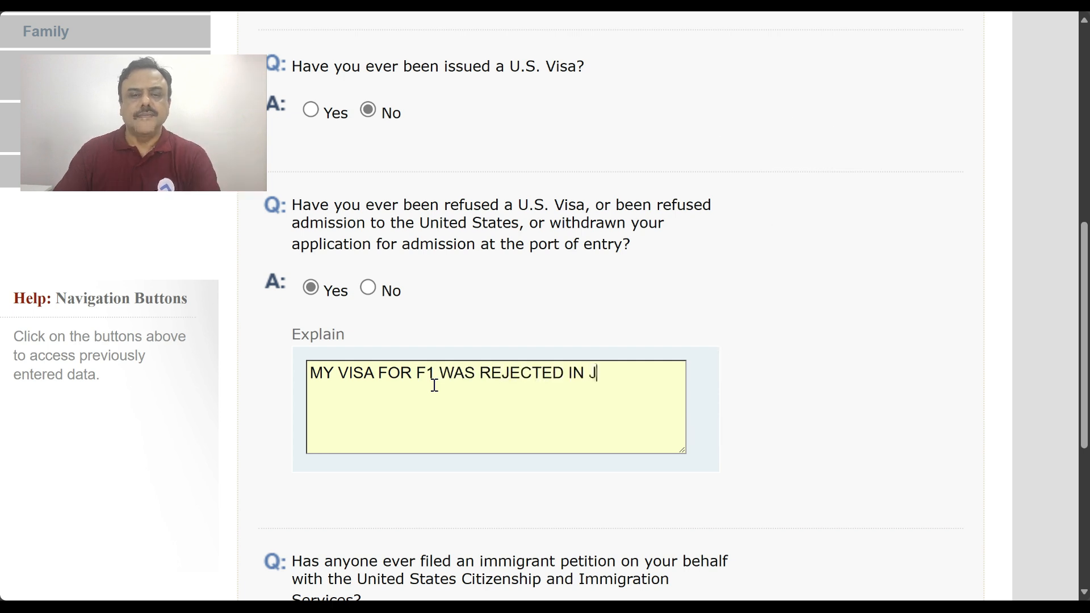
text(ULY 2024)
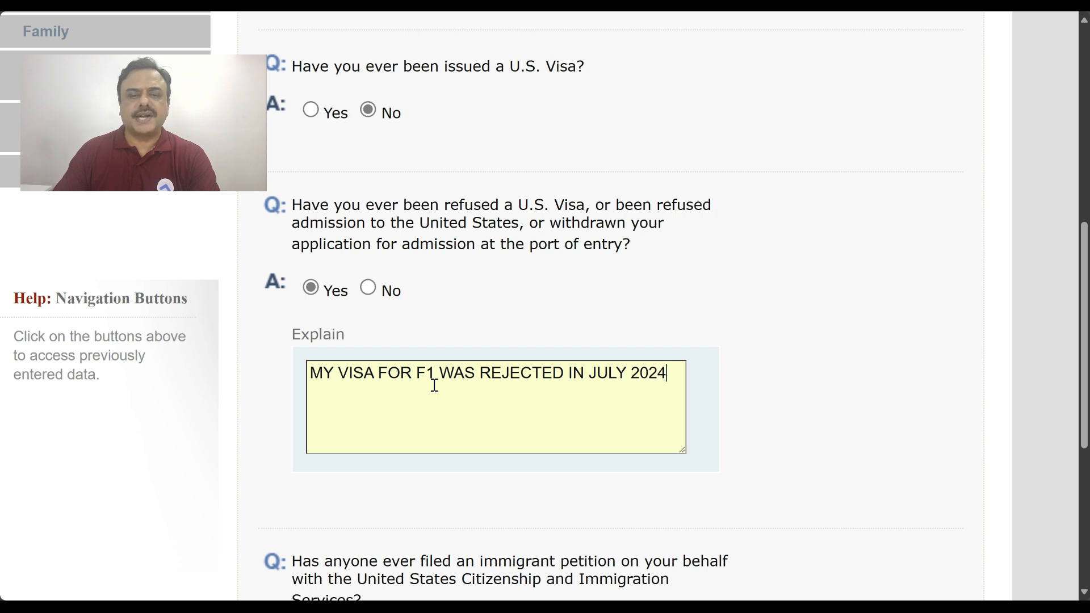
text(. I WAS ISSUED)
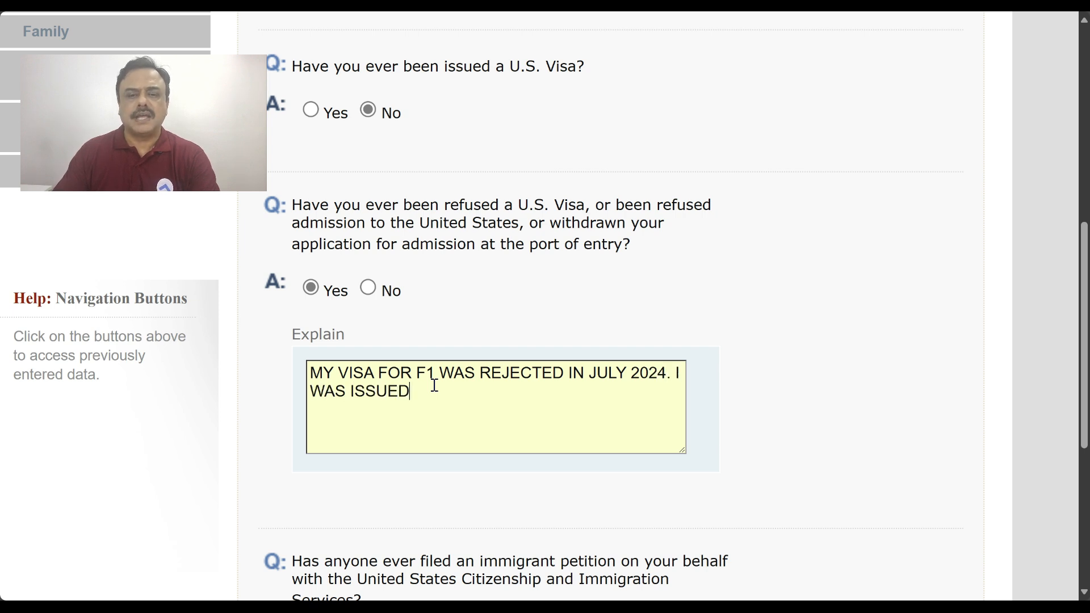
text( A)
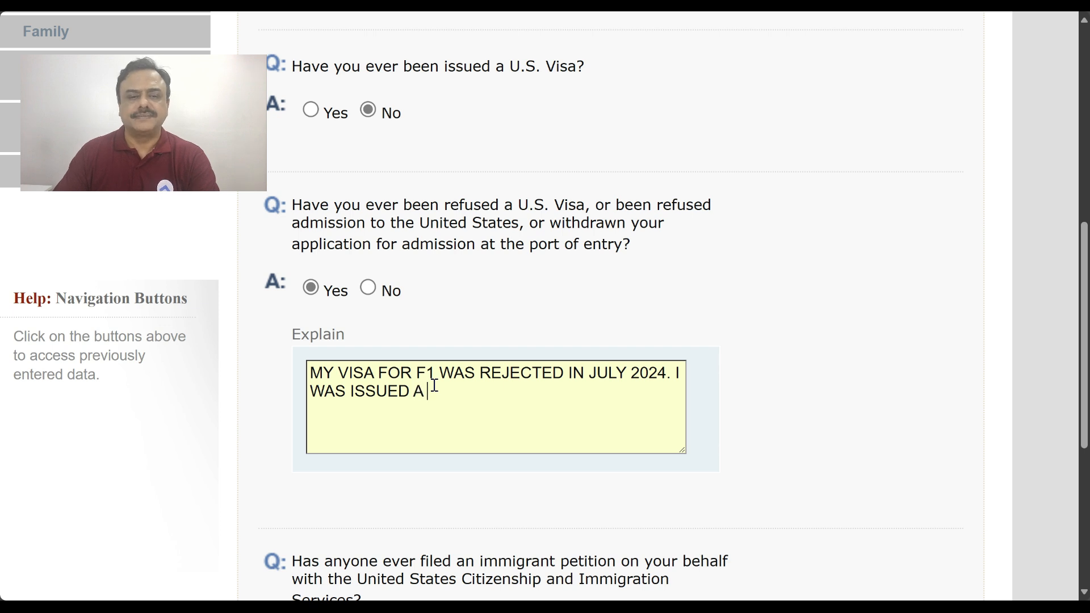
text( 214 B.)
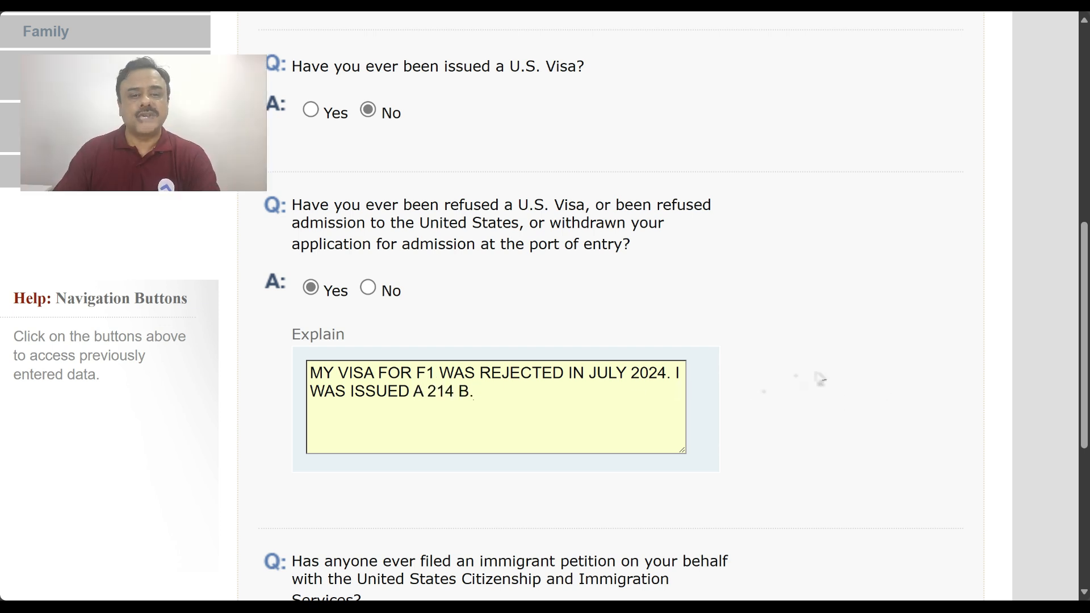
scroll(818, 379, down, 3)
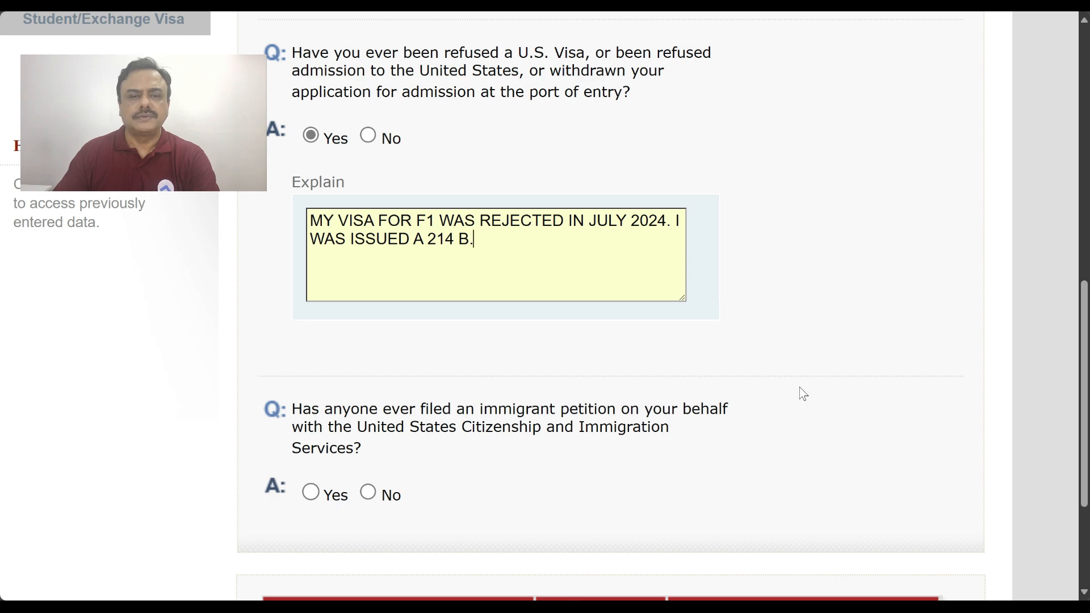
scroll(801, 392, up, 4)
Switch the refusal answer to No, answer No to the immigrant petition, and continue to Address & Phone
click(369, 364)
scroll(708, 370, down, 4)
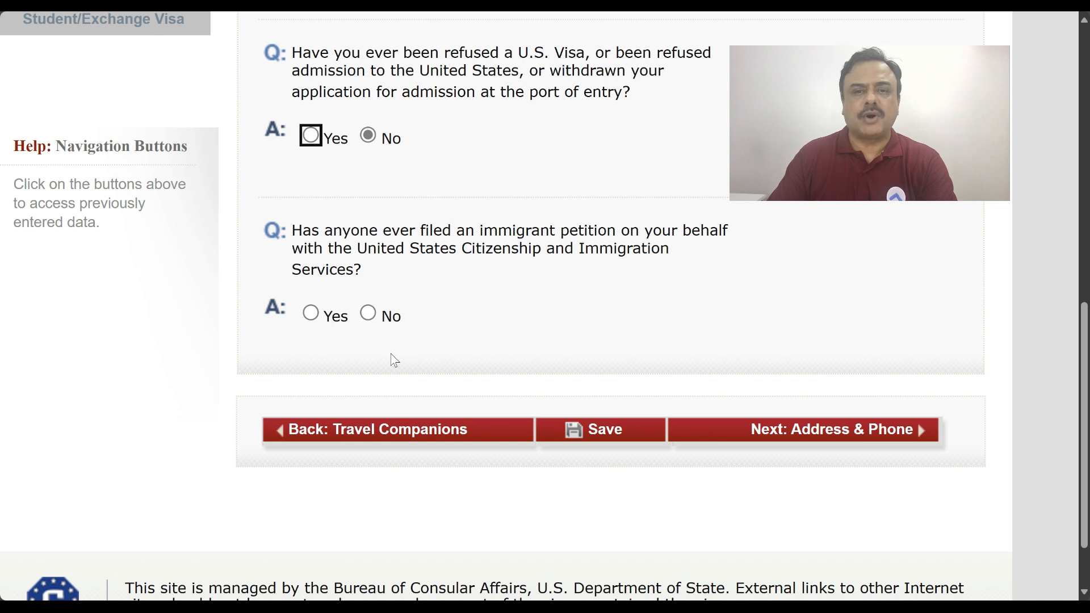
click(372, 318)
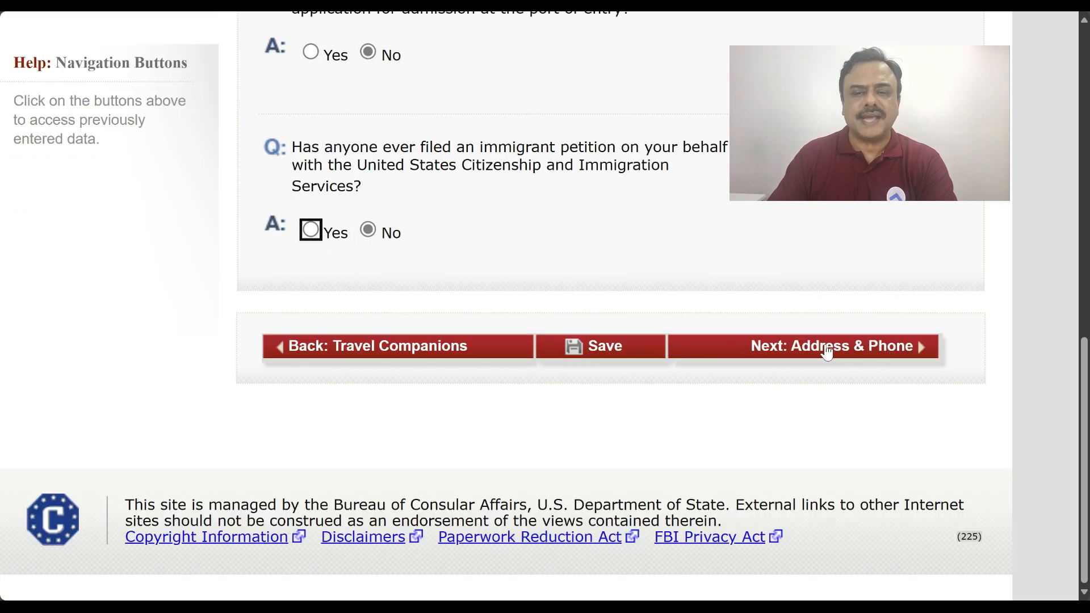
click(829, 430)
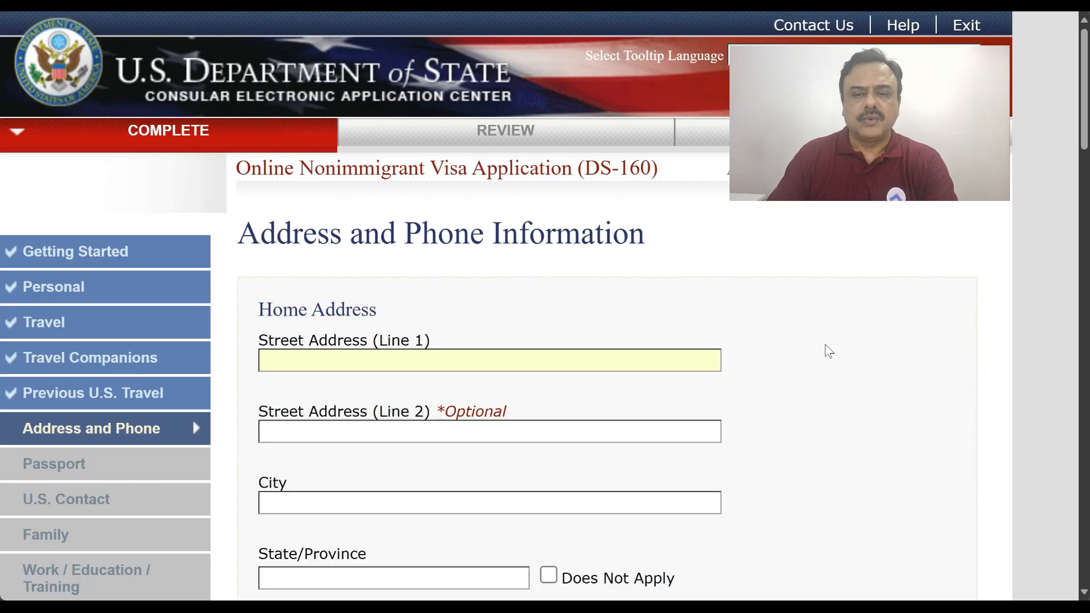
In capitals, enter both home street address lines and the city VISAKHAPATNAM
scroll(826, 344, down, 1)
key(Caps_Lock)
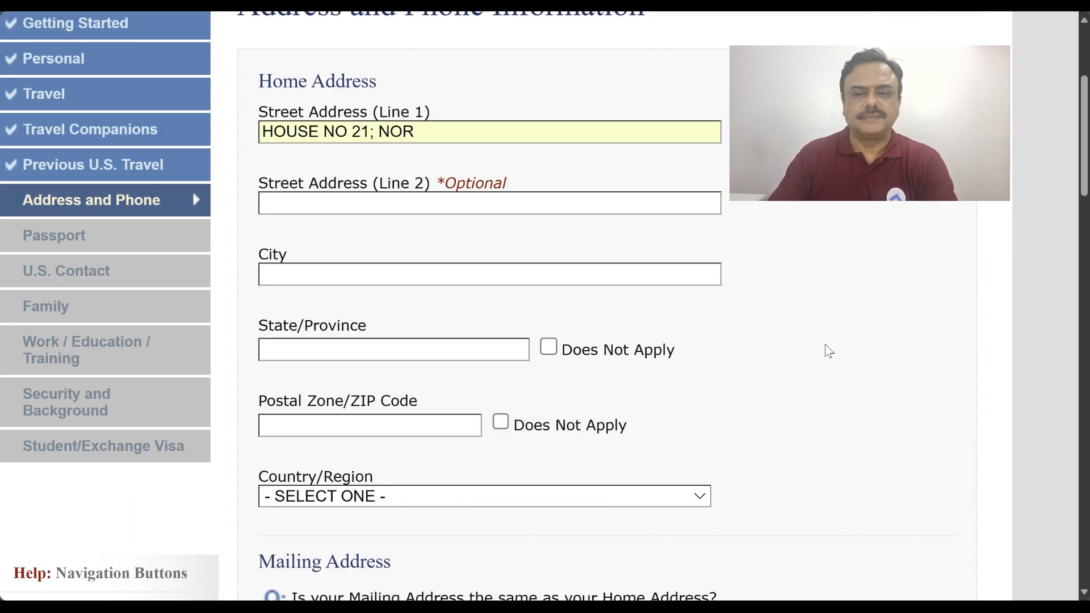
click(395, 202)
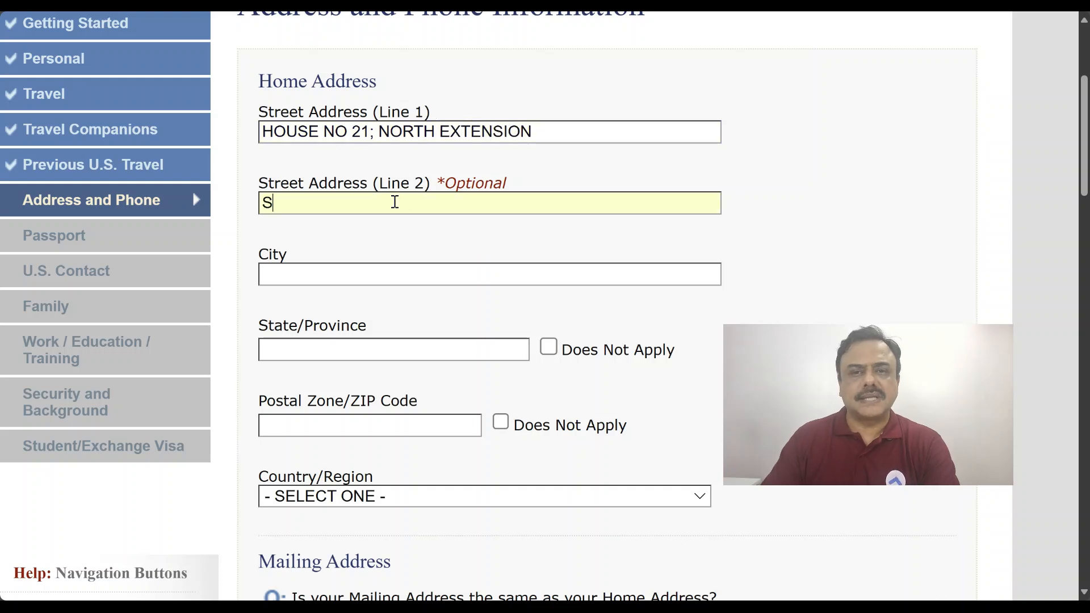
click(388, 273)
text(VISAKH)
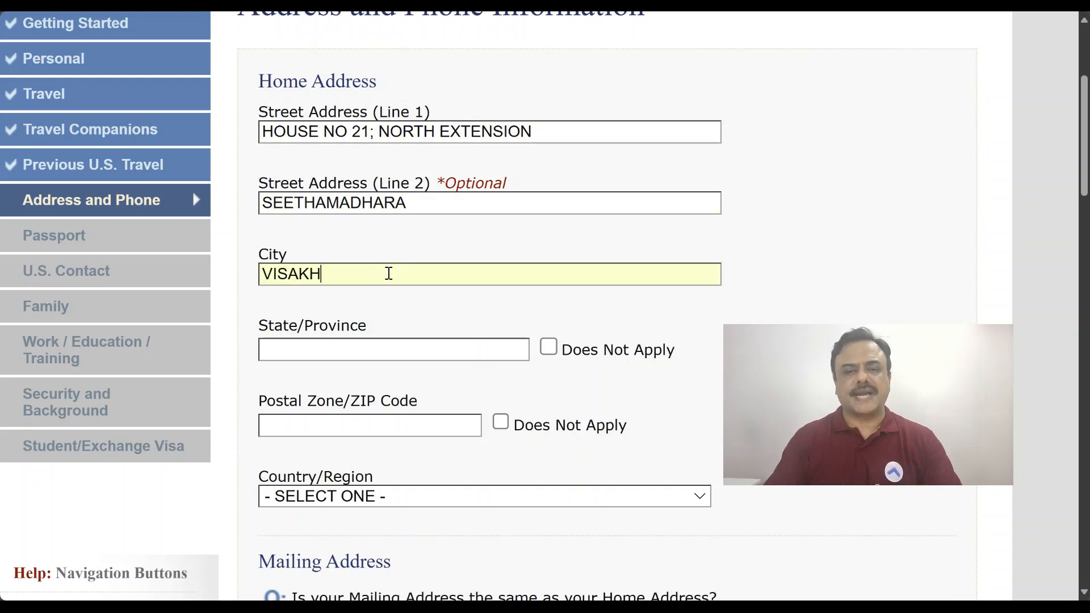
text(APATNAM)
Enter state ANDHRA PRADESH and the postal code, and choose INDIA as the country
click(451, 352)
text(ANDHRA PRADESH)
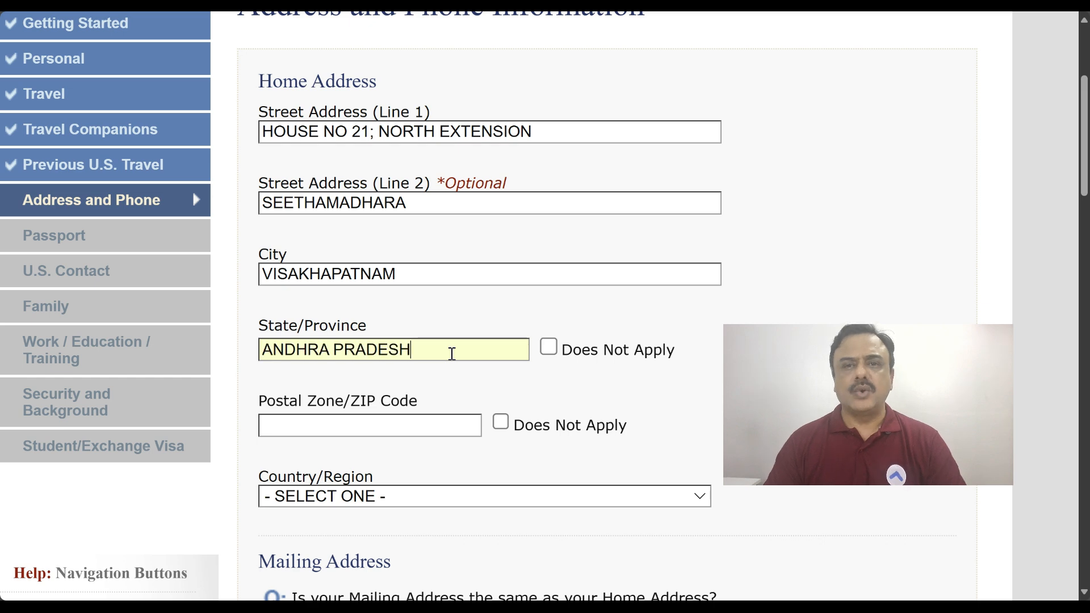
click(407, 428)
text(530013)
scroll(408, 429, down, 7)
click(425, 38)
text(india)
key(Return)
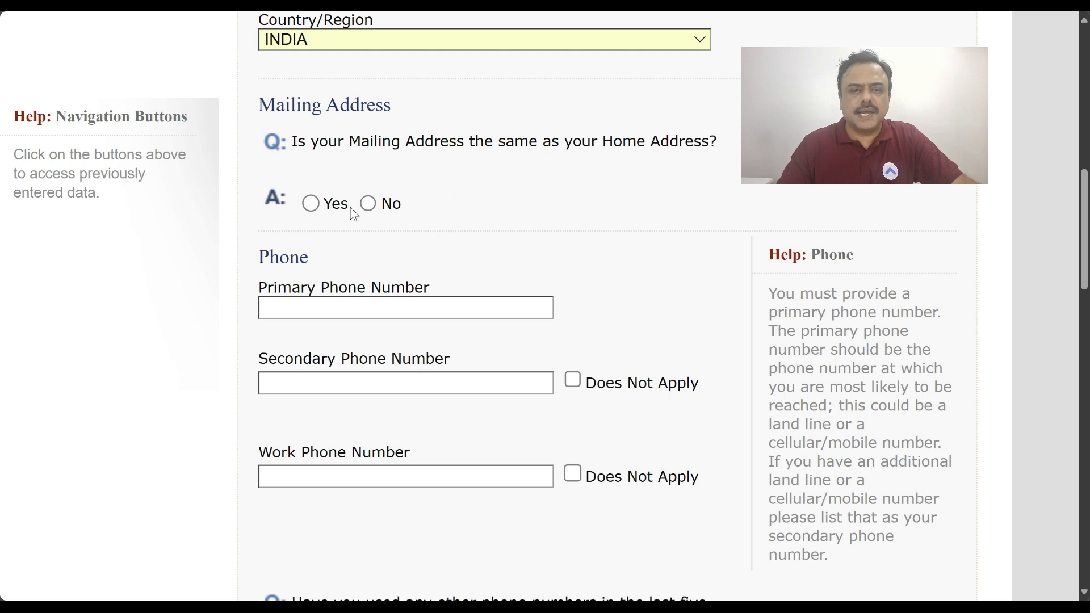
Answer Yes to mailing address same as home, enter both phone numbers, and tick Work Phone Does Not Apply
click(311, 204)
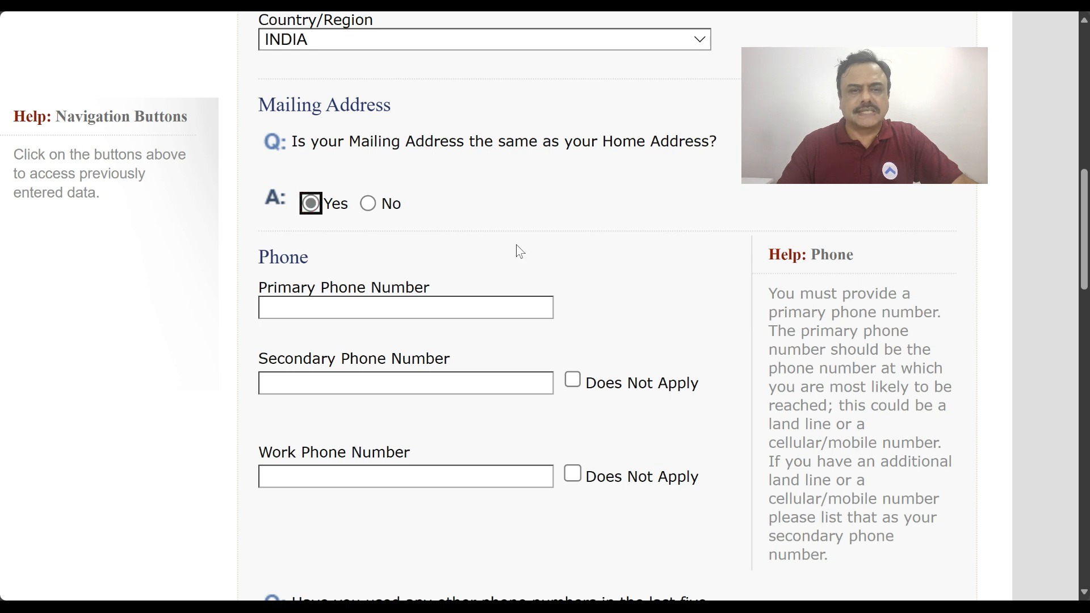
scroll(460, 224, down, 3)
click(384, 163)
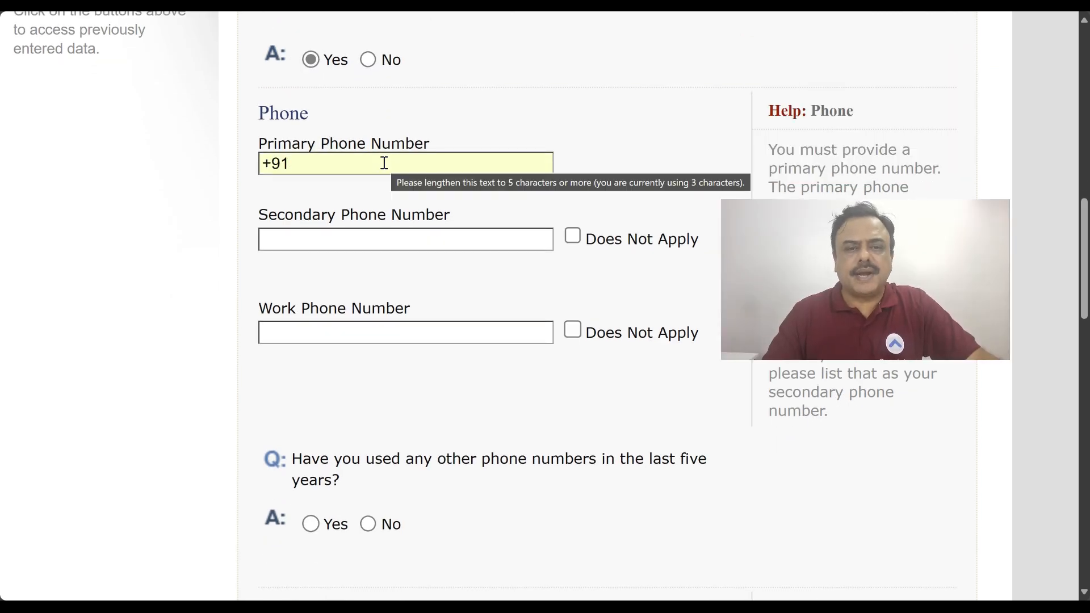
key(Tab)
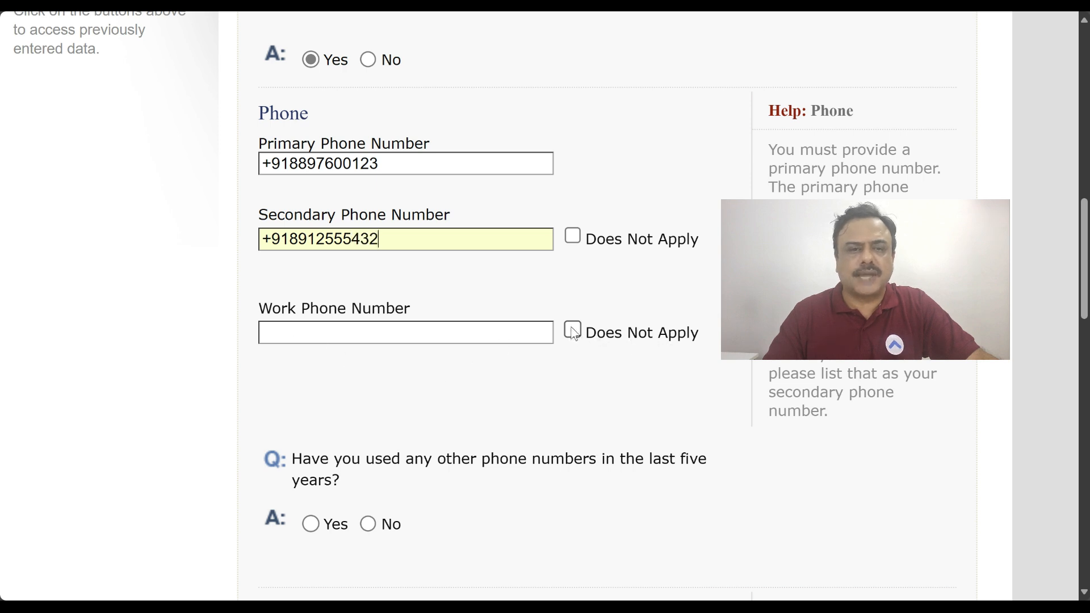
click(573, 330)
scroll(610, 380, down, 4)
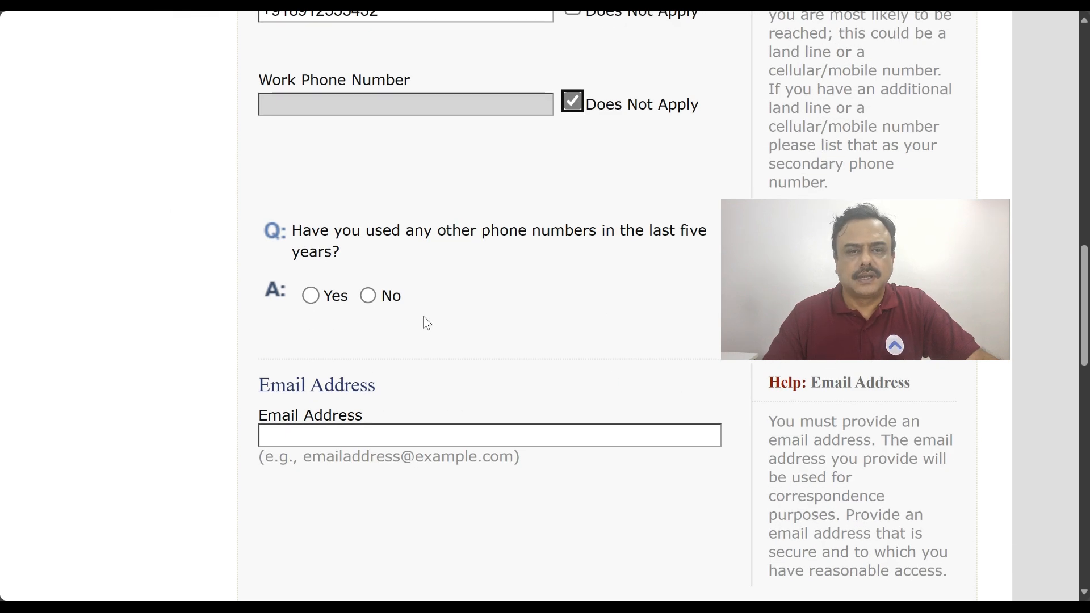
Answer No to other phone numbers and type the applicant's e-mail address into the Email Address field
click(368, 295)
scroll(340, 306, down, 3)
click(339, 282)
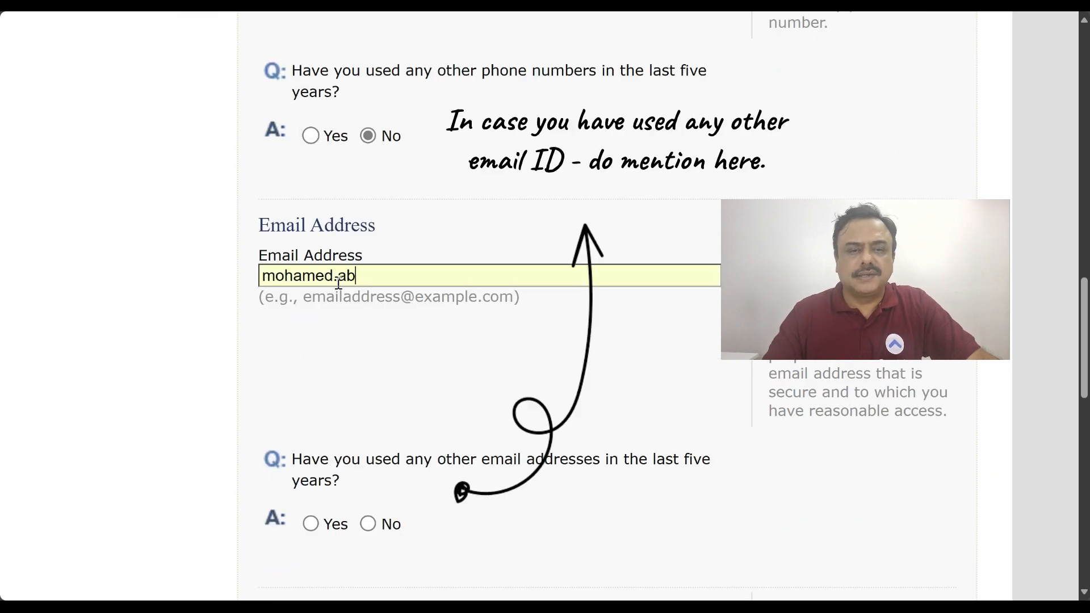
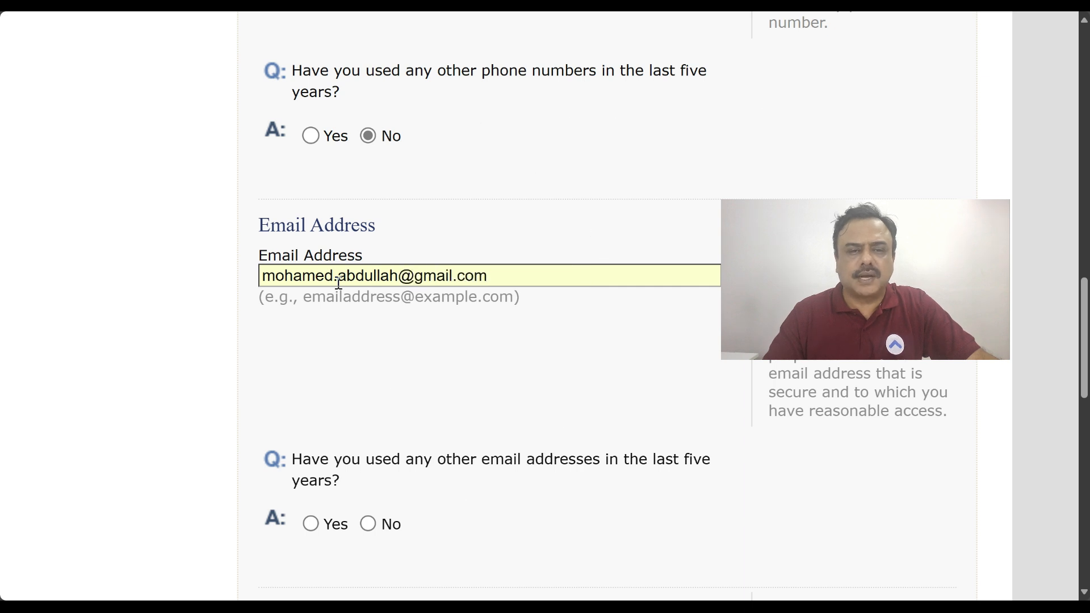
scroll(433, 418, down, 4)
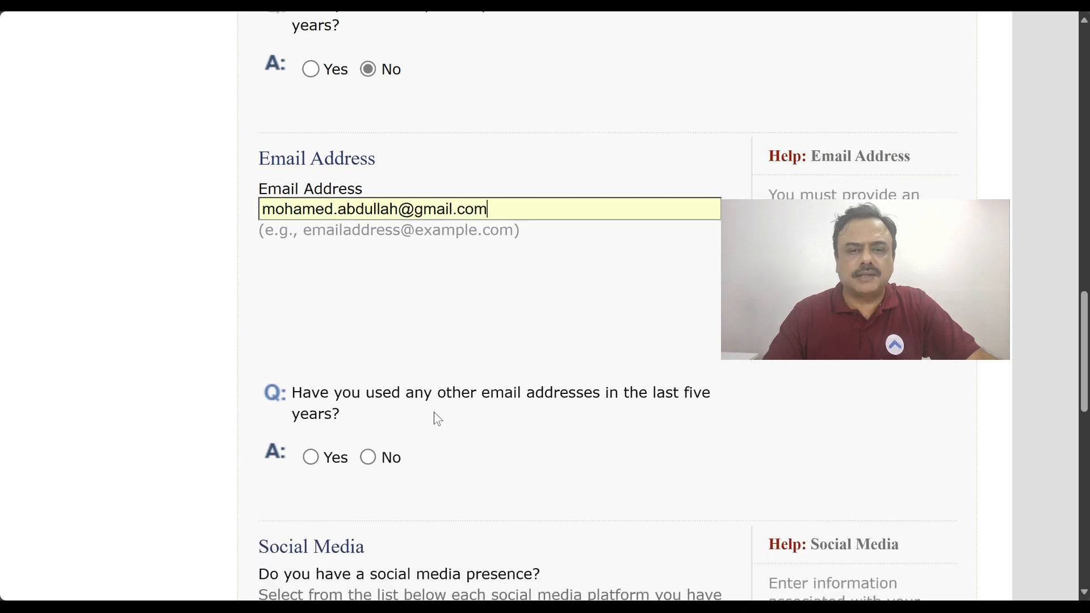
scroll(493, 344, up, 5)
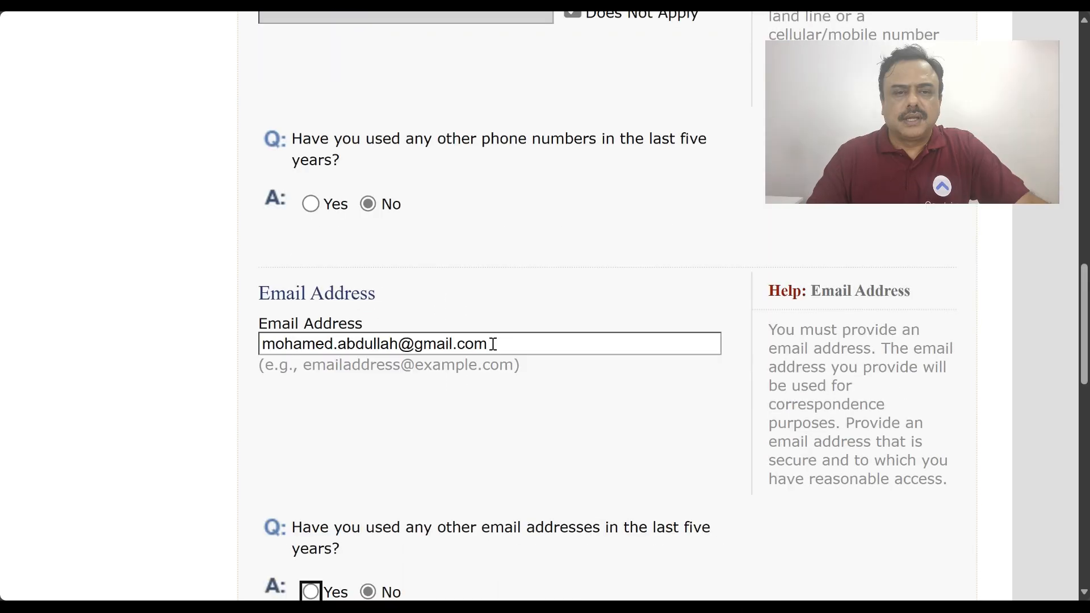
scroll(493, 344, down, 9)
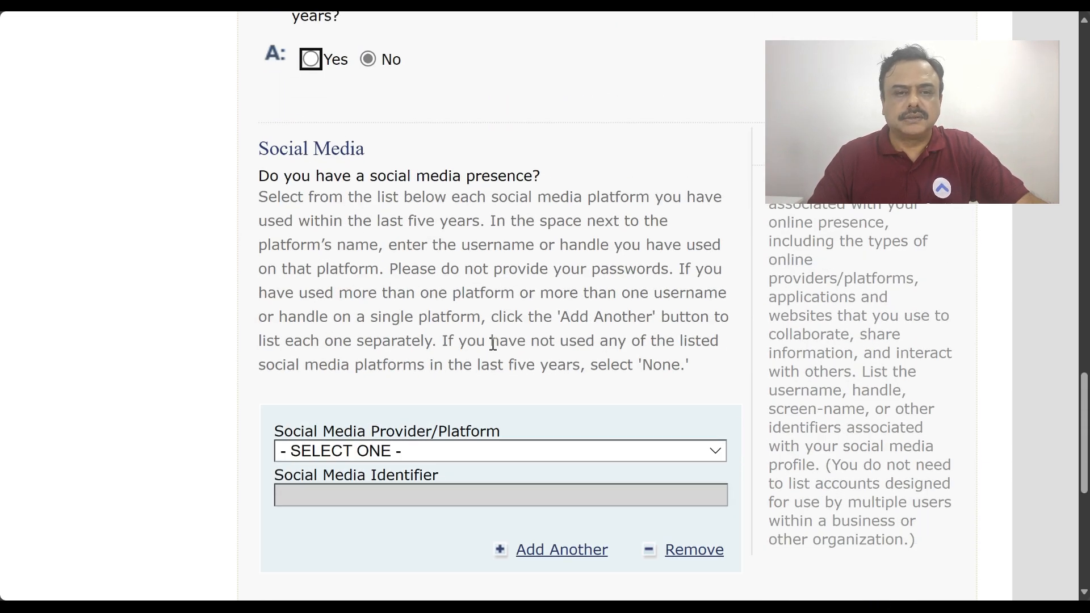
scroll(493, 344, down, 3)
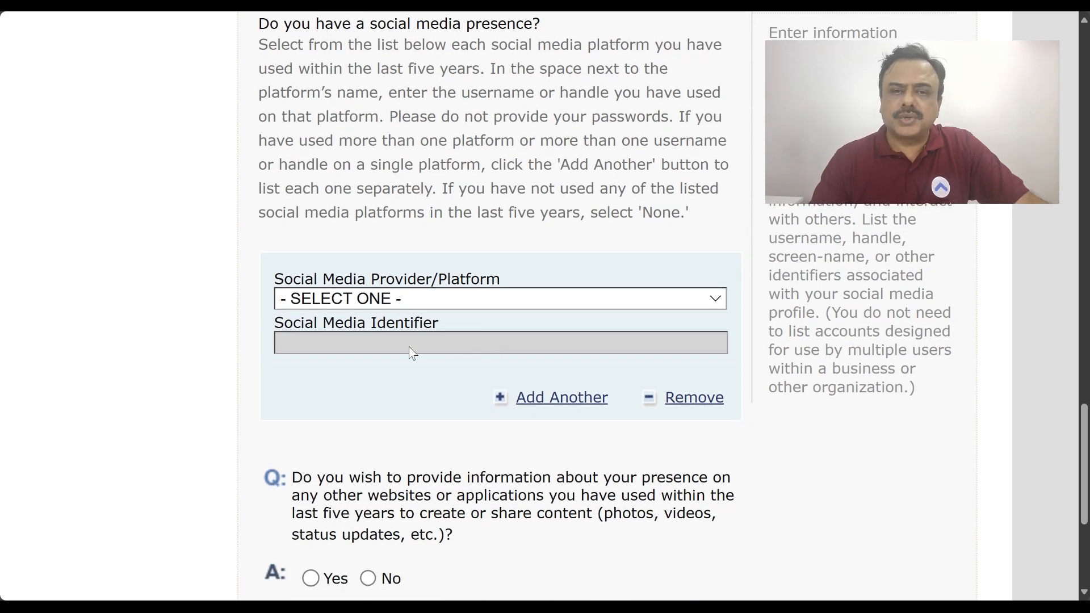
scroll(409, 347, down, 3)
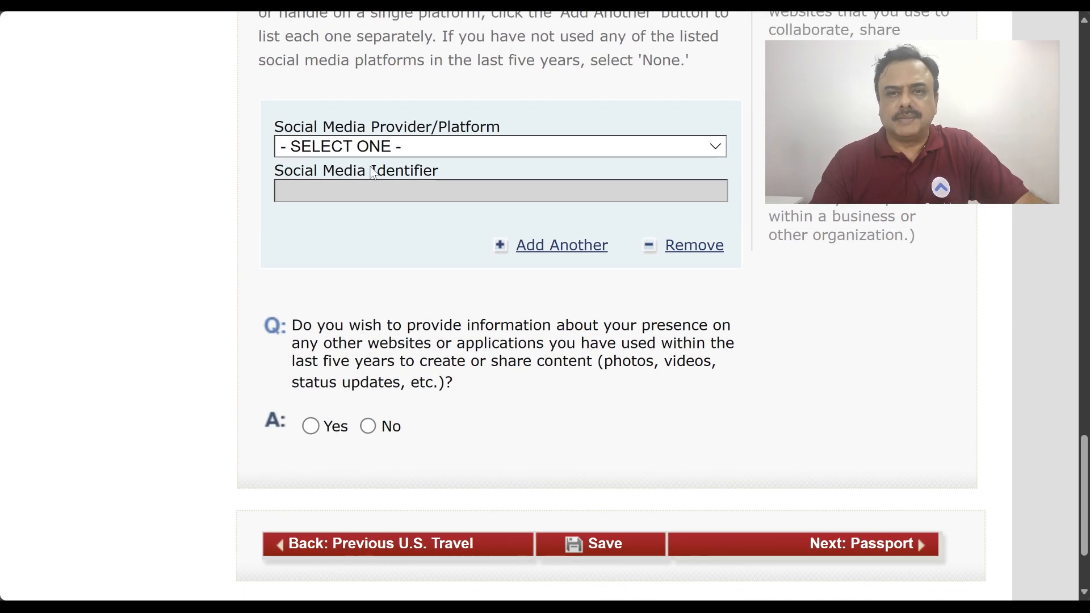
Select LINKEDIN from the Social Media Provider/Platform dropdown
click(388, 154)
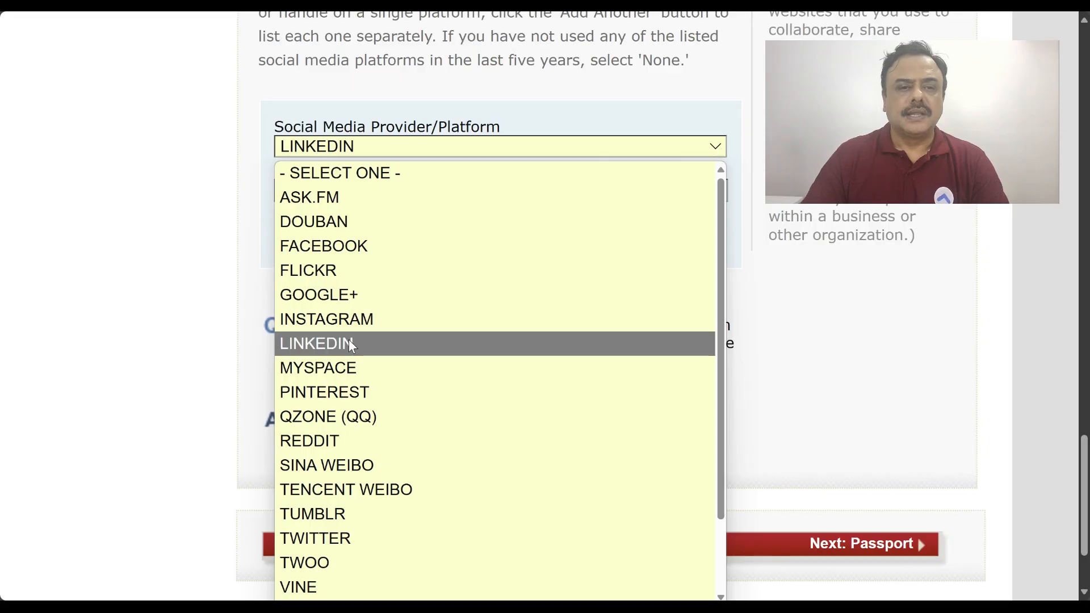
click(348, 340)
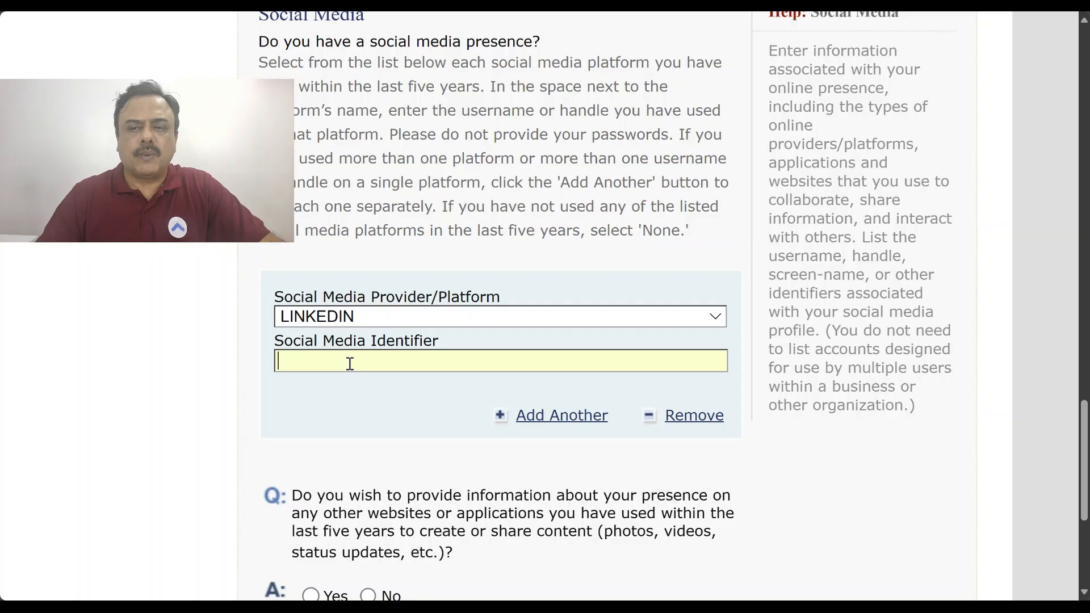
Complete the LinkedIn identifier, answer No to other websites, and continue to Passport
click(349, 408)
scroll(706, 470, down, 4)
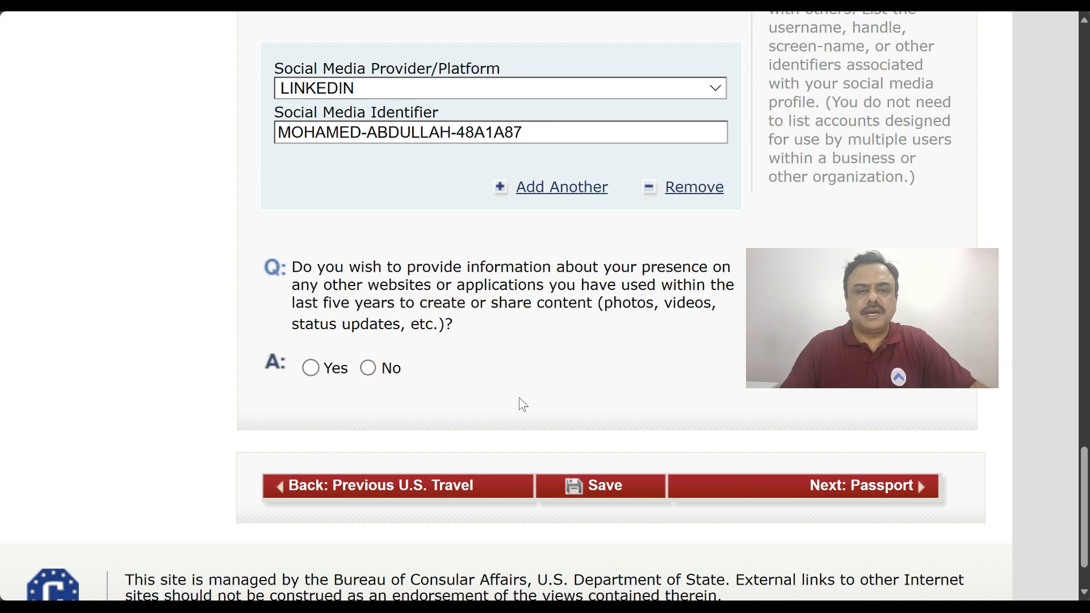
click(368, 369)
scroll(606, 407, down, 1)
click(866, 413)
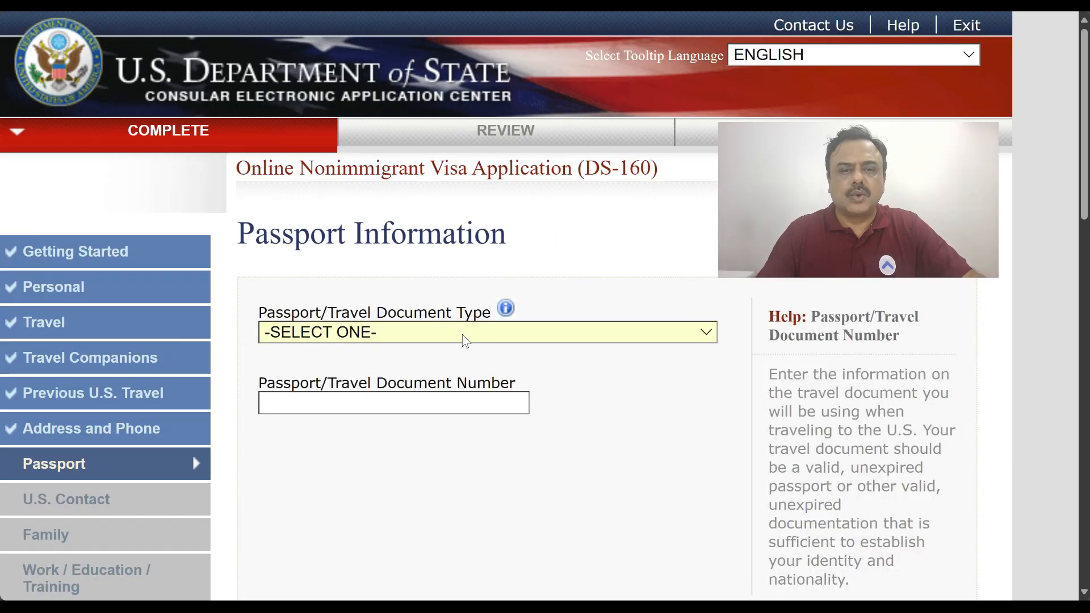
Choose REGULAR as the passport document type
click(463, 335)
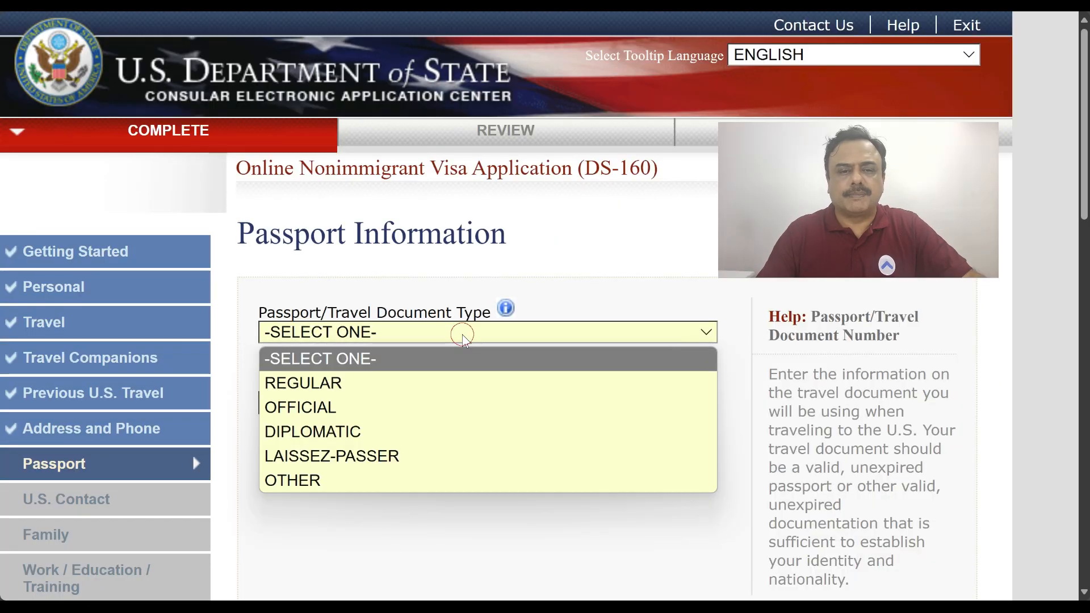
click(413, 381)
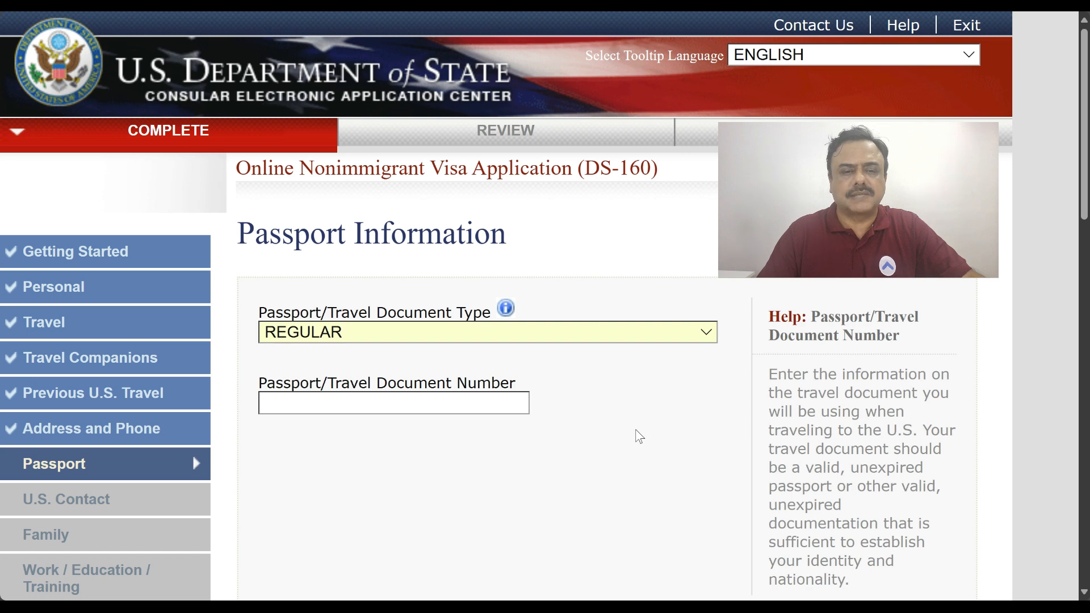
scroll(636, 430, down, 1)
scroll(636, 436, down, 2)
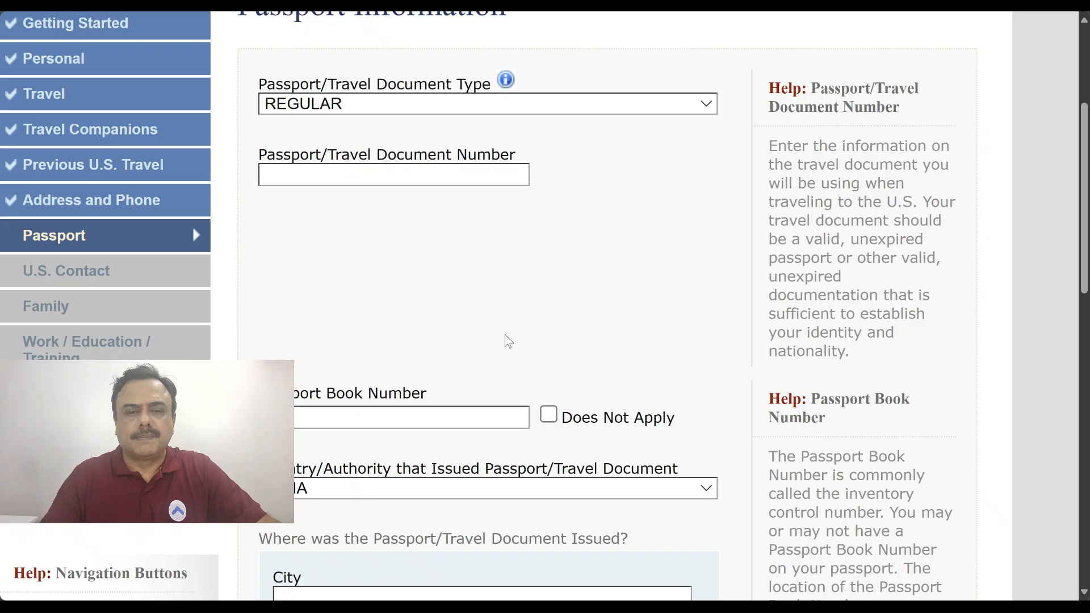
Enter the passport number, mark Passport Book Number Does Not Apply, and view the passport scan
click(342, 170)
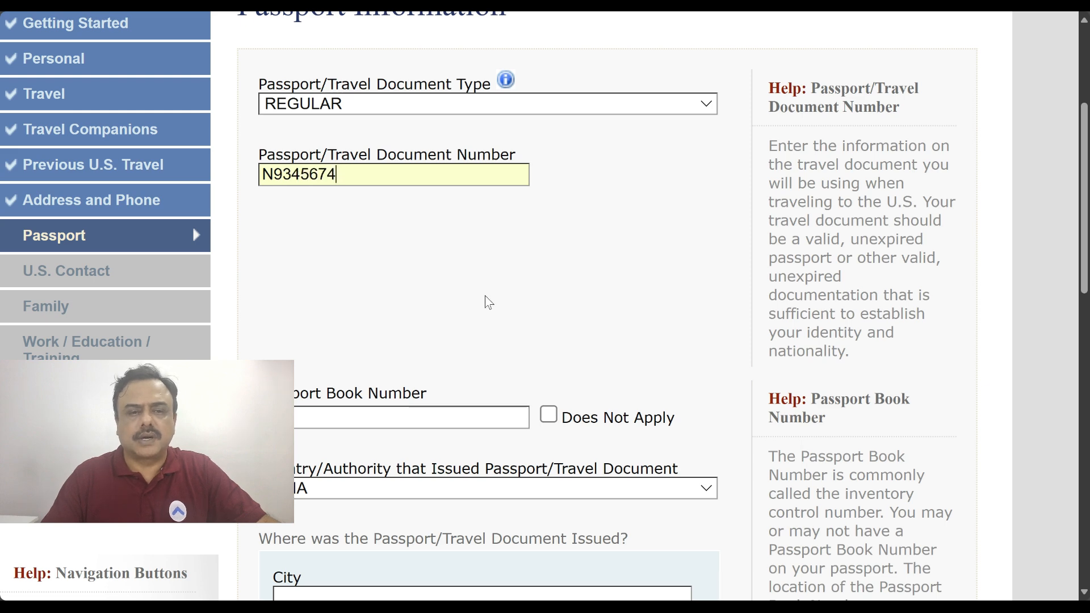
scroll(489, 303, down, 3)
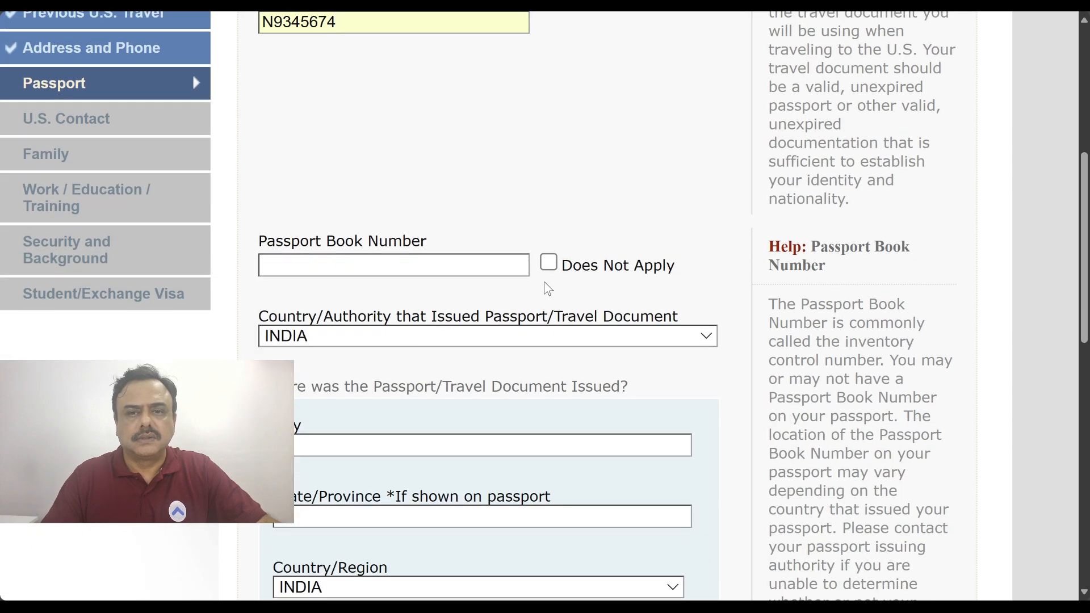
click(550, 270)
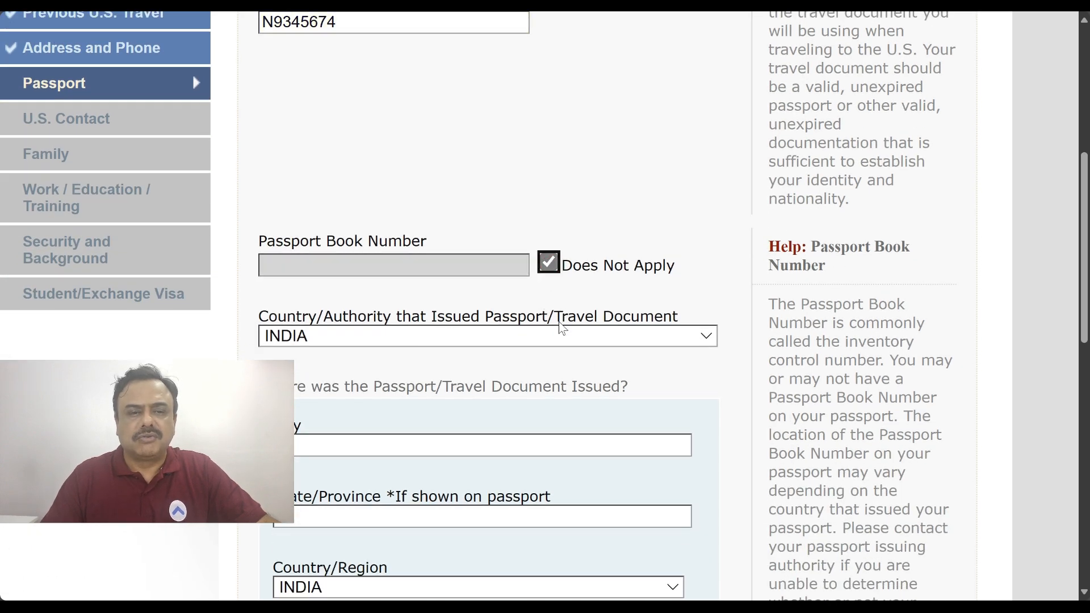
scroll(562, 344, down, 3)
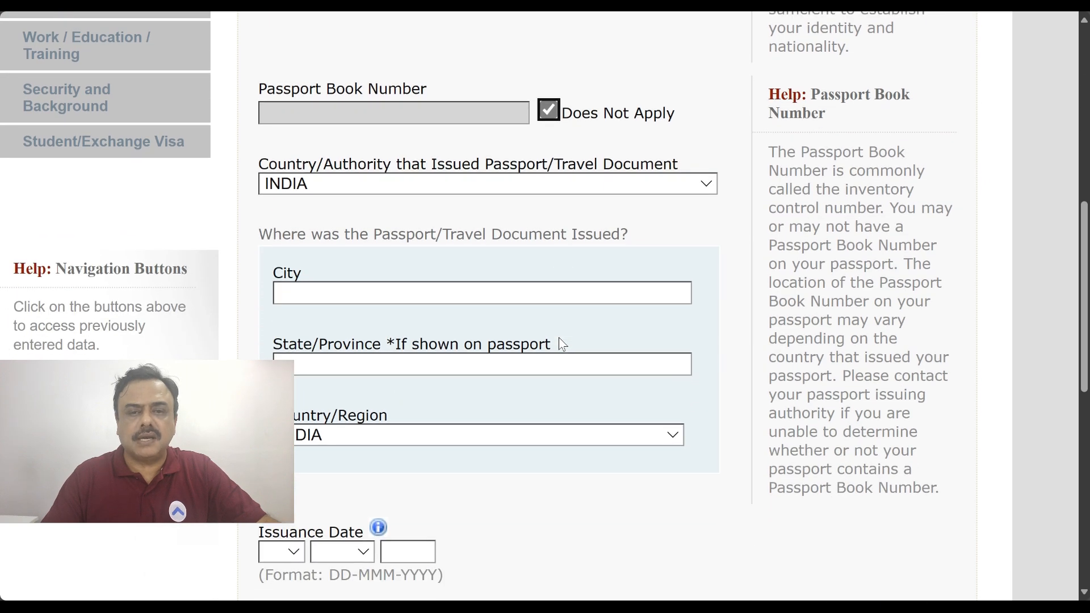
scroll(562, 344, down, 2)
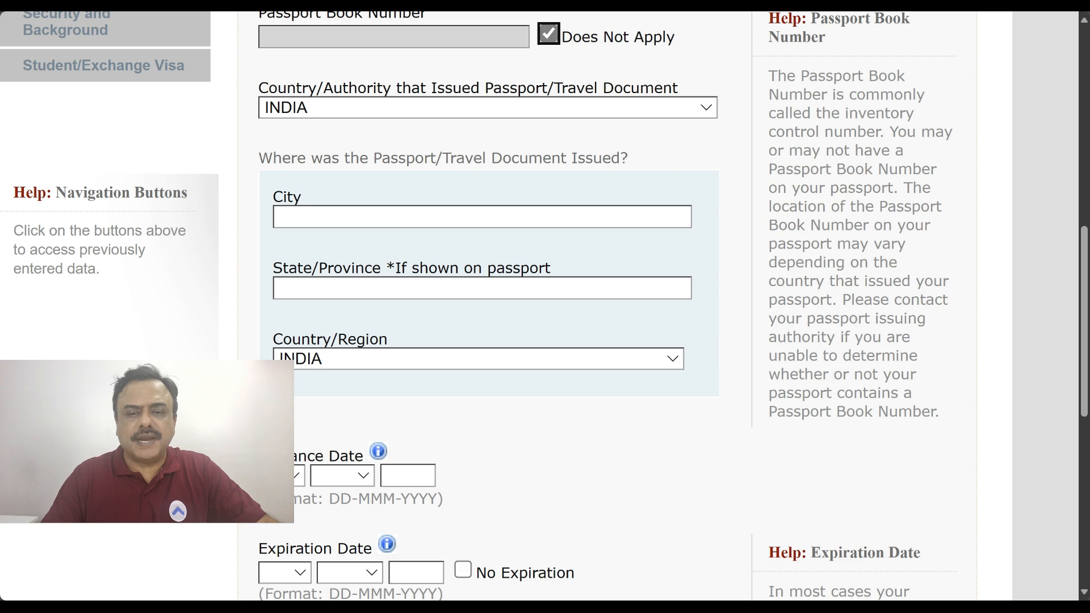
key(alt+Tab)
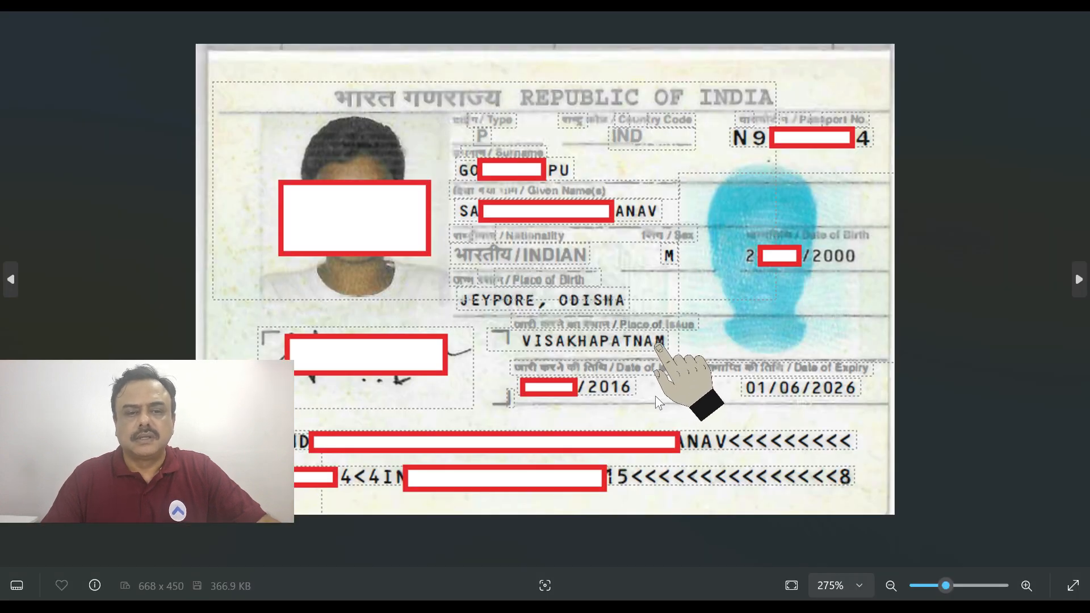
Enter issue city VISAKHAPATNAM and passport issuance date 06 MAY 2016
key(alt+Tab)
text(VI)
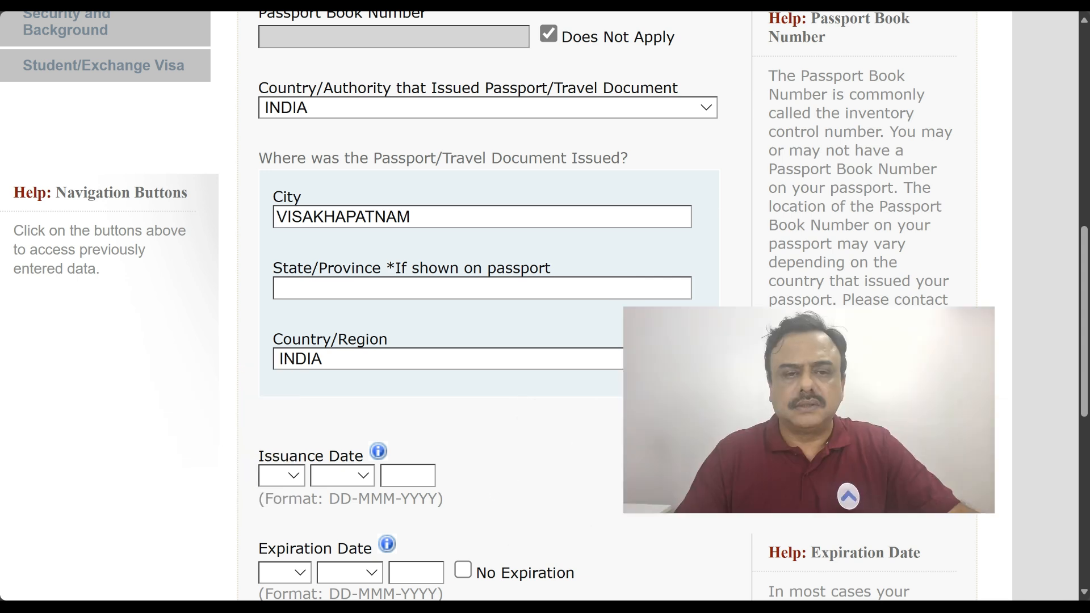
scroll(530, 450, down, 4)
click(282, 248)
click(281, 386)
click(341, 250)
click(342, 364)
click(397, 247)
text(2016)
Set expiration date 01 JUN 2026, answer No to lost passports, and continue to U.S. Contact
click(278, 344)
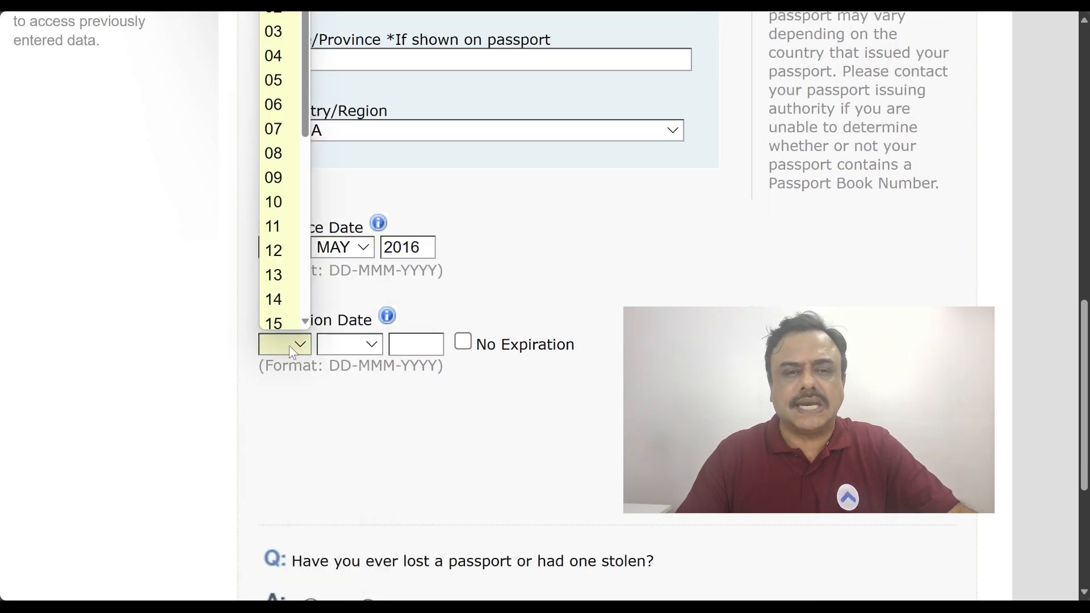
click(274, 14)
click(349, 344)
click(339, 171)
click(414, 343)
text(2026)
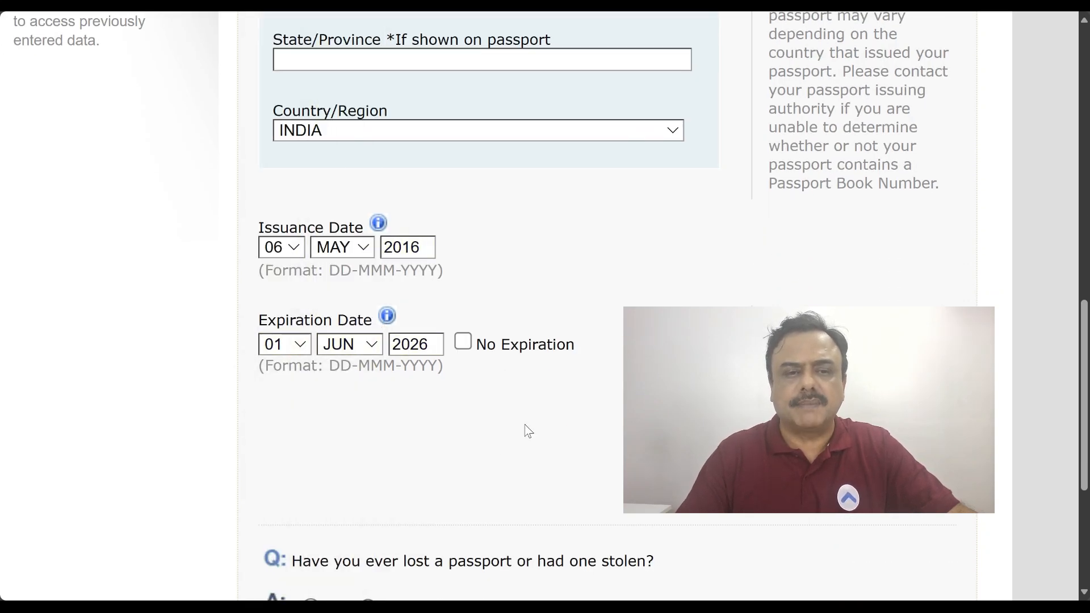
scroll(483, 415, down, 5)
click(368, 323)
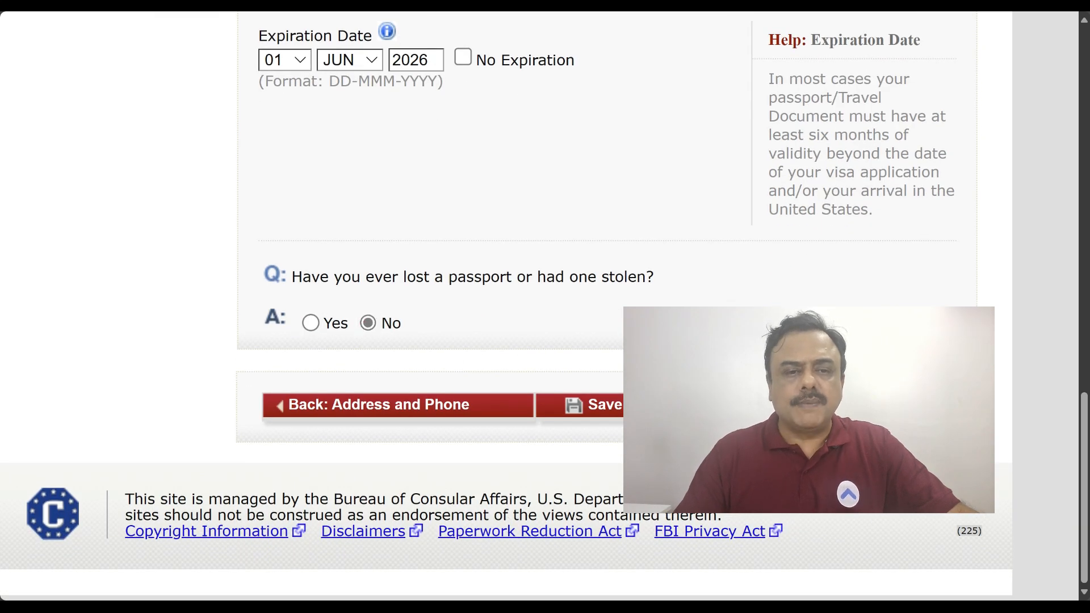
click(829, 404)
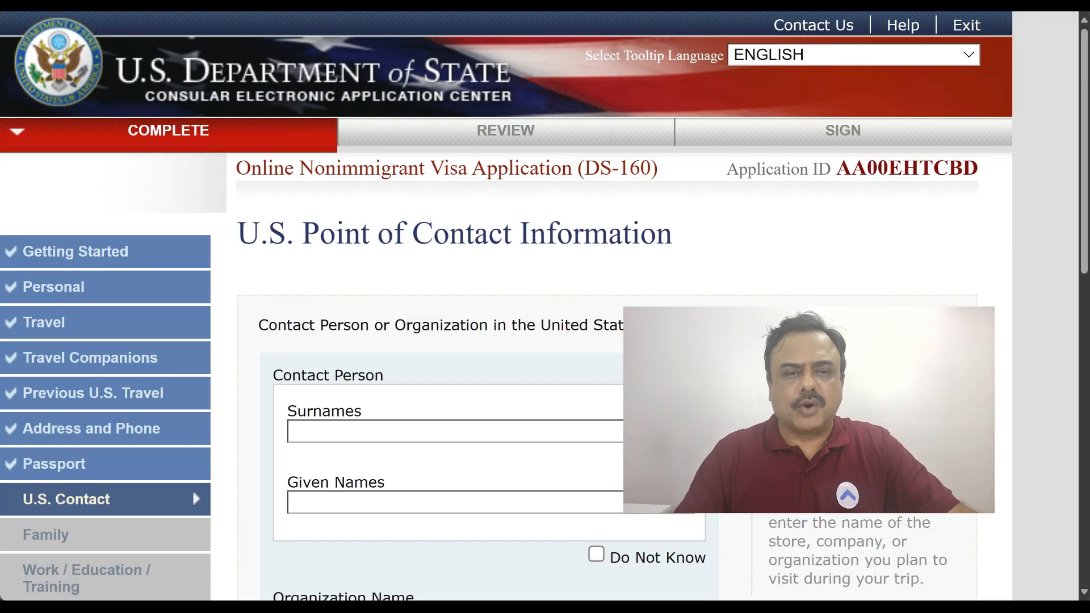
Copy the I-20 school official's surname and given names into the U.S. contact person fields
scroll(806, 332, down, 3)
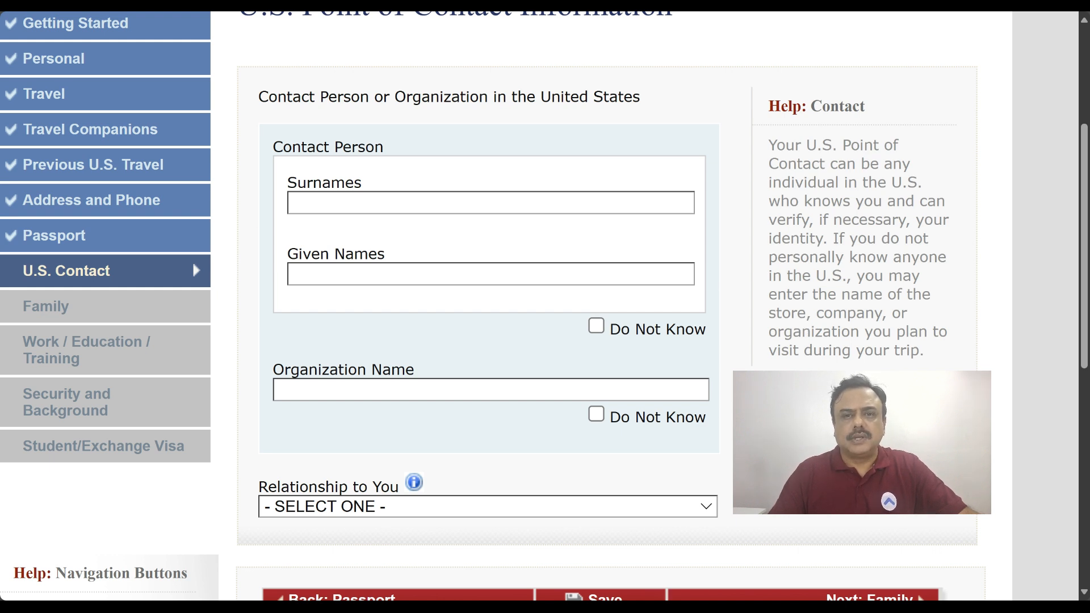
key(alt+Tab)
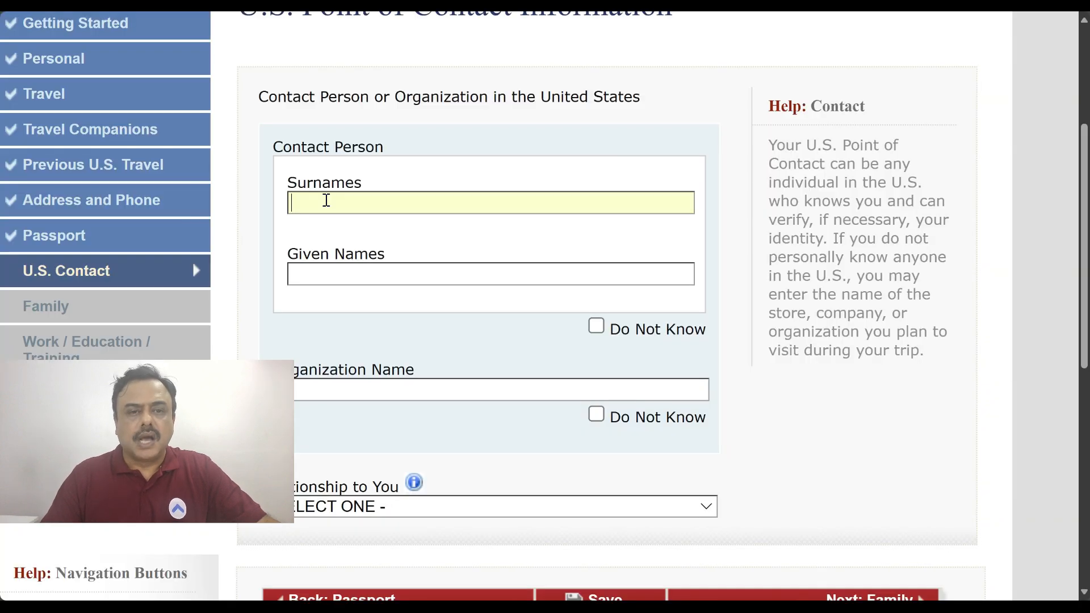
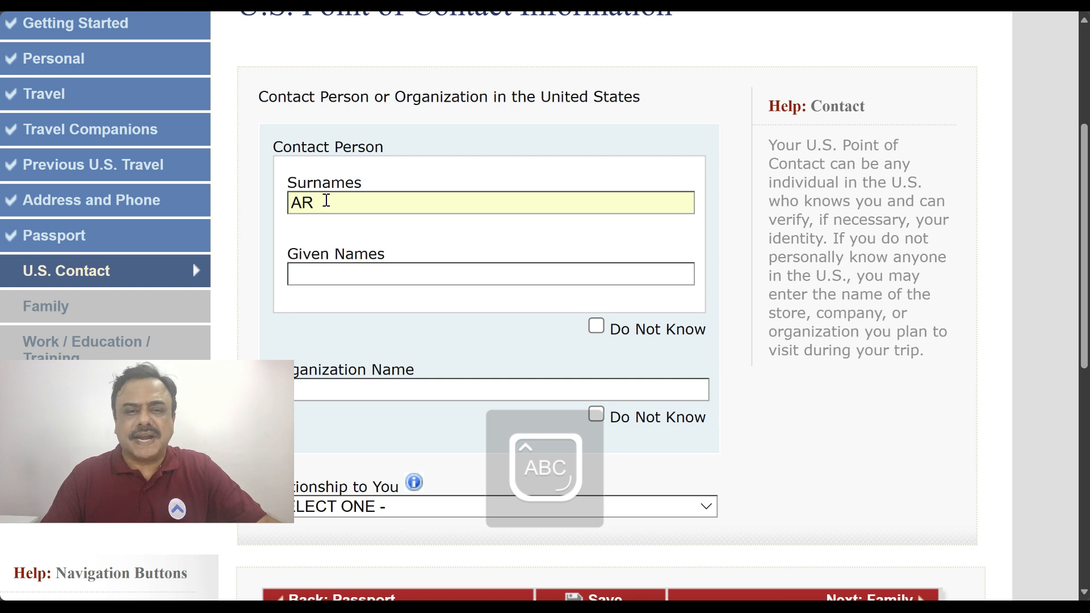
click(315, 274)
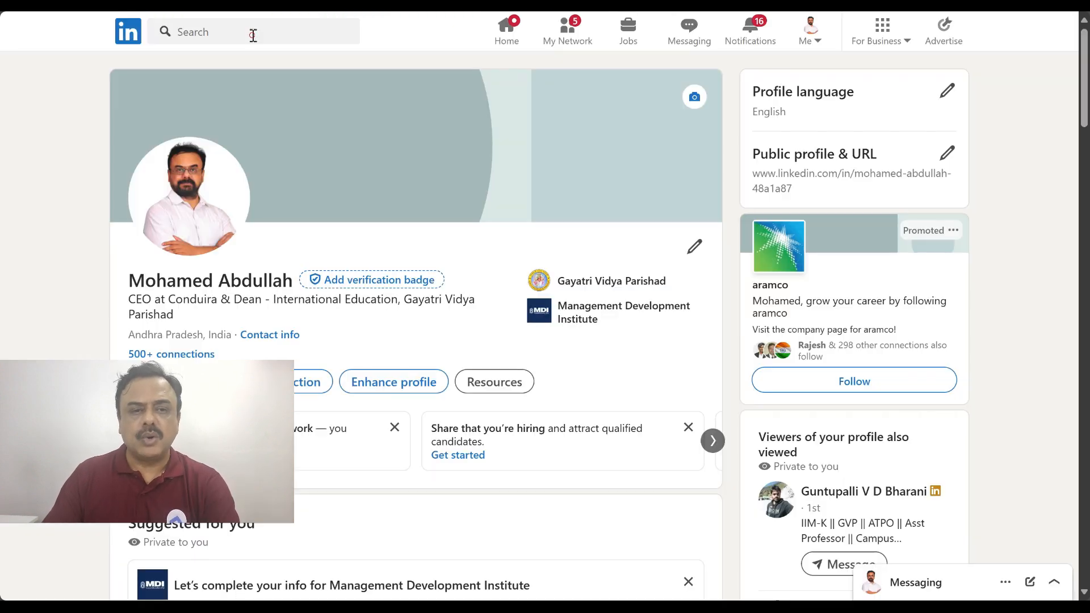
click(253, 32)
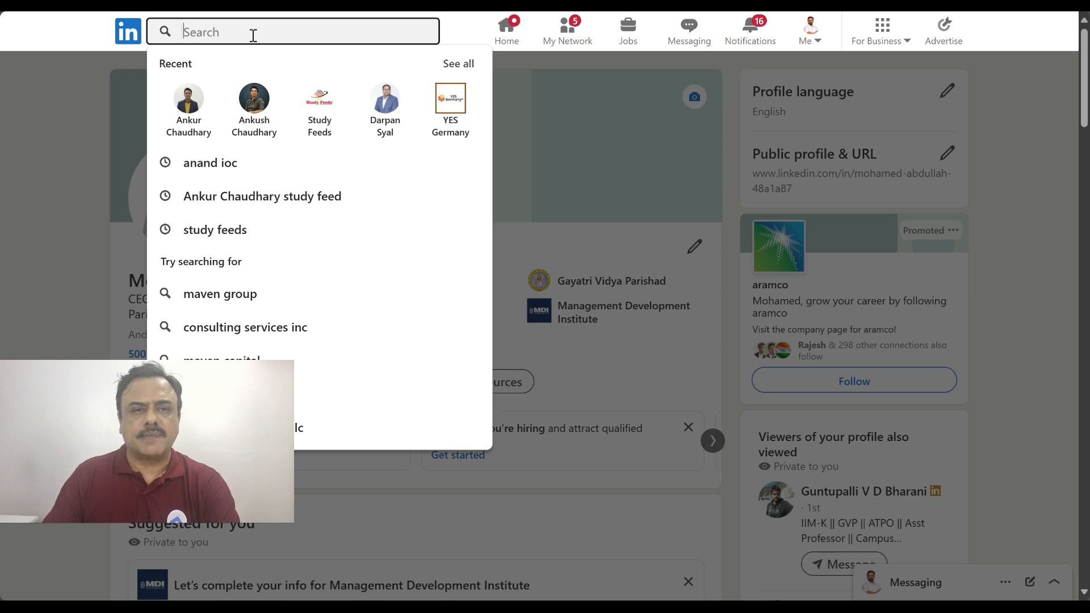
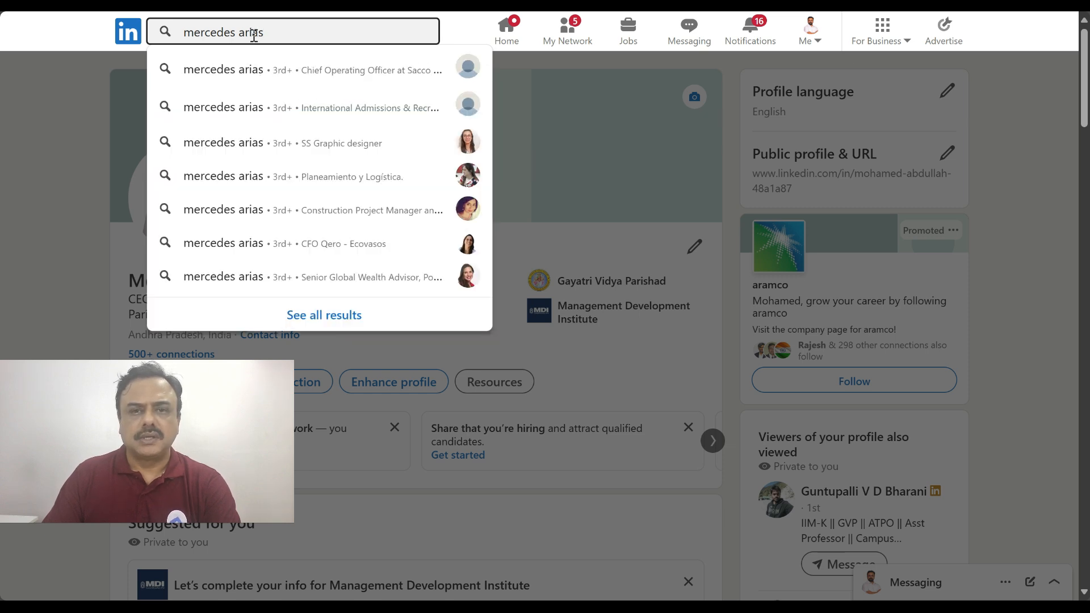
Search LinkedIn for the UMBC school official, review her profile, and ask ChatGPT to confirm her names
text(um)
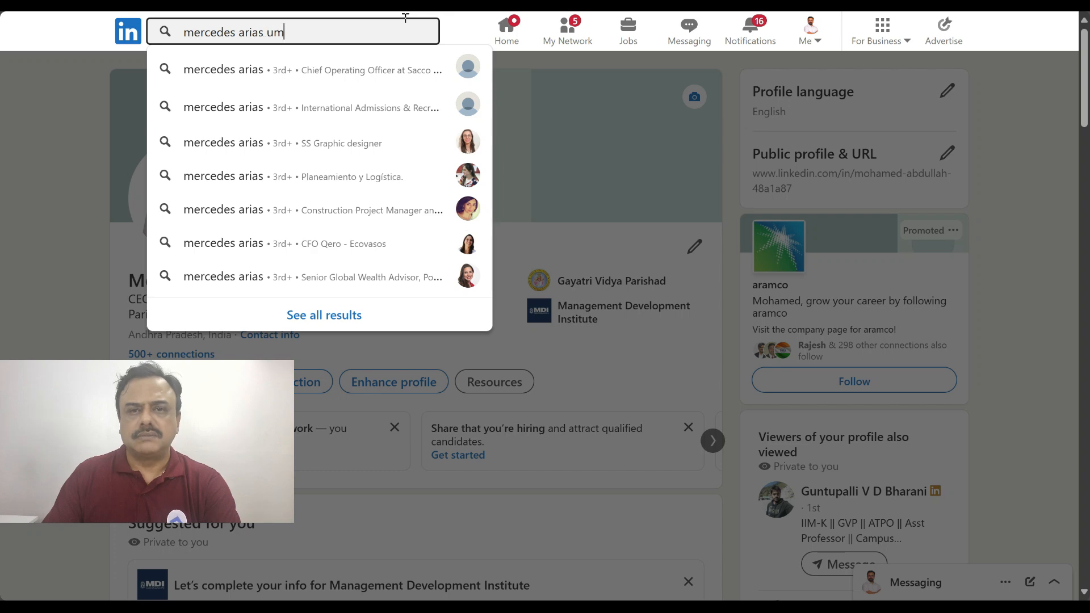
text(bc)
key(Return)
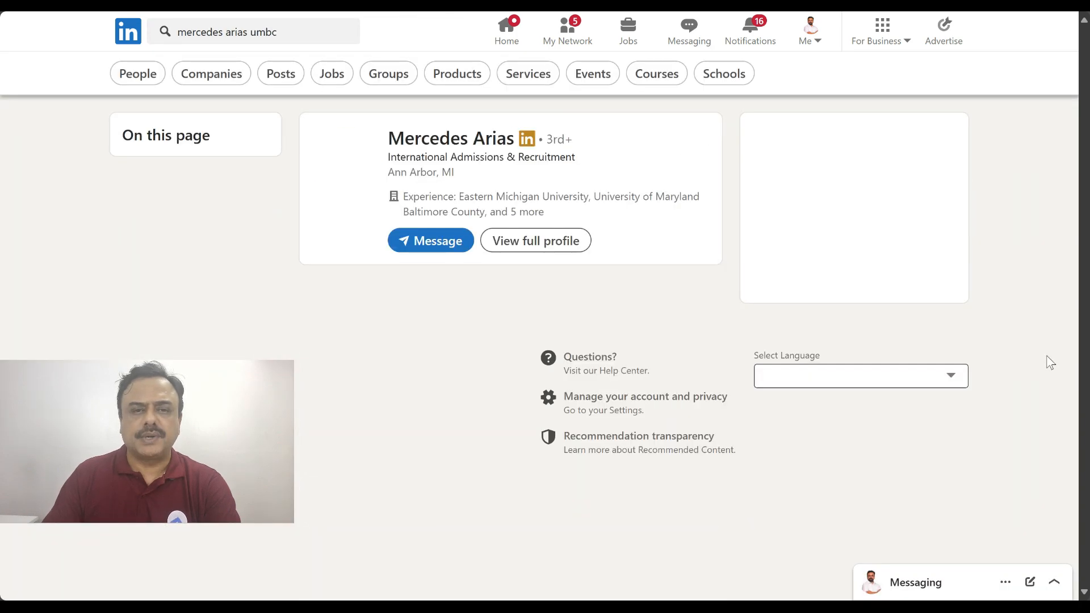
click(495, 146)
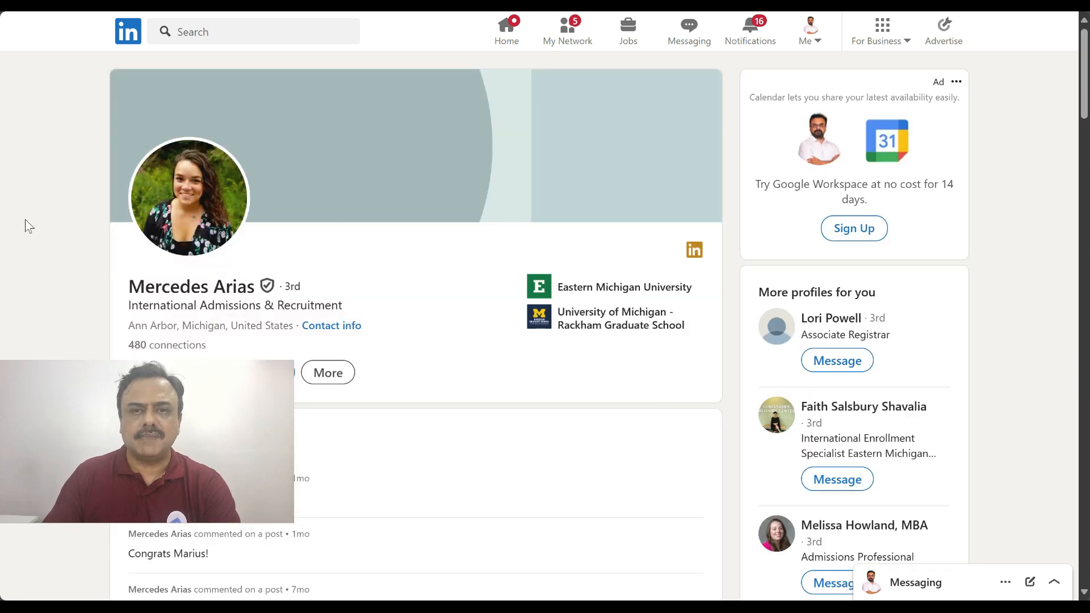
scroll(25, 219, down, 8)
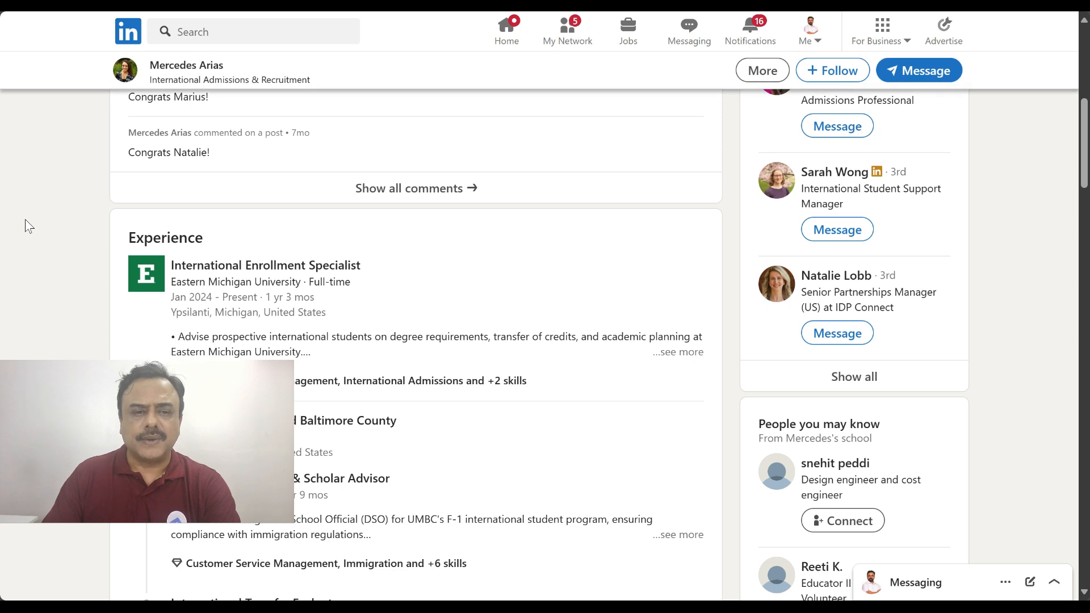
scroll(25, 220, down, 1)
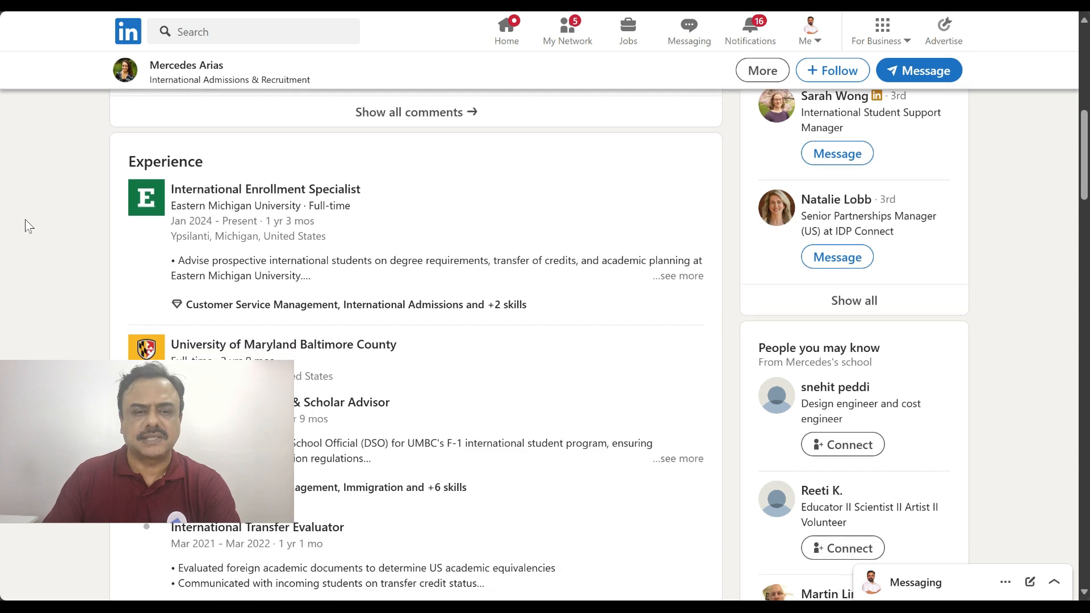
scroll(25, 220, down, 1)
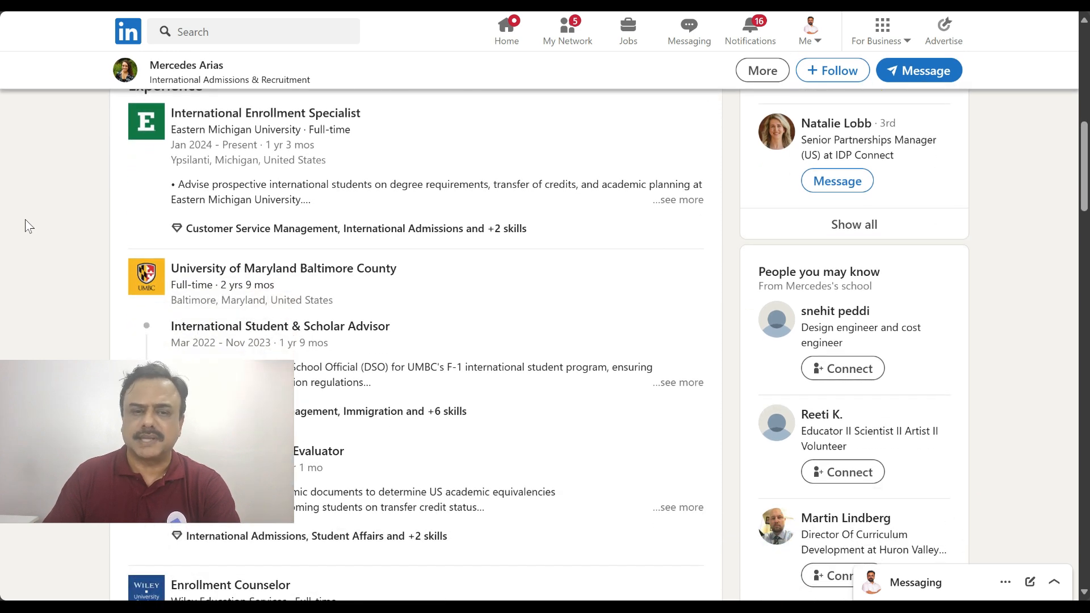
scroll(25, 221, up, 10)
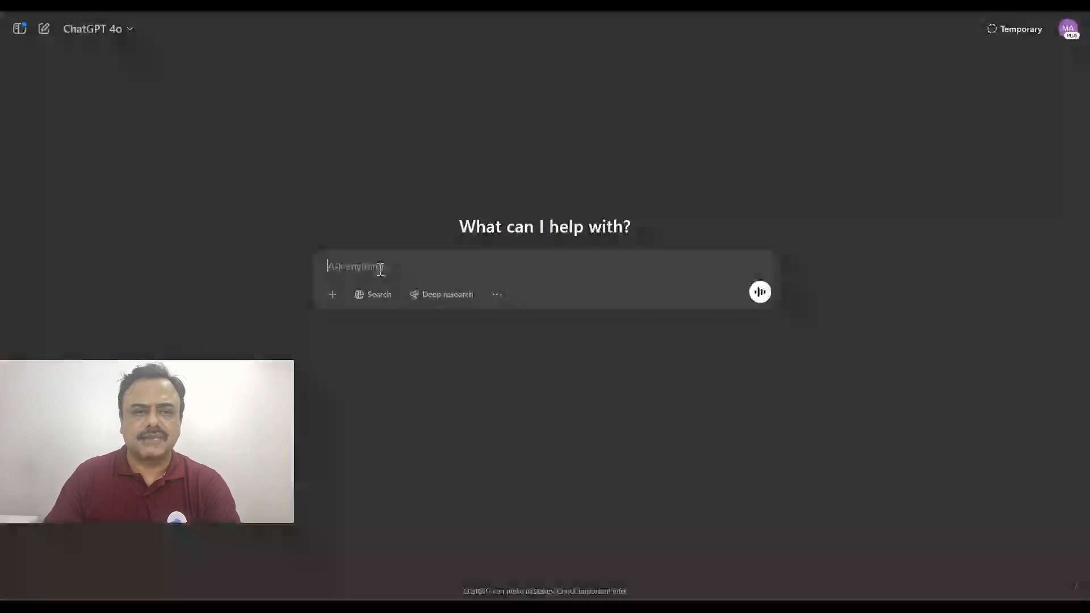
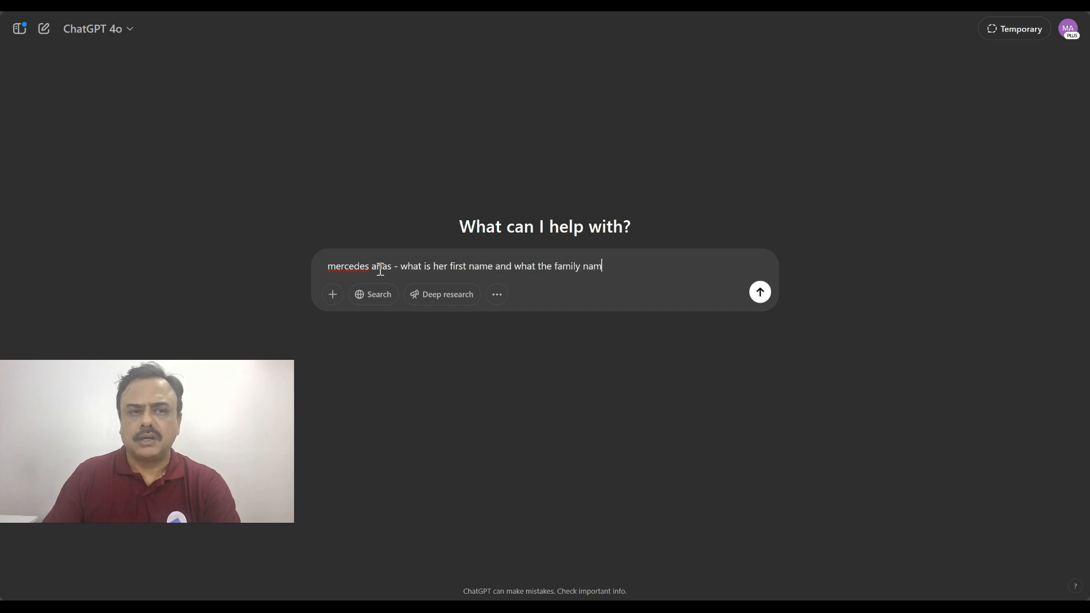
text(e)
key(Return)
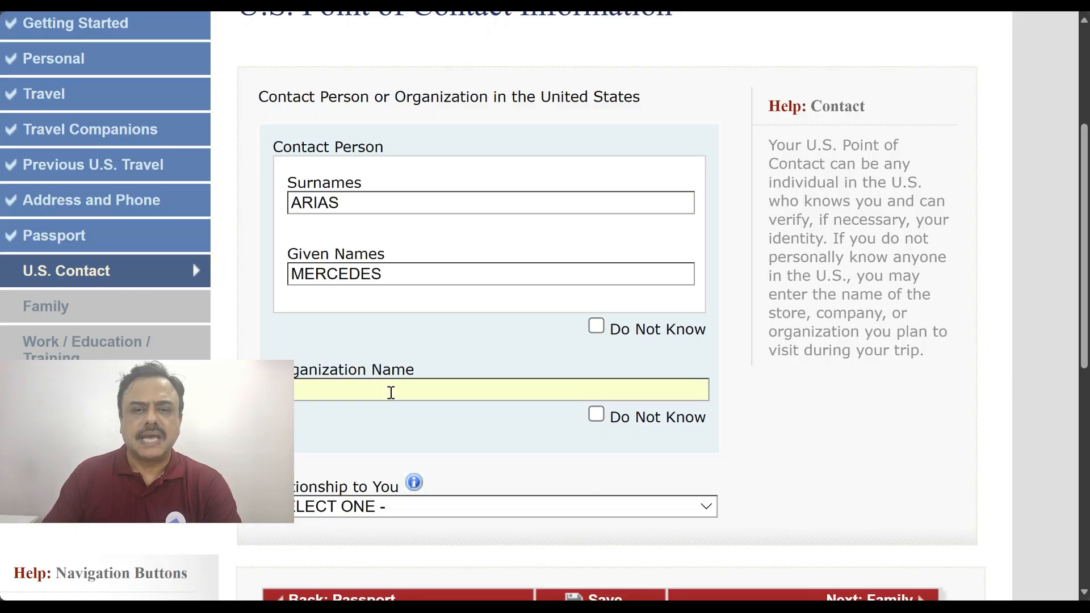
Enter UNIVERSITY OF MRYLAND, BALTIMORE as the U.S. contact's organization name
text(UNI)
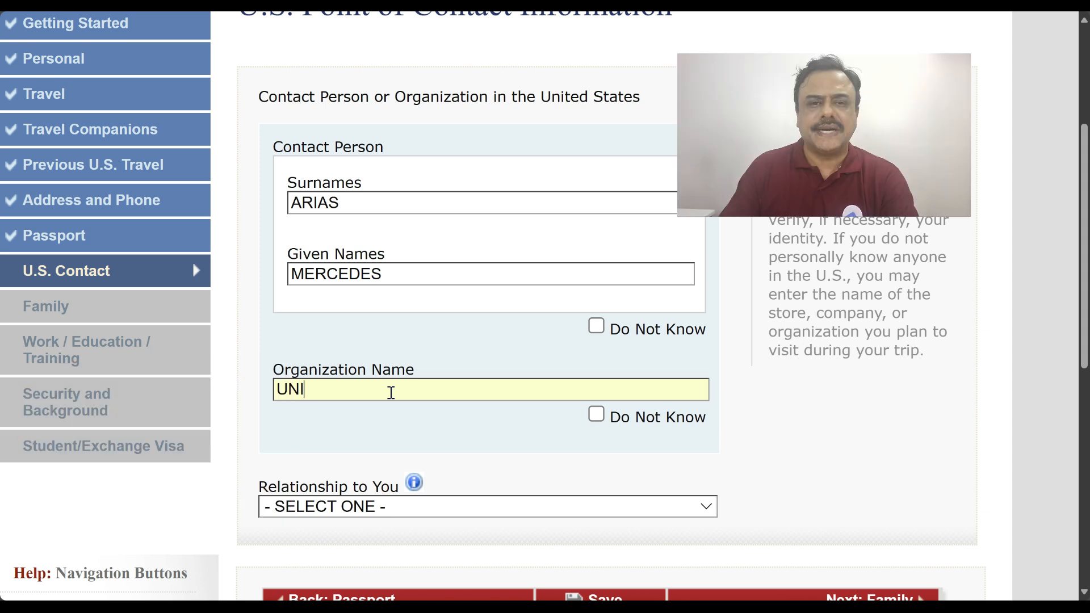
text(VERSITY )
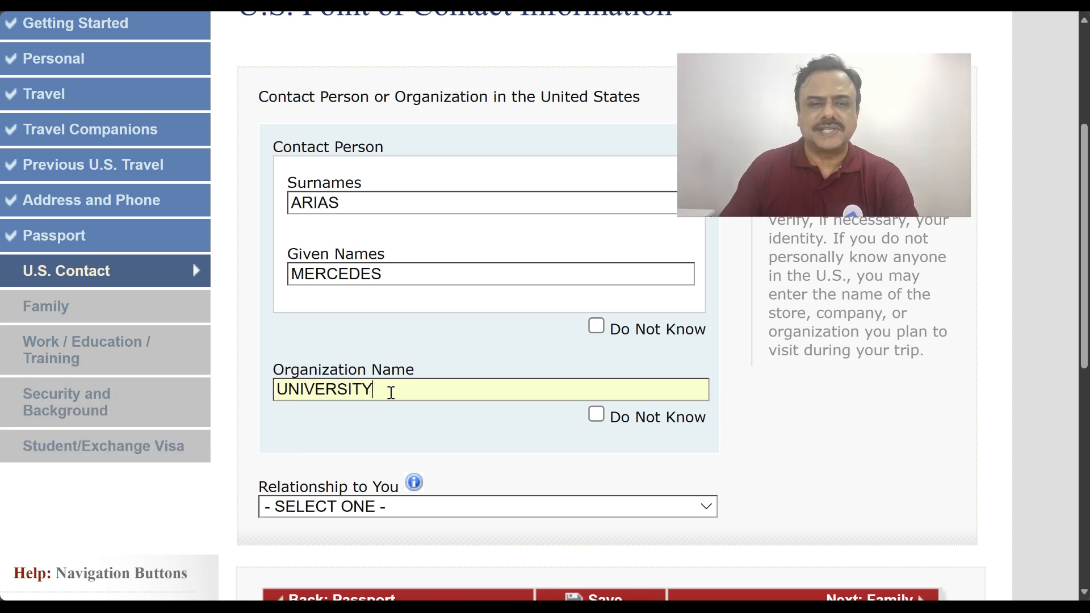
text(OF M)
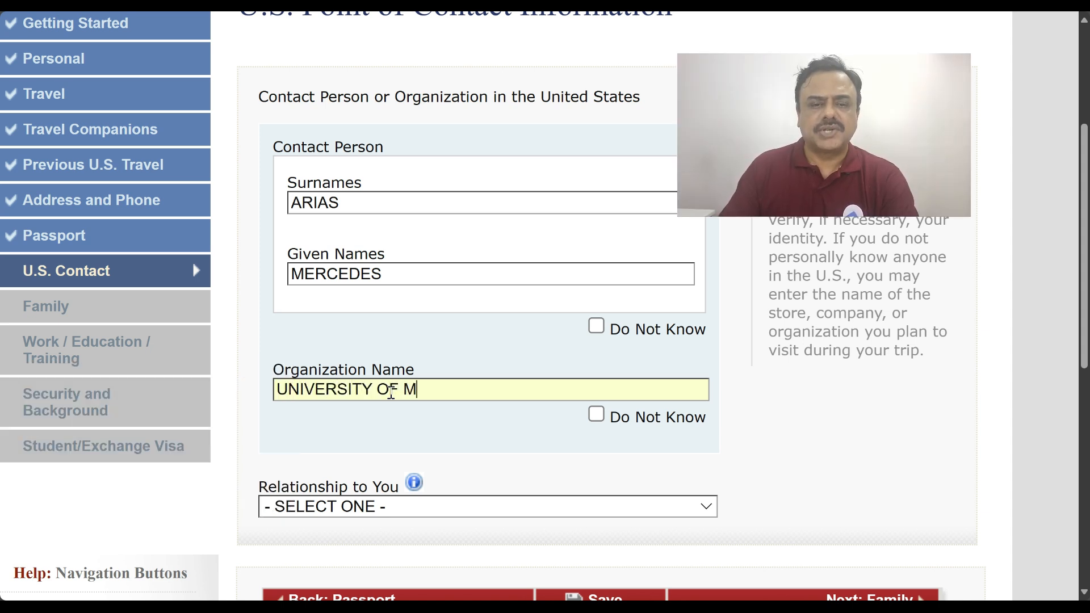
text(RYLAND, BAL)
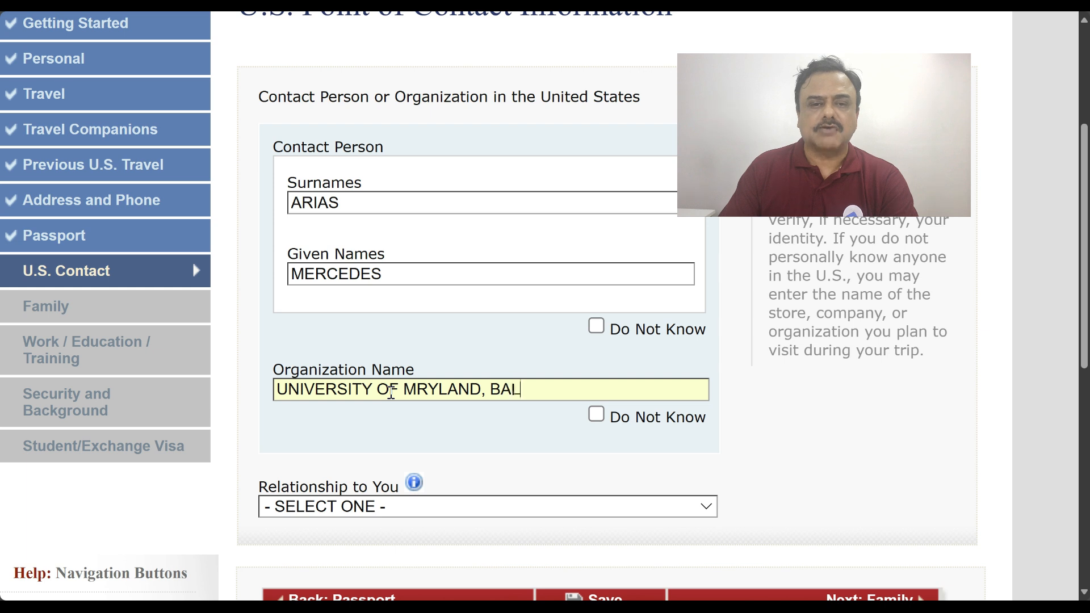
text(TIMORE)
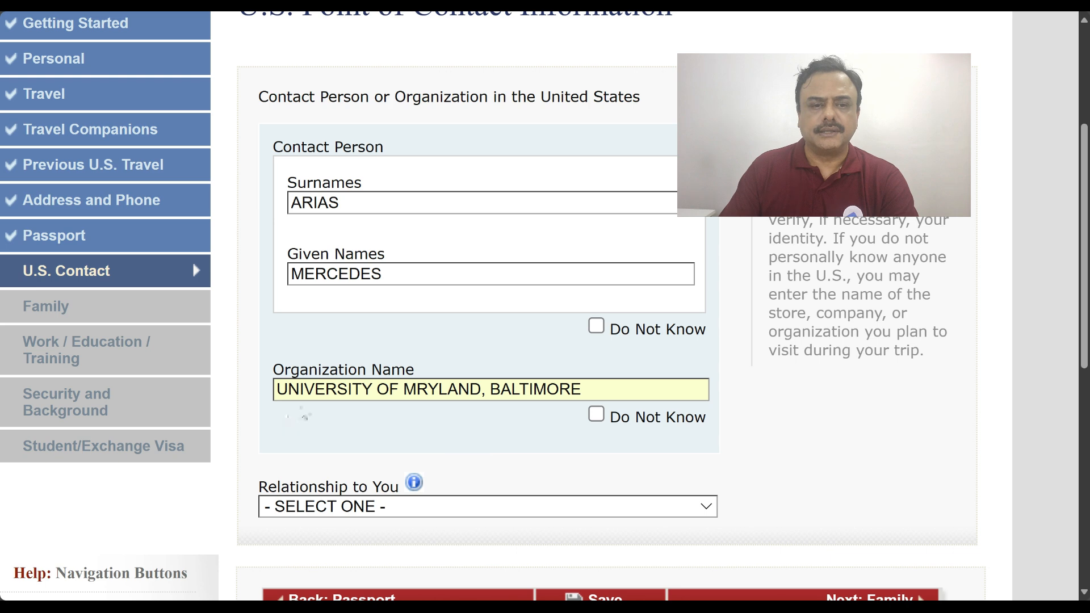
scroll(307, 414, down, 5)
Set the contact's relationship to SCHOOL OFFICIAL and enter the school's street address from the I-20
click(367, 205)
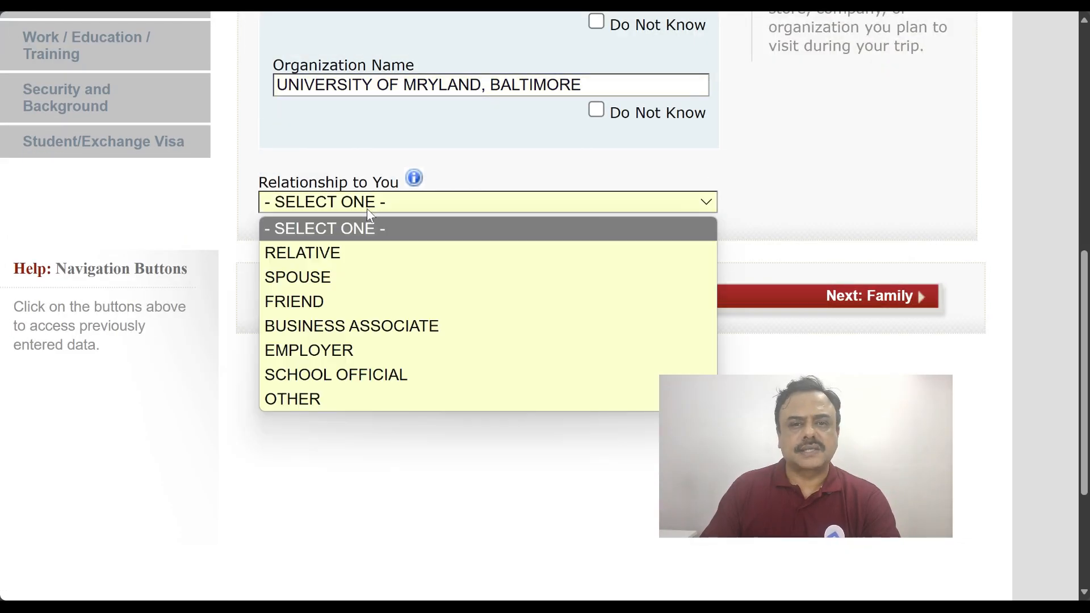
click(364, 374)
scroll(535, 428, down, 5)
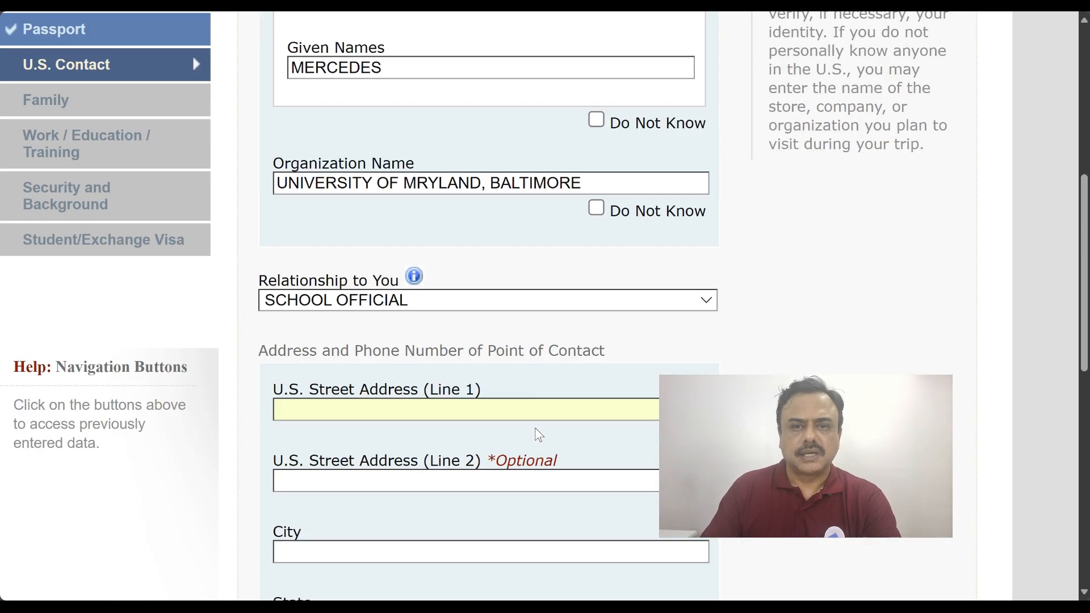
scroll(537, 428, down, 3)
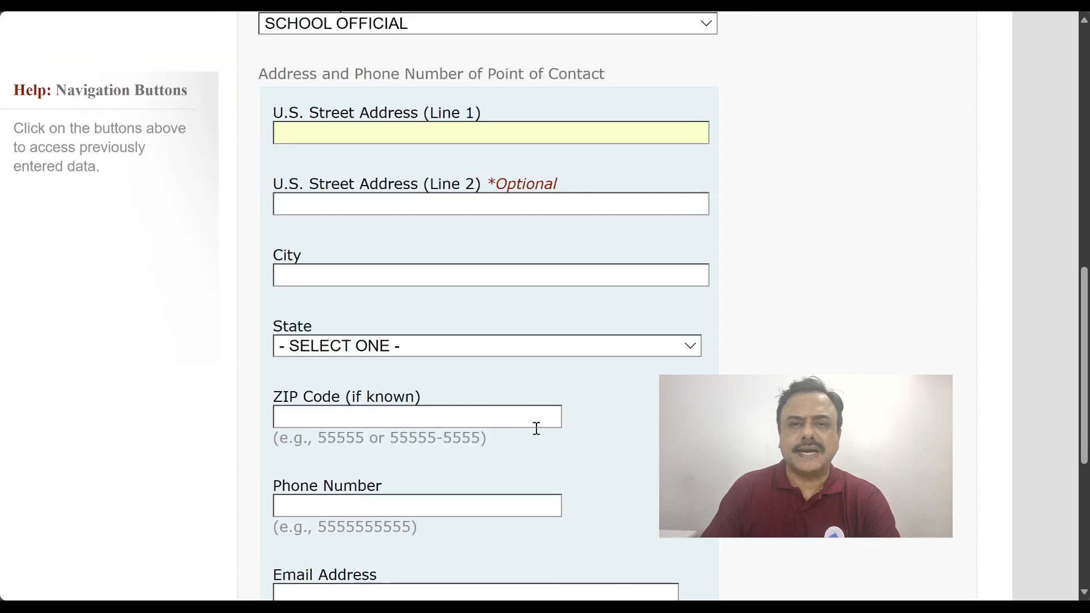
key(alt+Tab)
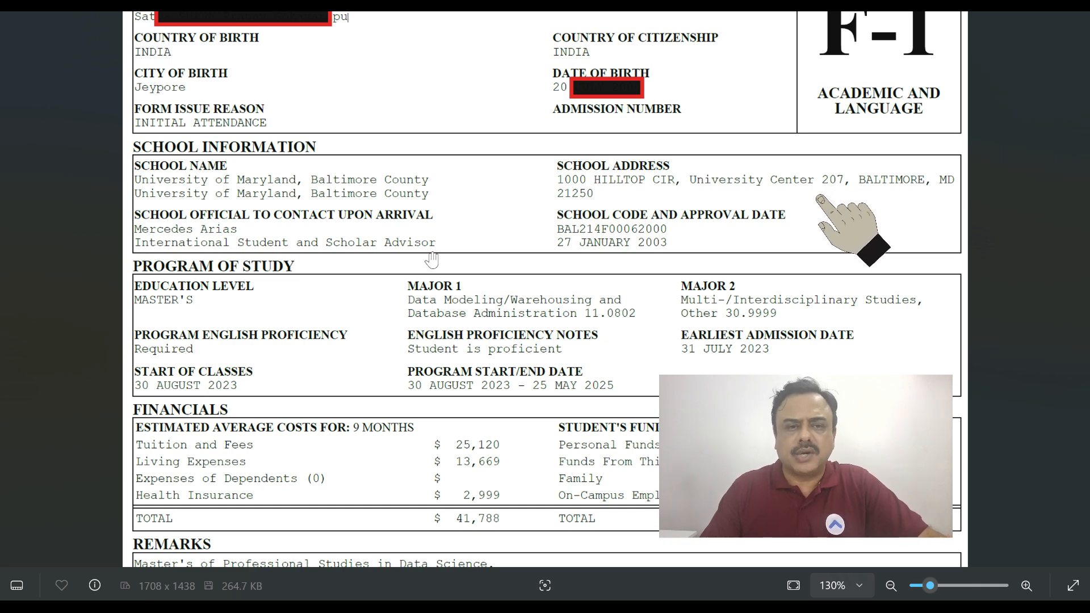
key(alt+Tab)
text(620 W, LEXIGTON ST.)
Enter BALTIMORE as the city, MARYLAND as the state, and the school's ZIP code
click(352, 277)
text(BALTIMORE)
click(326, 348)
text(mar)
key(Return)
click(324, 423)
text(21201)
Enter the school official's phone number and mark the e-mail as Does Not Apply
scroll(326, 420, down, 4)
click(375, 280)
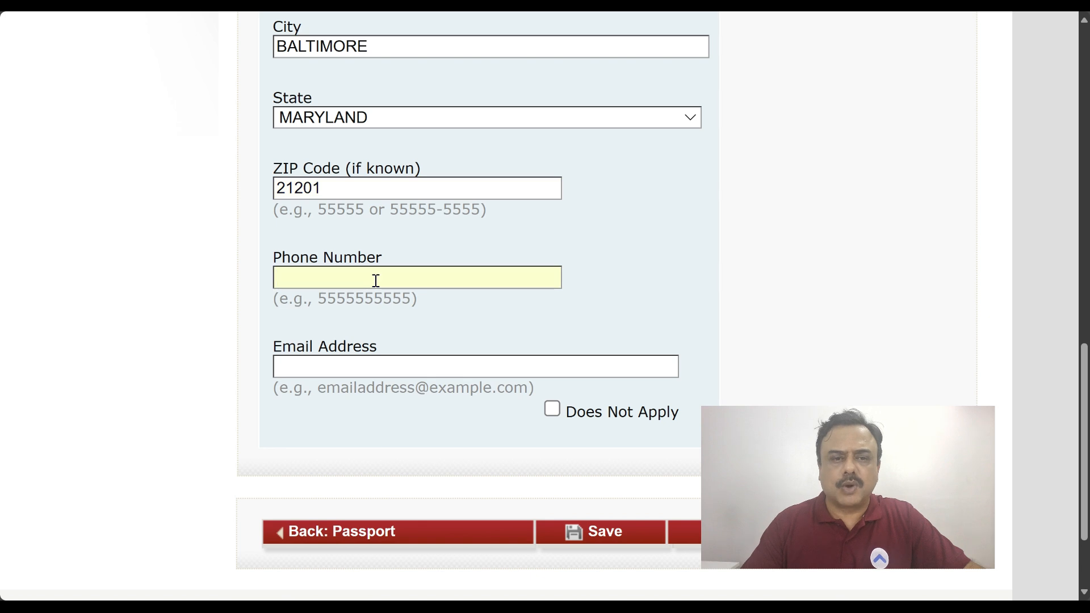
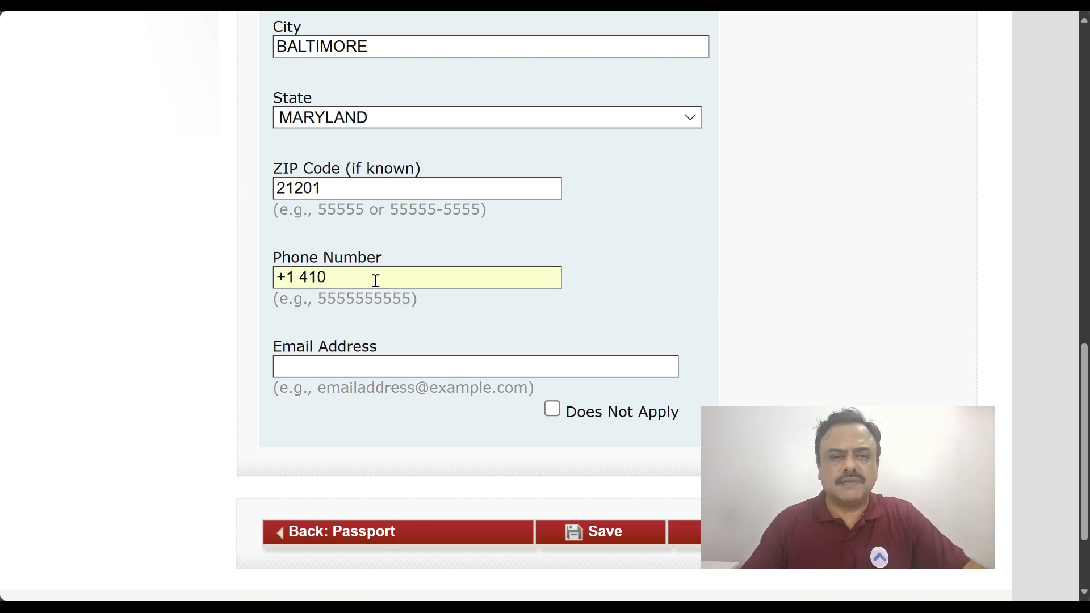
click(364, 362)
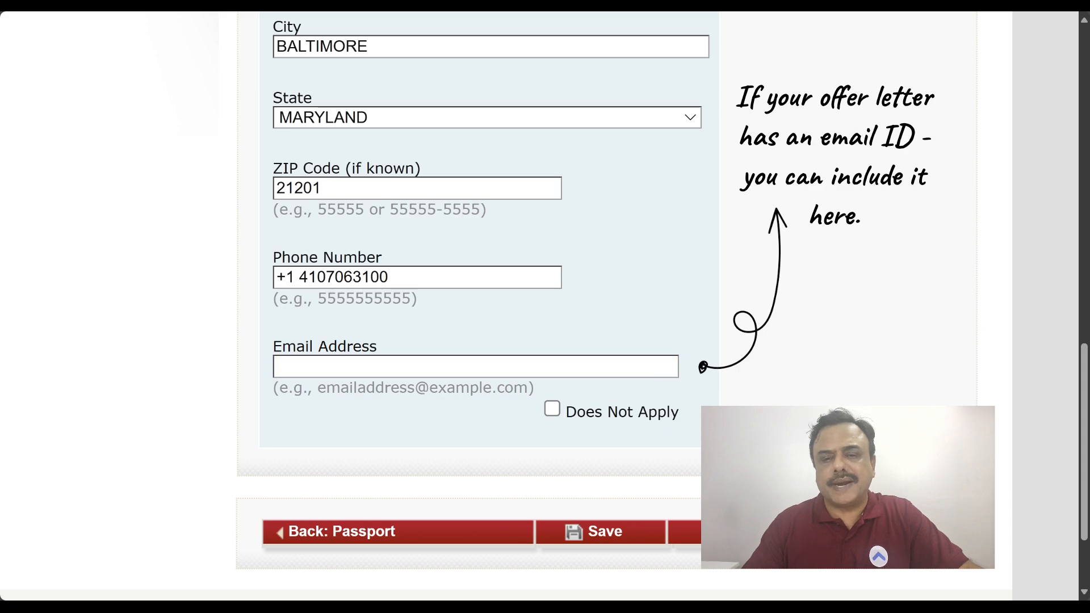
click(552, 409)
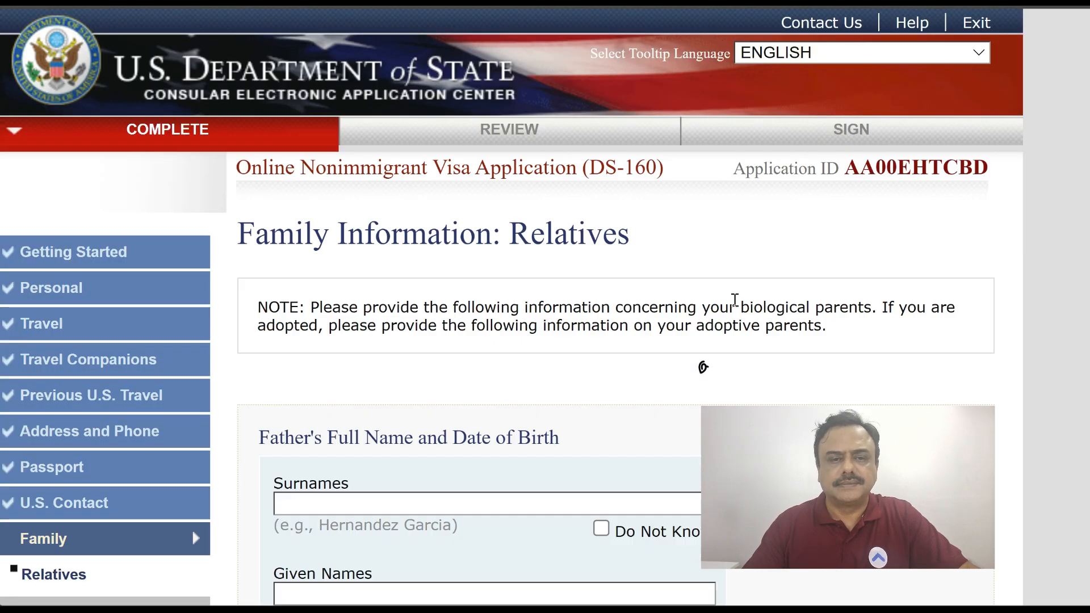
Enter the father's surname and given names
scroll(735, 300, down, 5)
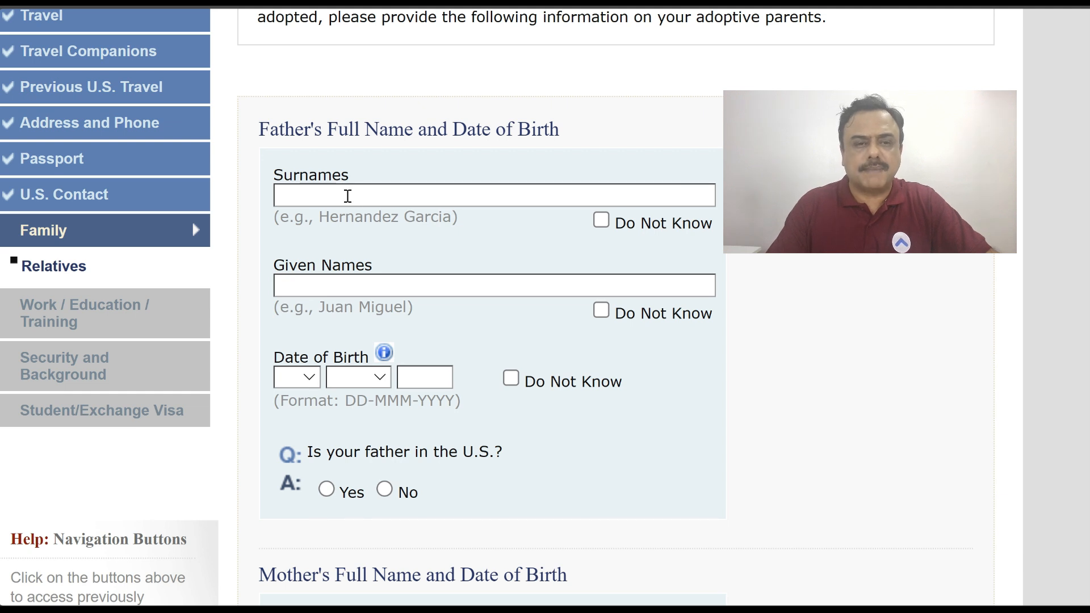
click(348, 196)
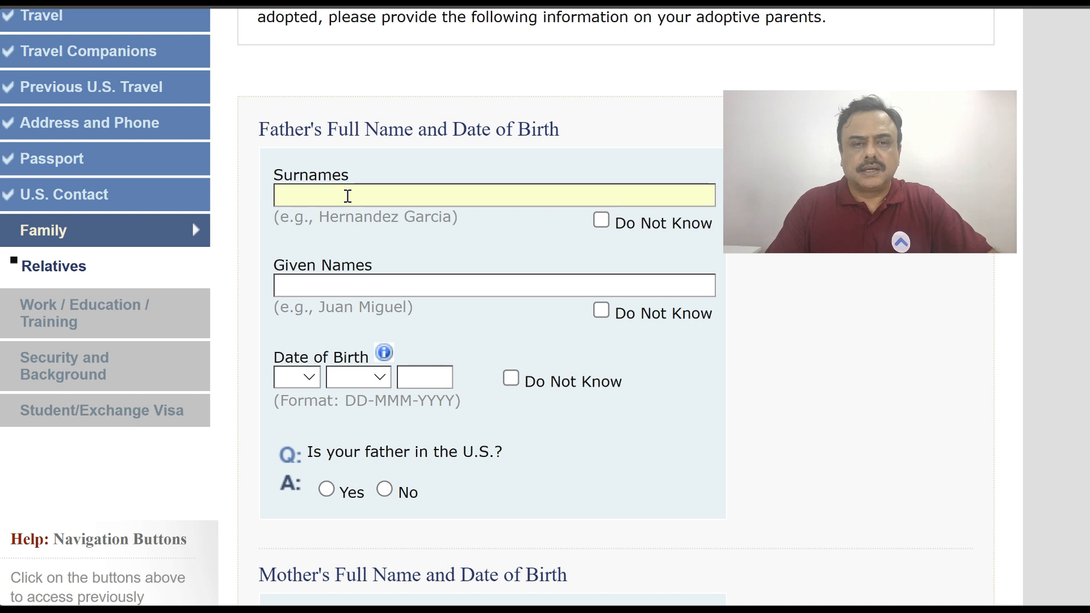
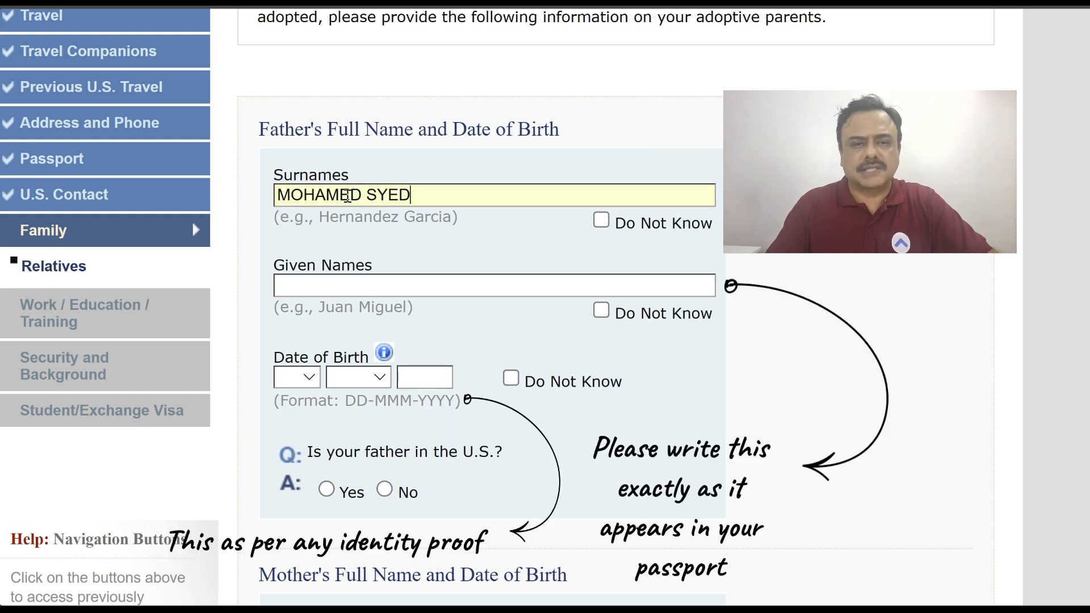
click(364, 287)
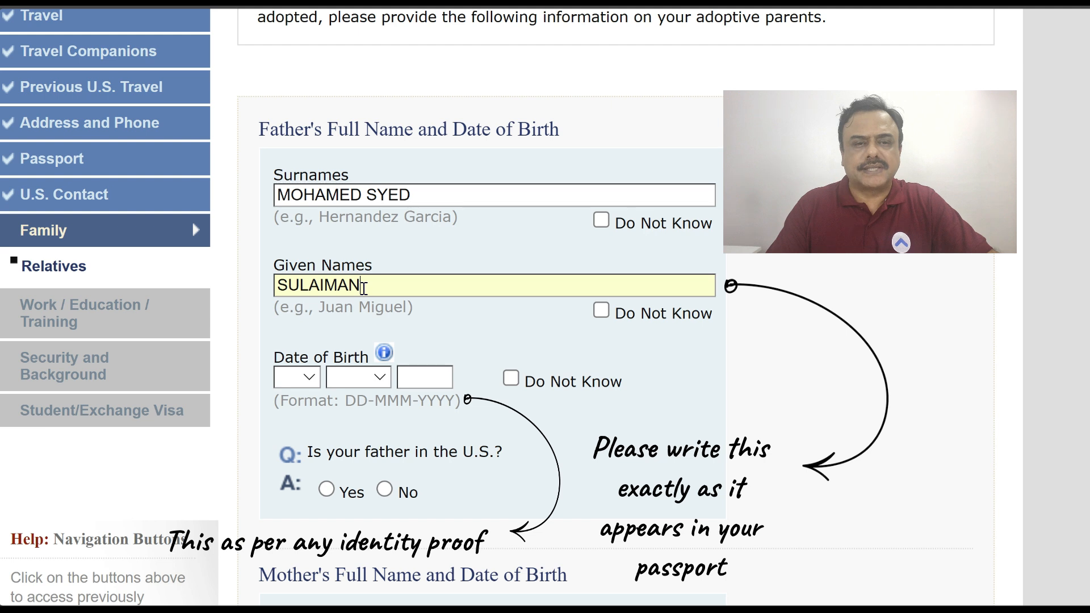
click(298, 378)
click(282, 251)
click(358, 377)
click(352, 178)
click(409, 372)
text(1973)
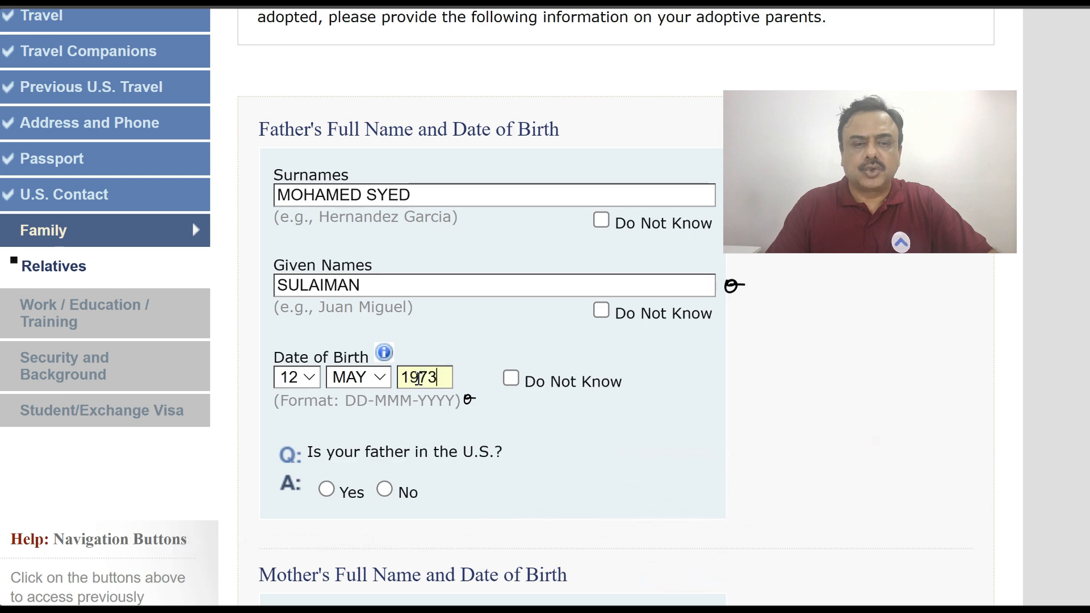
scroll(536, 366, down, 3)
click(384, 336)
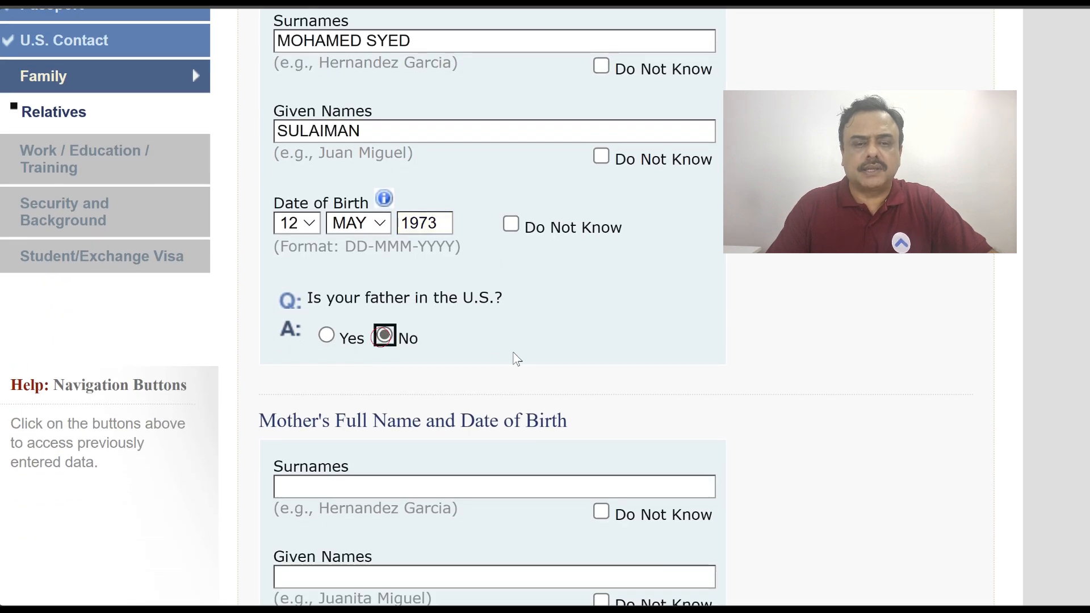
scroll(374, 324, down, 4)
click(359, 291)
click(297, 468)
click(293, 409)
click(352, 476)
click(348, 195)
click(410, 466)
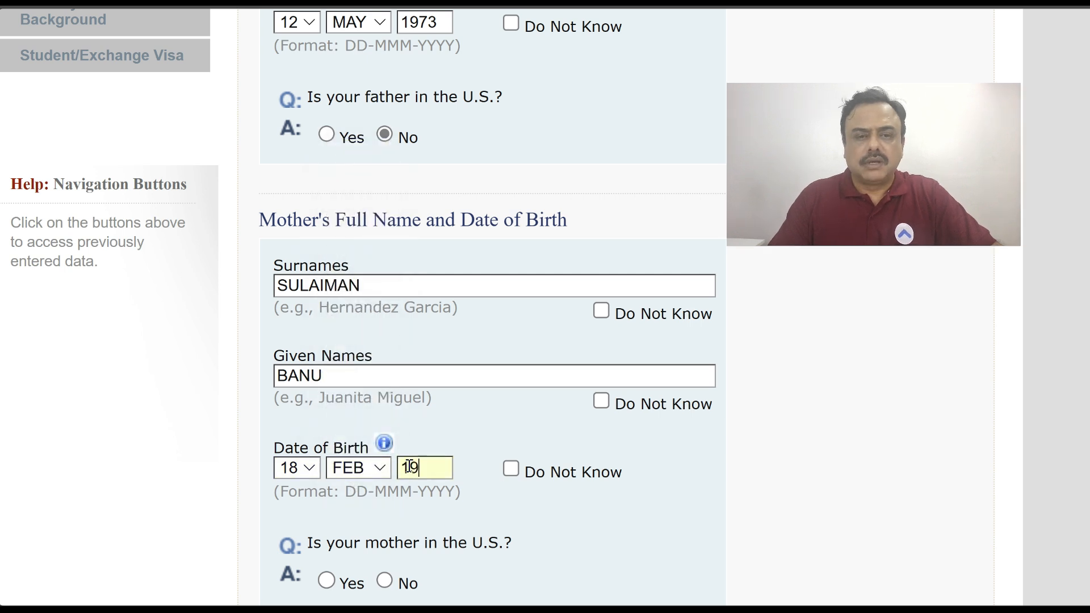
scroll(359, 404, down, 4)
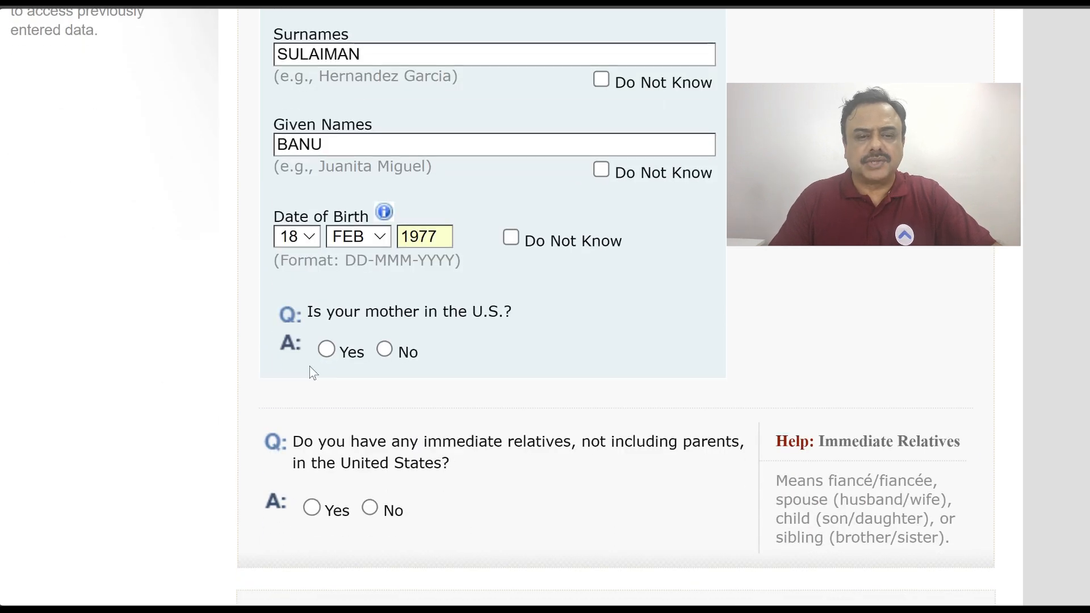
click(385, 350)
scroll(638, 363, down, 8)
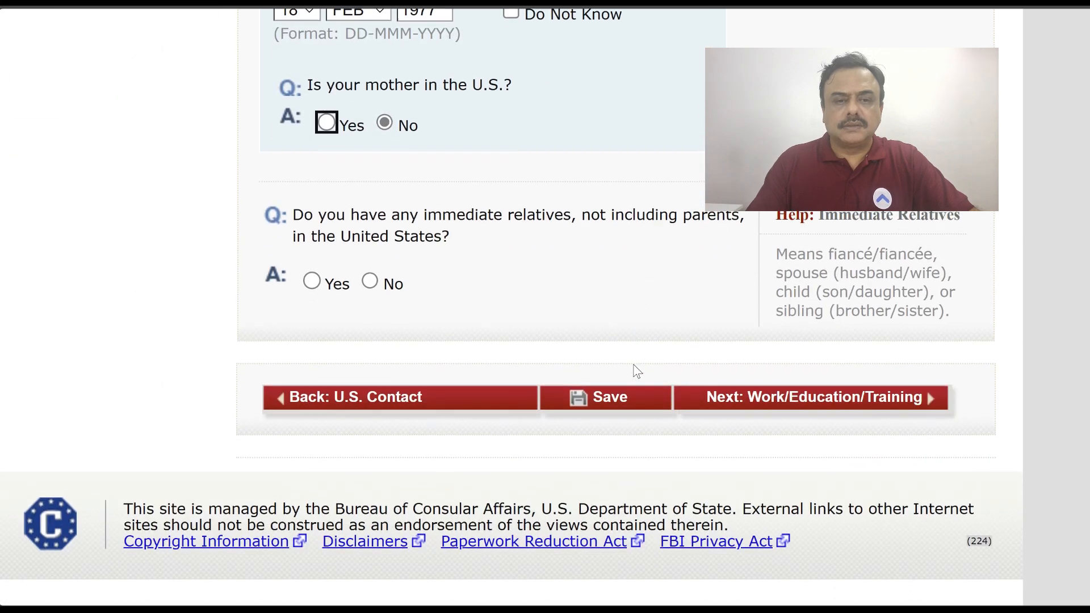
Briefly switch immediate relatives to Yes to review the relationship and status options without choosing any
click(370, 282)
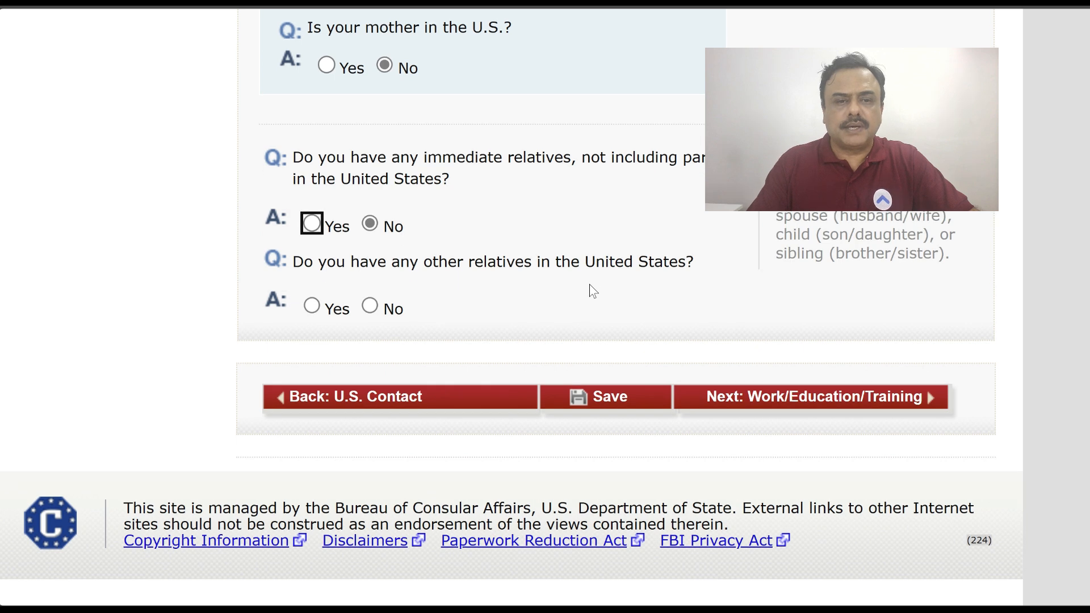
click(311, 224)
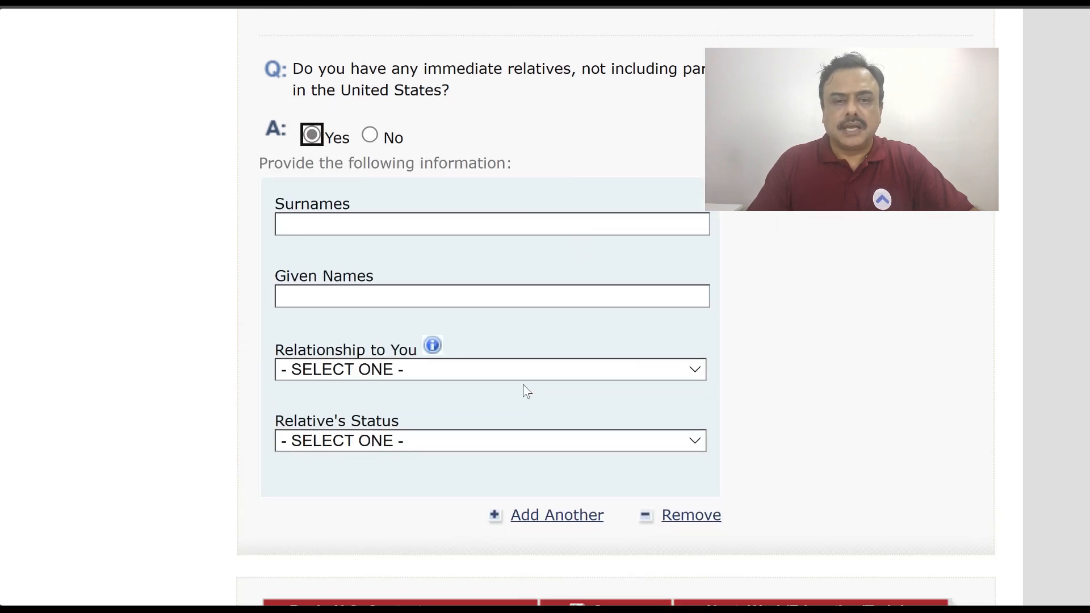
click(538, 369)
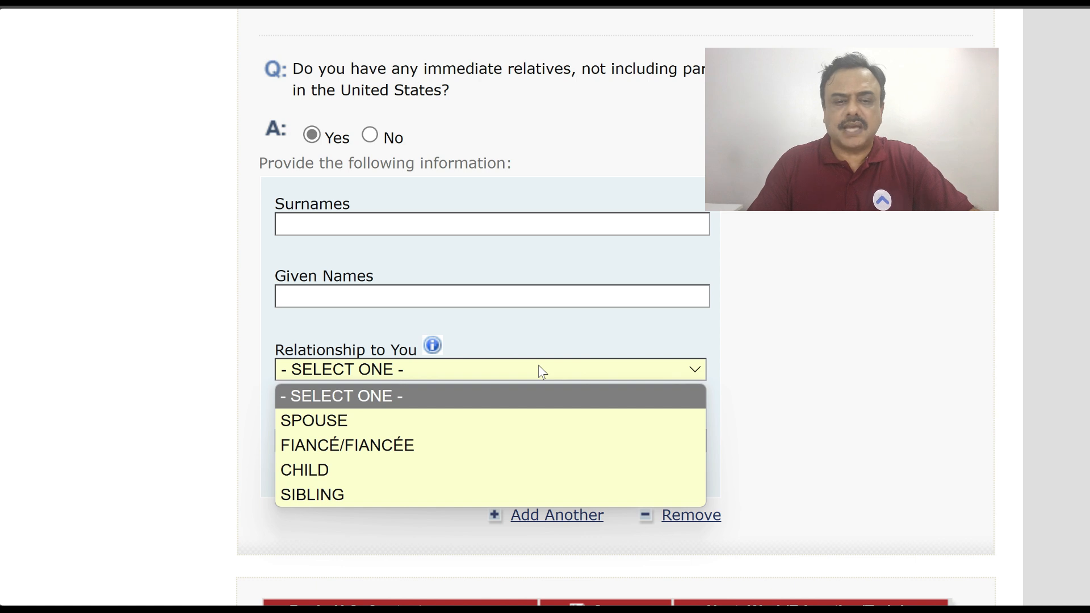
click(822, 340)
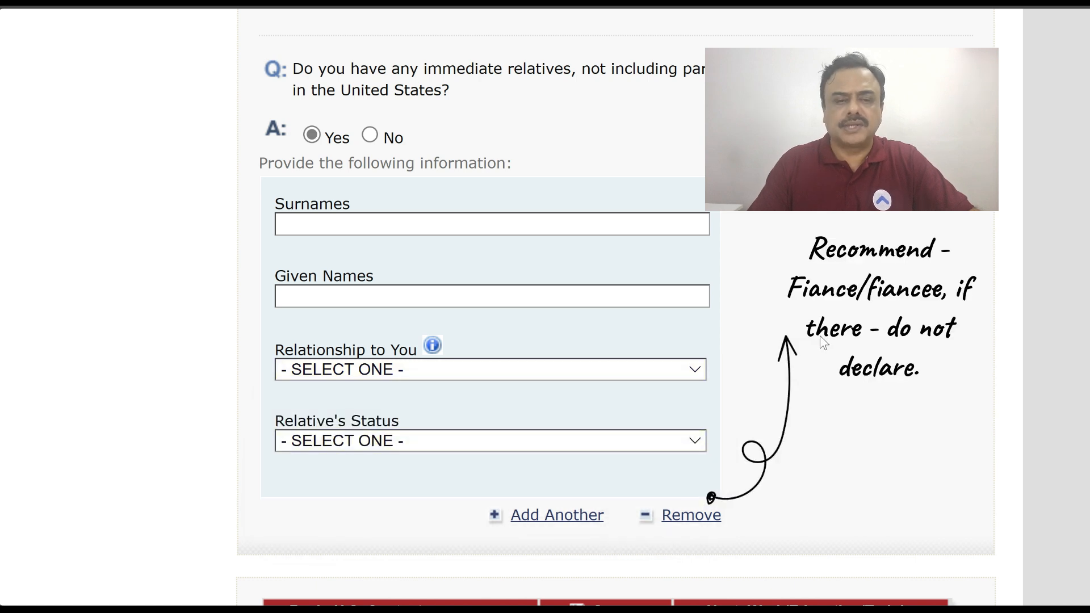
scroll(444, 340, down, 2)
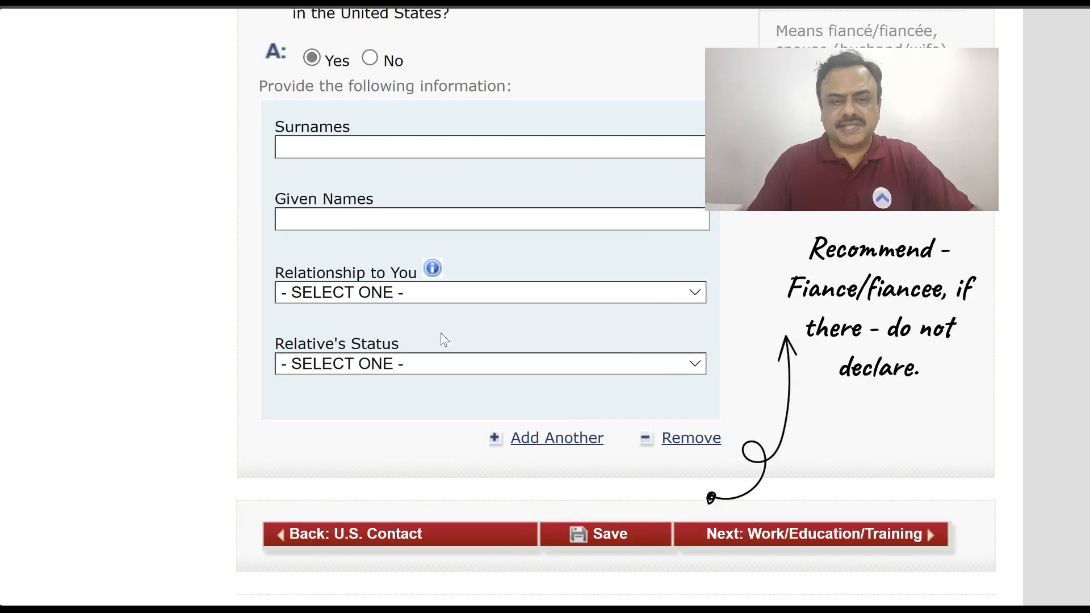
click(441, 364)
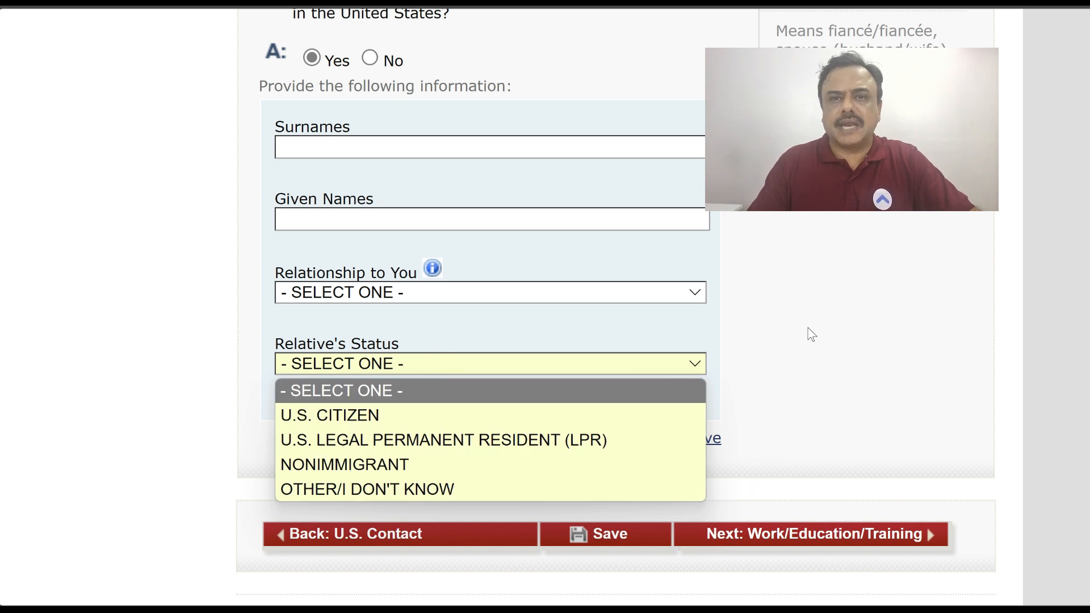
click(808, 329)
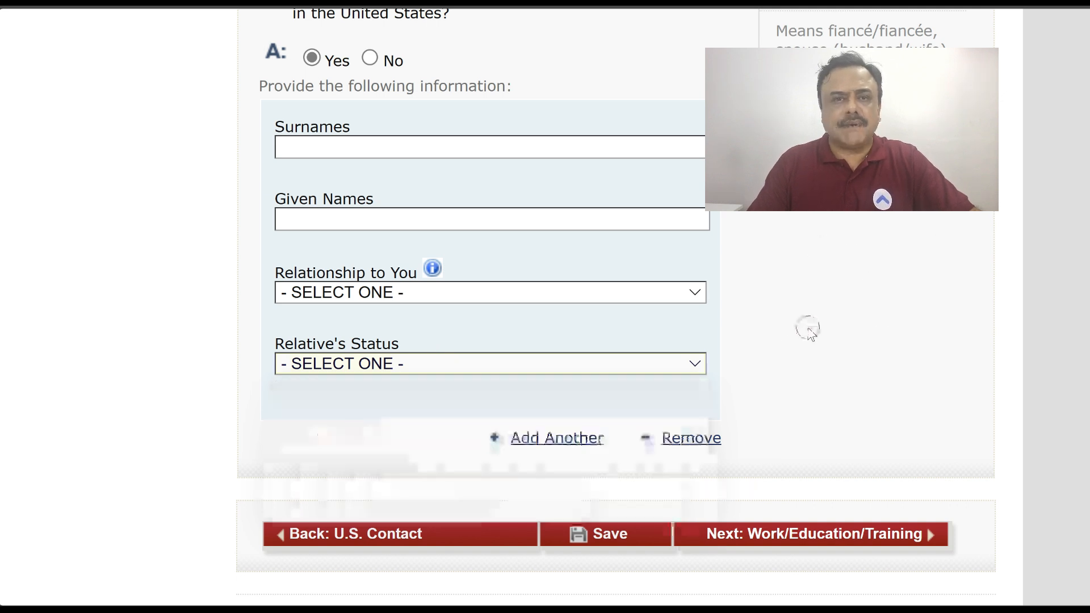
Answer No to immediate relatives and other relatives in the U.S., then continue to Work/Education
click(375, 62)
scroll(602, 223, down, 2)
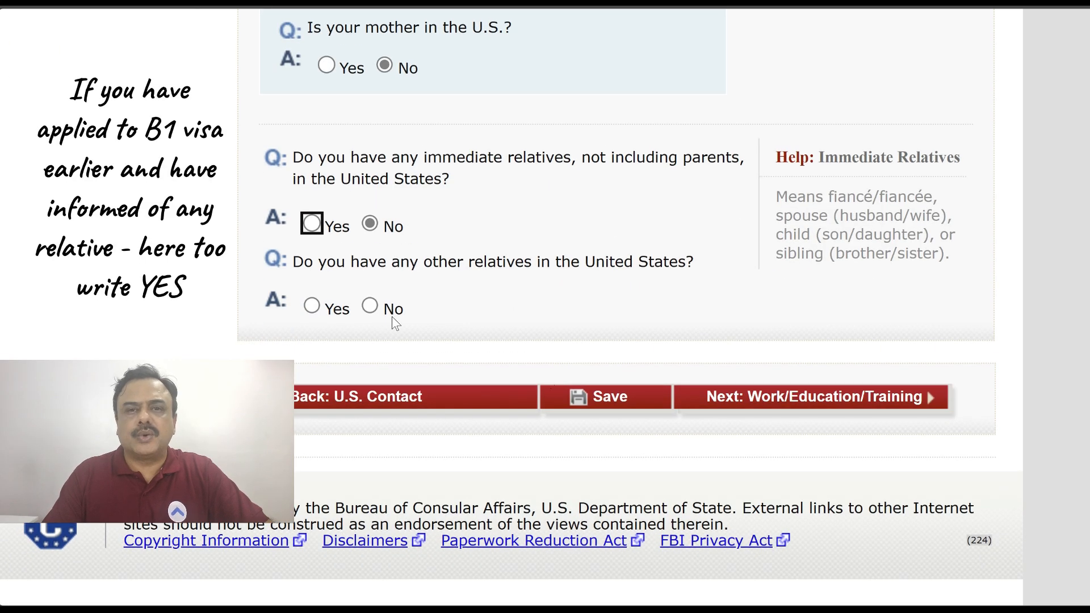
click(370, 306)
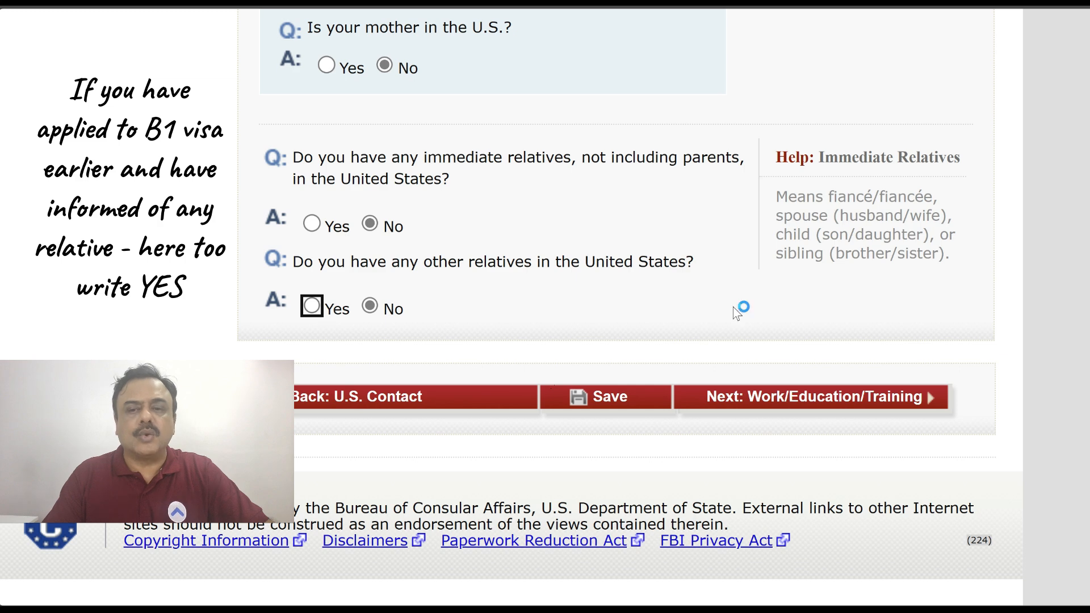
click(828, 398)
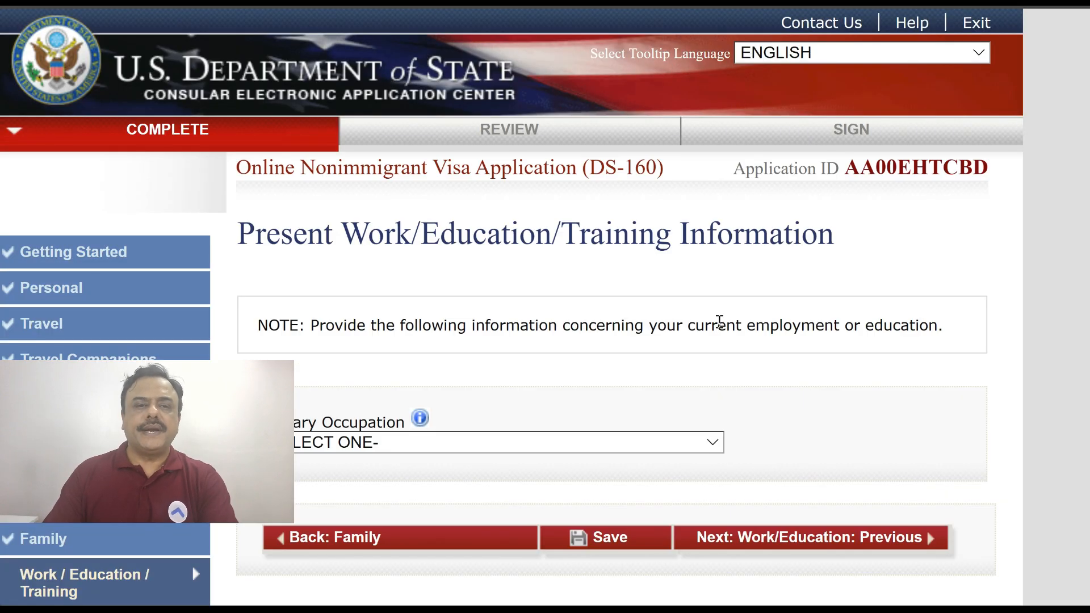
Select COMPUTER SCIENCE as the primary occupation
scroll(720, 321, down, 5)
click(441, 134)
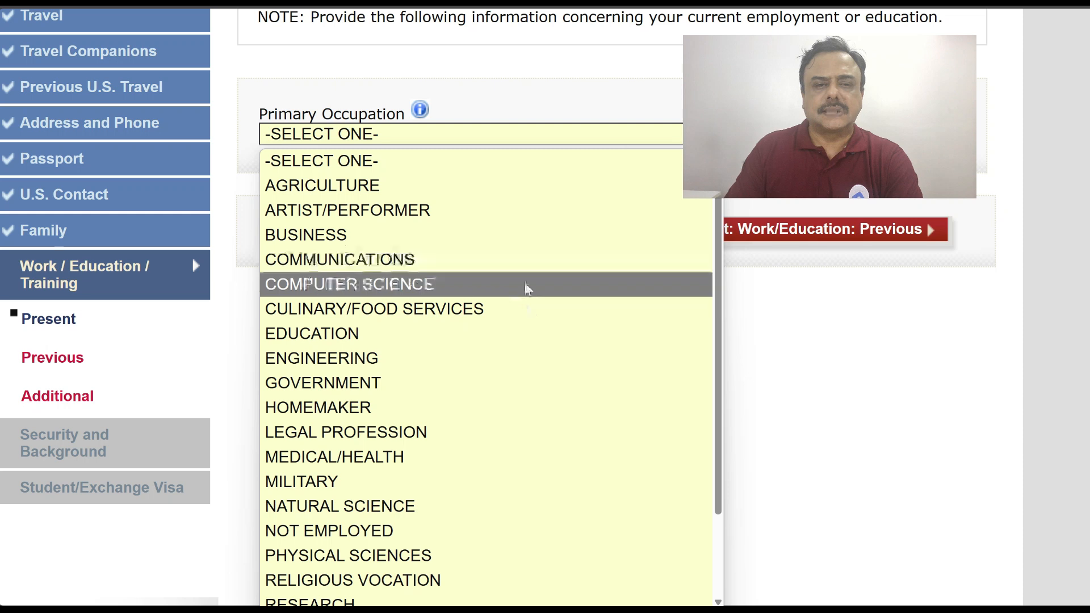
scroll(532, 356, down, 1)
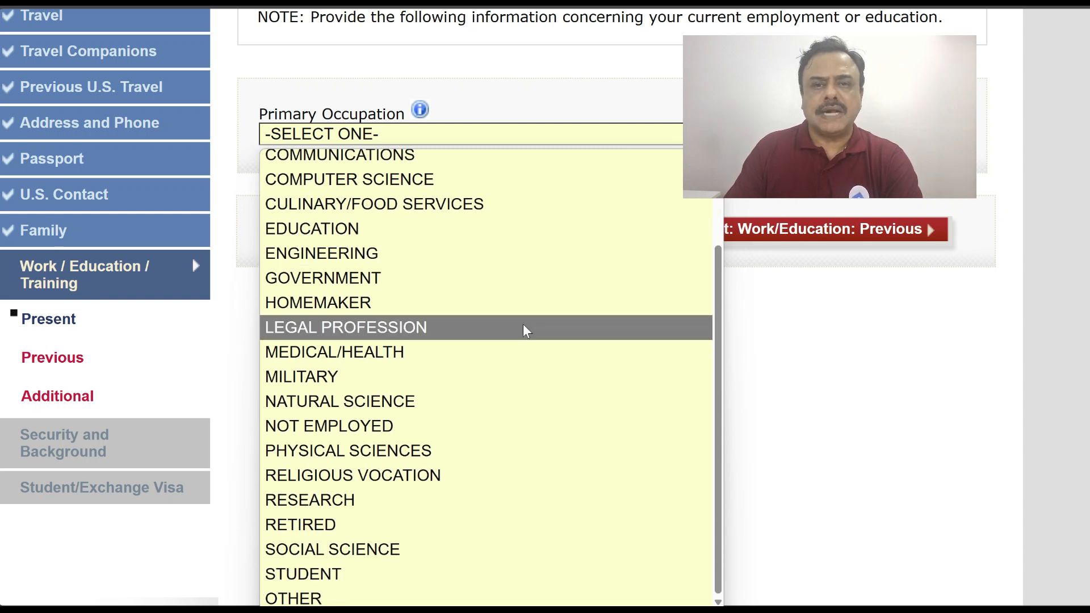
scroll(522, 327, up, 2)
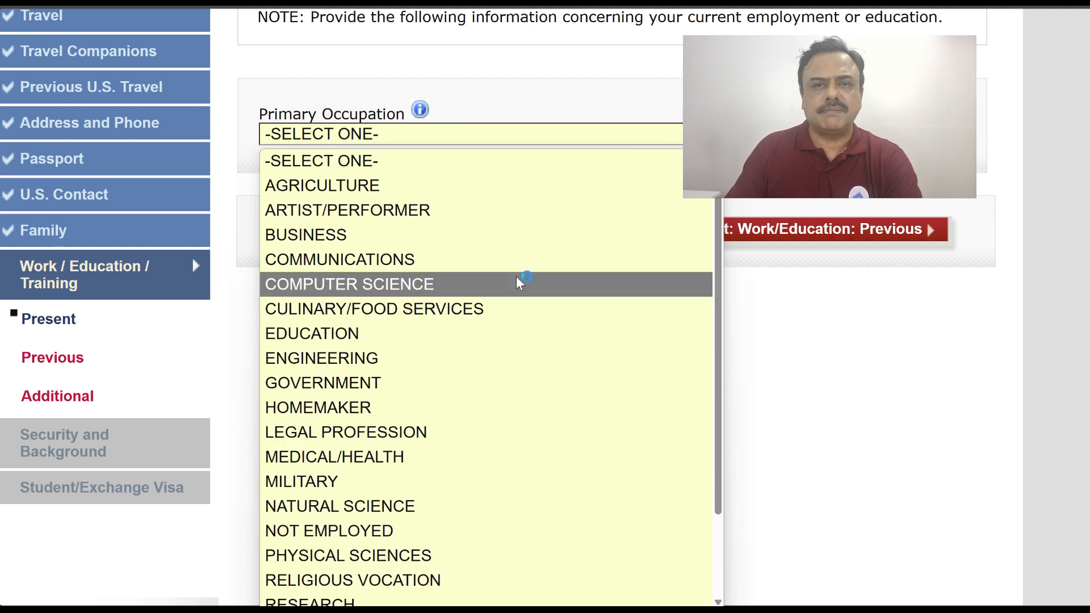
click(517, 278)
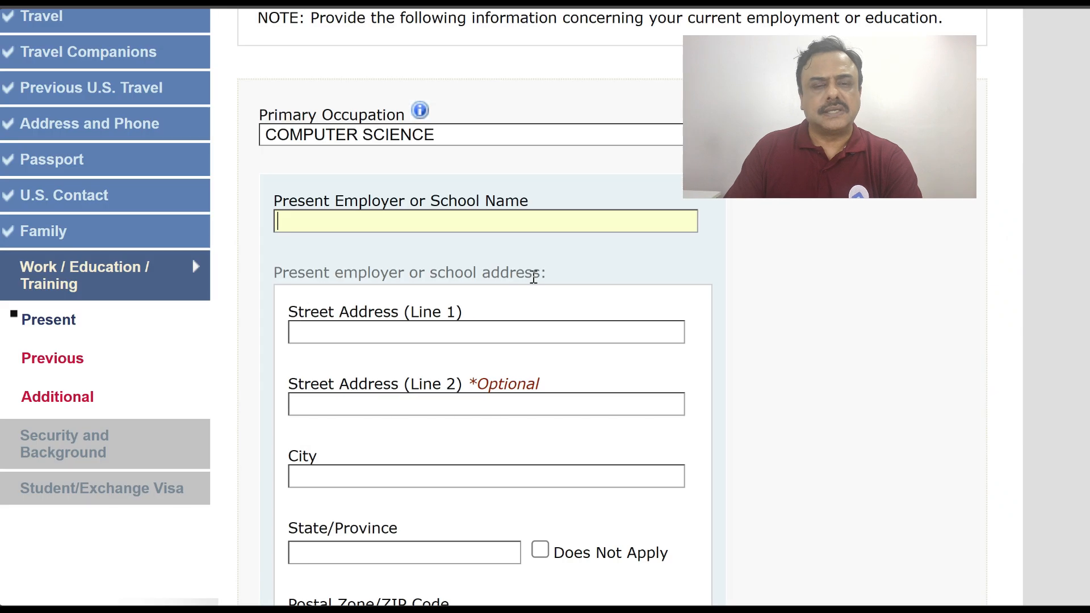
scroll(534, 277, down, 6)
scroll(534, 277, up, 3)
scroll(536, 284, up, 2)
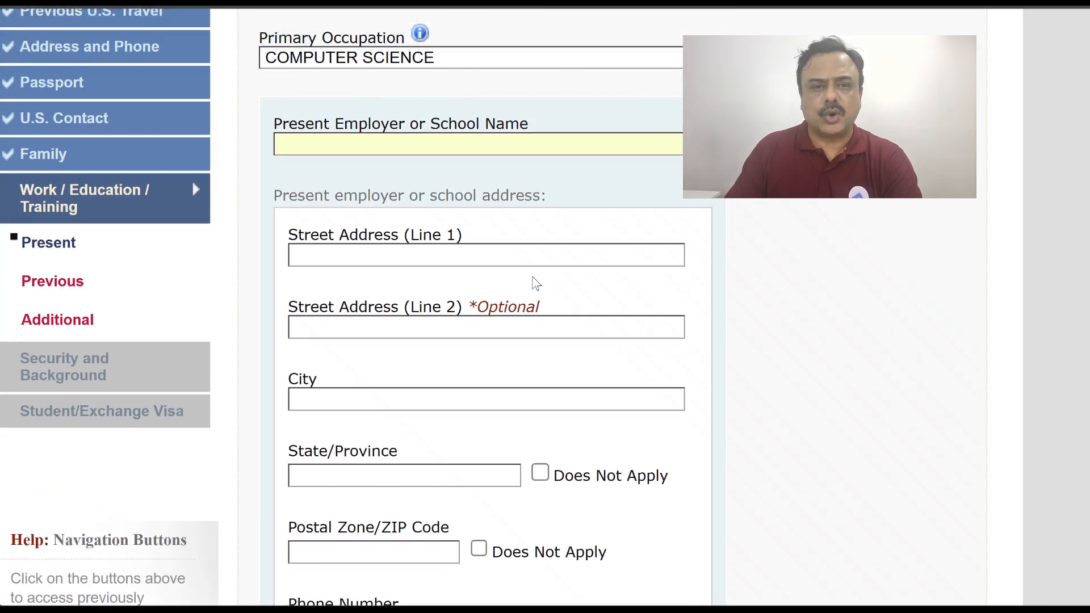
scroll(537, 284, down, 1)
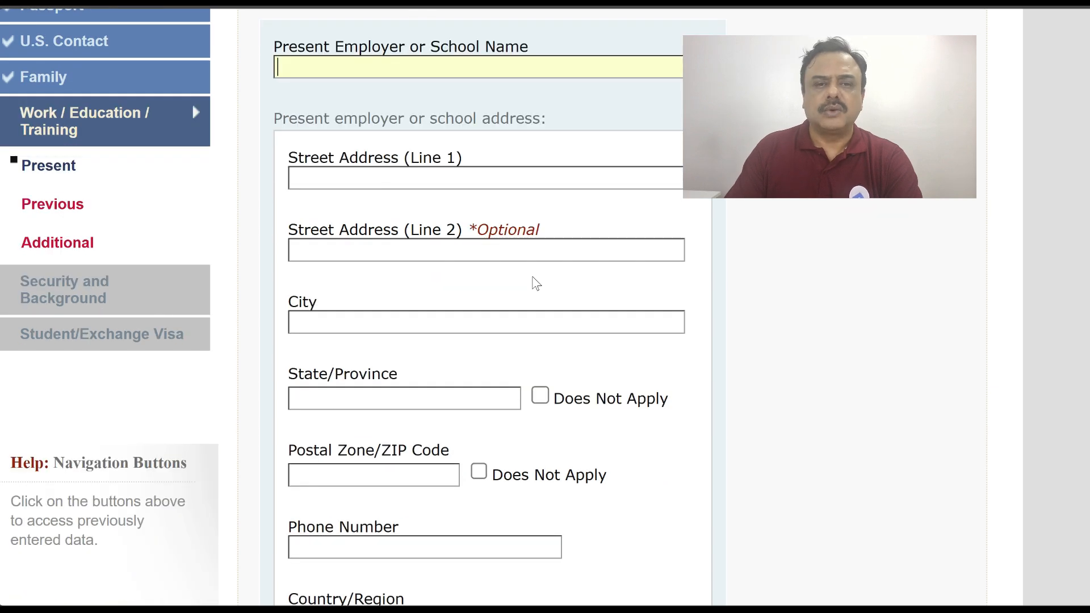
scroll(537, 284, down, 7)
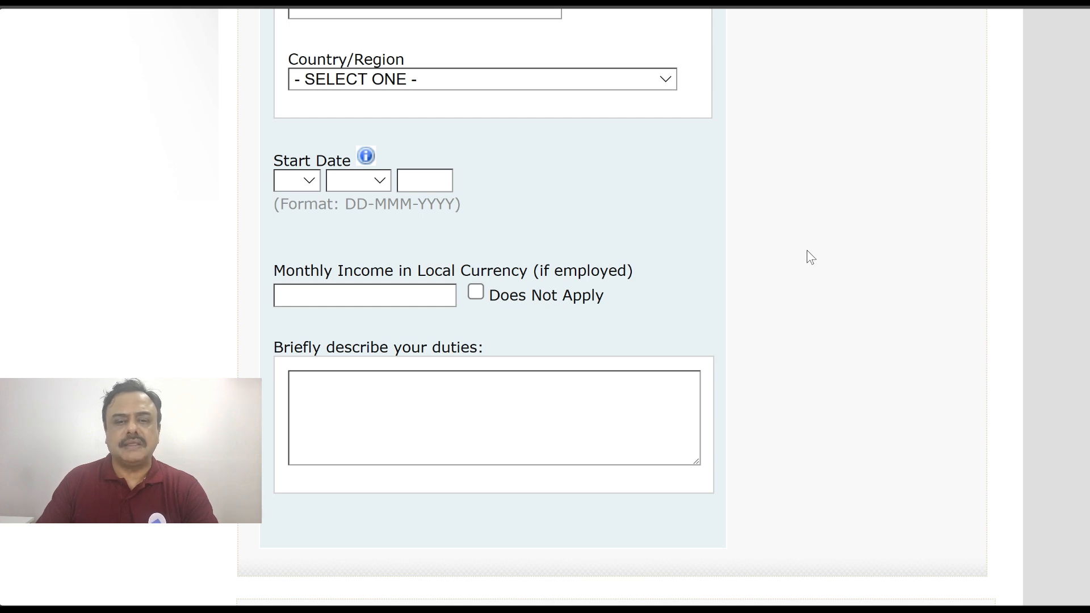
Enlarge the duties description box by dragging its resize grip
click(696, 463)
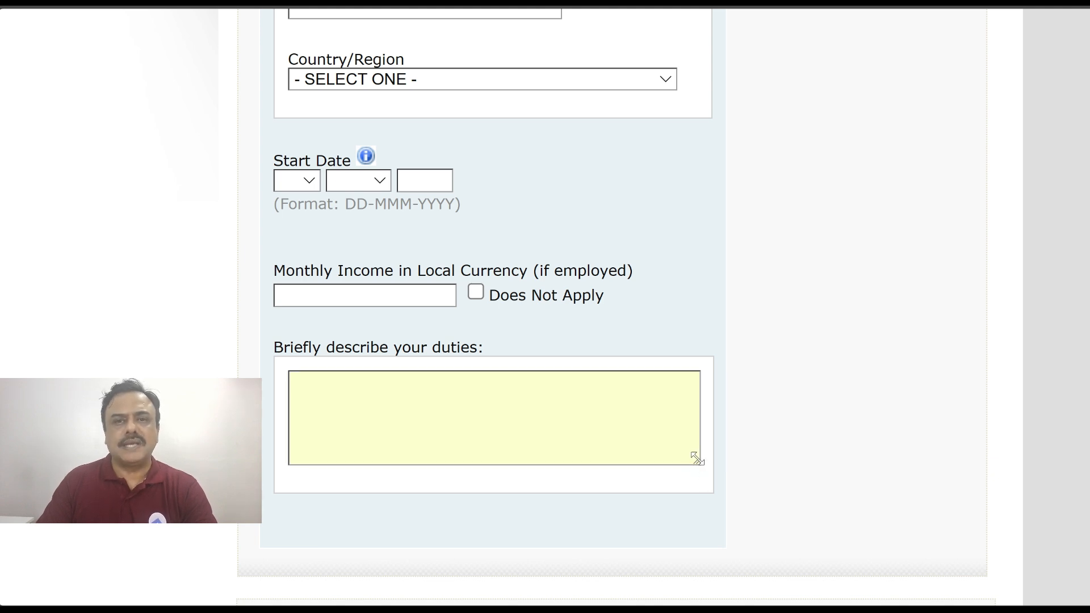
drag(696, 462, 747, 529)
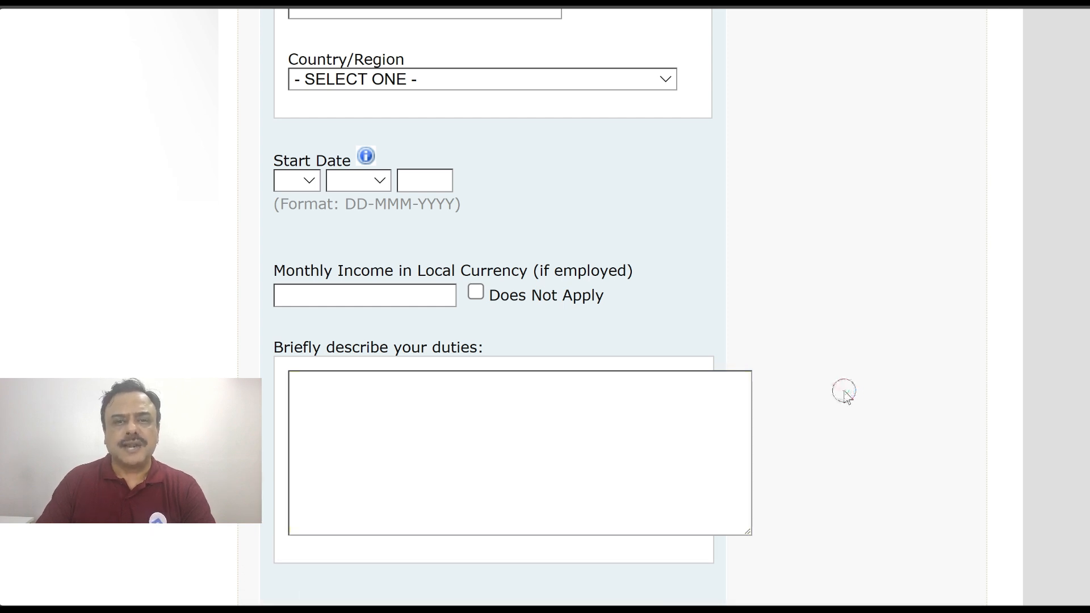
scroll(847, 398, up, 8)
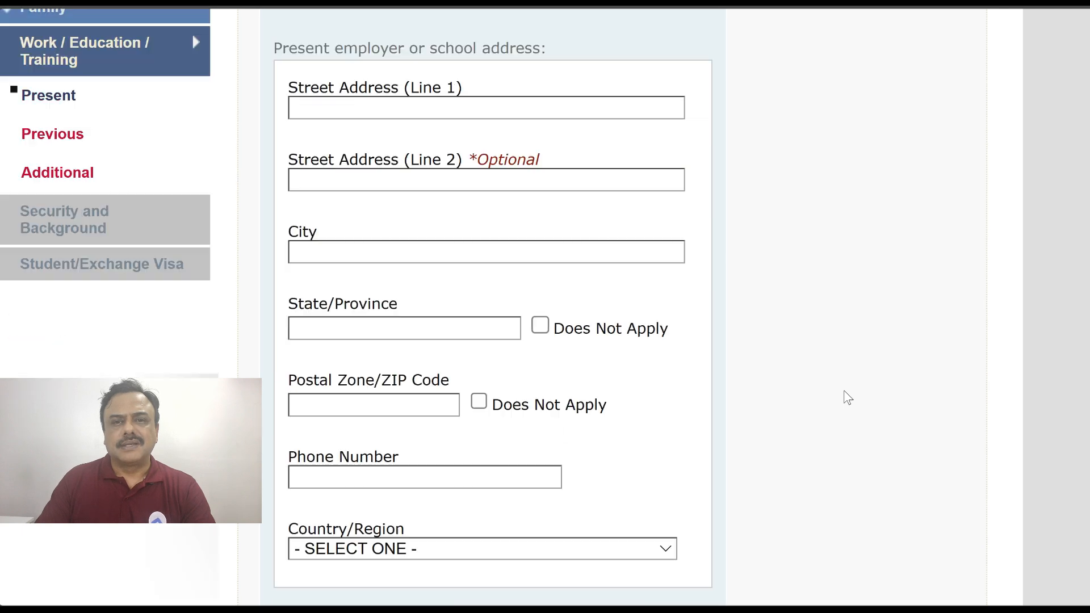
scroll(847, 398, up, 1)
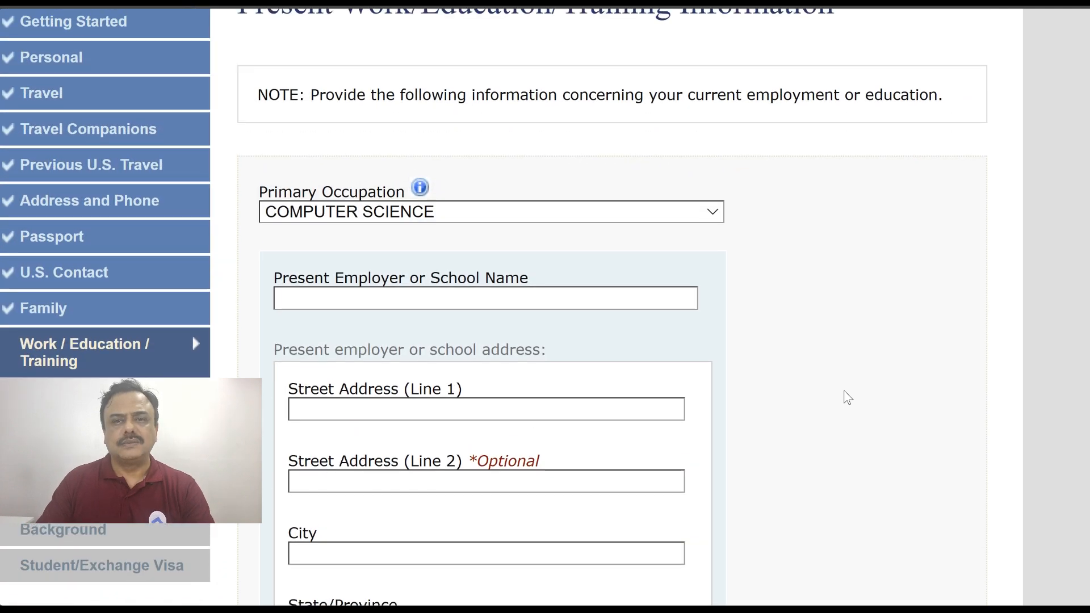
Change the primary occupation to NOT EMPLOYED, after briefly trying EDUCATION
click(457, 217)
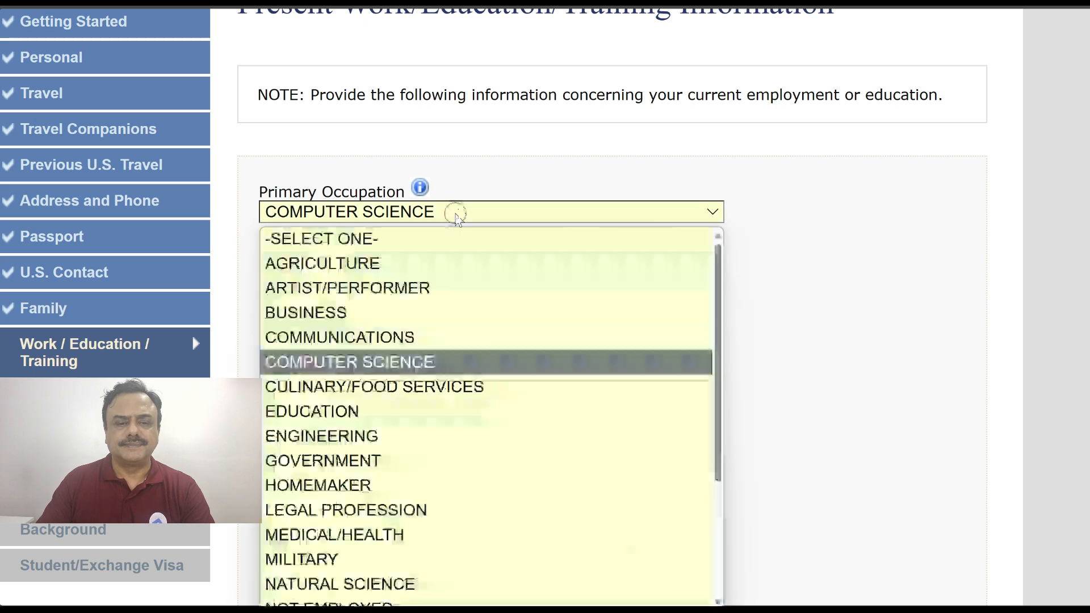
click(477, 411)
scroll(841, 288, down, 3)
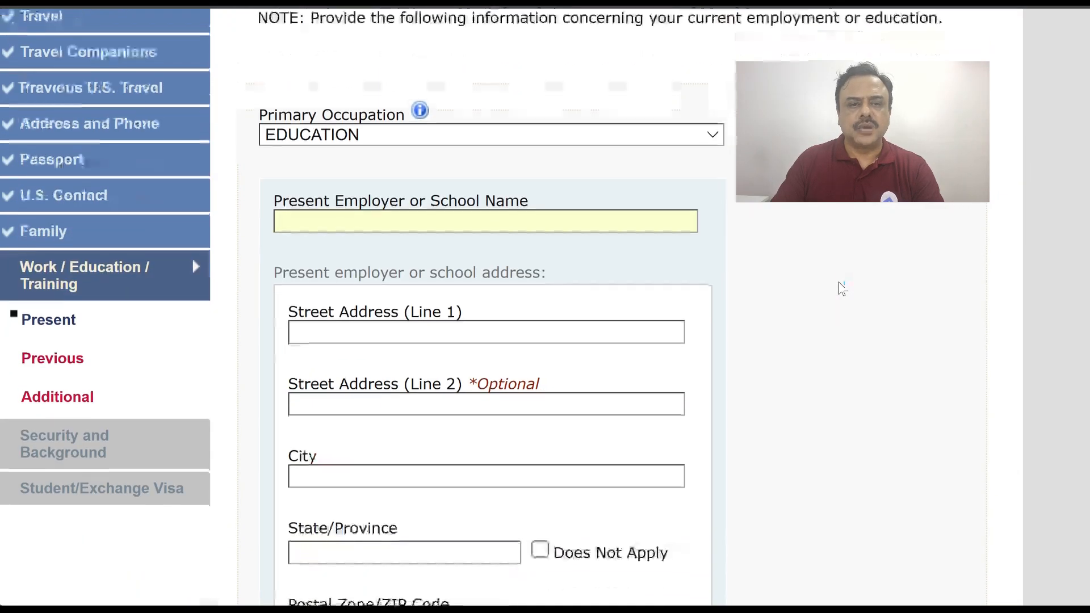
scroll(842, 289, down, 6)
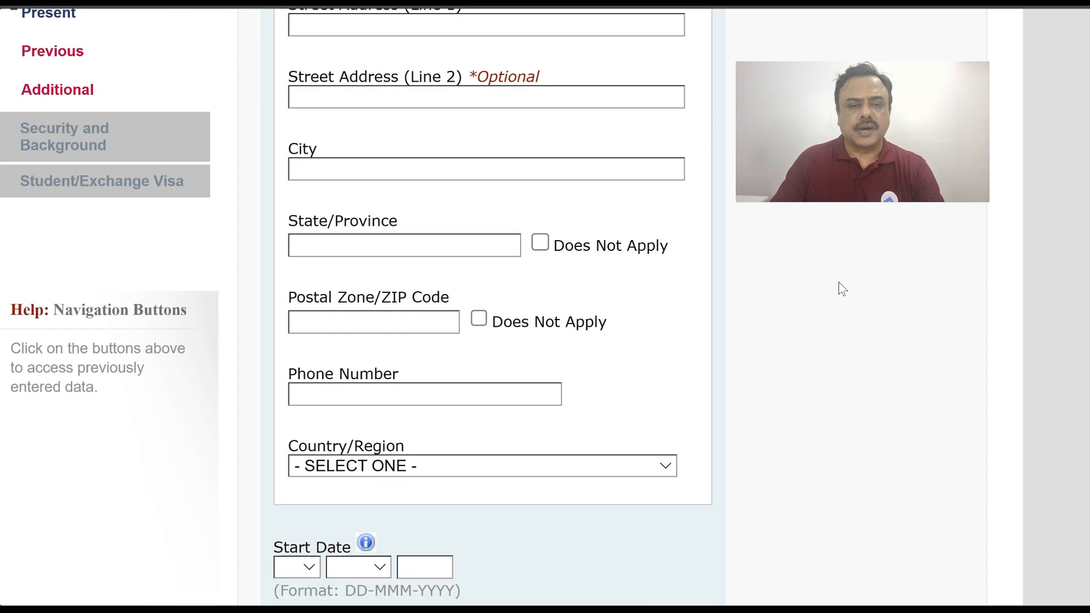
scroll(842, 289, down, 6)
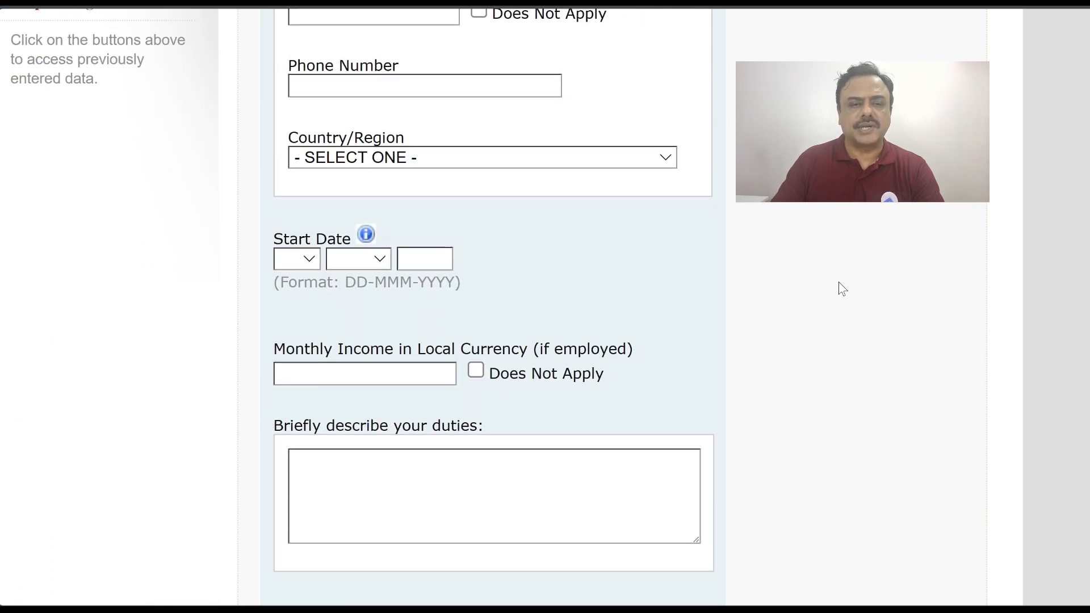
scroll(842, 289, up, 16)
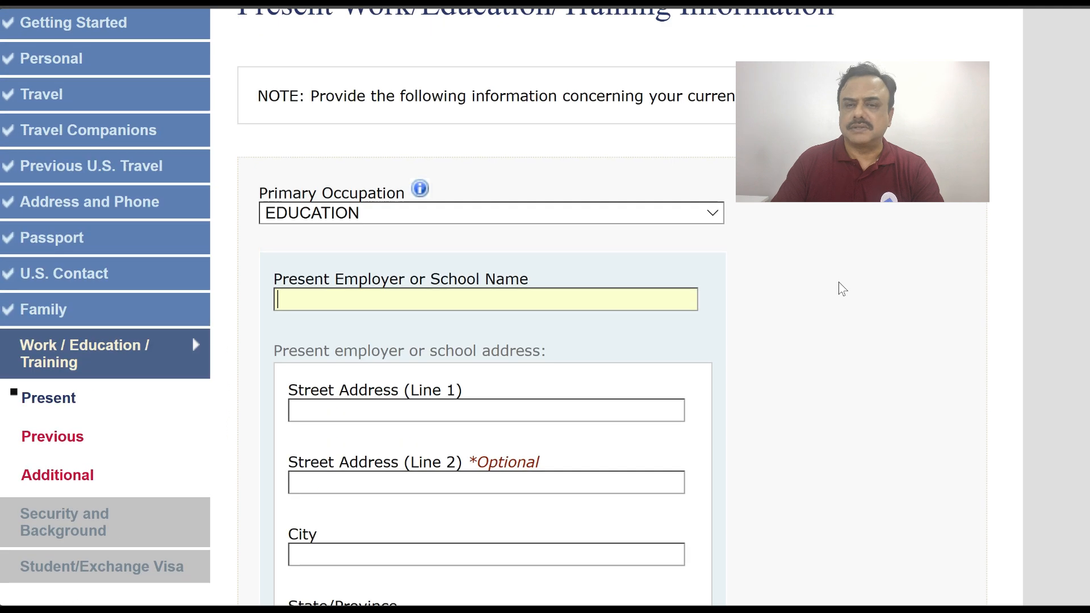
click(496, 290)
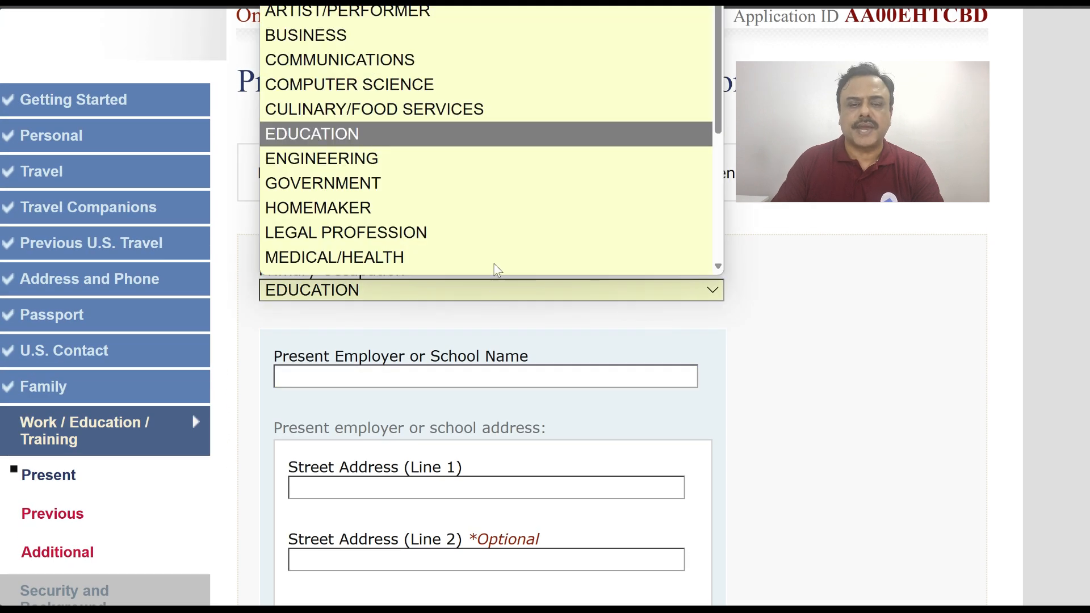
scroll(500, 250, down, 1)
scroll(534, 206, down, 1)
click(485, 236)
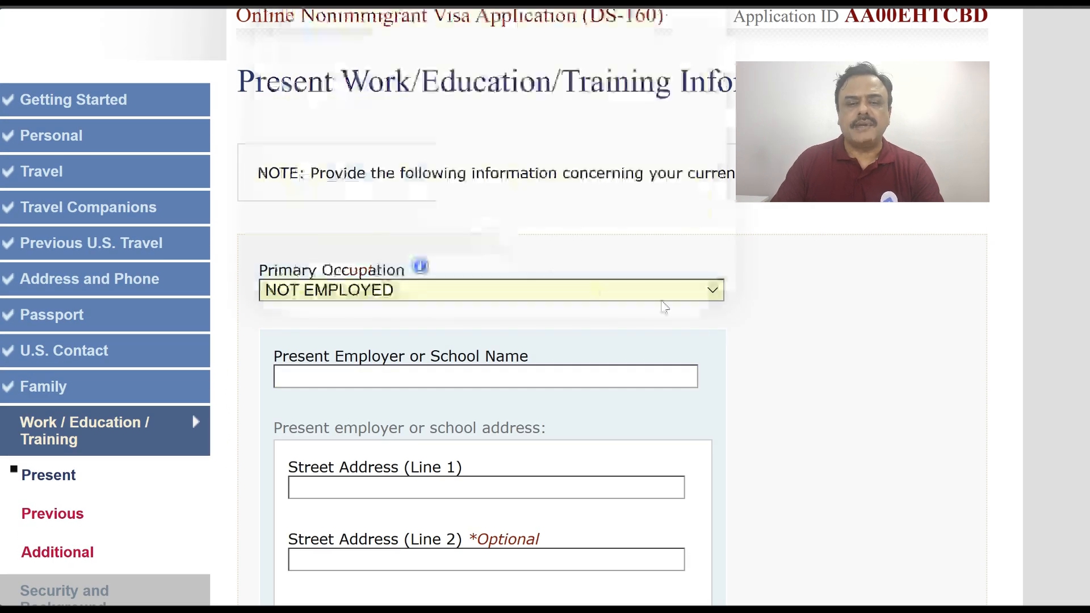
scroll(754, 340, down, 3)
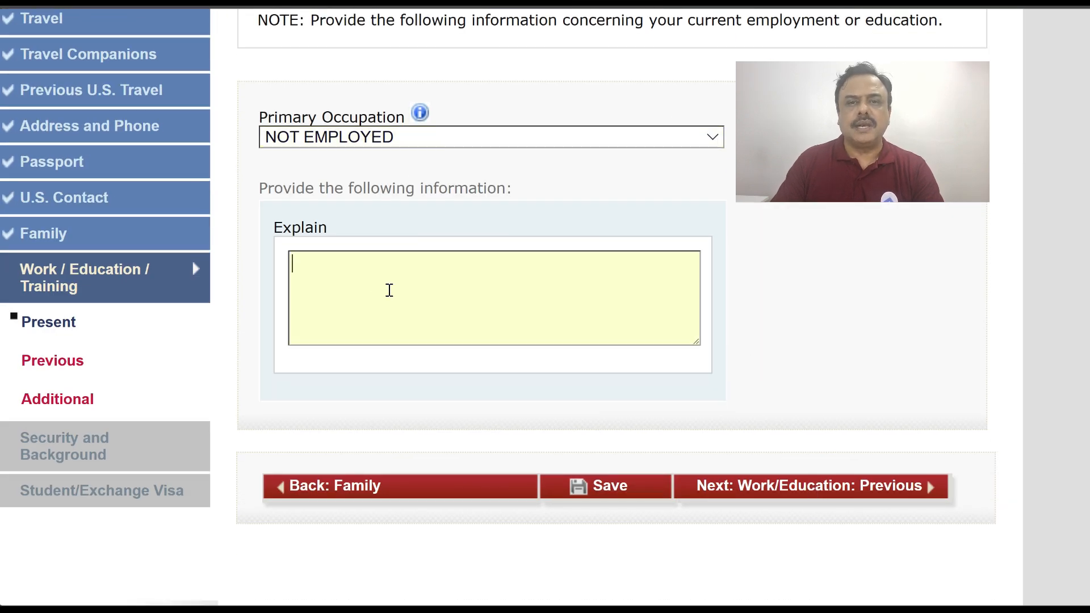
Explain the May 2024 computer science degree and online data science courses, then go to Previous Work/Education
text(COMPLETED MY UNDER GRADUATION IN CO)
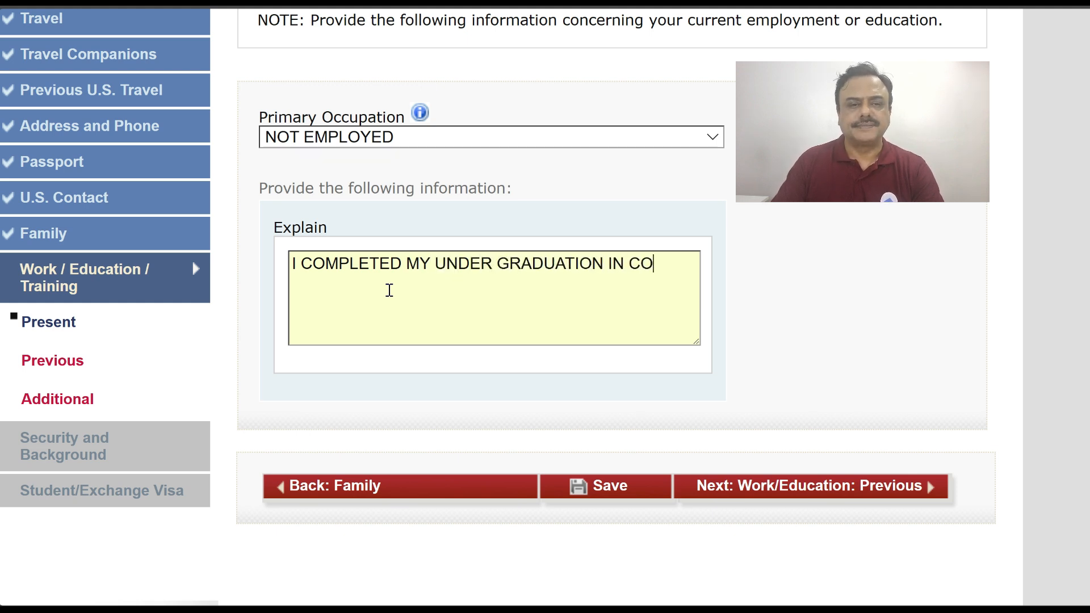
text(MPUTER SCIENCE IN 2024 MAY, )
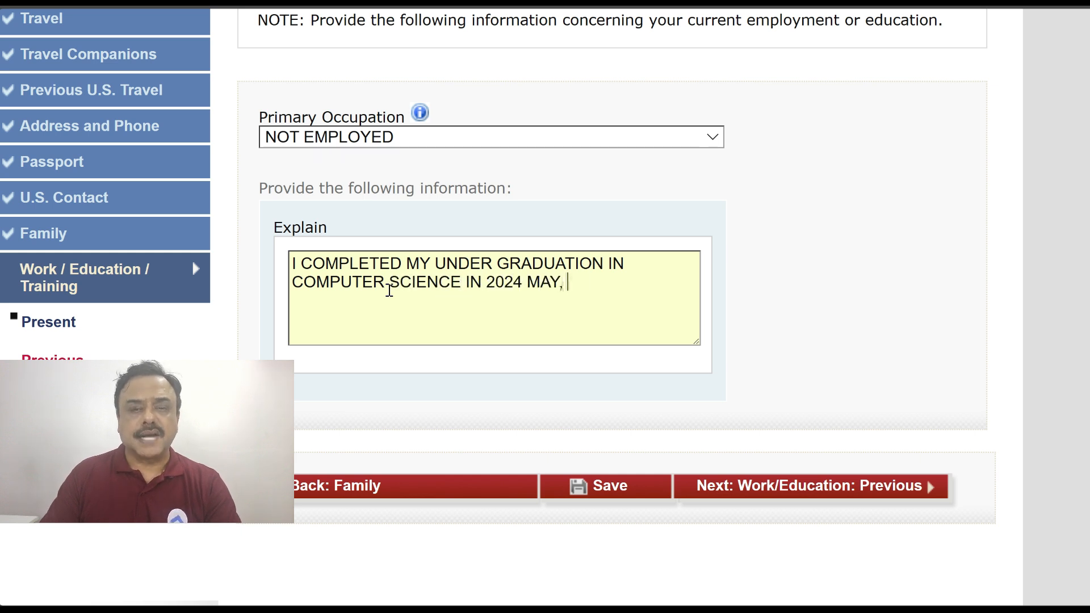
text(AND SINCE THEN HAVE BEEN PREP)
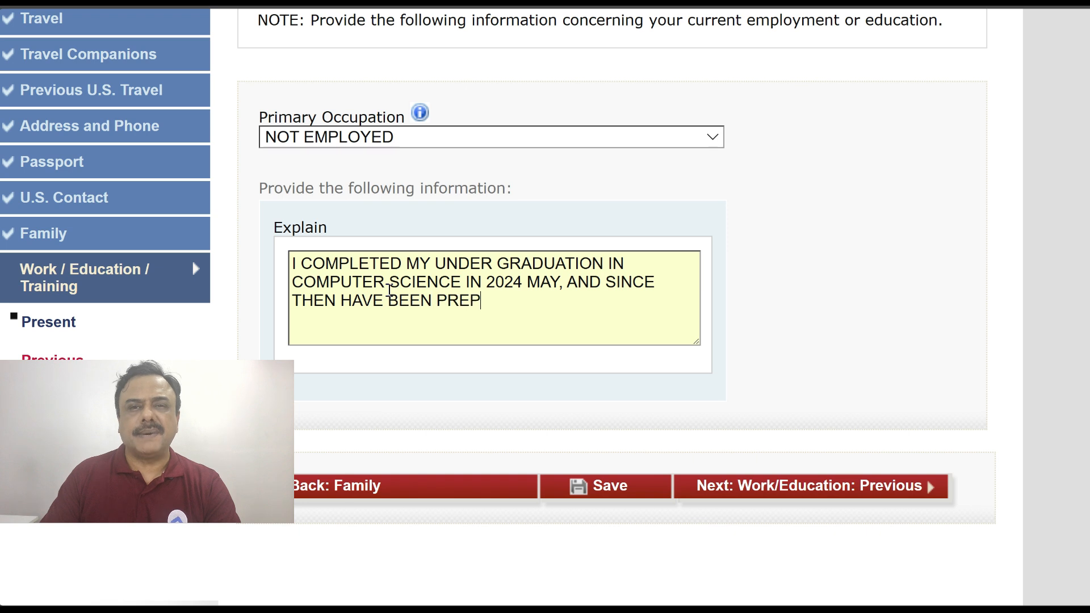
text(ARING FOR IELTS/GREE)
key(BackSpace)
text(, AND ALSO)
text(DOING )
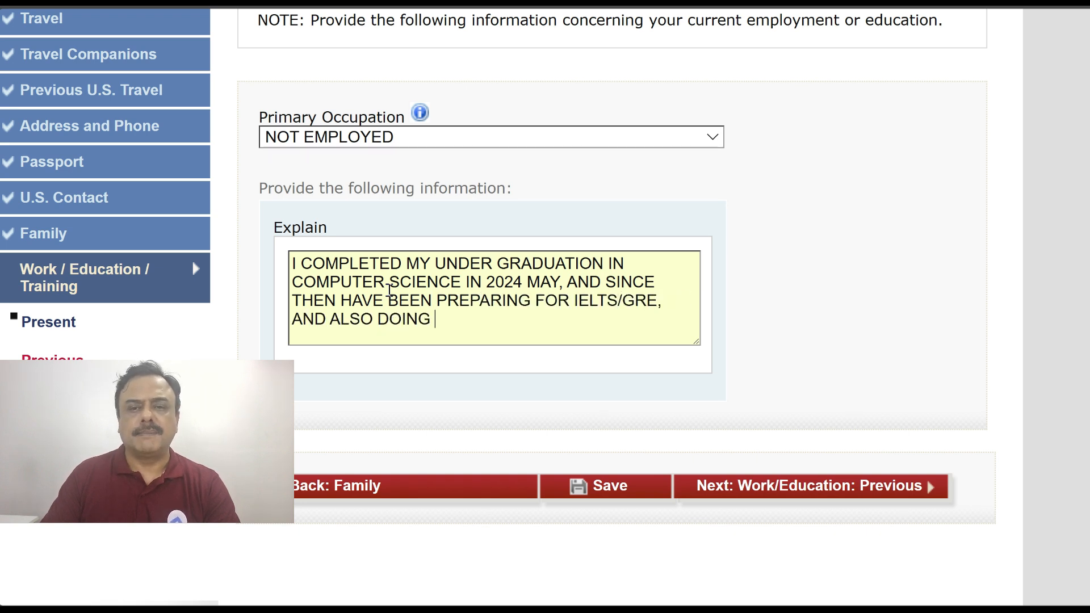
text(ONLINE COURSES )
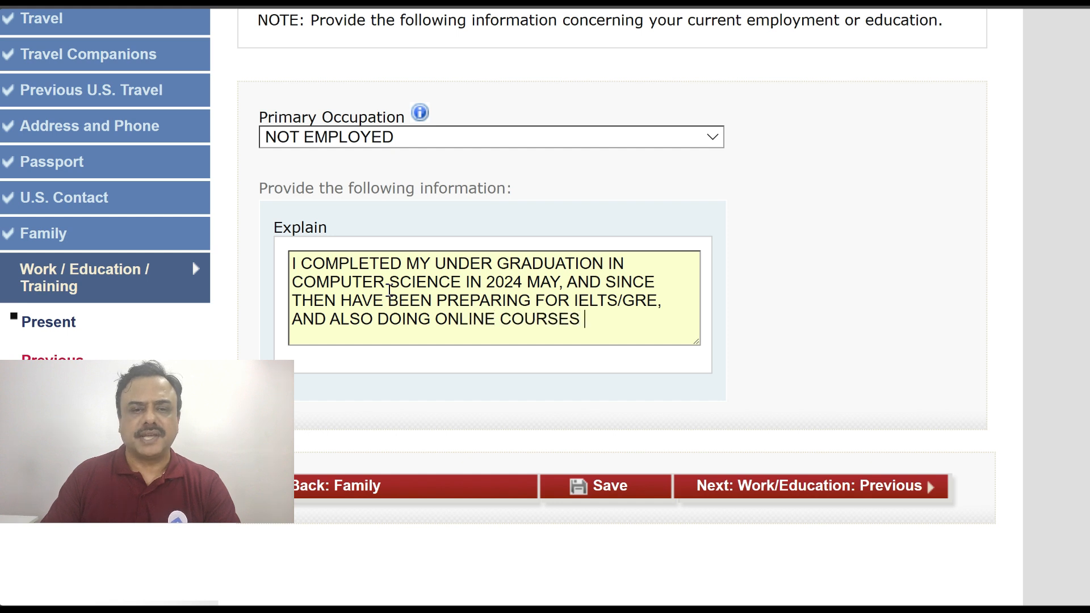
text(IN THE AREA OF DATA SCIENCE)
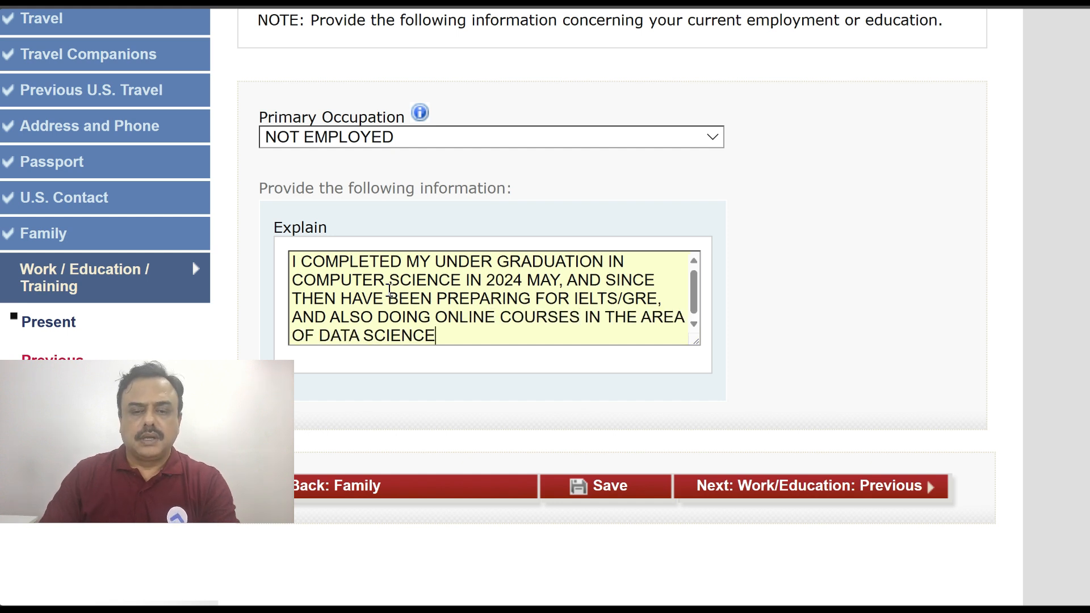
click(815, 489)
Answer No to prior employment, Yes to education, and enter KENDRIYA VIDYALAYA with its street address in CHENNAI
scroll(613, 297, down, 5)
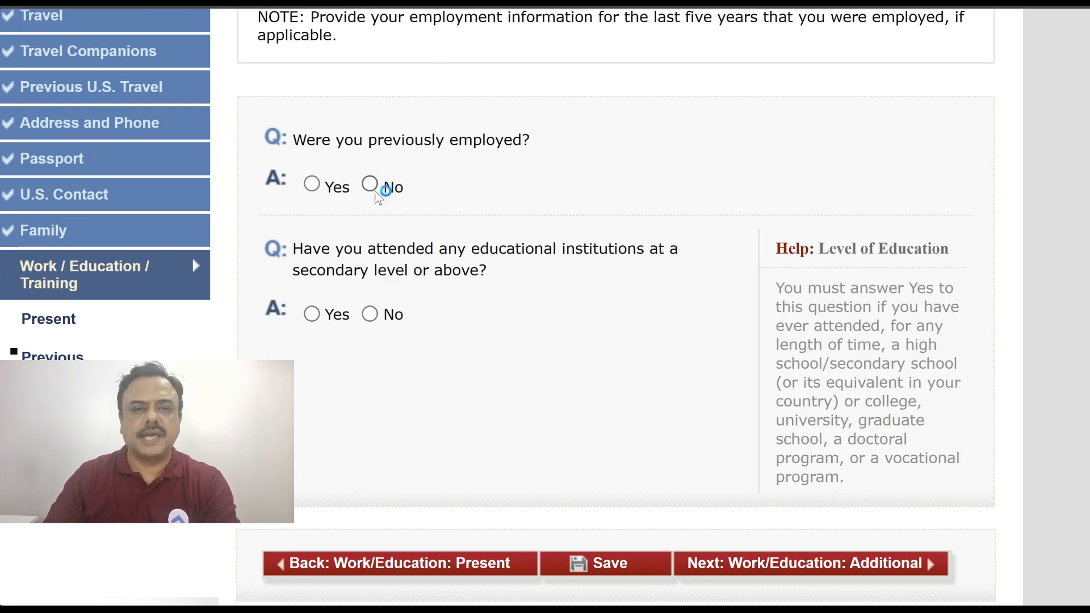
click(374, 185)
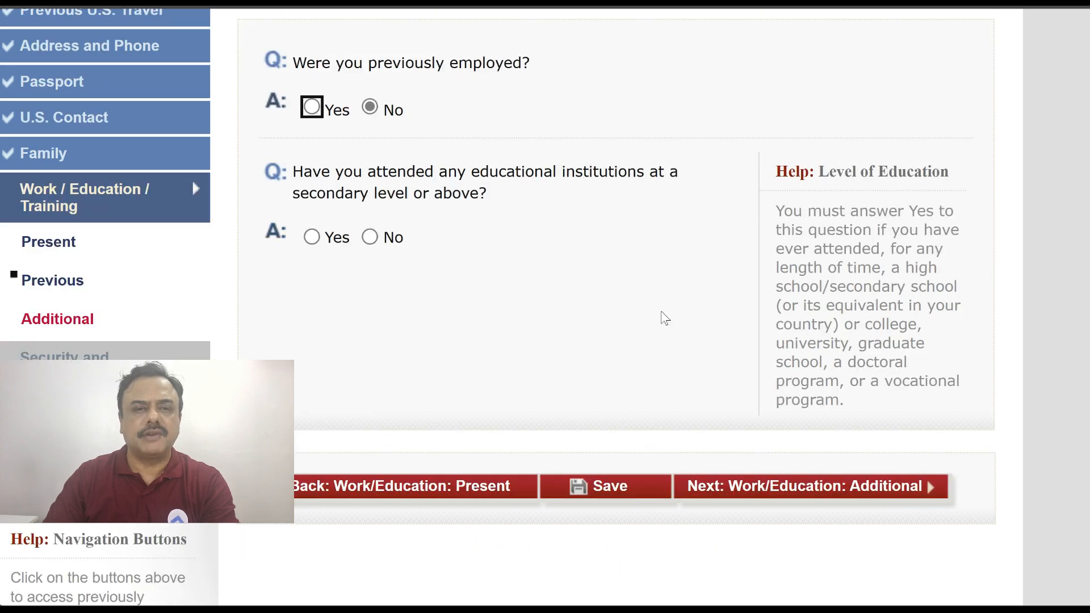
click(312, 237)
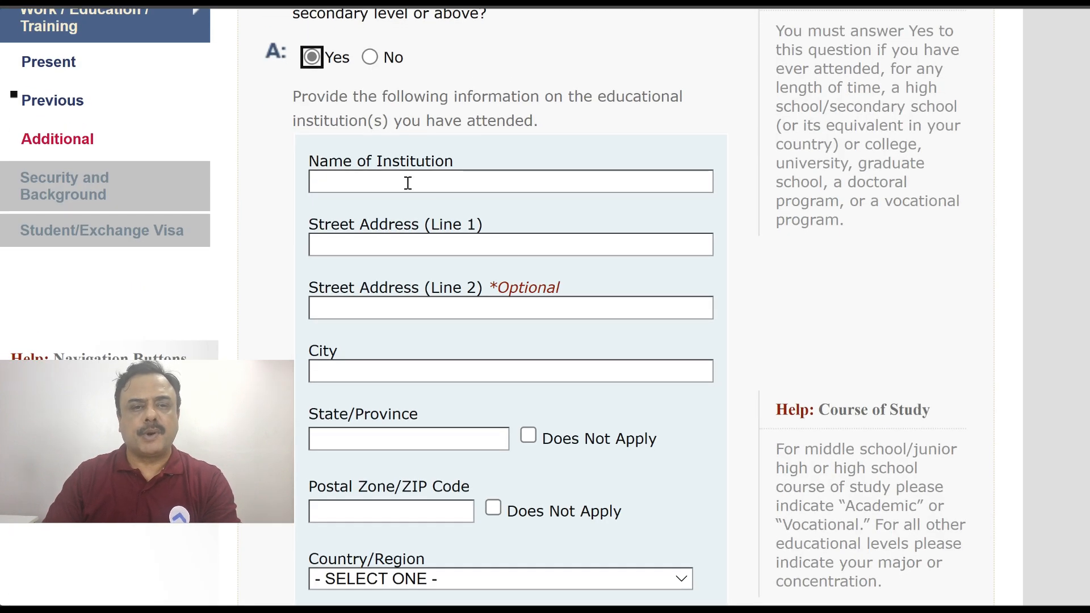
click(406, 181)
text(KENDRIYA VIDYALAYA)
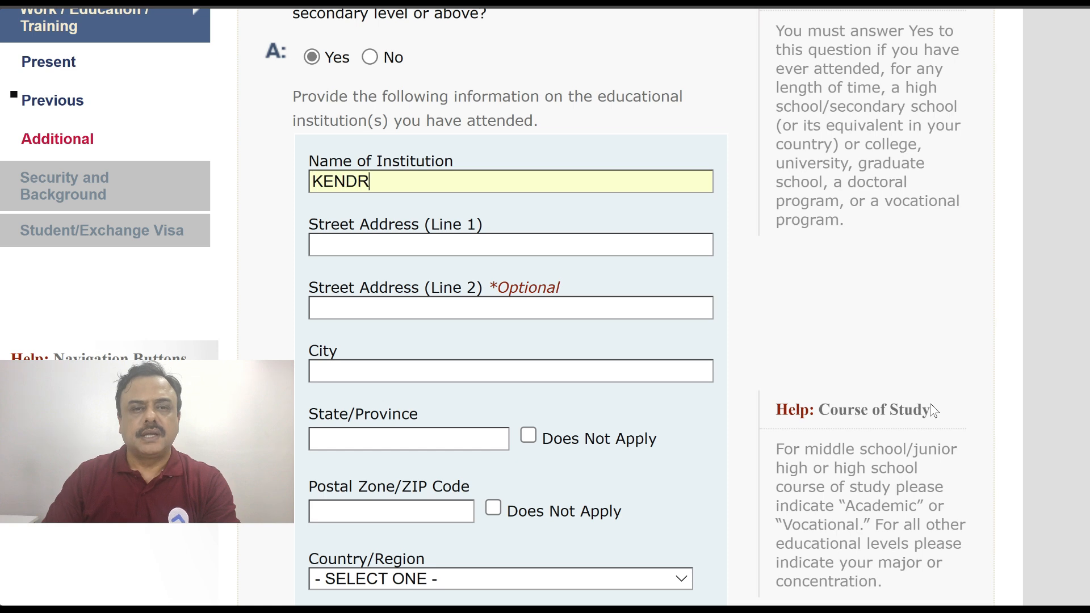
click(426, 244)
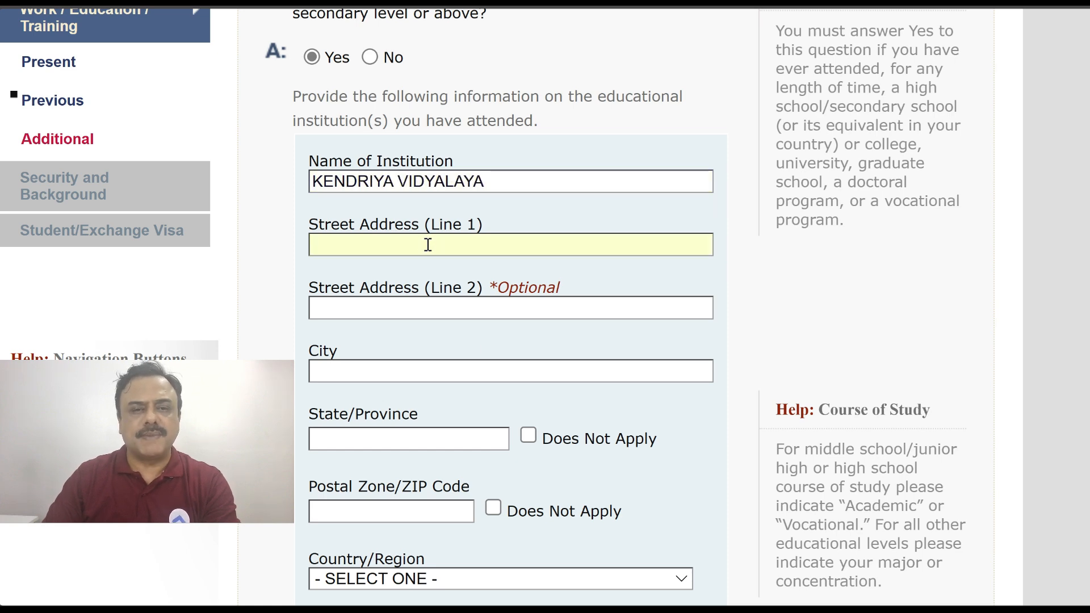
text(ASHOK NAGAR)
click(355, 370)
text(CHENNAI)
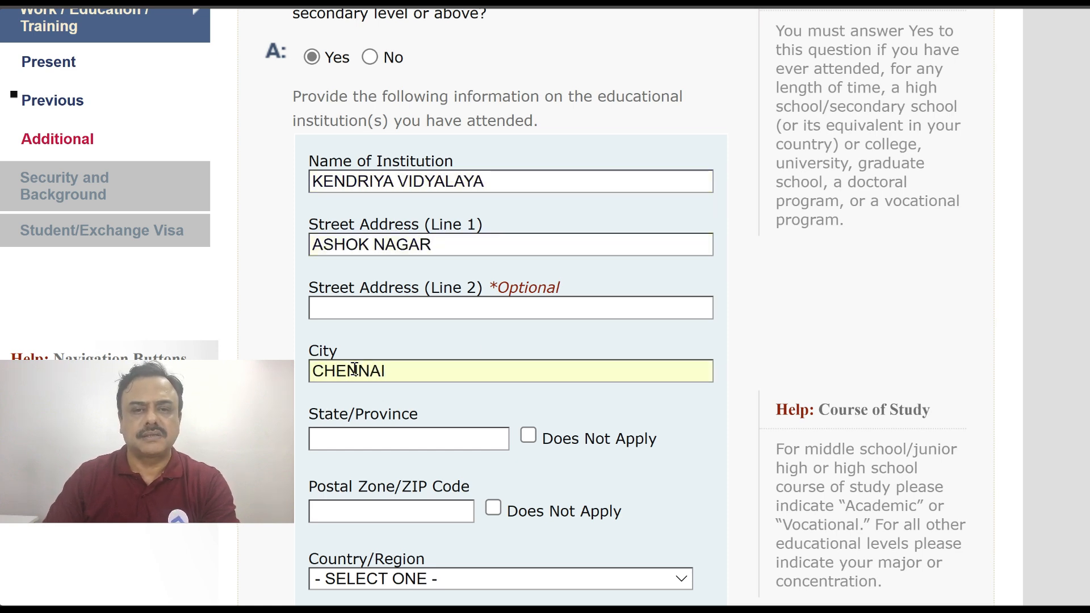
Enter TAMIL NADU as the state, the school's postal code, INDIA as country, and CLASS X as course
scroll(358, 341, down, 3)
click(365, 284)
text(TAMIL NADU)
click(367, 356)
text(400120)
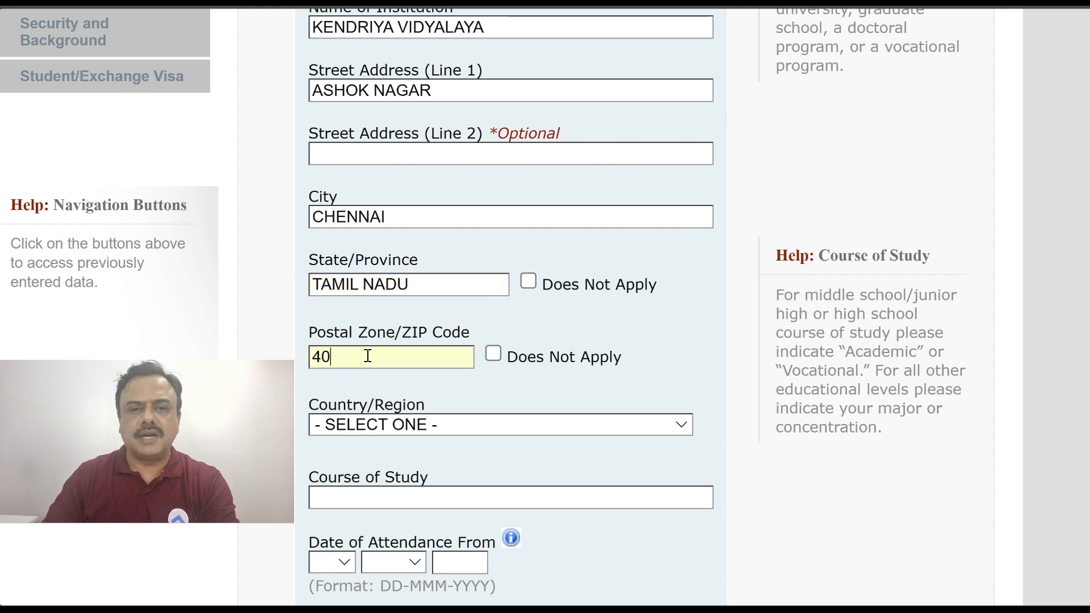
scroll(407, 277, down, 3)
click(403, 272)
text(india)
key(Return)
click(375, 345)
text(CLASS X)
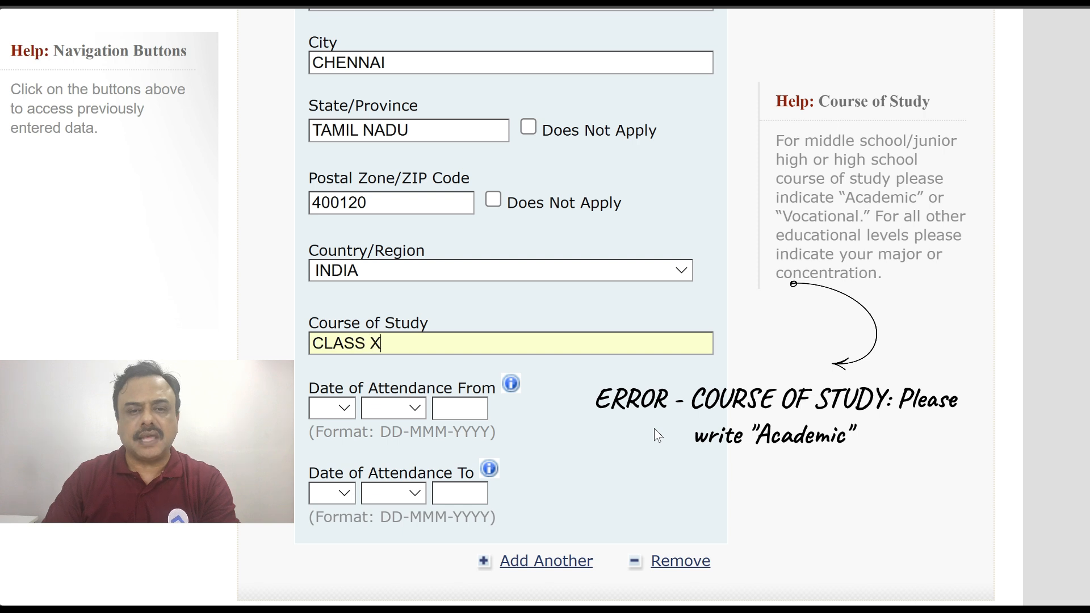
scroll(533, 447, down, 2)
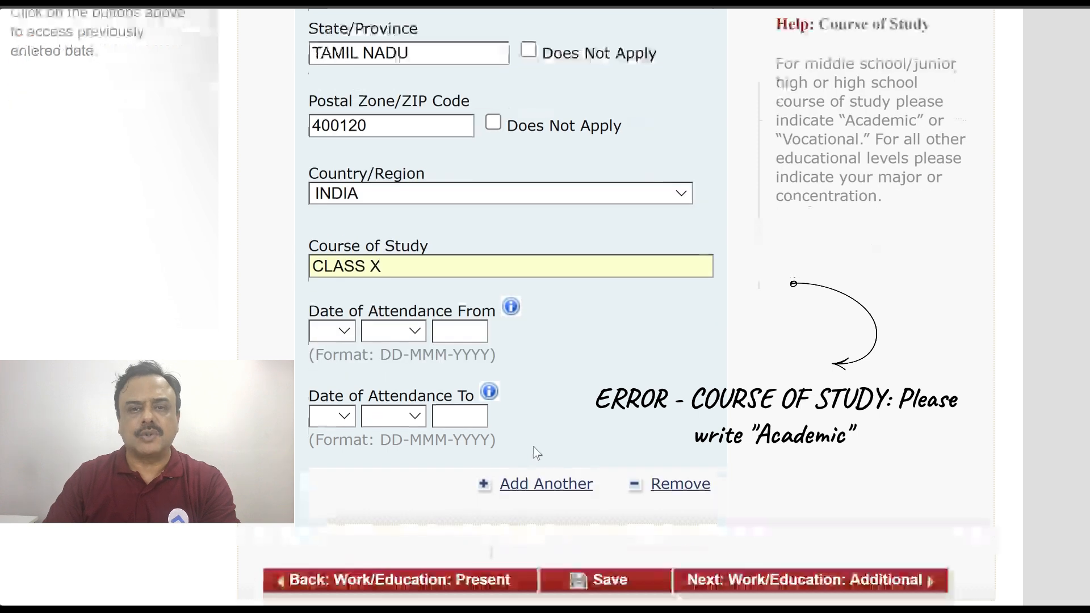
Set the attendance dates from 01 MAY 2016 to 10 APR 2017
click(331, 332)
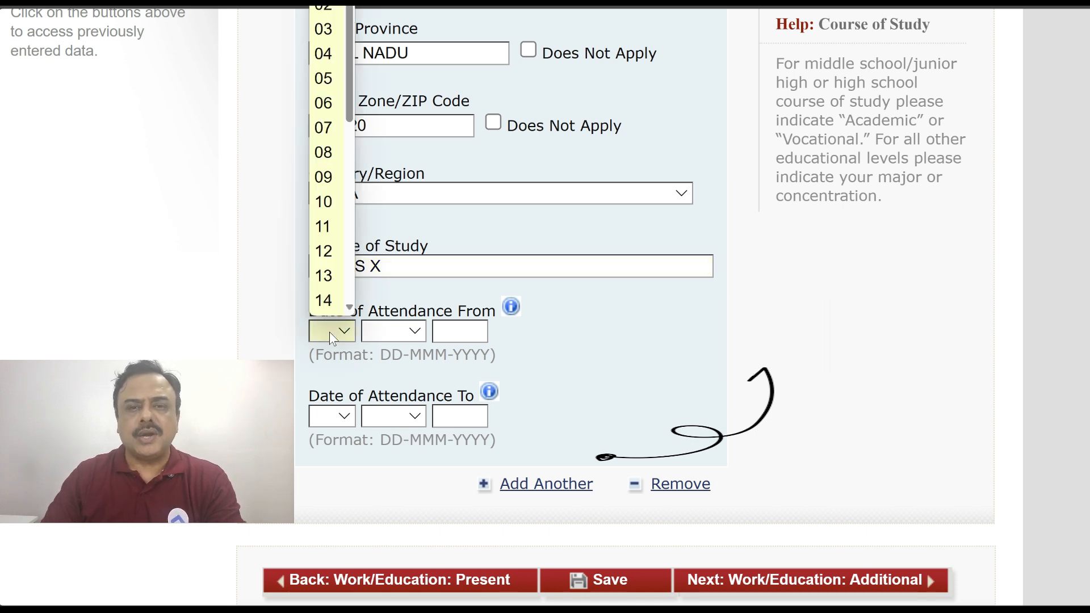
scroll(326, 17, up, 1)
click(324, 17)
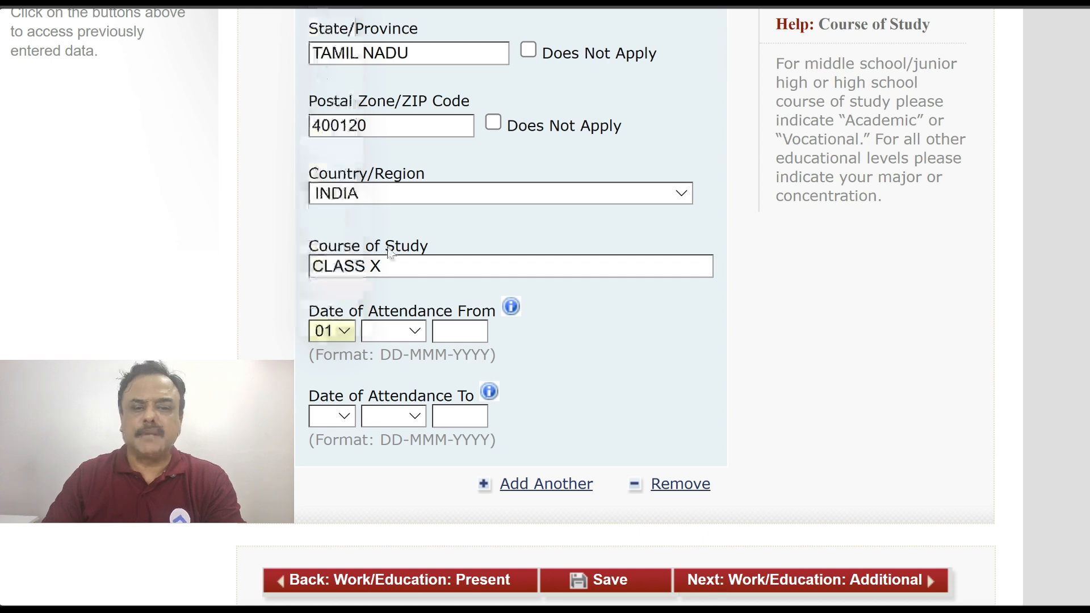
click(389, 331)
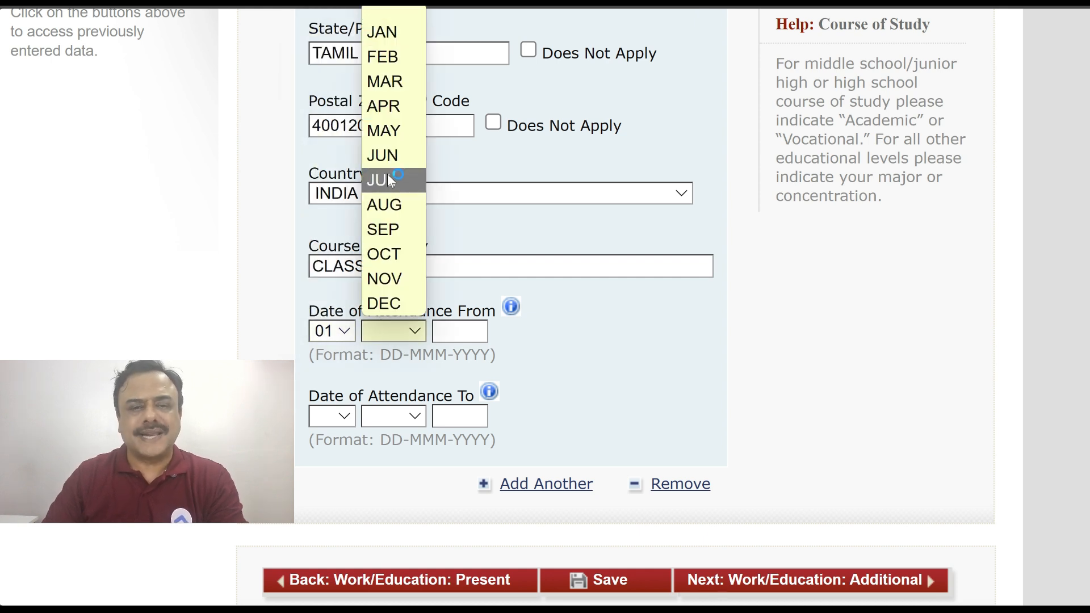
click(394, 132)
click(453, 332)
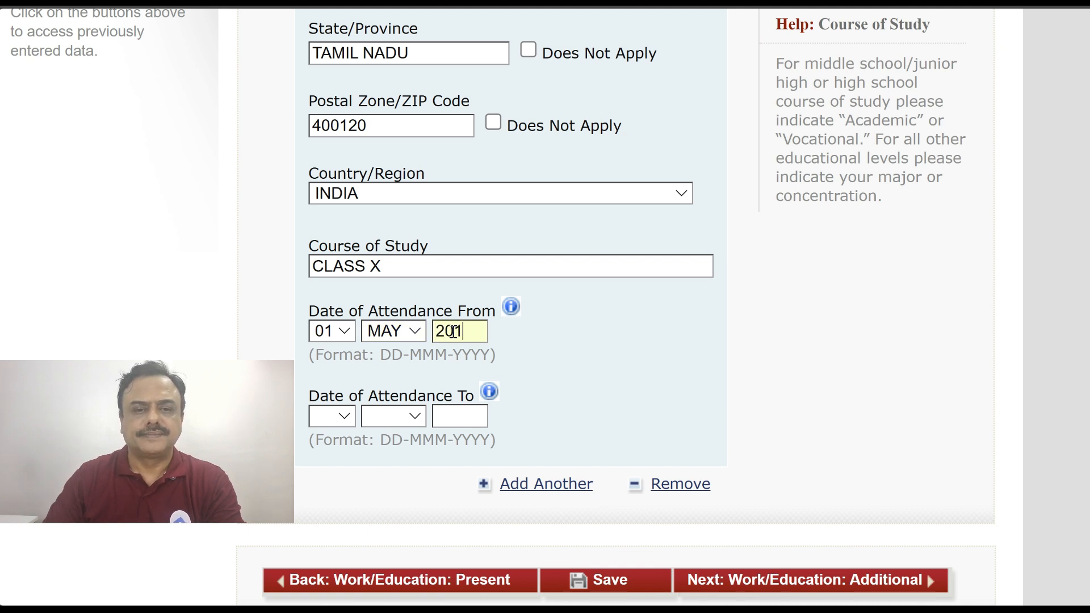
click(328, 415)
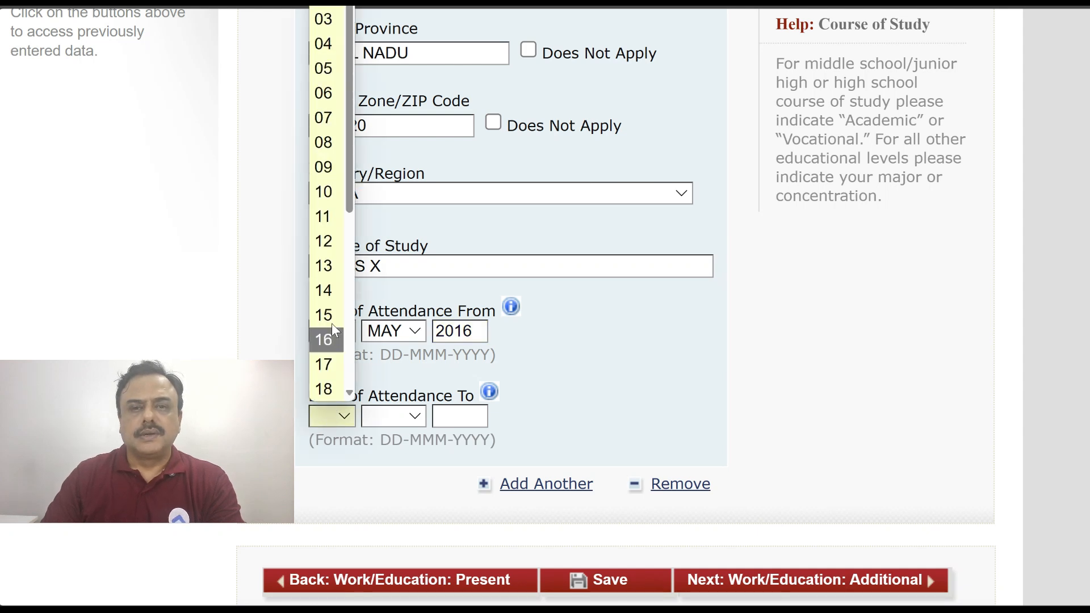
click(332, 200)
click(396, 418)
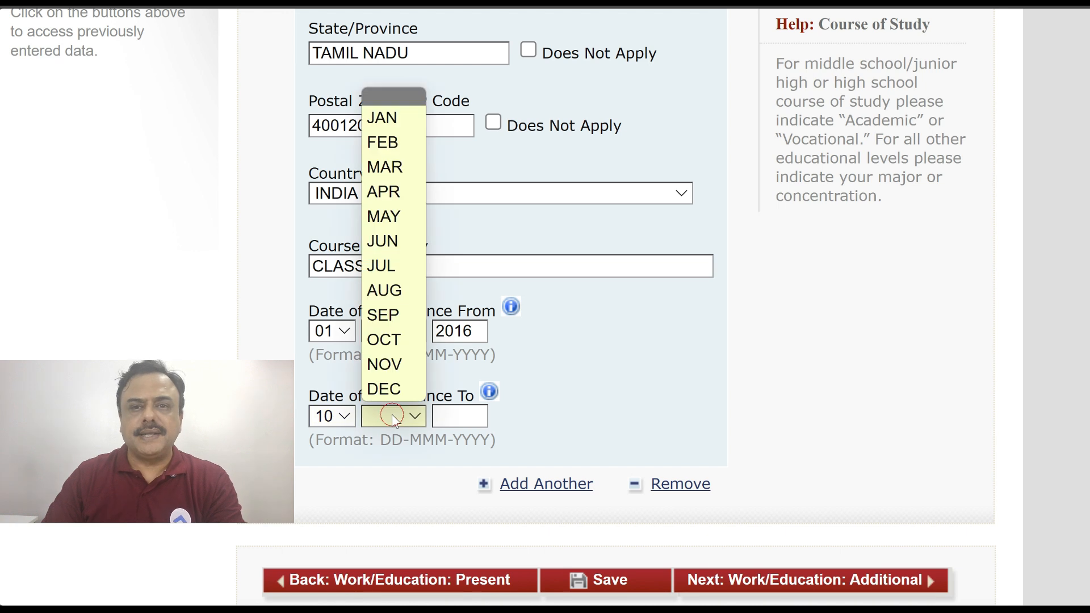
click(395, 194)
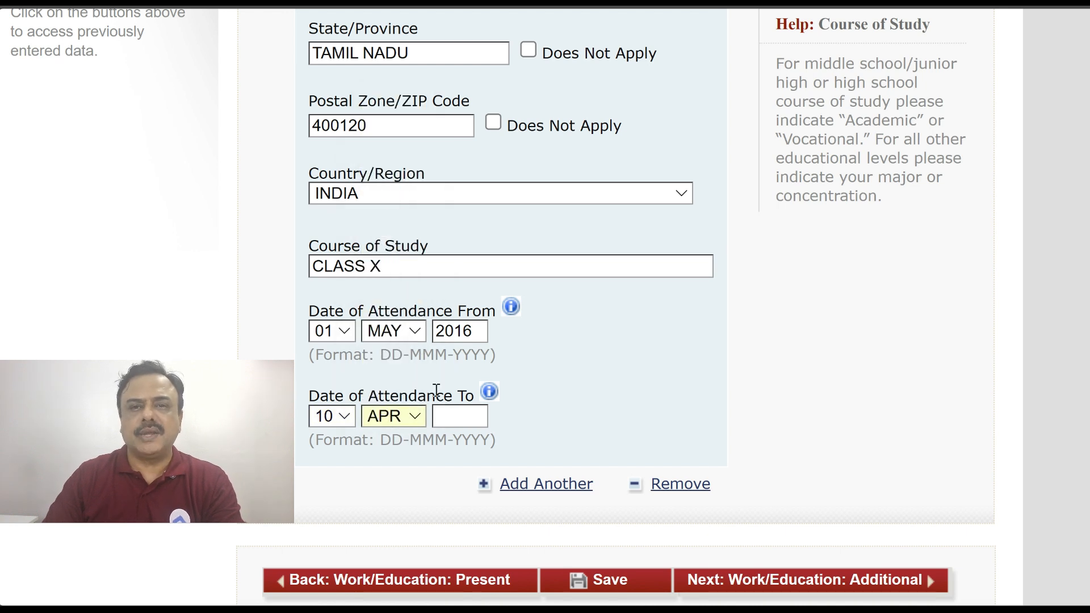
click(454, 417)
text(2017)
scroll(489, 411, down, 3)
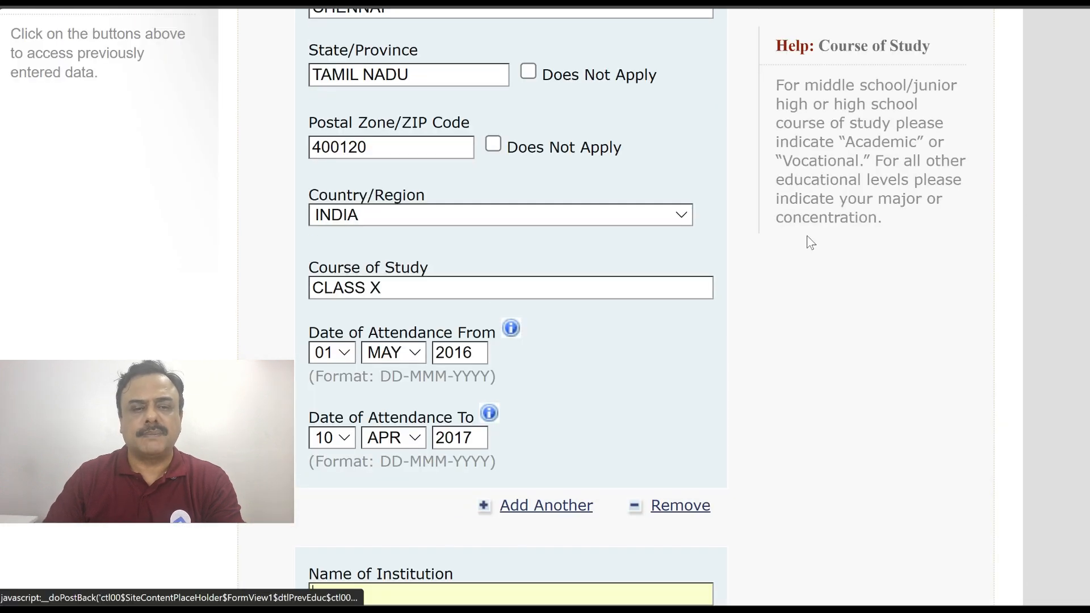
scroll(373, 126, down, 8)
Enter the second institution KENDRIYA VIDYALAYA at SOUTHERN COMMANDS, PUNE, MAHARASHTRA, INDIA
text(KENDRIYA VIDYALAYA)
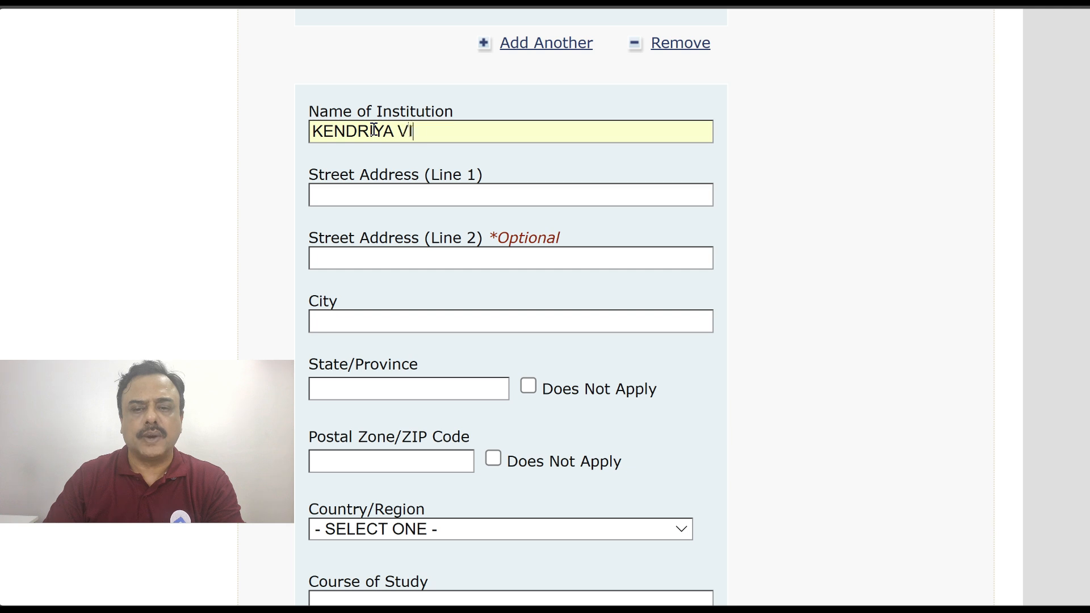
click(412, 198)
text(SOUTHERN COMMANDS)
click(369, 321)
text(PUNE)
scroll(364, 273, down, 3)
click(359, 236)
text(MAHARASHTRA)
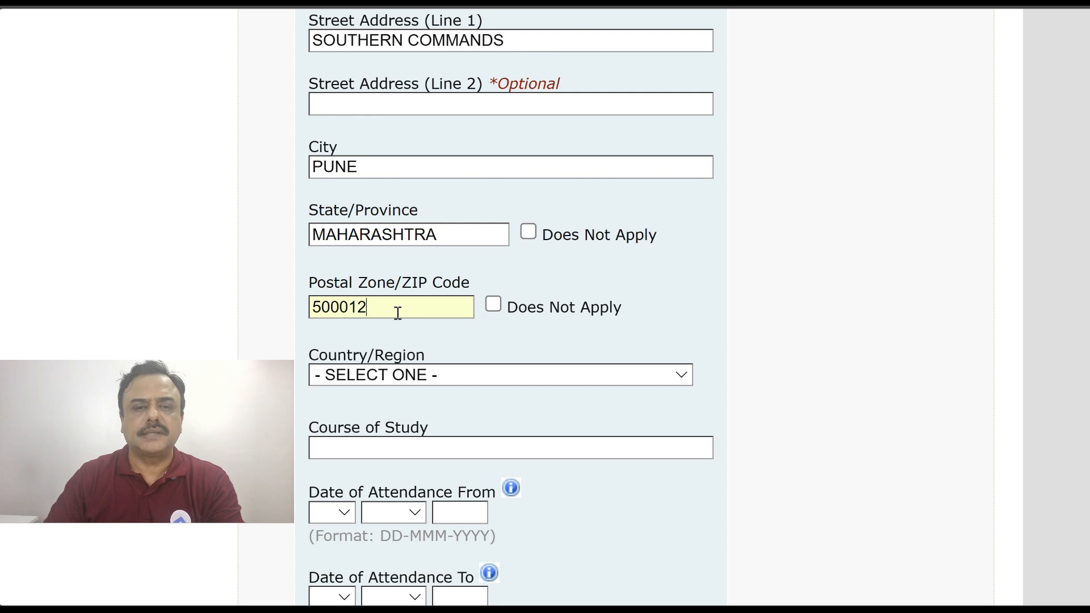
scroll(399, 313, down, 3)
click(448, 224)
text(india)
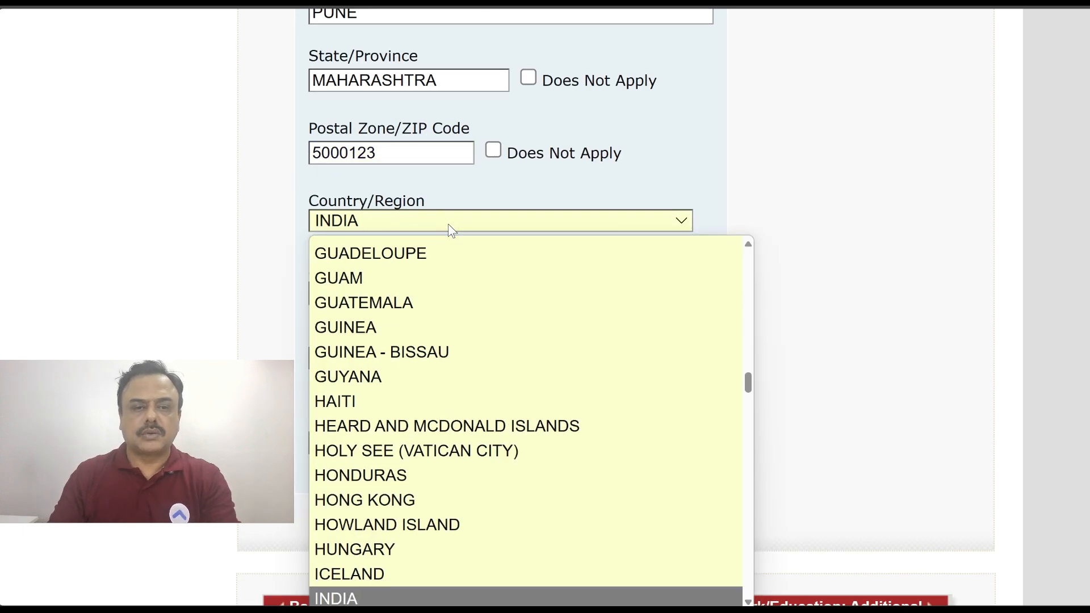
key(Return)
Set the course of study to CLASS XI AND XII, attended from 01 MAY 2017
click(364, 295)
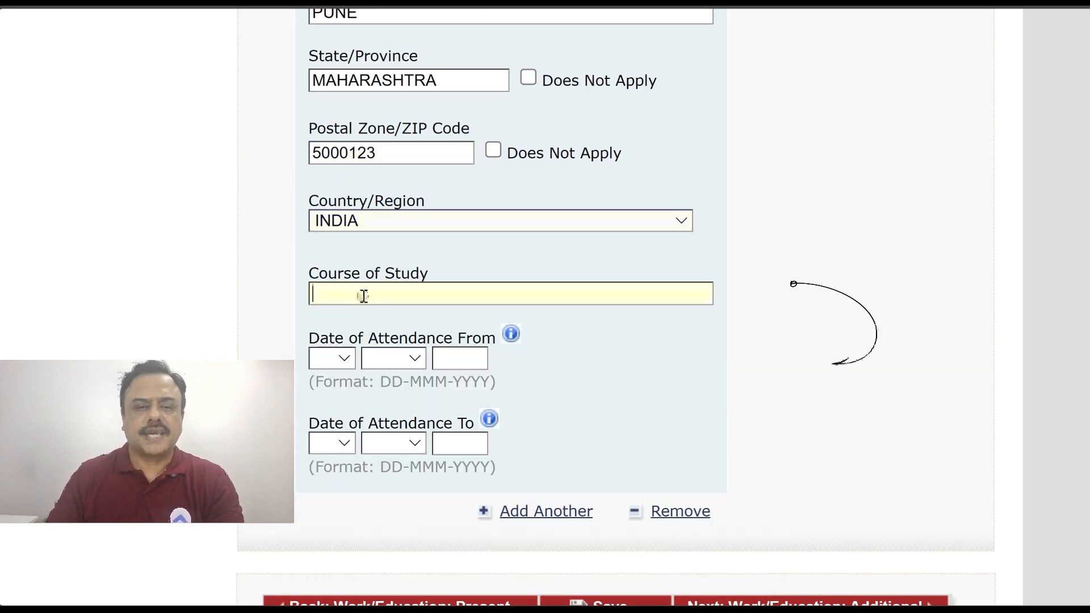
text(CLASS XI AND XII)
scroll(505, 227, up, 1)
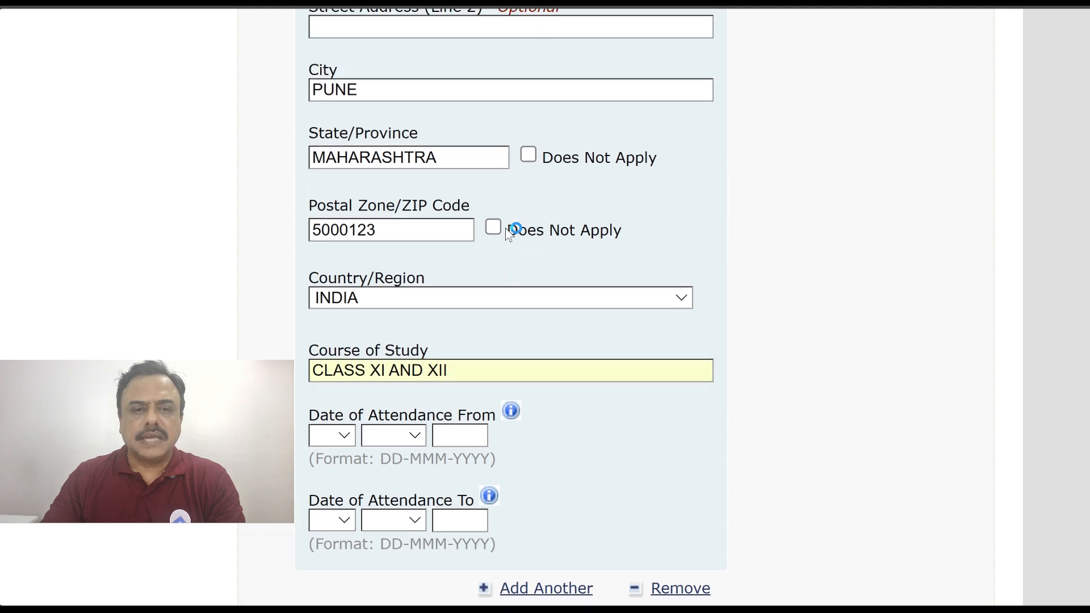
scroll(505, 230, down, 2)
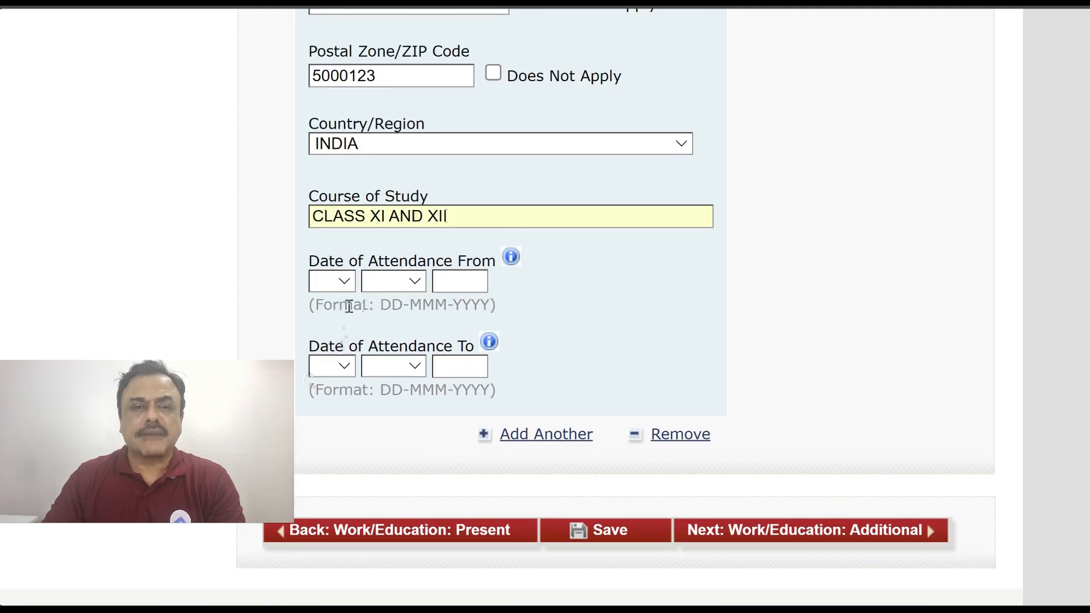
click(334, 284)
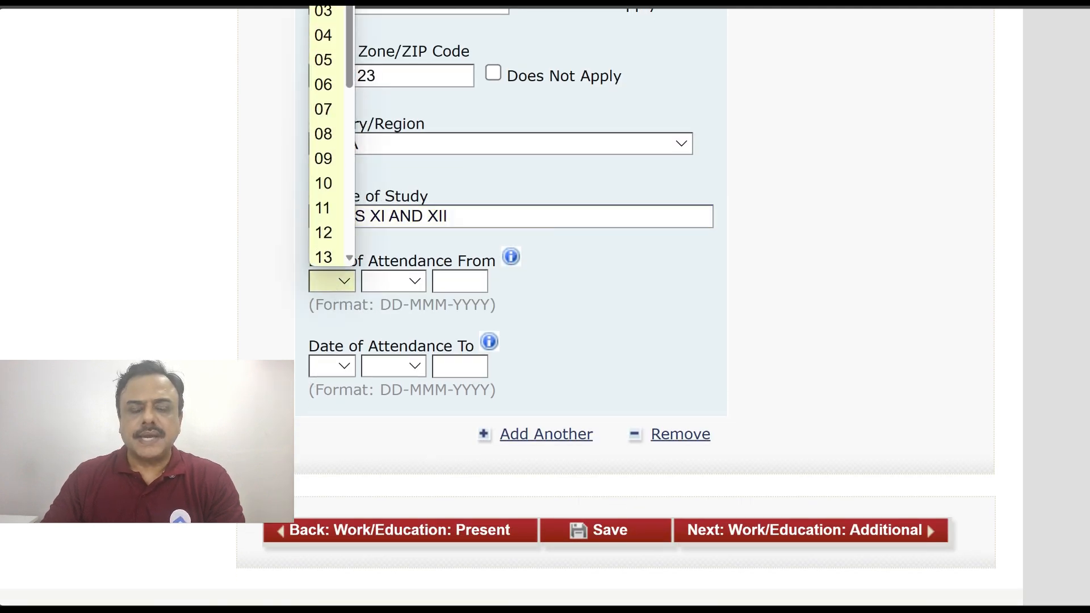
click(325, 1)
click(390, 284)
click(392, 81)
click(462, 284)
text(2017)
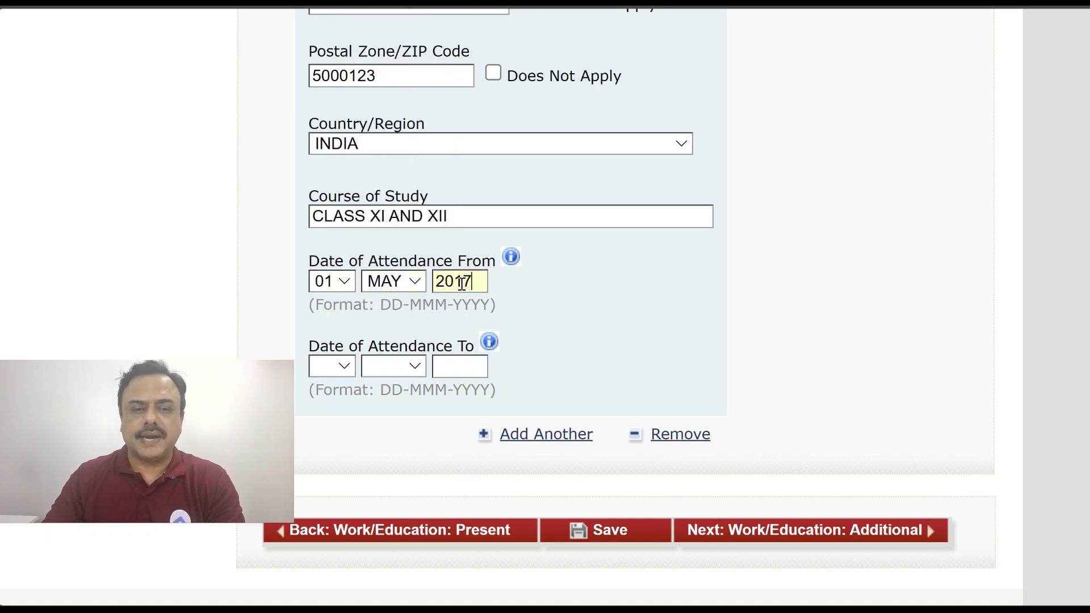
Set the attendance end date to 14 APR 2019 and add another institution entry
click(330, 366)
click(325, 289)
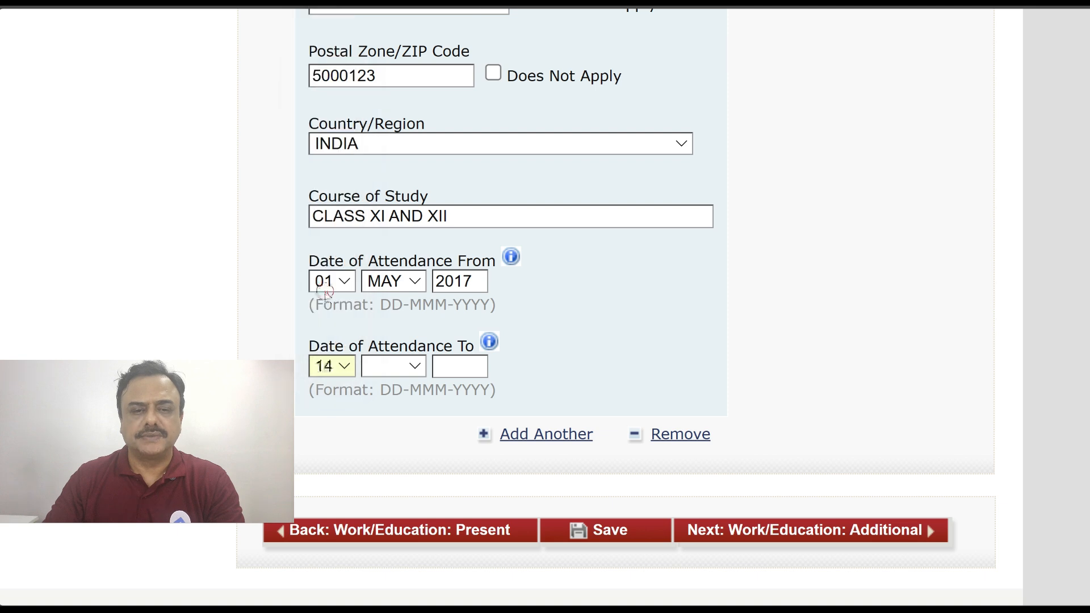
click(335, 368)
scroll(325, 312, down, 5)
click(393, 368)
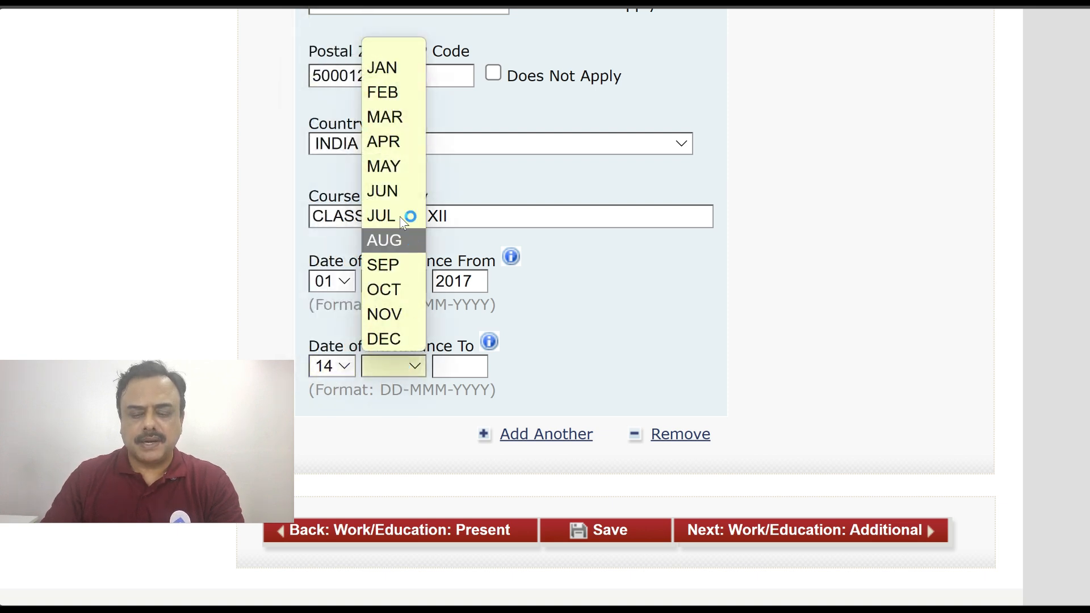
click(392, 191)
click(385, 368)
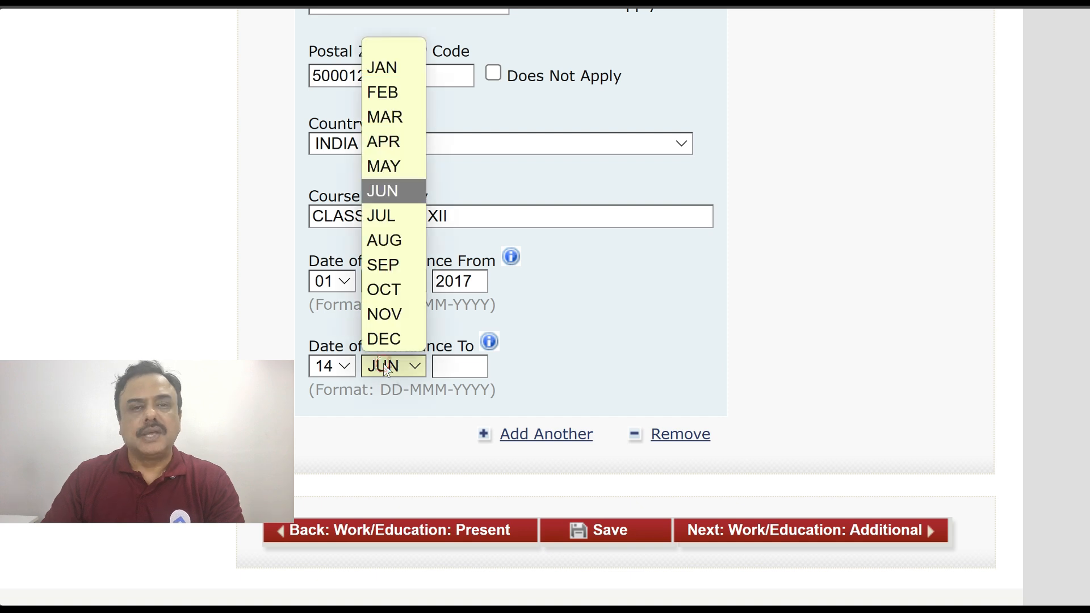
click(384, 141)
text(2019)
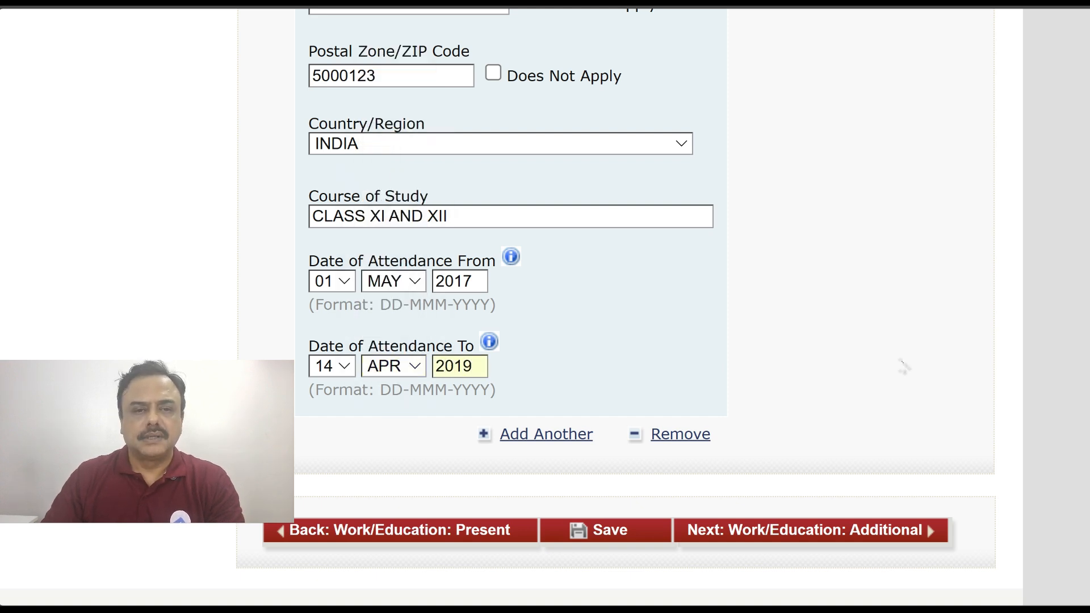
click(862, 379)
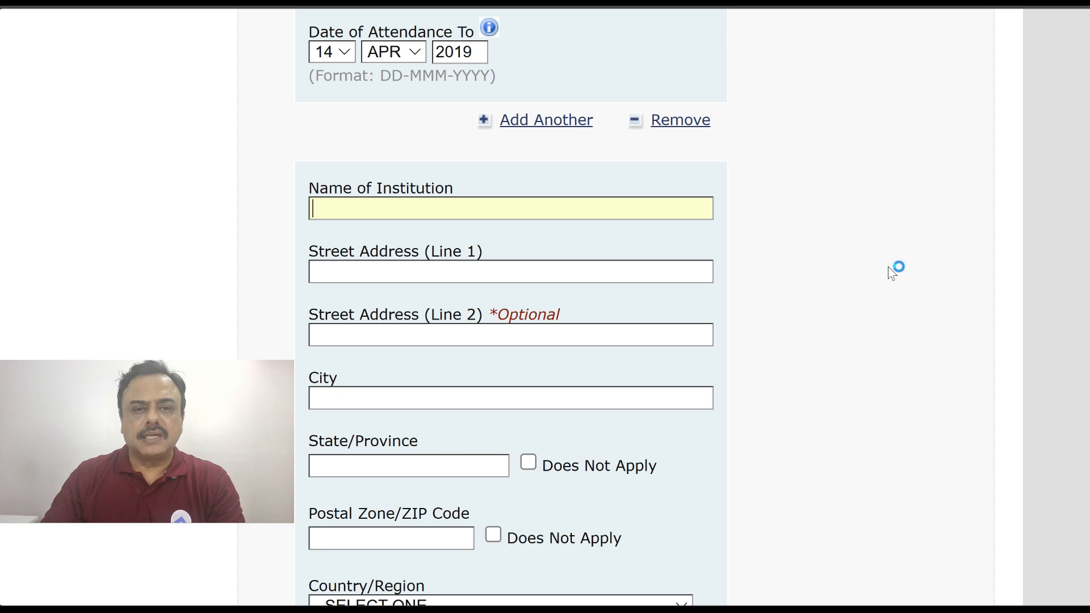
Replace the mistyped GAYATRI VIDYA PAR with ANDHRA UNIVERSITY as the third institution's name
scroll(891, 274, down, 1)
text(GAYAT)
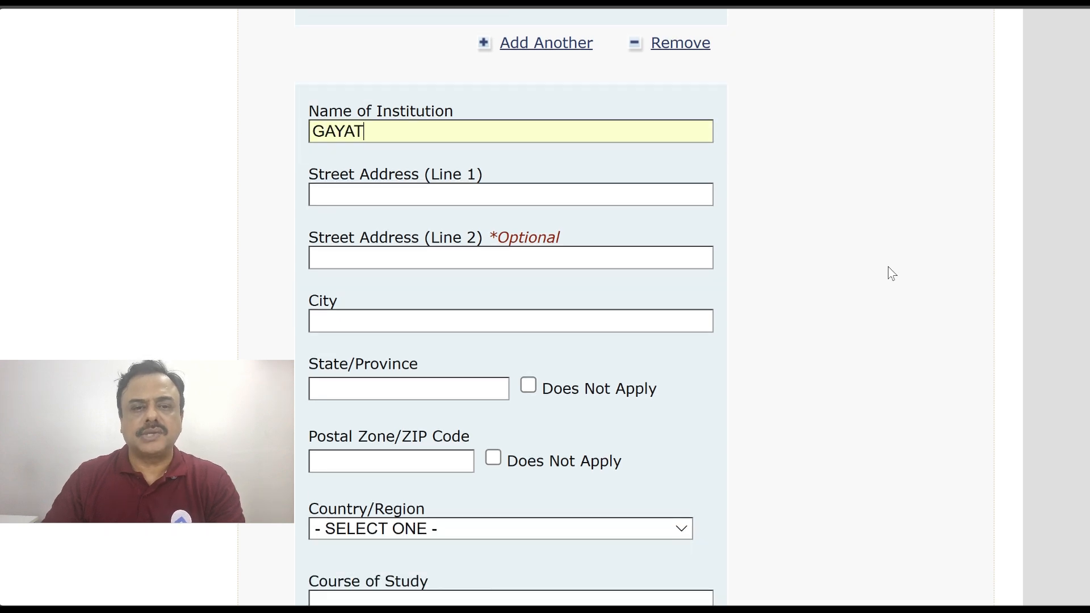
text(RI VIDYA PAR)
key(shift+Left)
key(shift+Left)
key(shift+Left)
key(shift+Left)
key(shift+Left)
key(shift+Left)
key(shift+Left)
key(shift+Left)
key(shift+Left)
key(shift+Left)
key(shift+Left)
key(shift+Left)
key(shift+Left)
key(shift+Left)
key(shift+Left)
key(shift+Left)
key(shift+Left)
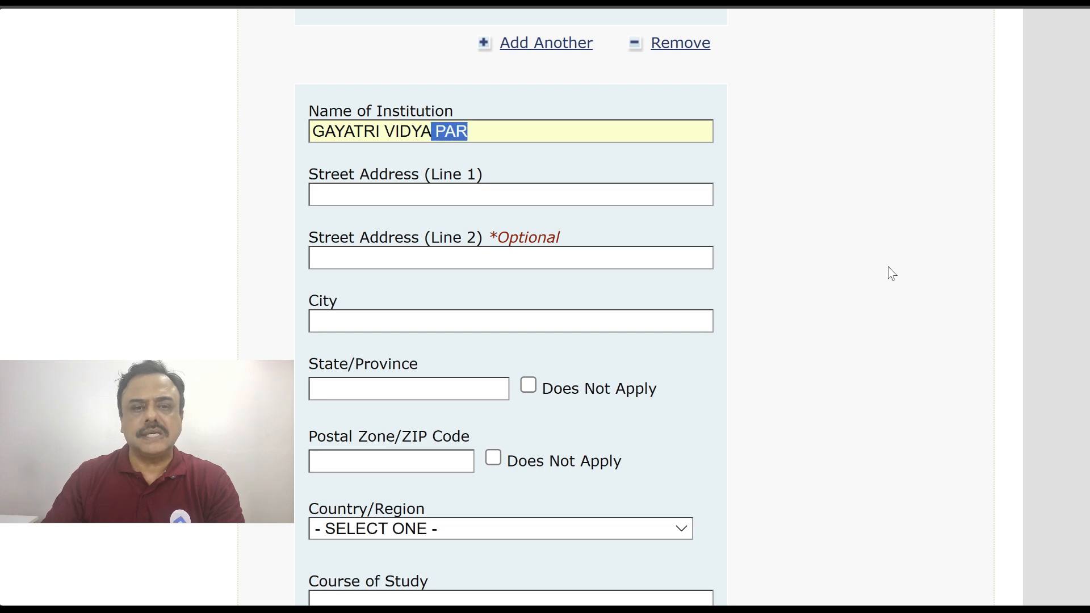
key(BackSpace)
click(435, 194)
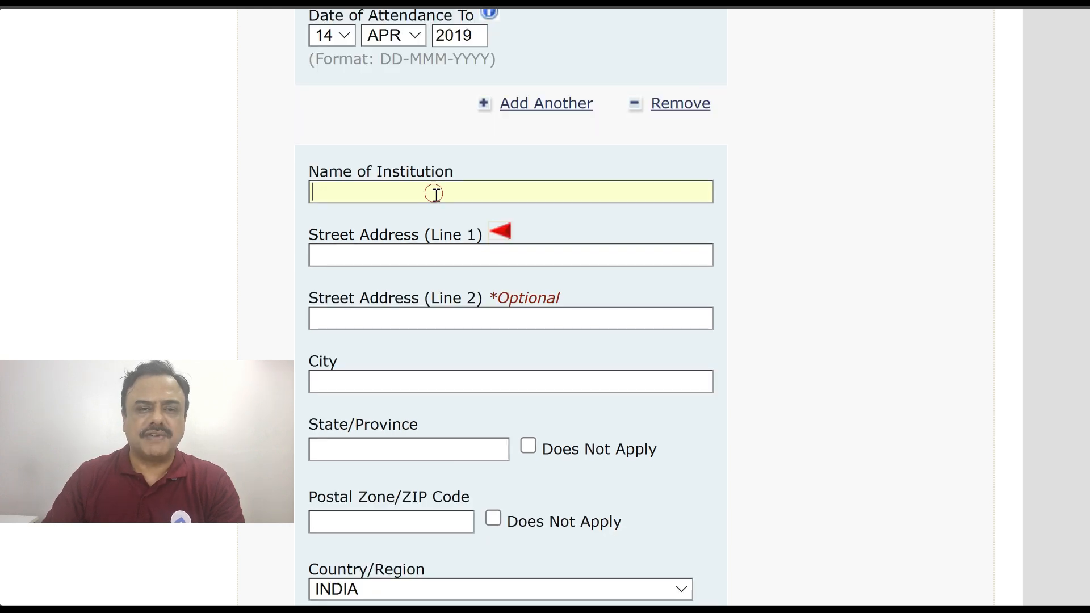
text(ANDHR)
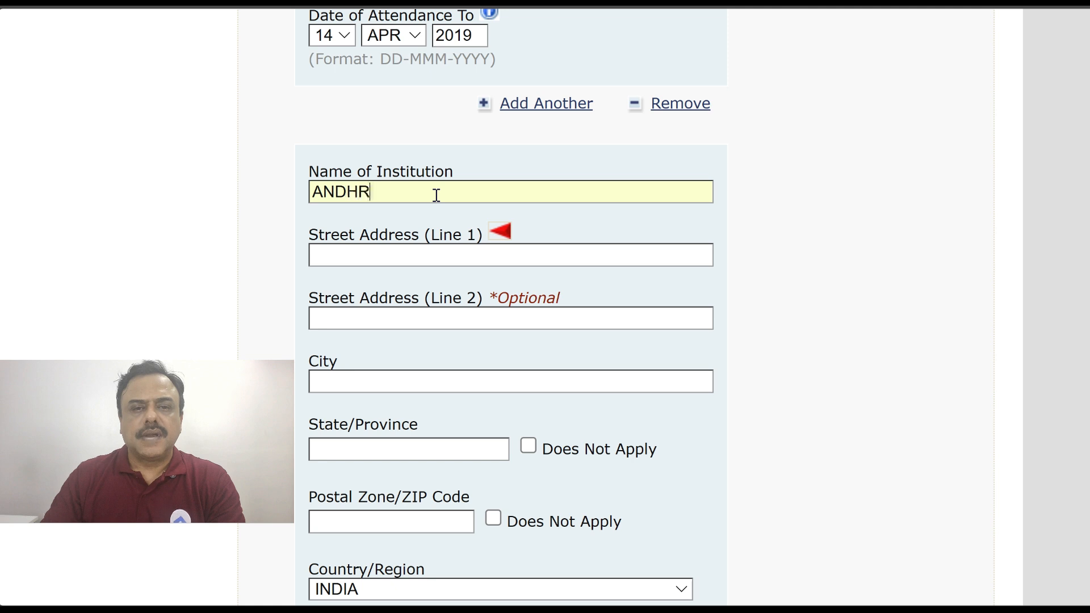
text(A UNIVERITY)
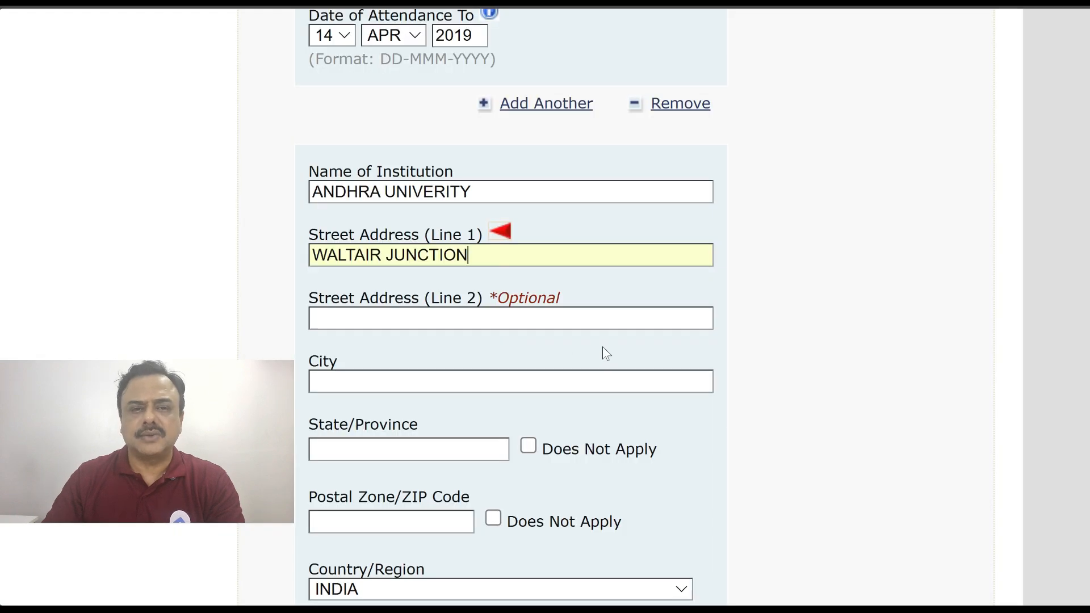
Enter Andhra University's city VISAKHAPATNAM, state ANDHRA PRADESH and postal code starting 53
scroll(602, 349, down, 1)
click(378, 306)
text(VISAKHAPATNAM)
click(350, 374)
text(ANDHRA PRADESH)
scroll(383, 371, down, 1)
click(384, 370)
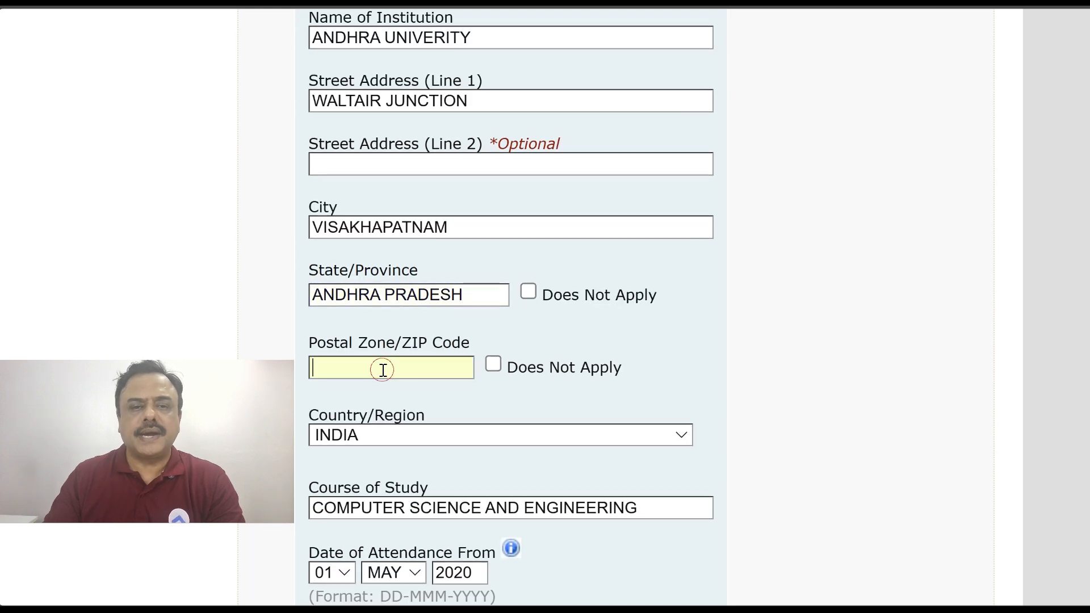
text(530003)
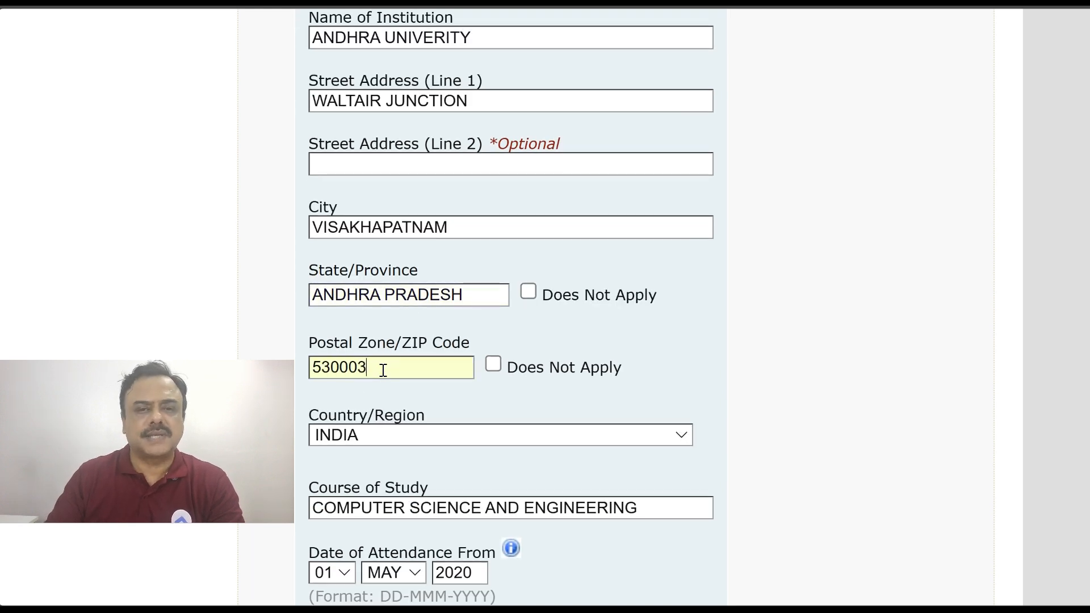
Proceed to the Additional Work/Education/Training Information page
scroll(813, 462, down, 5)
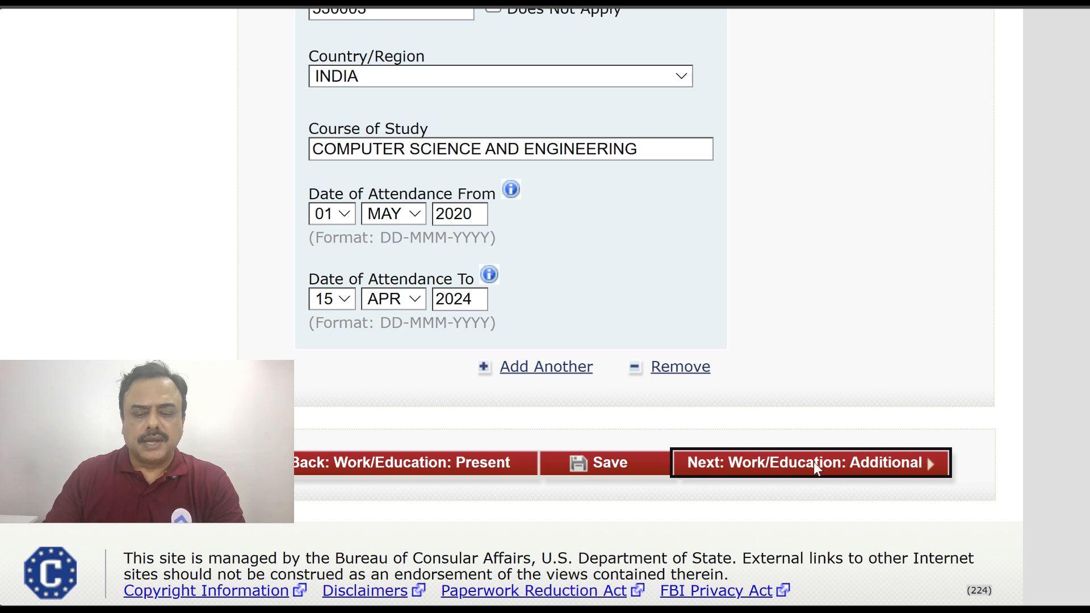
click(813, 462)
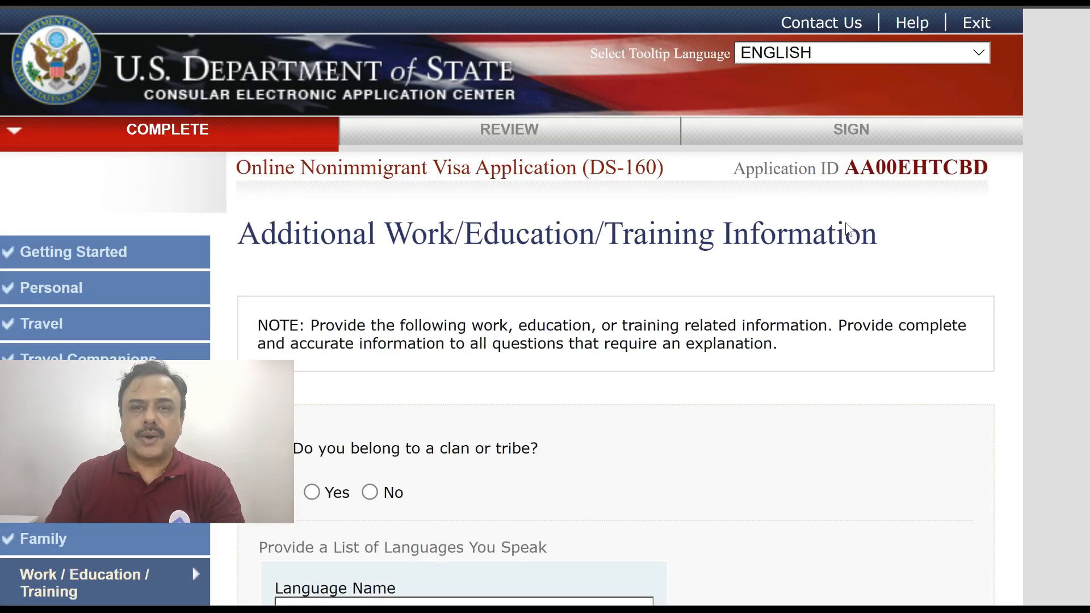
scroll(846, 225, down, 5)
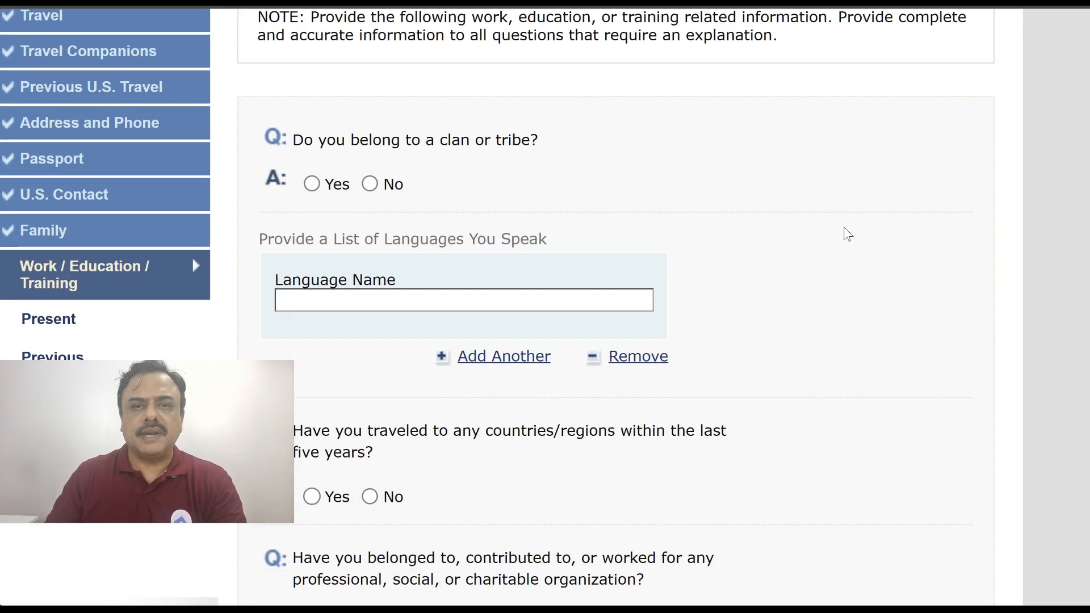
Answer No to the clan or tribe question and list languages ENGLISH, HINDI and TELUGU
click(369, 184)
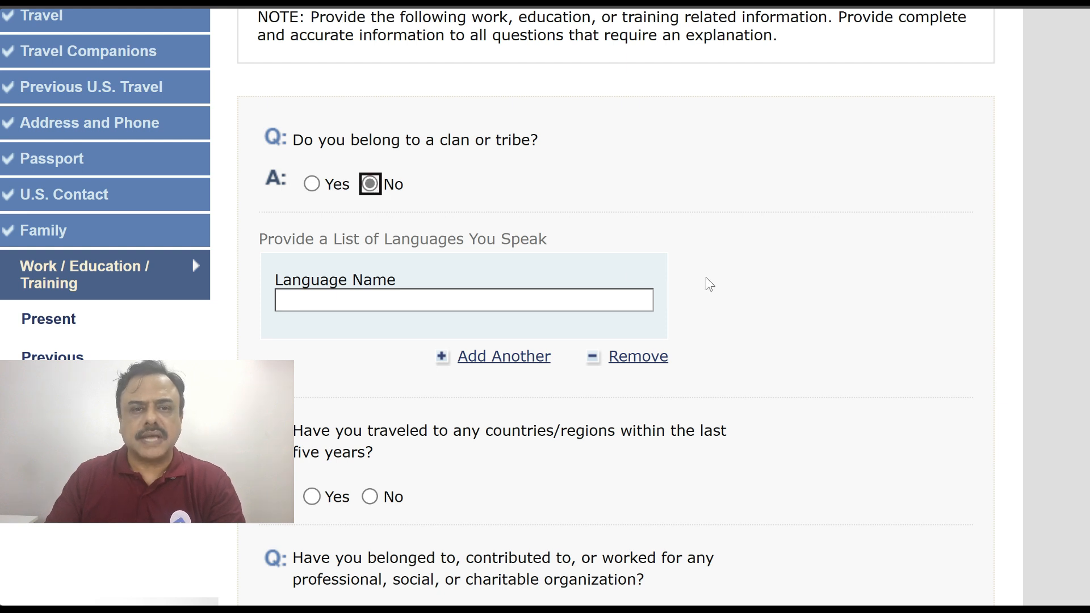
scroll(706, 282, down, 1)
click(488, 227)
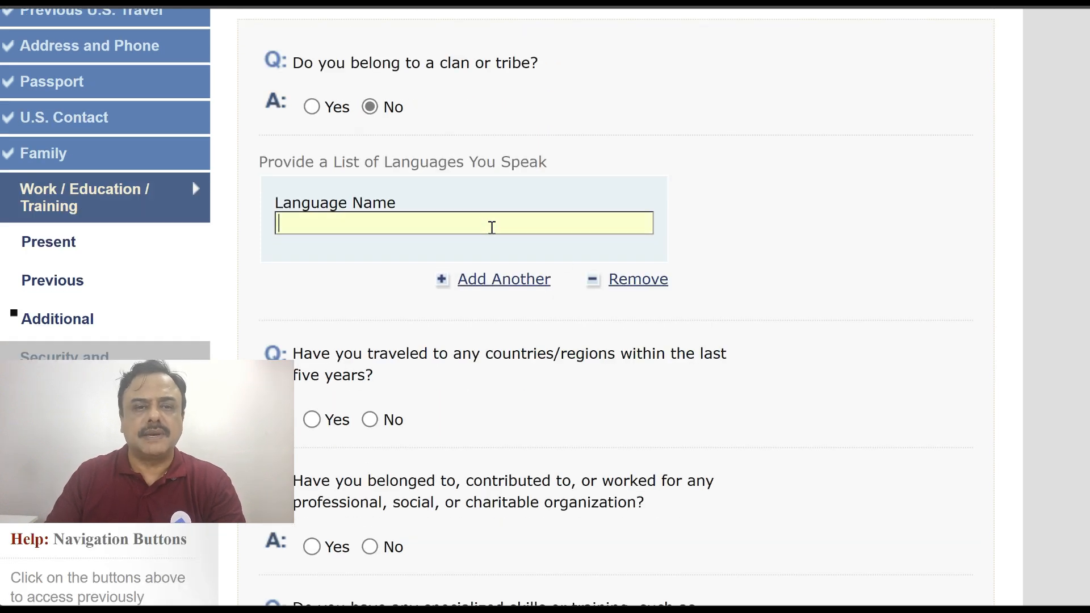
text(ENGLISH)
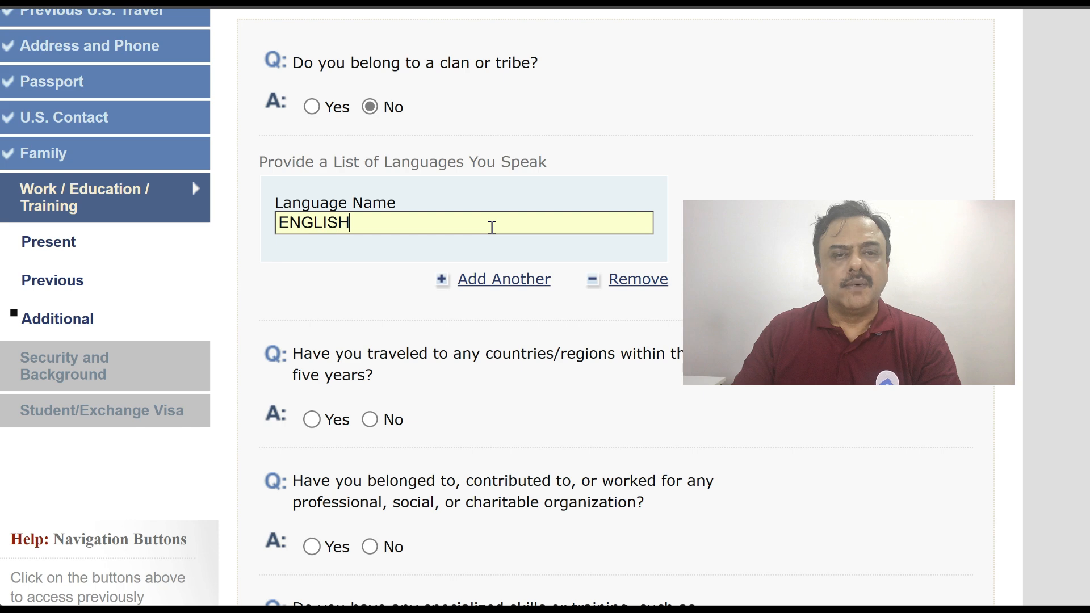
click(500, 279)
text(HINDI)
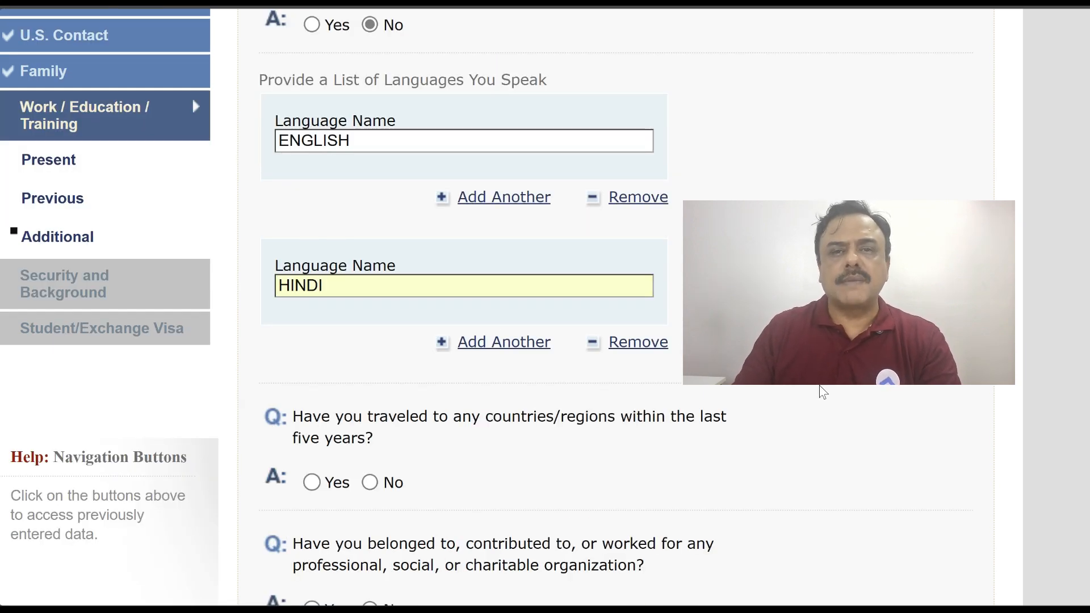
click(548, 339)
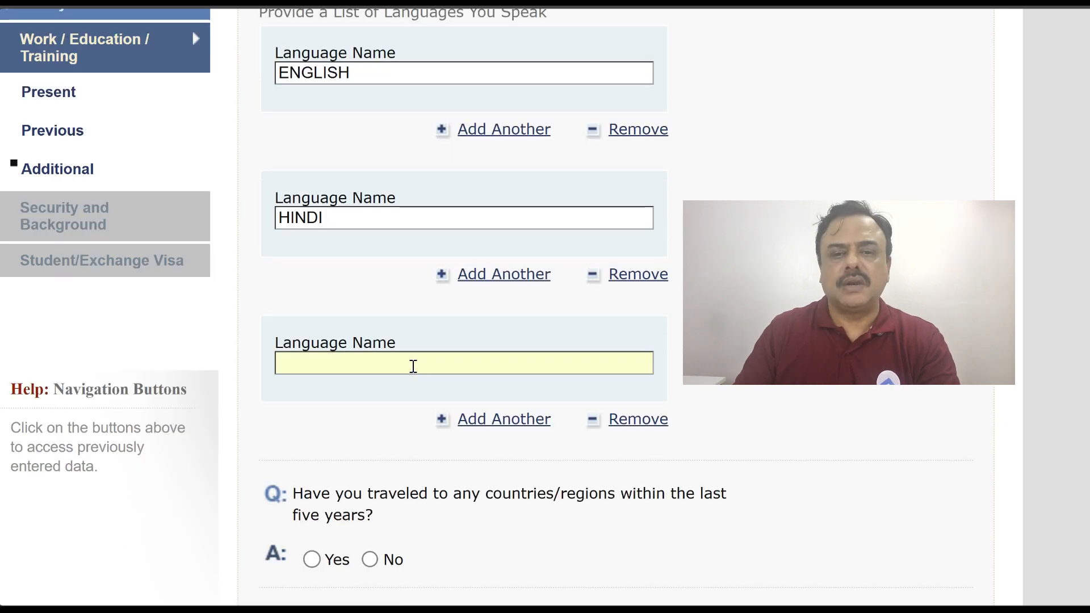
text(TELUGU)
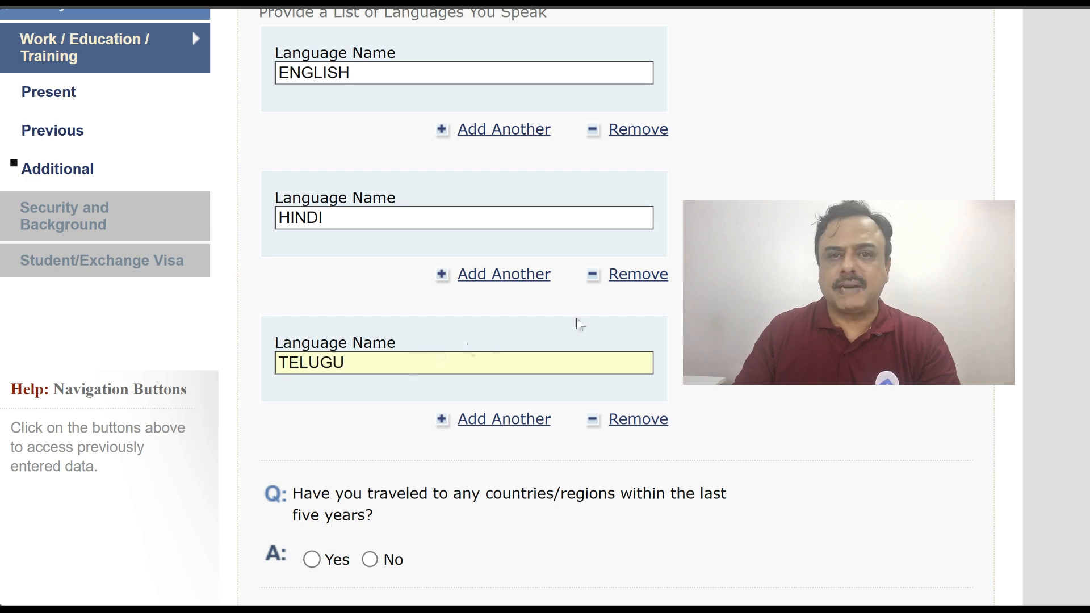
Answer Yes to travel in the last five years, listing ITALY as visited
scroll(328, 278, down, 5)
click(311, 251)
click(382, 312)
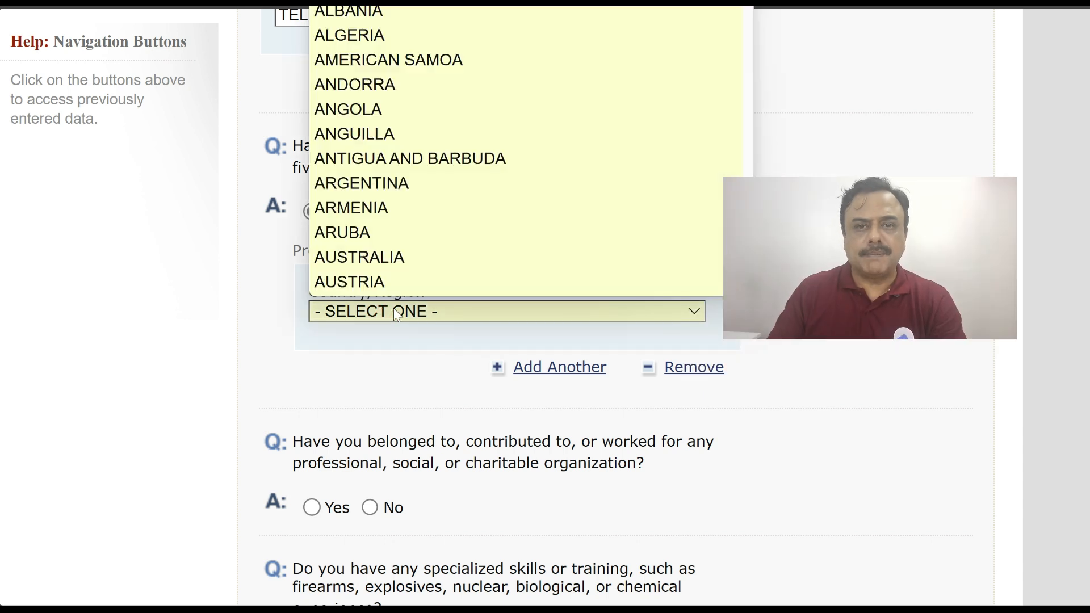
text(ki)
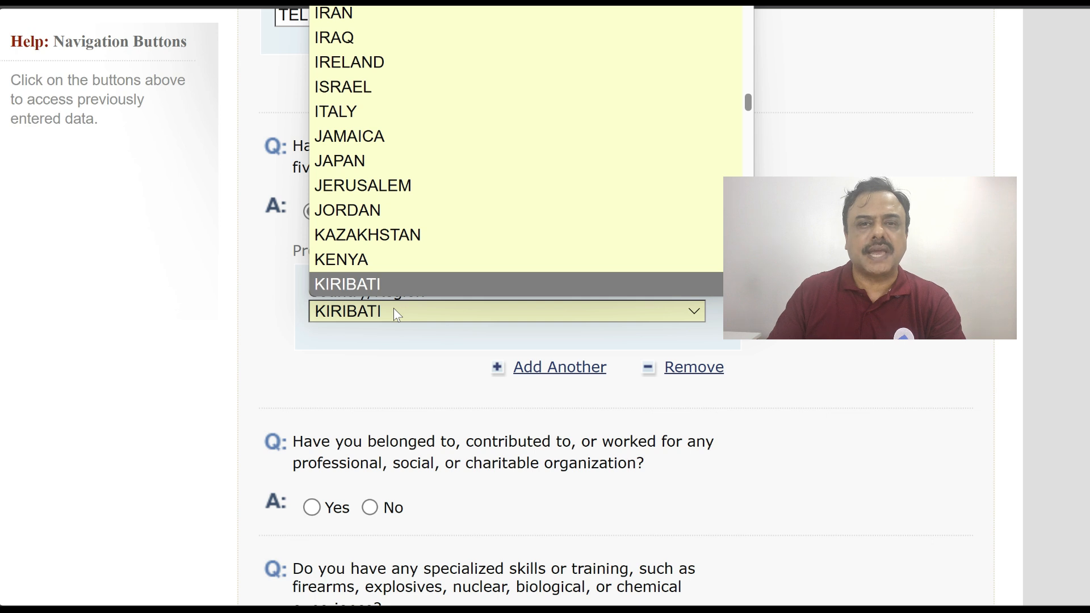
click(519, 111)
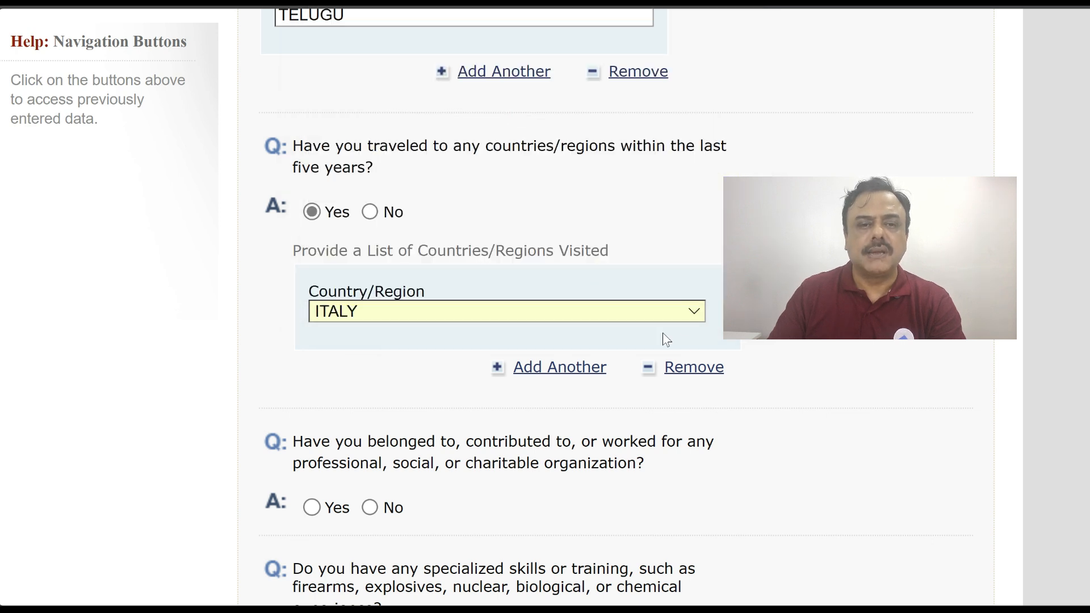
Answer No to organization, specialized skills, military and paramilitary questions, then continue to Security and Background
scroll(663, 333, down, 2)
scroll(499, 307, down, 2)
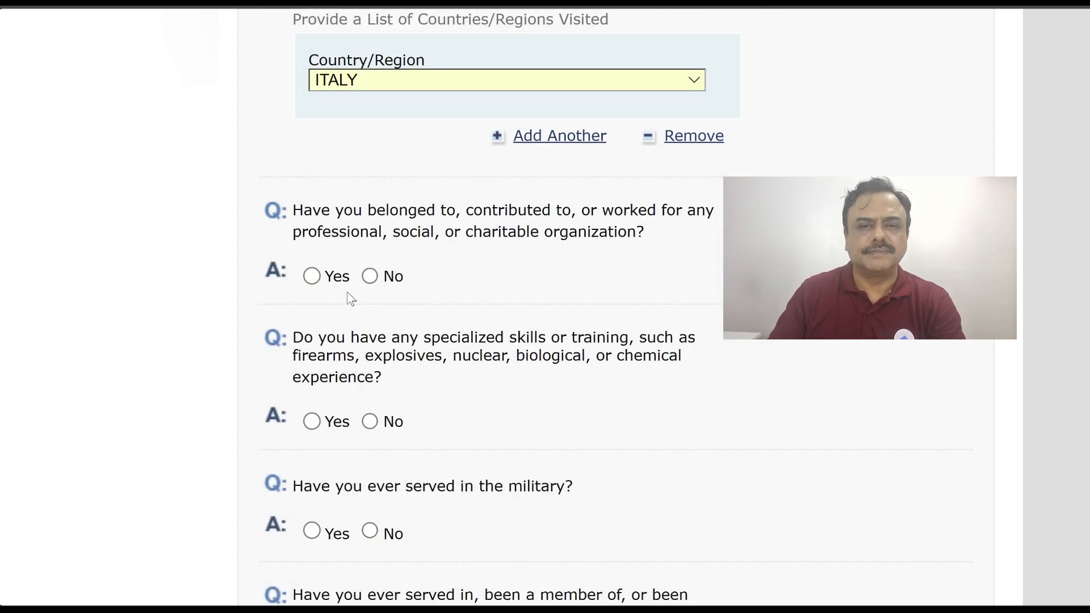
click(370, 276)
scroll(519, 331, down, 5)
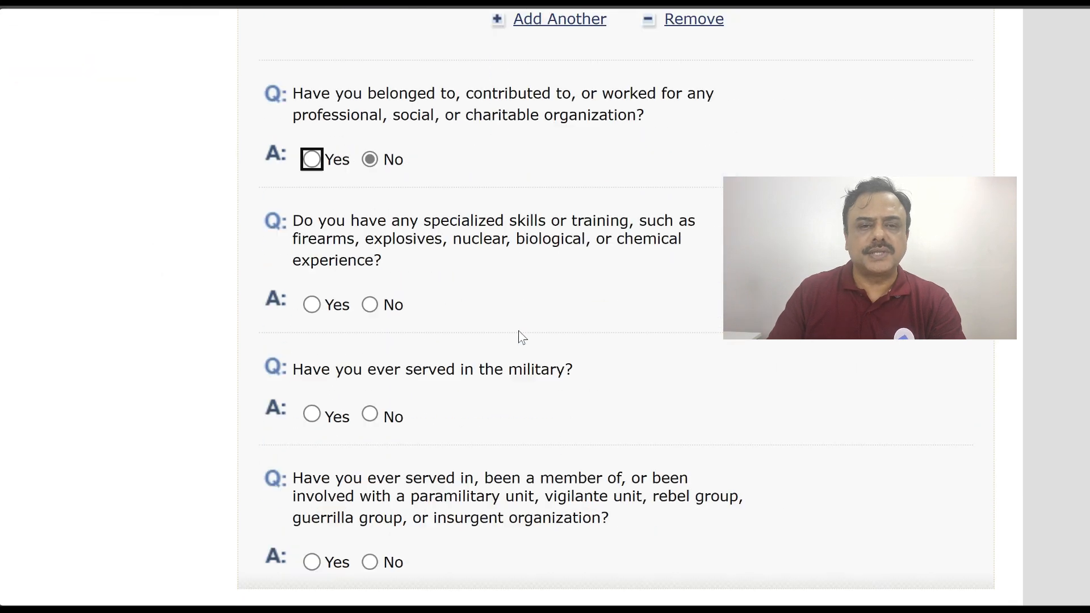
click(368, 282)
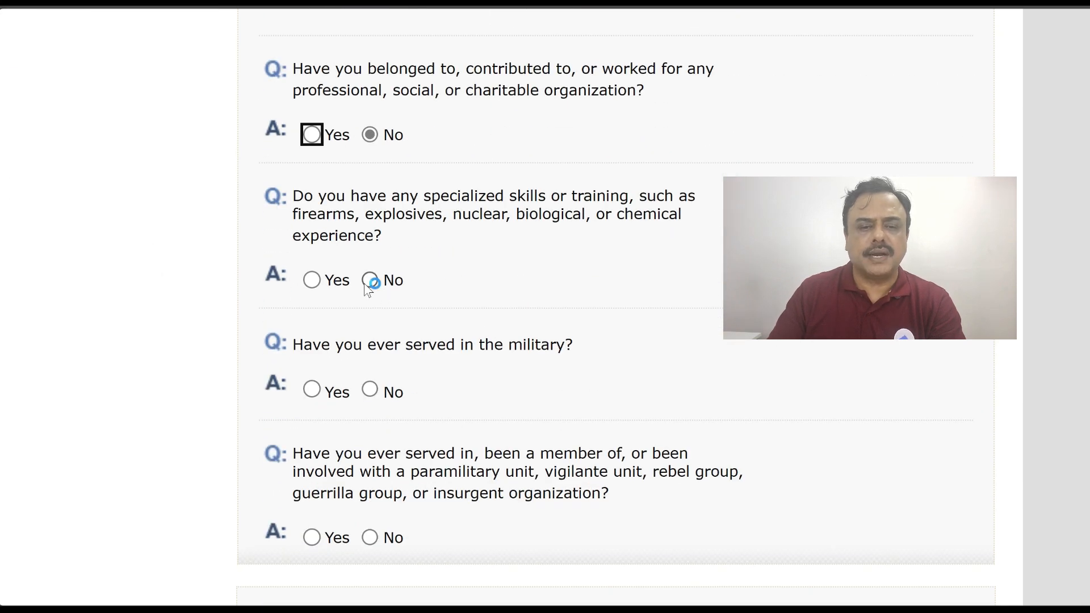
click(370, 391)
scroll(503, 473, down, 5)
scroll(503, 472, down, 1)
click(370, 330)
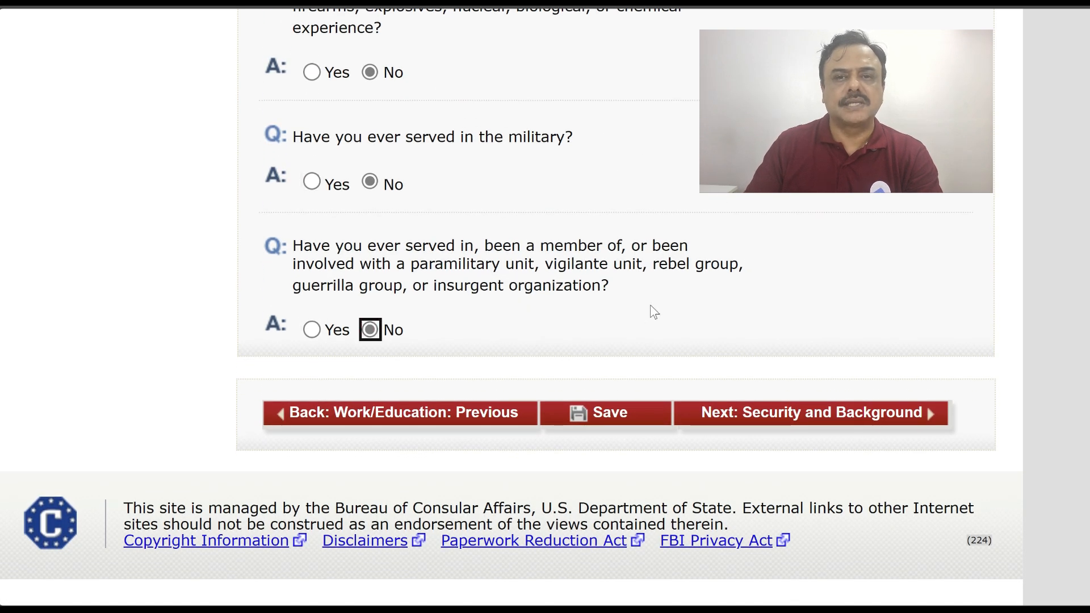
click(787, 417)
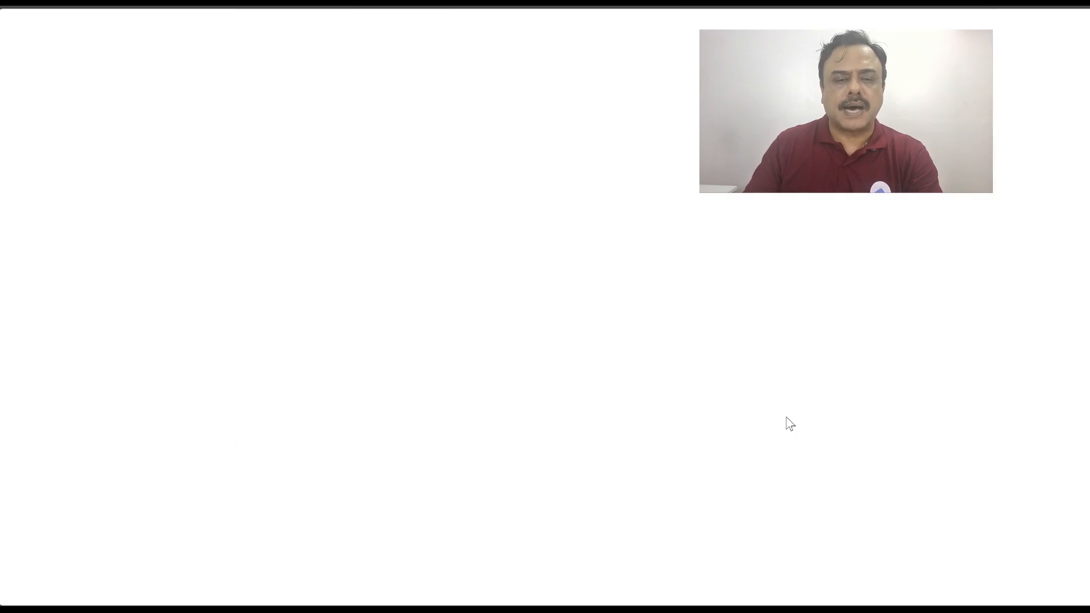
Answer No to the Part 1 disease, disorder and drug abuse questions and continue to Part 2
scroll(721, 350, down, 1)
scroll(721, 349, down, 3)
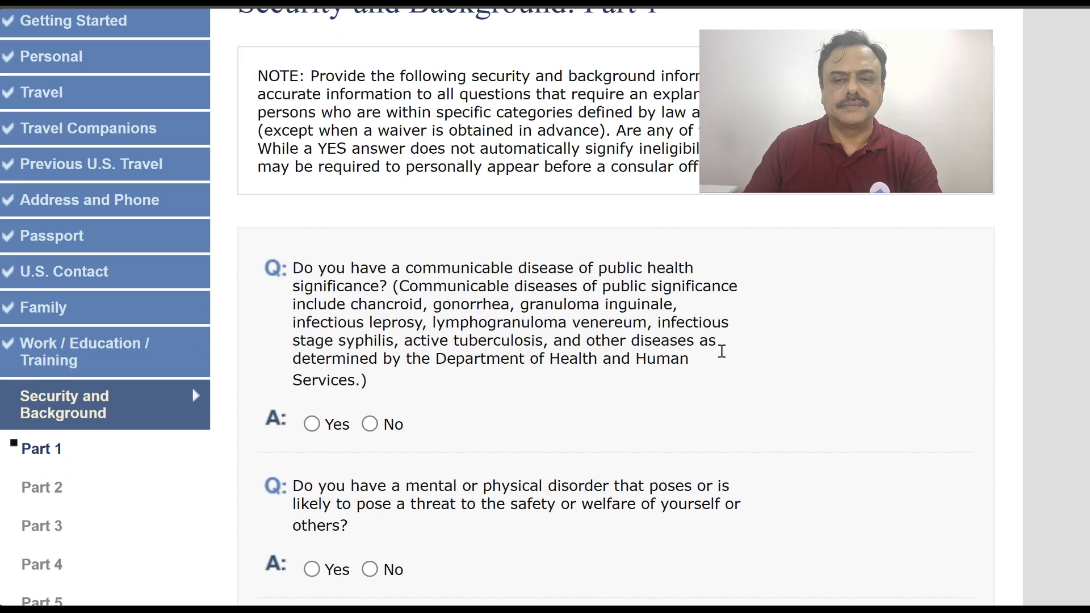
scroll(722, 355, down, 4)
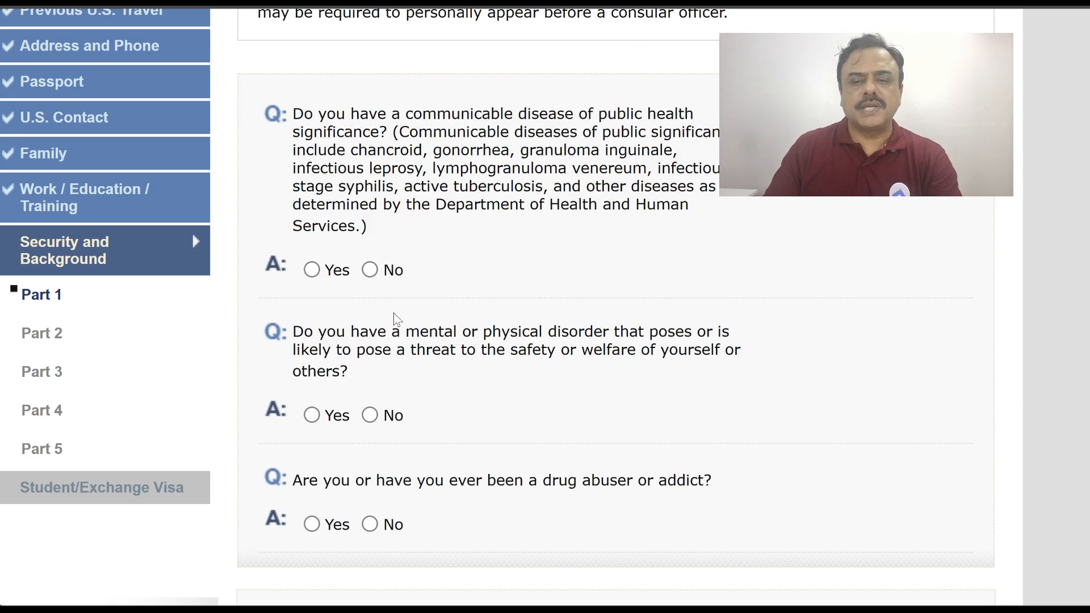
click(370, 270)
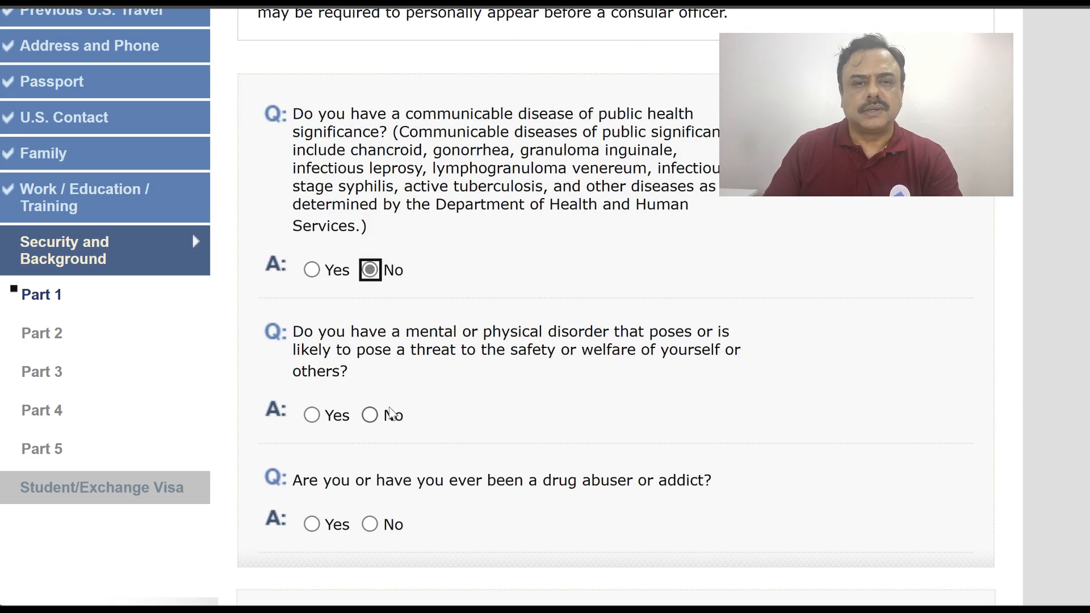
click(397, 414)
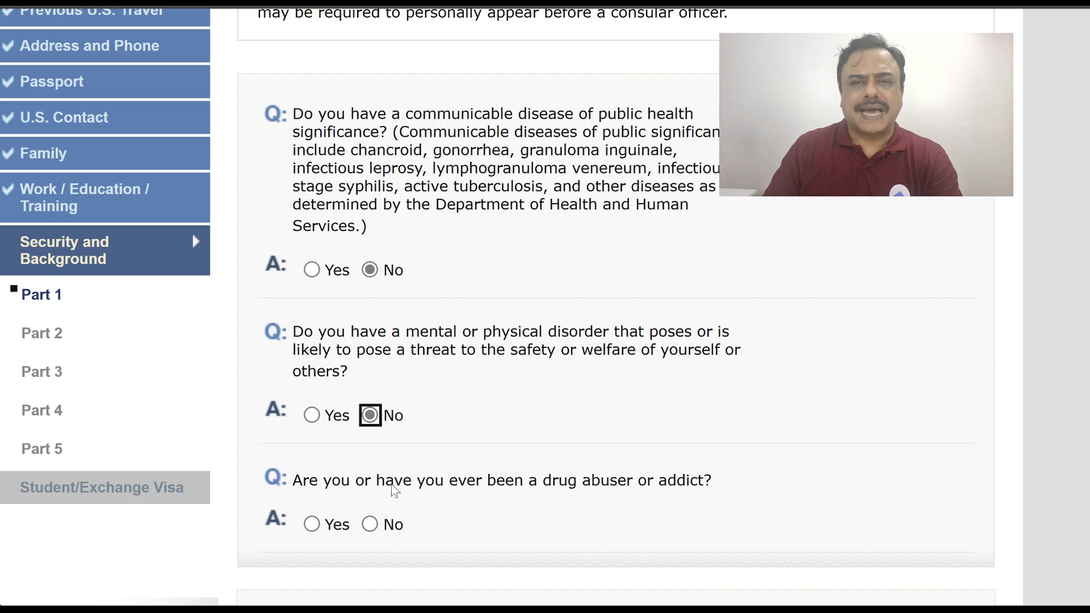
click(370, 524)
scroll(820, 376, down, 6)
click(810, 247)
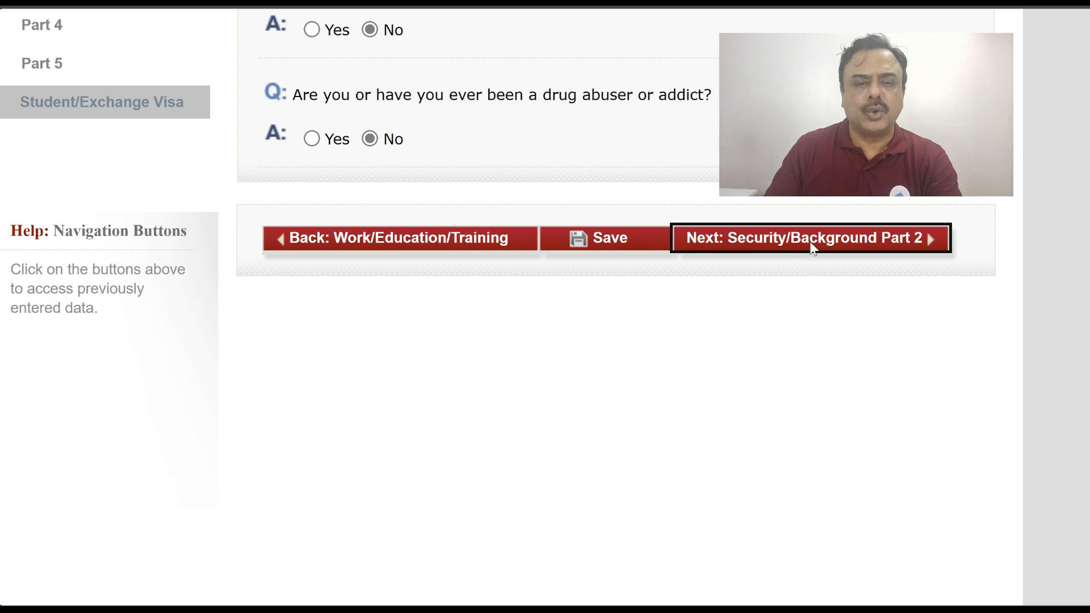
Answer No to the arrest and controlled substances questions in Part 2
scroll(810, 242, down, 4)
scroll(814, 248, down, 3)
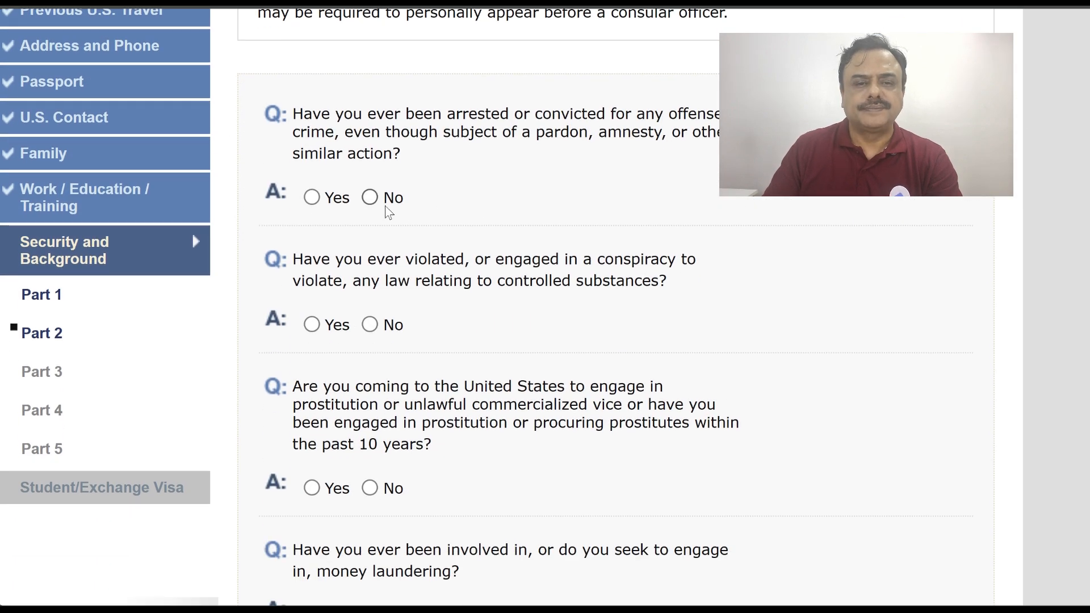
click(370, 197)
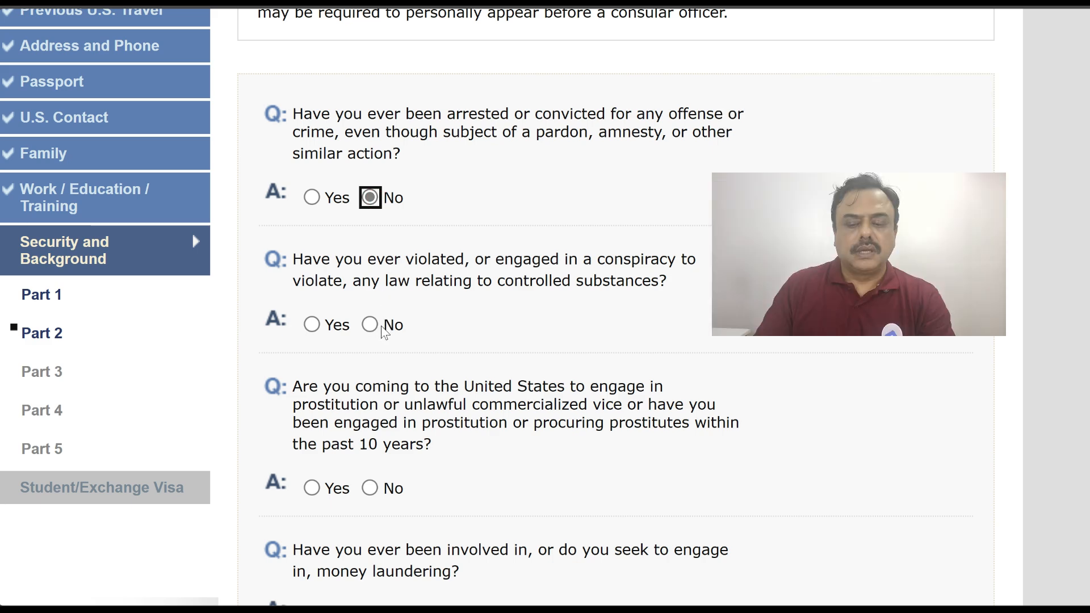
click(311, 198)
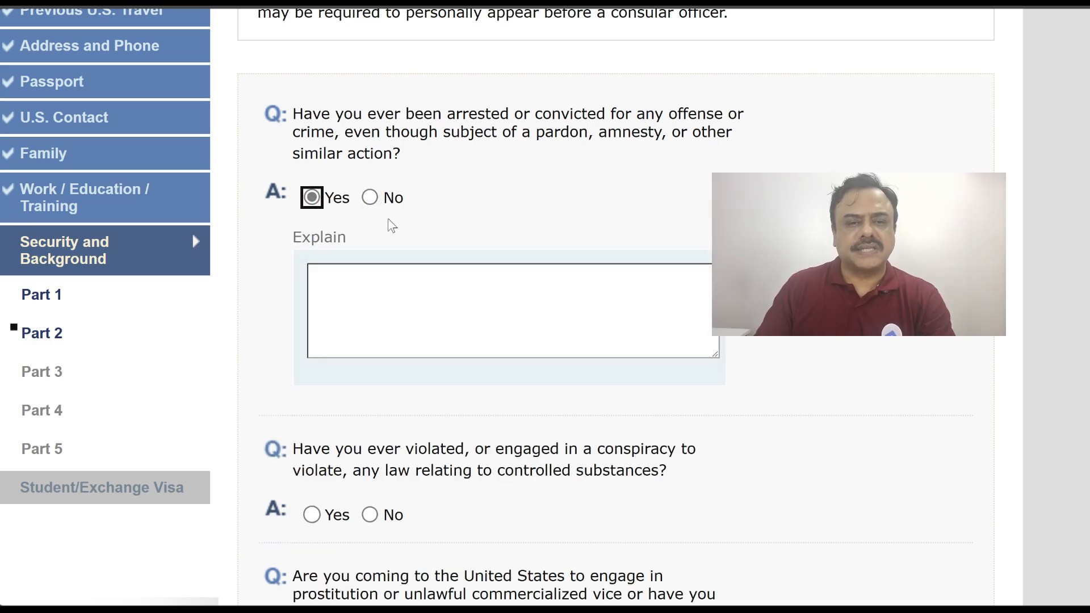
click(371, 197)
scroll(369, 181, down, 3)
click(311, 171)
click(370, 170)
scroll(518, 213, down, 2)
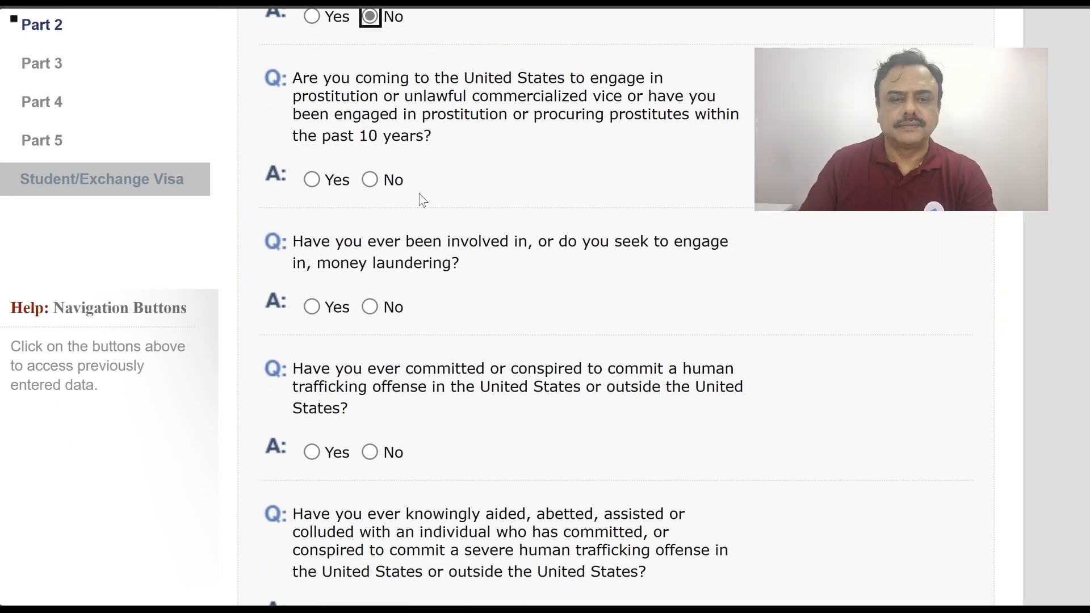
Answer No to the prostitution, money laundering and trafficking questions, then continue to Part 3
click(369, 181)
click(370, 307)
click(370, 452)
scroll(388, 259, down, 6)
click(369, 233)
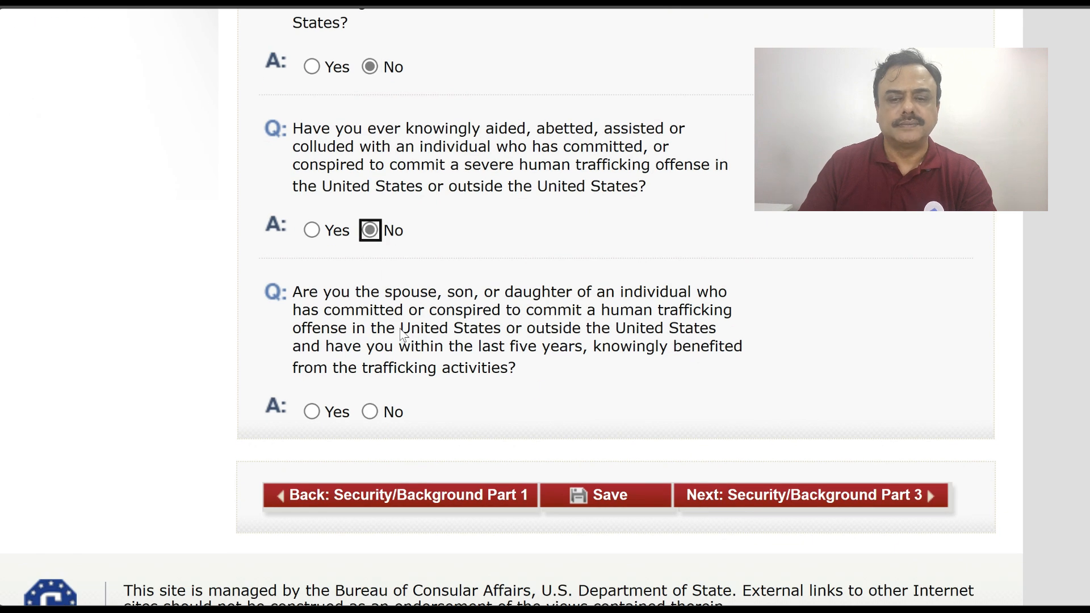
click(370, 412)
click(778, 497)
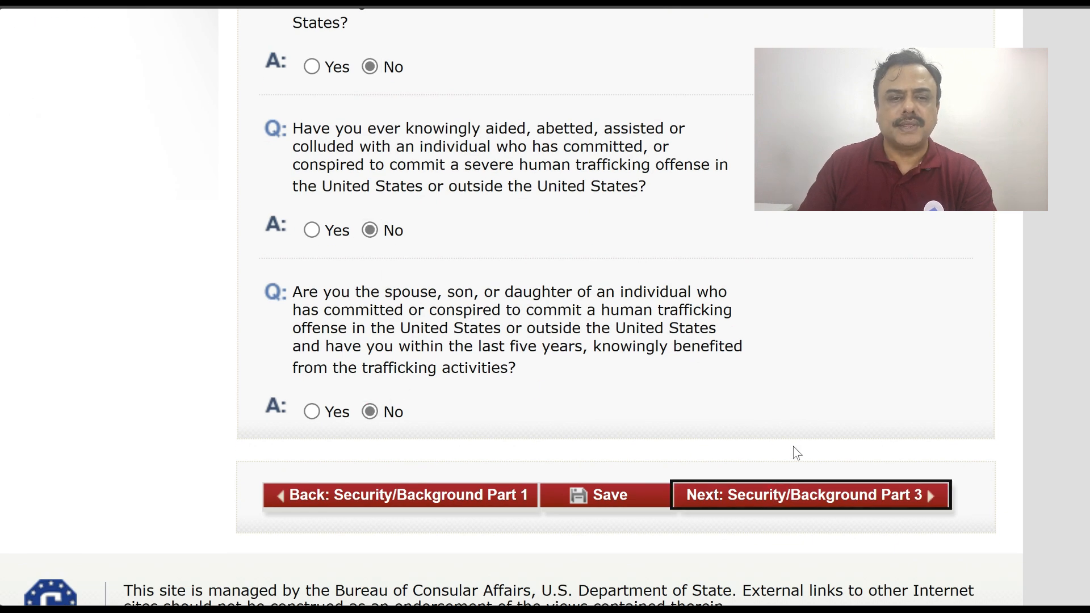
scroll(653, 237, down, 7)
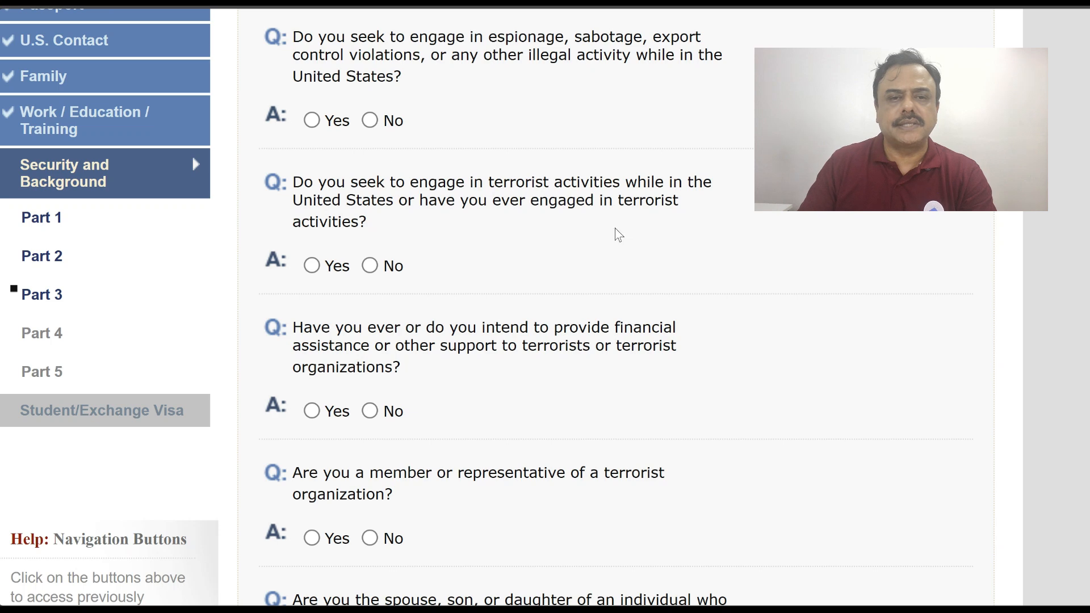
Answer No to the Part 3 espionage and terrorism-related questions
click(369, 121)
click(311, 266)
click(370, 266)
scroll(567, 266, down, 4)
click(371, 181)
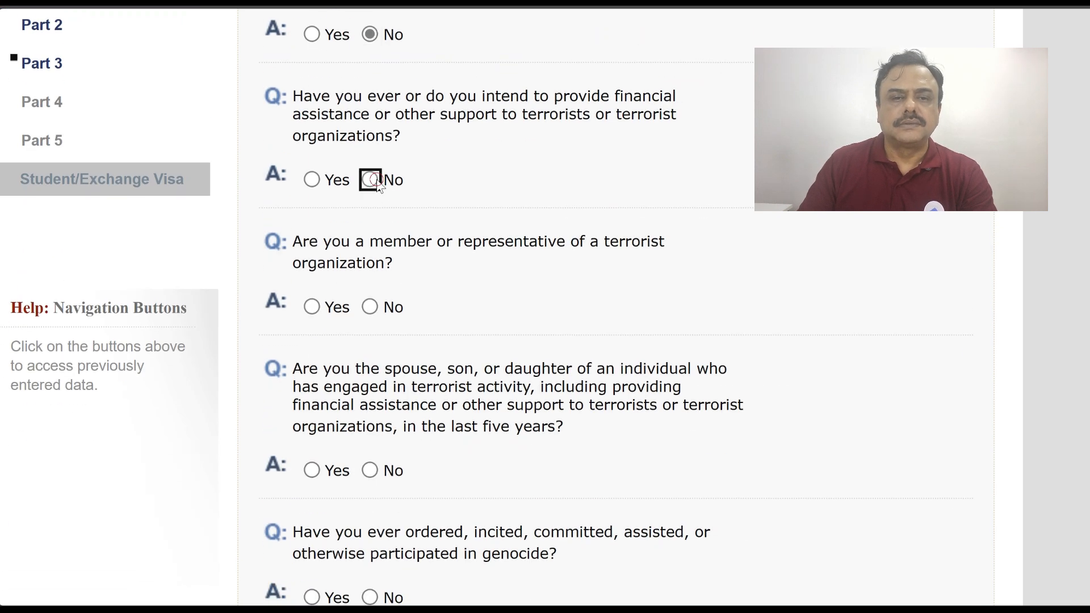
click(370, 306)
scroll(433, 312, down, 3)
click(369, 314)
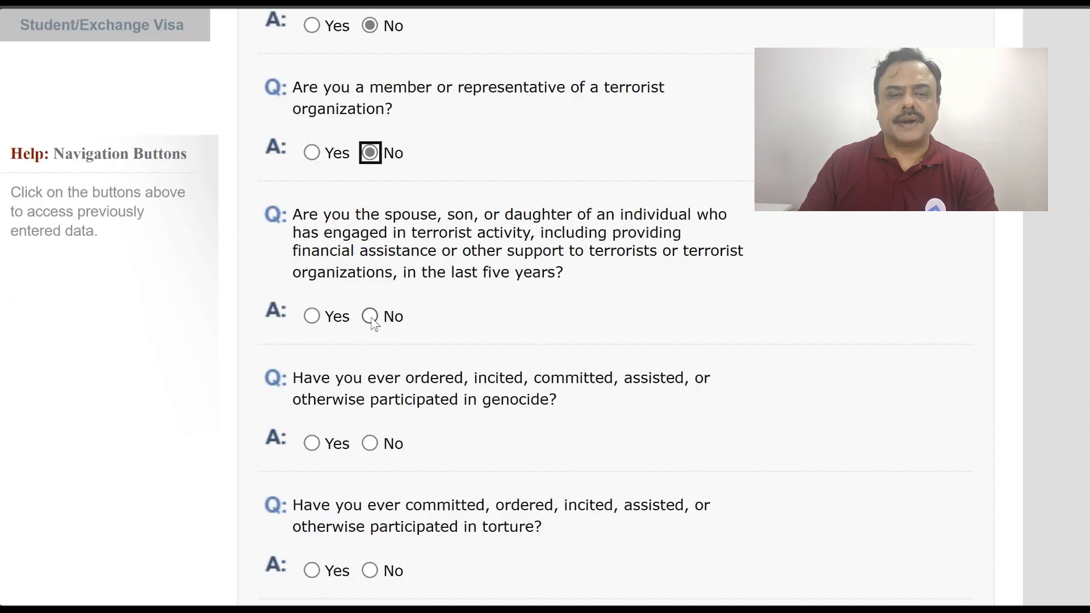
scroll(513, 294, down, 5)
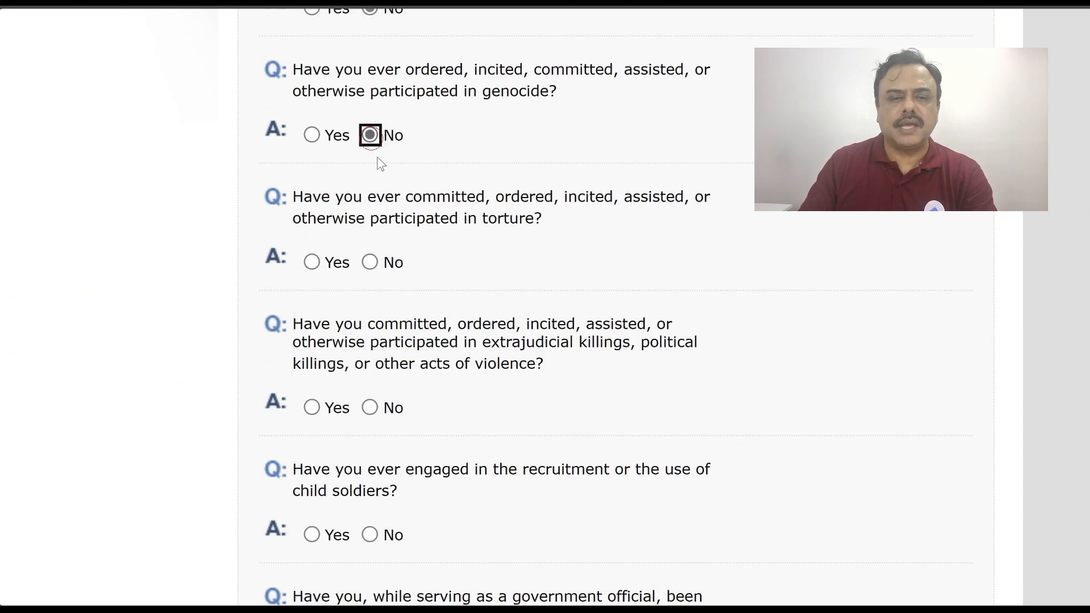
Answer No to the torture, killings, child soldiers, religious freedom, population control and organ questions
click(370, 263)
scroll(529, 264, down, 4)
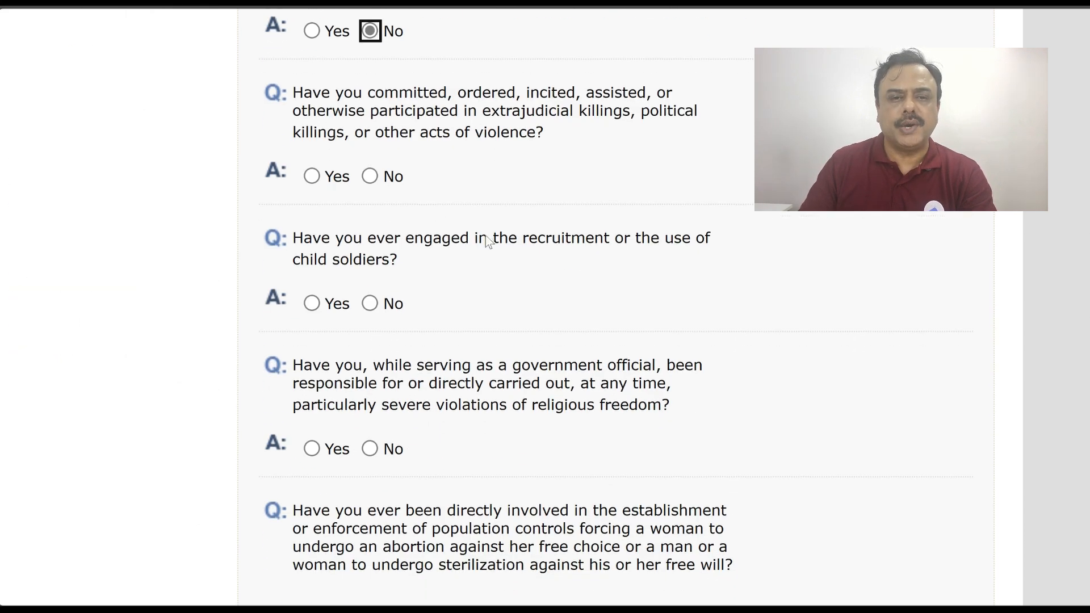
click(371, 176)
click(370, 304)
scroll(514, 303, down, 4)
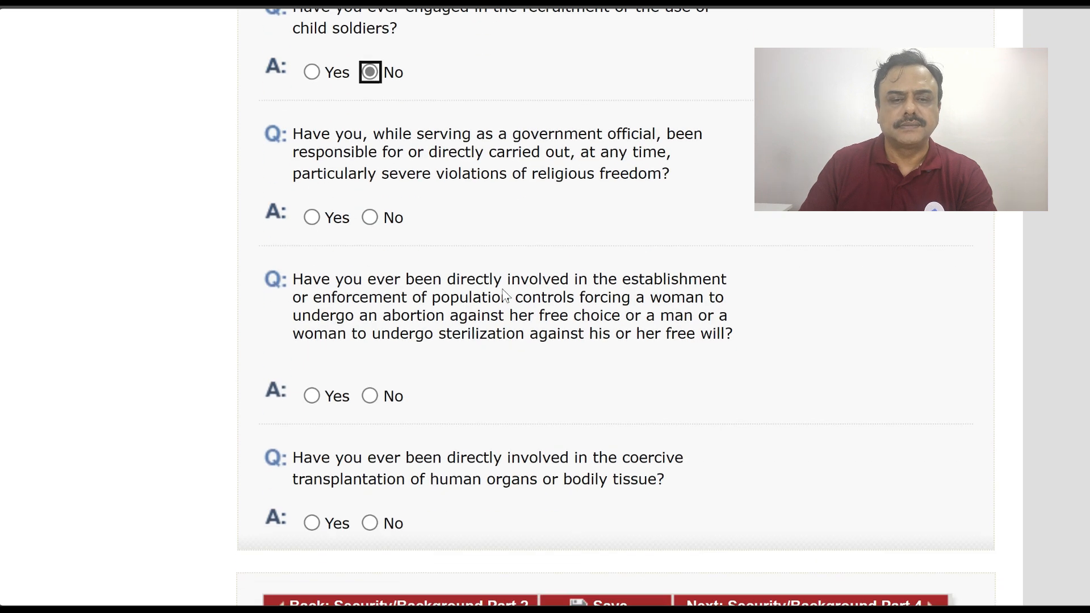
click(370, 217)
scroll(590, 260, down, 3)
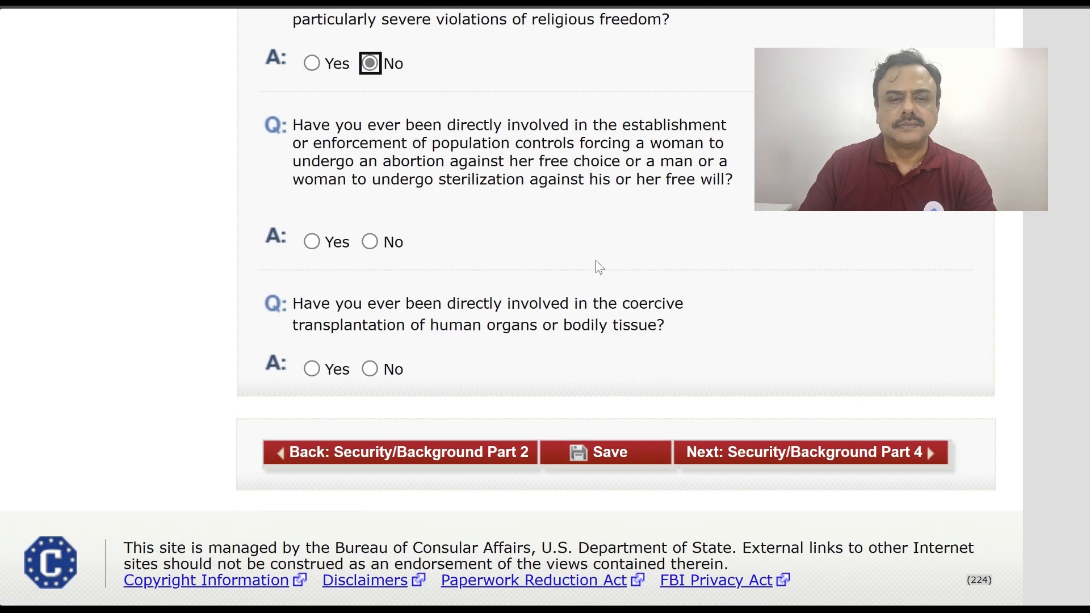
click(370, 242)
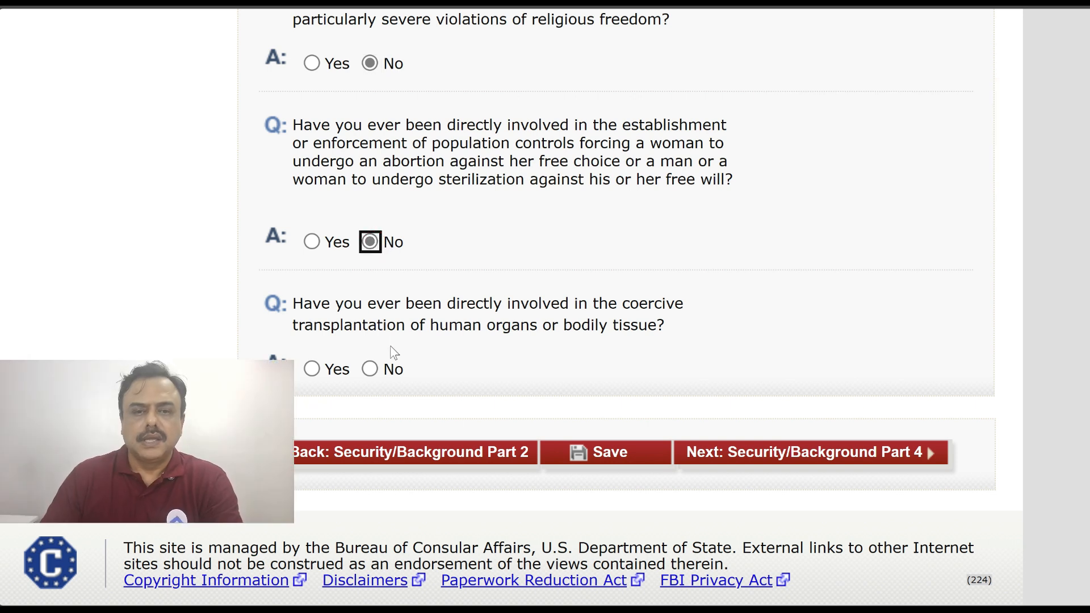
click(370, 369)
click(781, 453)
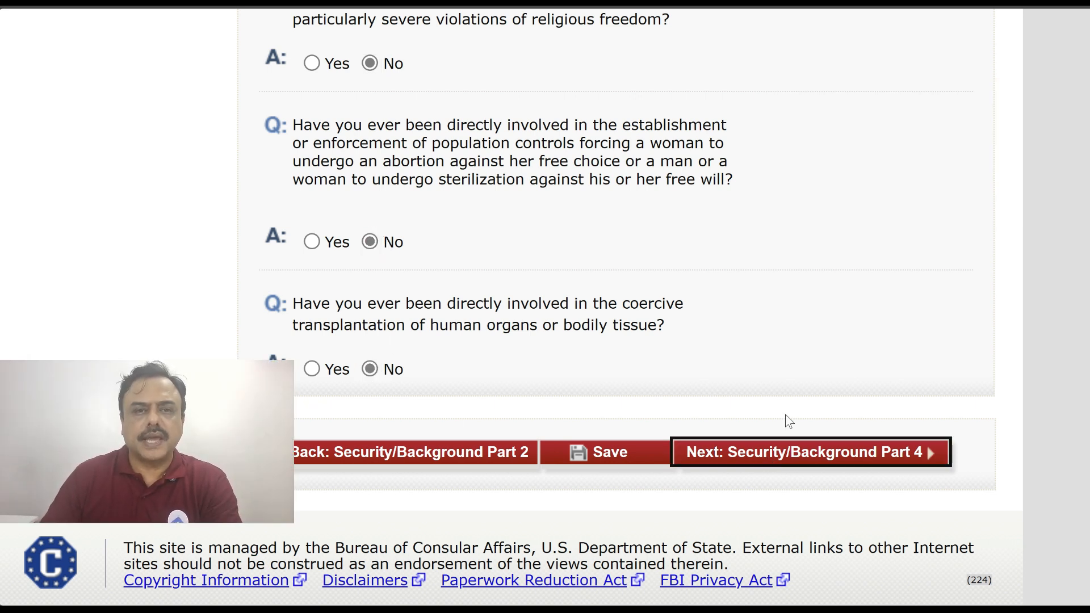
Answer No to the Part 4 visa fraud and deportation questions
scroll(804, 189, down, 7)
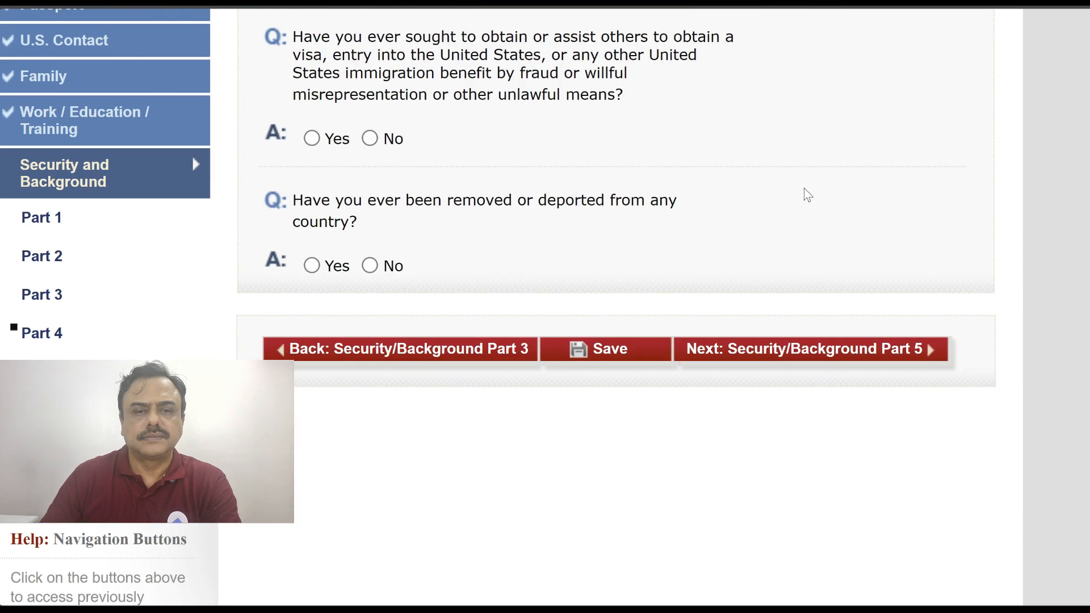
click(369, 139)
click(369, 266)
click(787, 358)
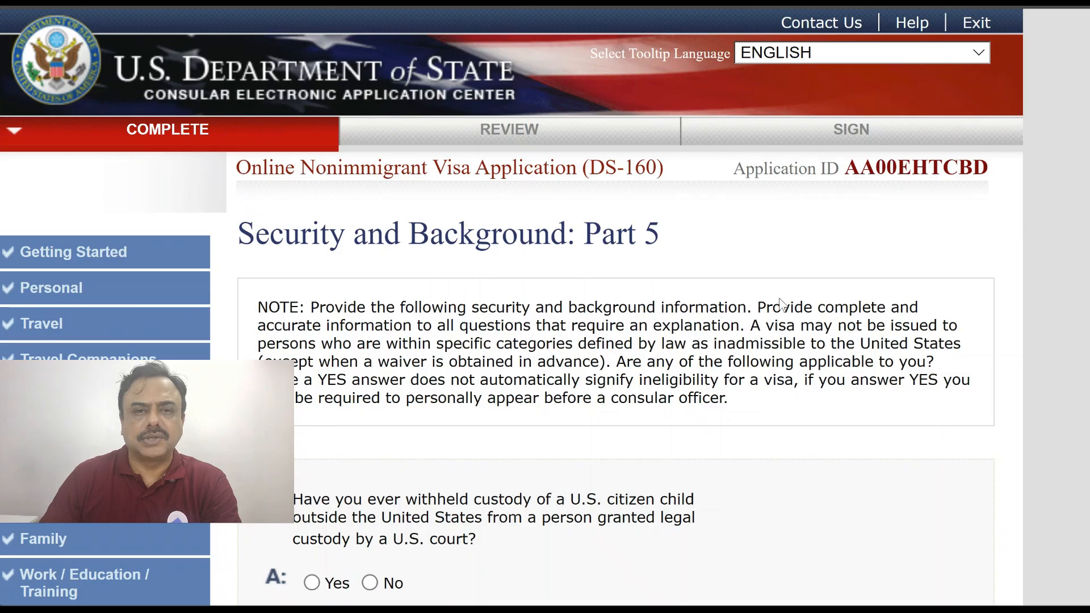
Answer No to the Part 5 child custody, unlawful voting and citizenship renunciation questions
scroll(781, 301, down, 6)
scroll(783, 304, down, 1)
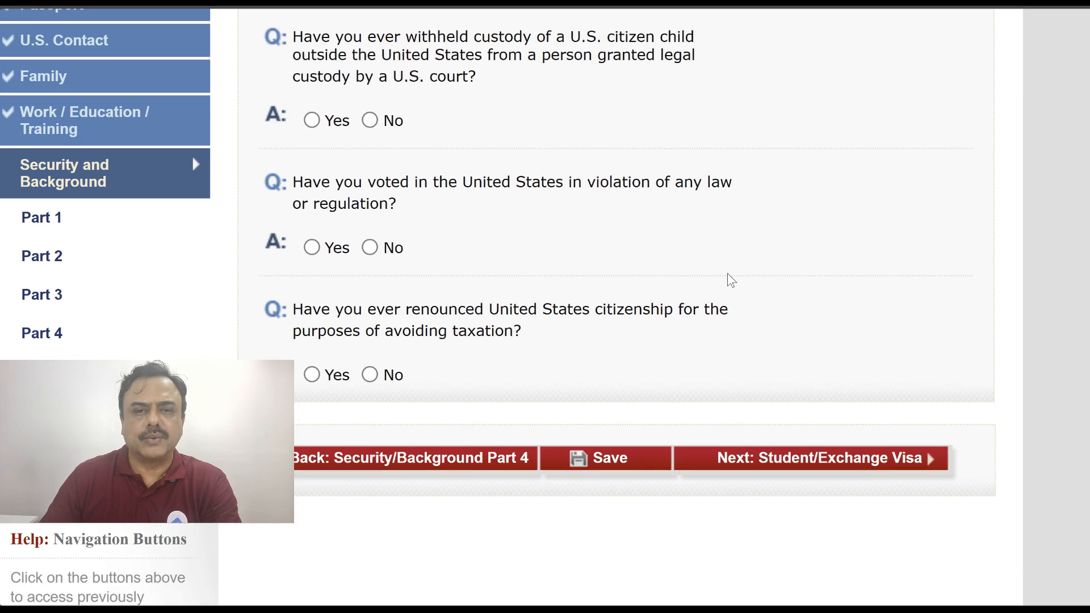
click(369, 120)
click(371, 246)
click(370, 376)
click(854, 458)
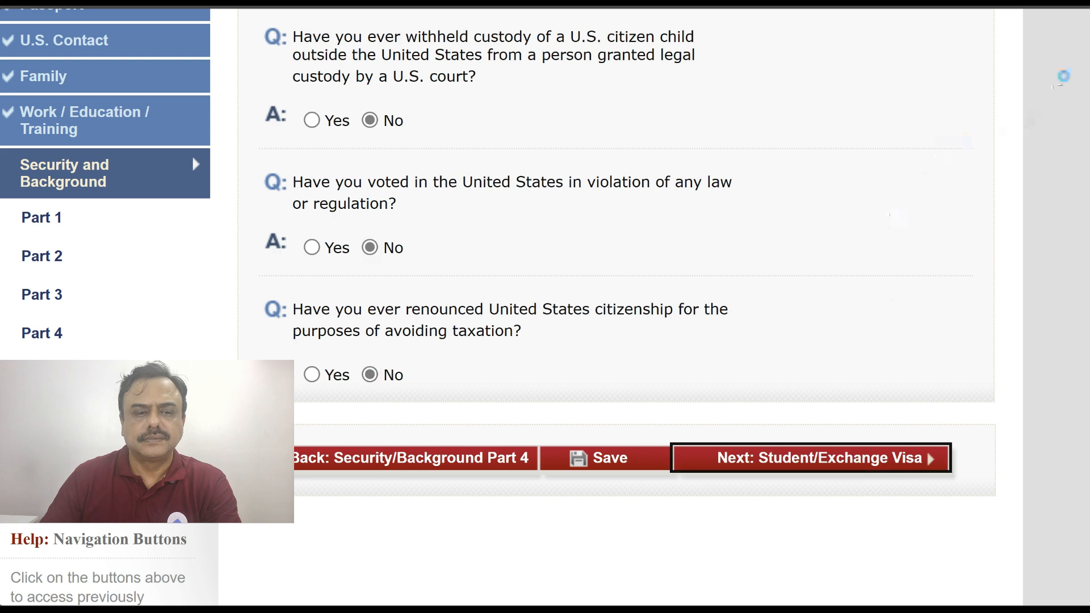
scroll(1030, 80, down, 4)
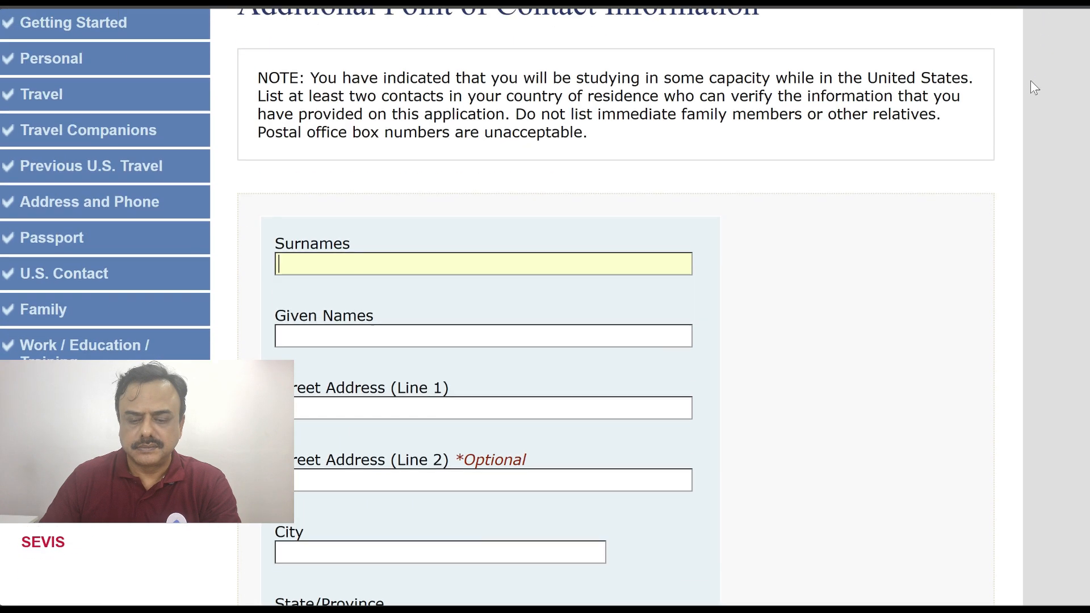
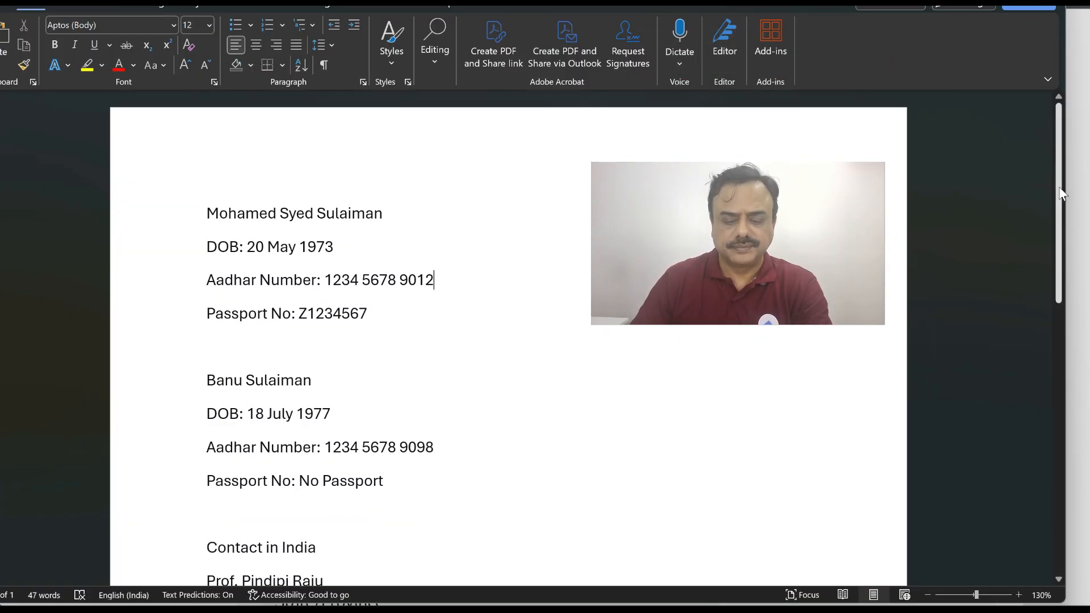
Complete the first contact's street, city Visakhapatnam, state Andhra Pradesh, postal code, country India, phone and e-mail
drag(1059, 193, 1063, 310)
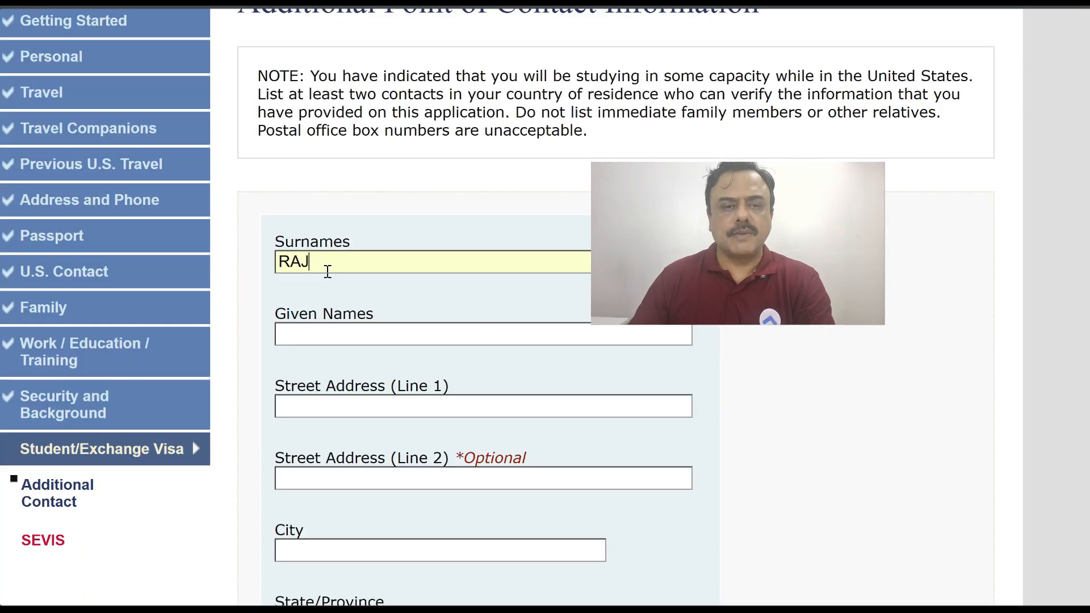
text(U)
click(322, 338)
scroll(335, 400, down, 3)
click(338, 396)
text(VISAKHAPATNAM)
click(449, 481)
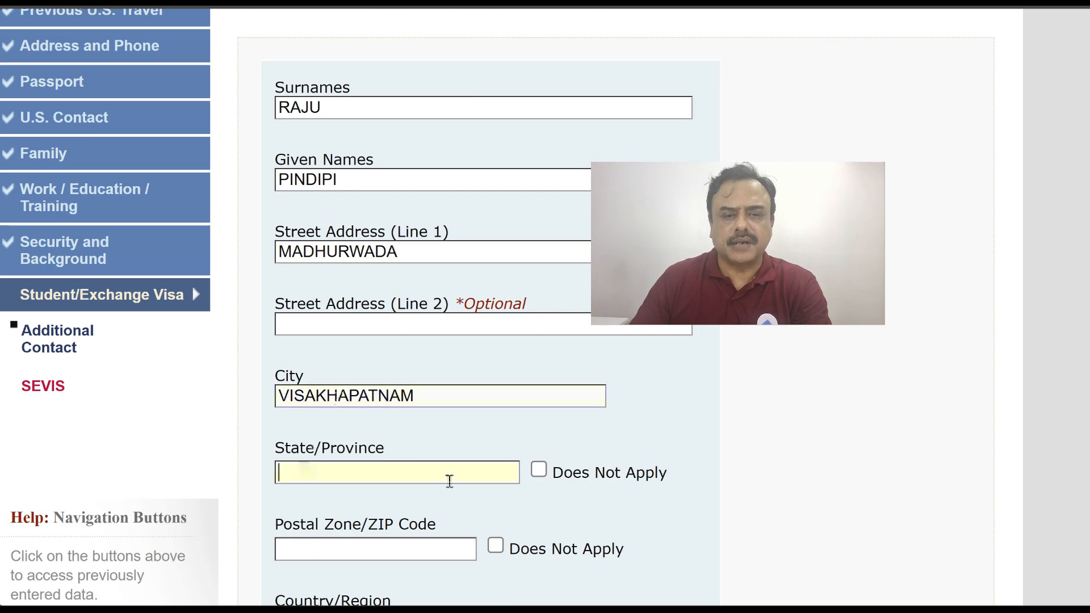
scroll(448, 481, down, 3)
text(ANDHRA PRADESH)
click(363, 319)
text(530013)
scroll(362, 315, down, 1)
click(358, 313)
text(india)
click(353, 388)
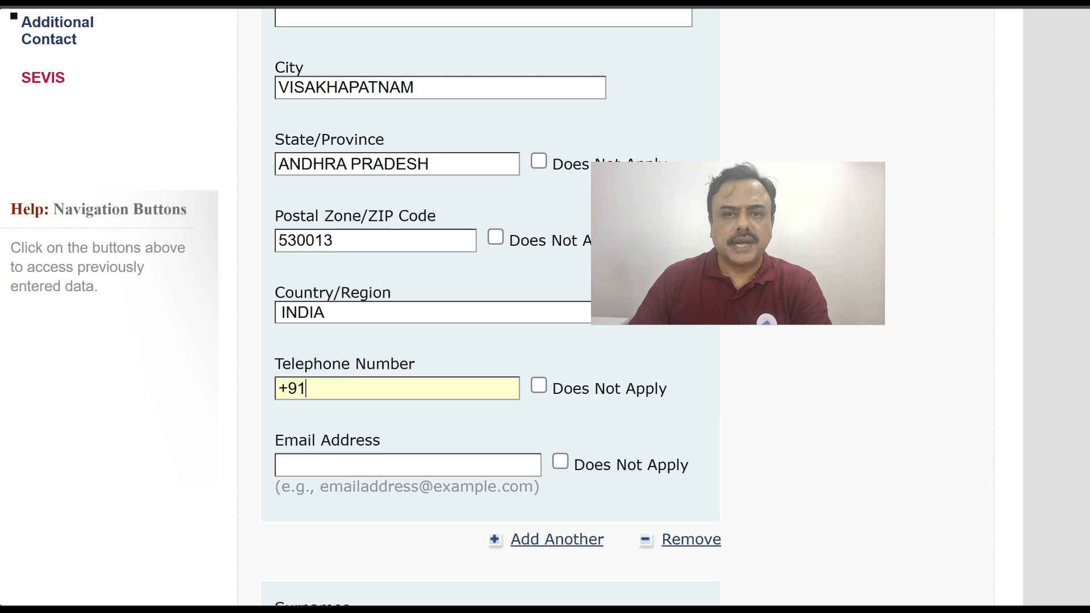
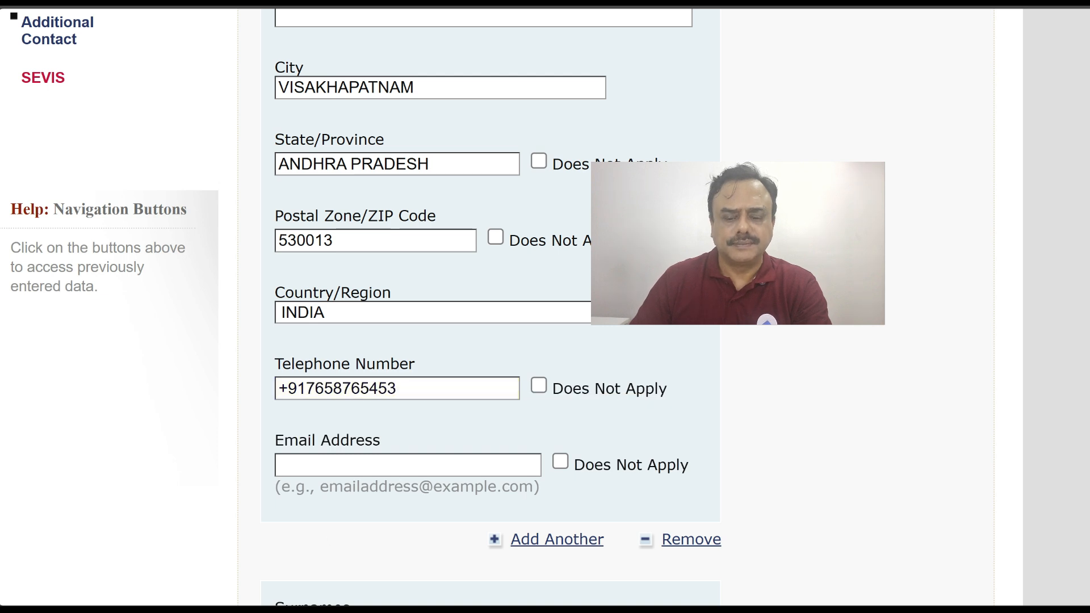
scroll(426, 455, down, 4)
Enter the second contact's name, street, Visakhapatnam, Andhra Pradesh, country India and telephone number
click(426, 396)
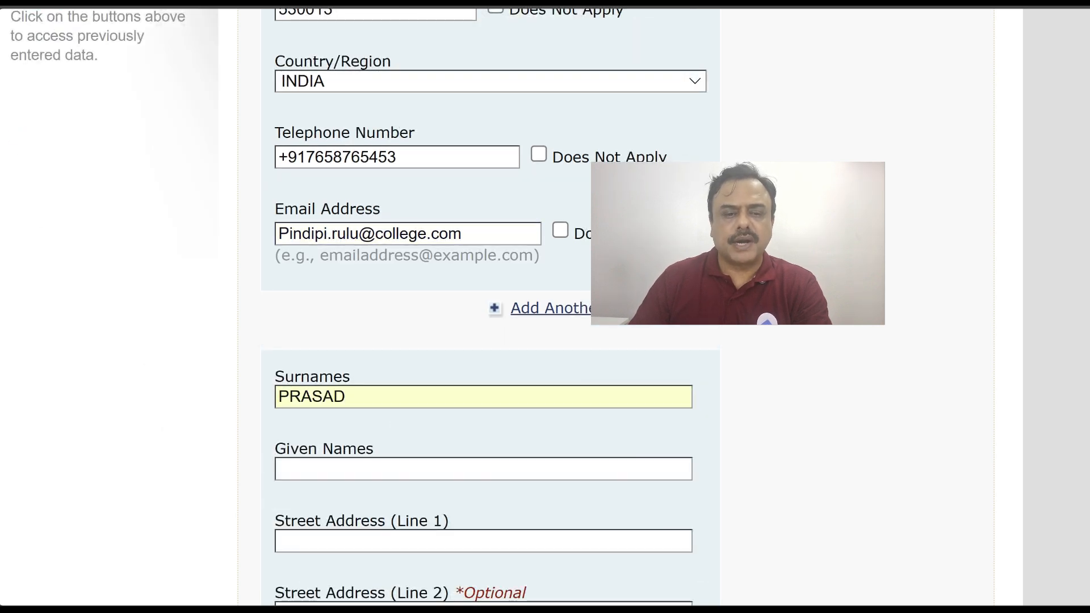
click(304, 477)
scroll(329, 448, down, 5)
click(316, 378)
text(VISAKHAPATNAM)
click(285, 449)
text(ADHRA PRADESH)
scroll(340, 295, down, 4)
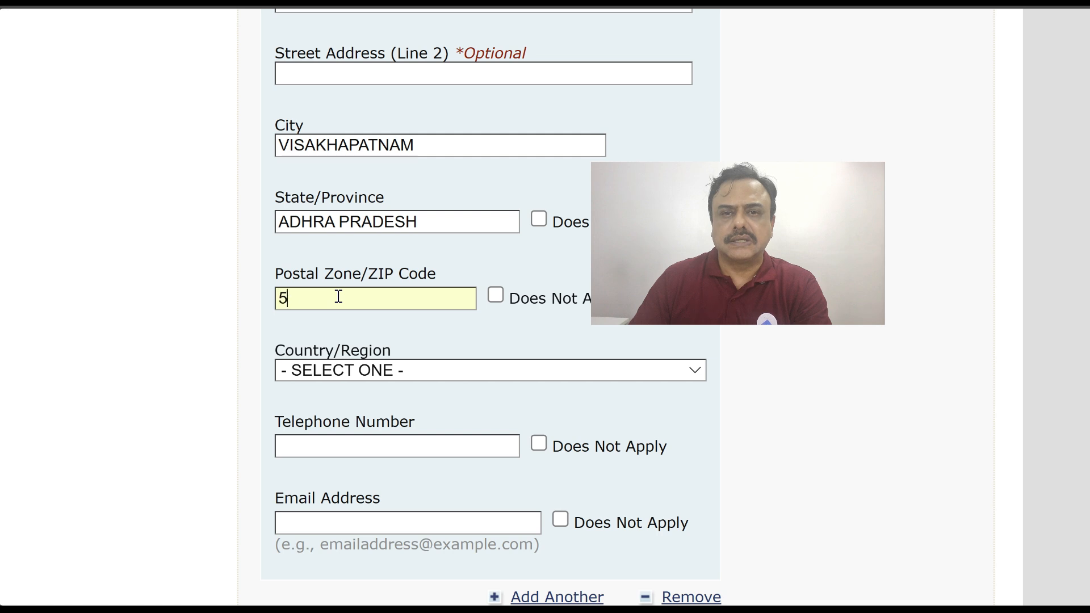
click(326, 377)
text(INDIA)
key(Return)
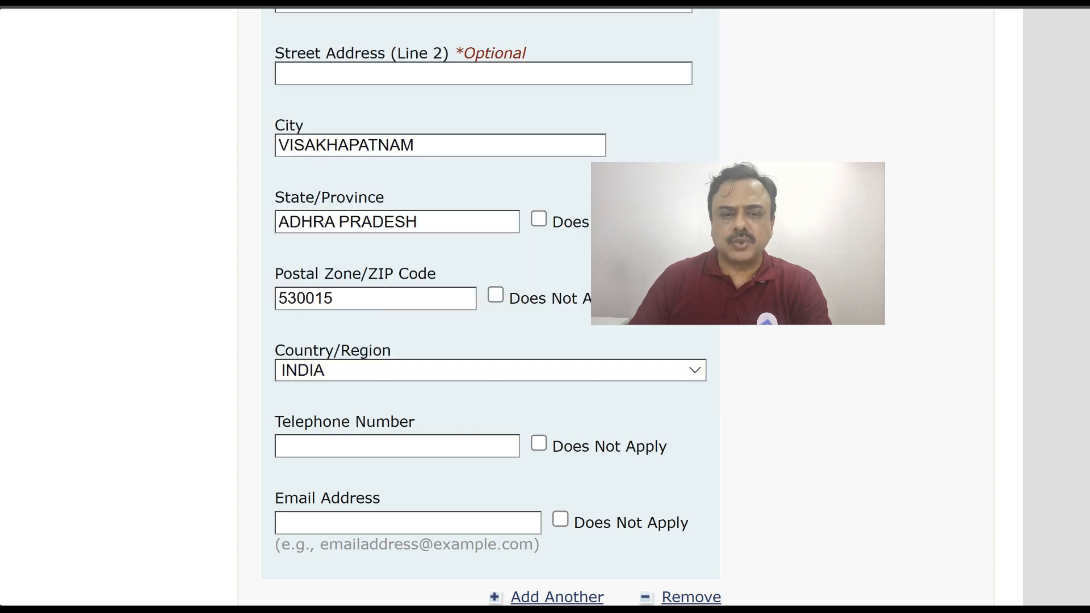
click(363, 448)
scroll(364, 448, down, 3)
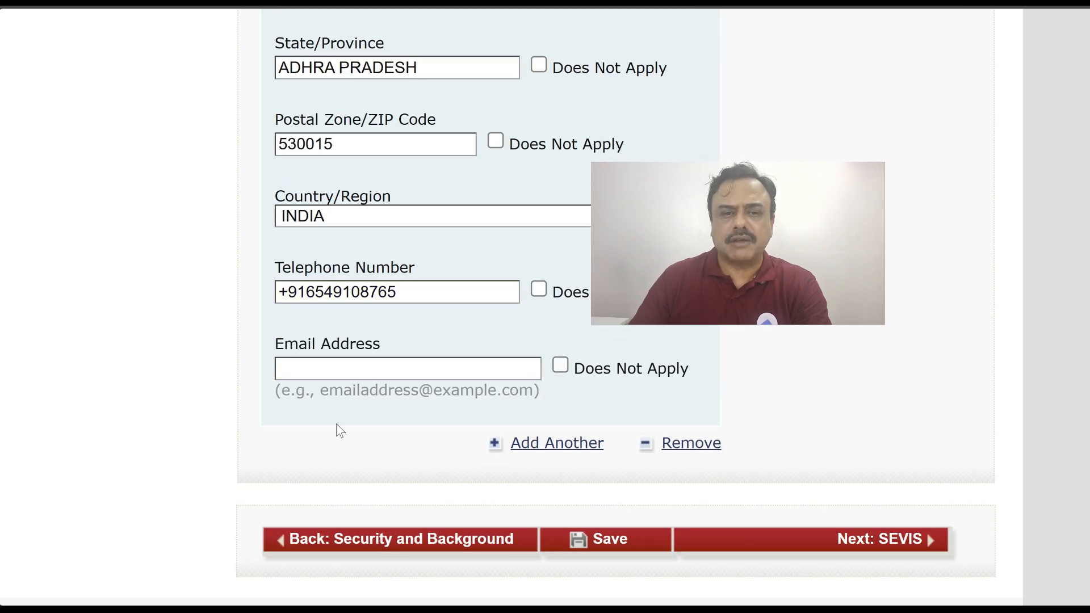
click(398, 369)
Finish the second contact's e-mail, then enter the SEVIS ID and University of Maryland Baltimore County
click(830, 539)
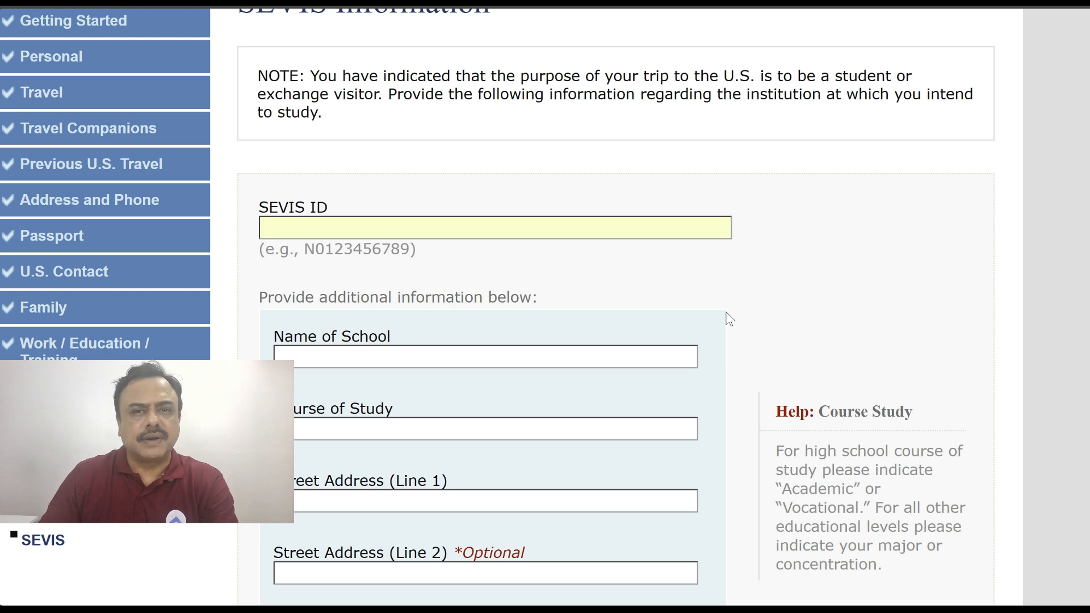
key(Caps_Lock)
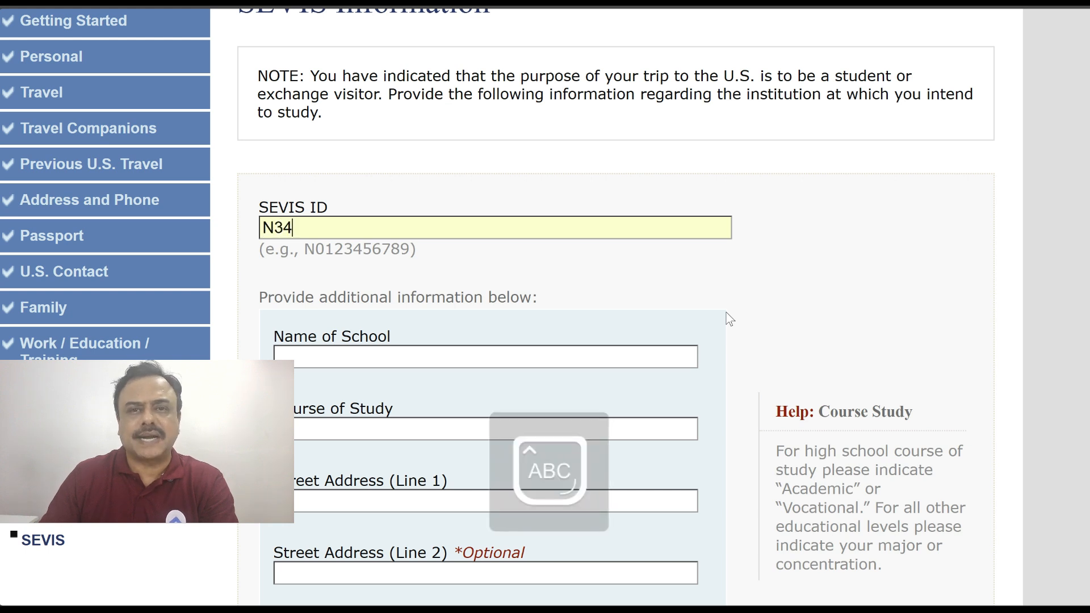
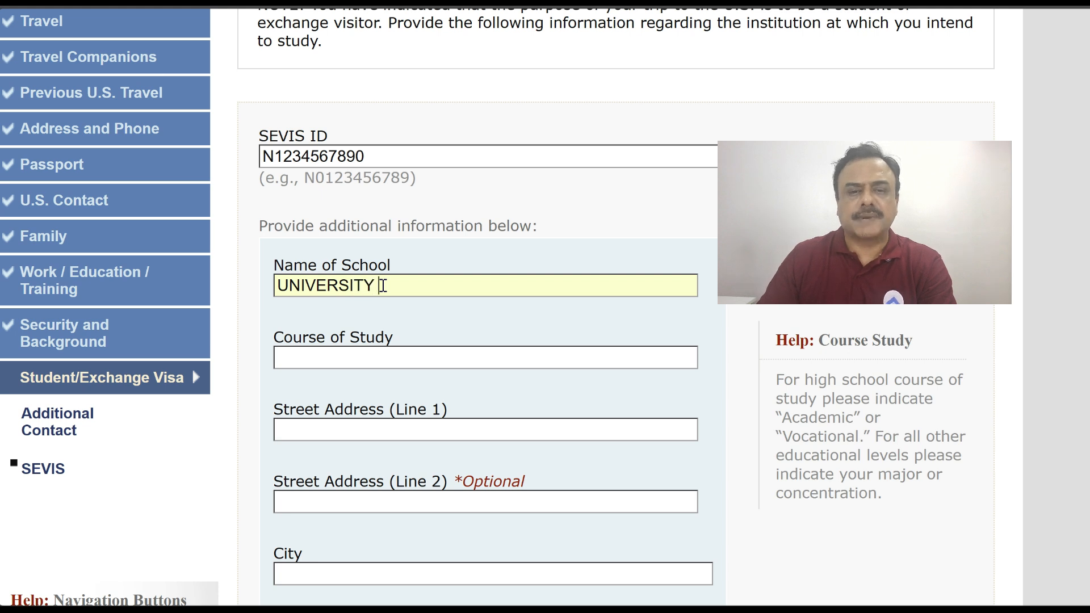
text(OF MARYLAND BALTIMOR)
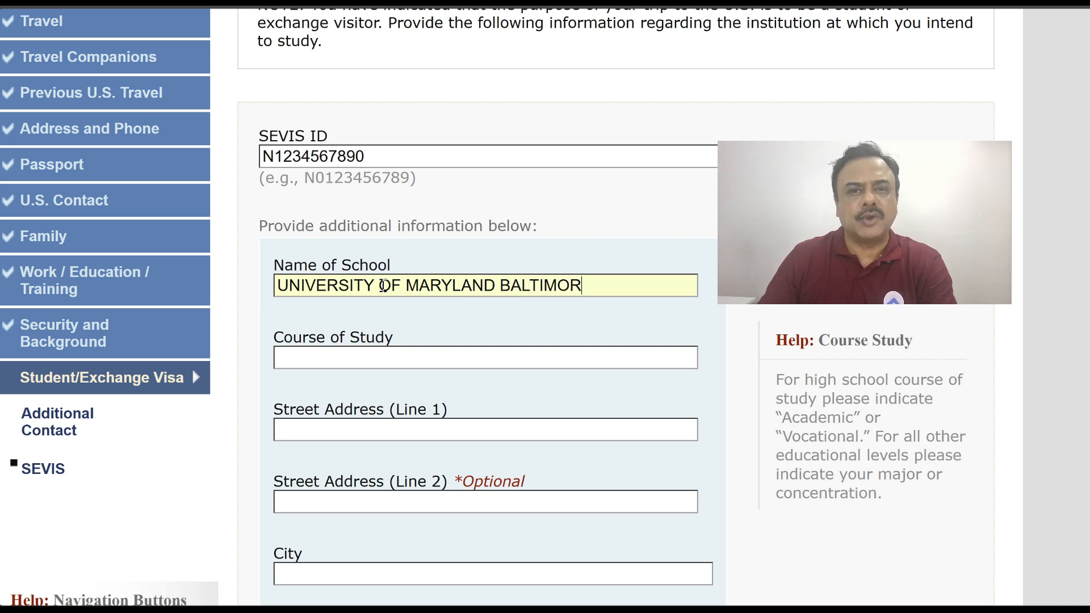
text(COU)
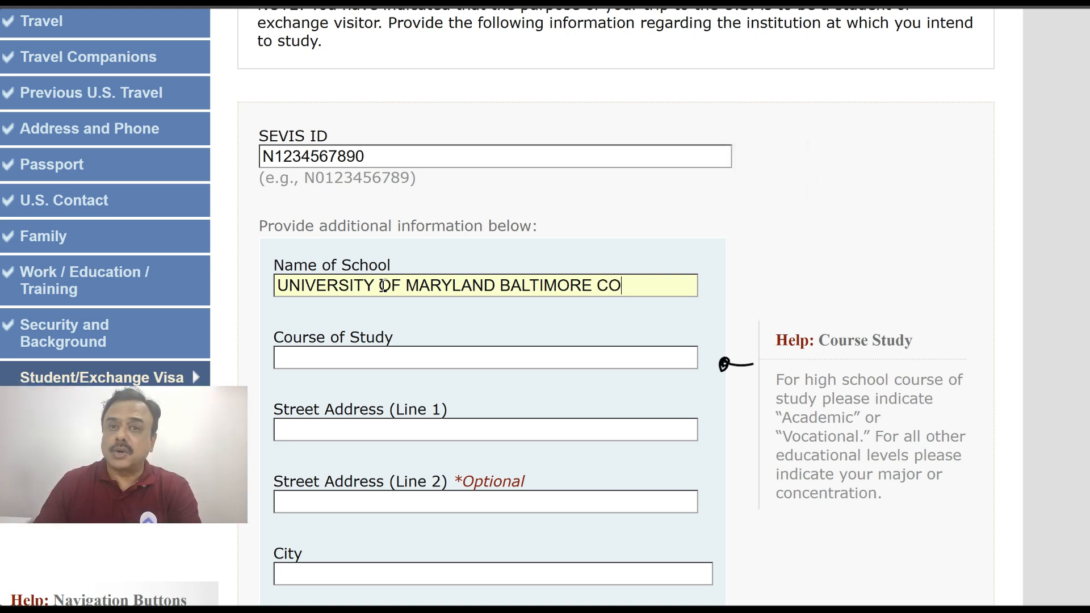
text(NTY)
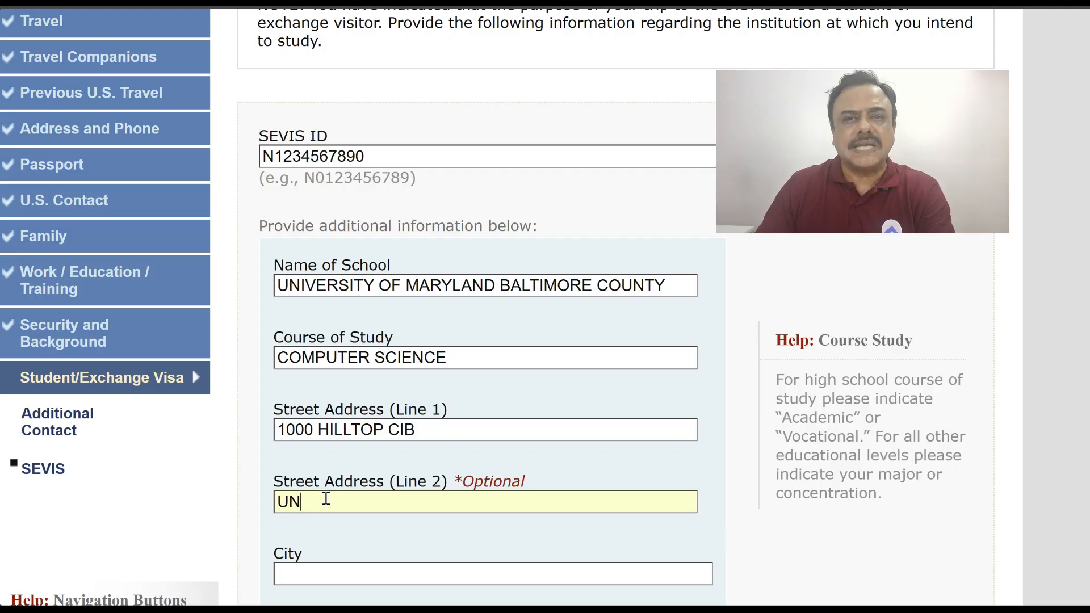
Complete the school's street address with room 207 and city BALTIMORE
text(IVERSITY)
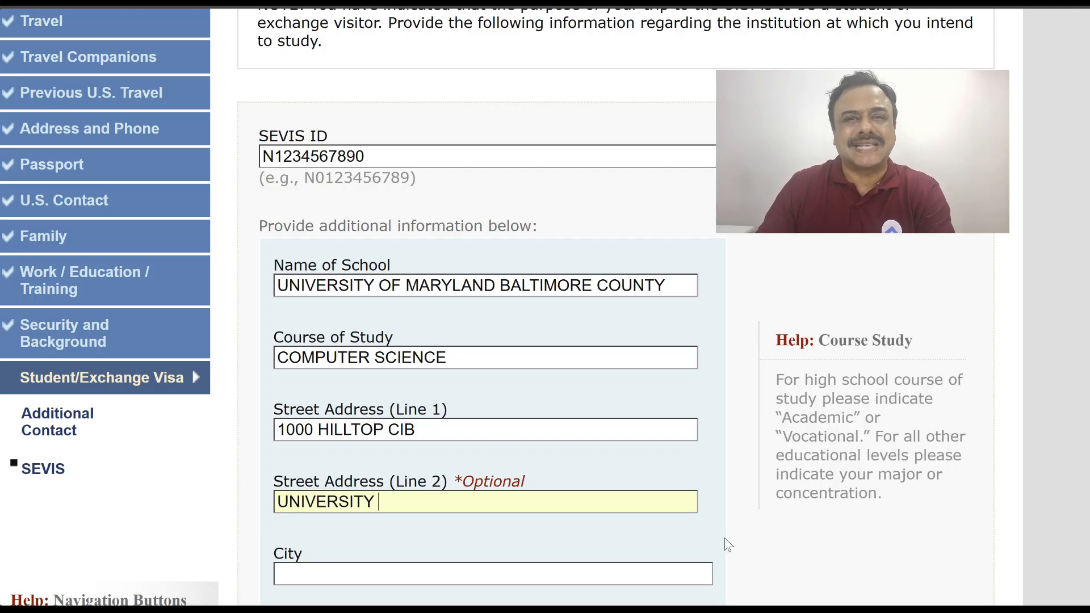
text(CENTER)
scroll(729, 545, down, 1)
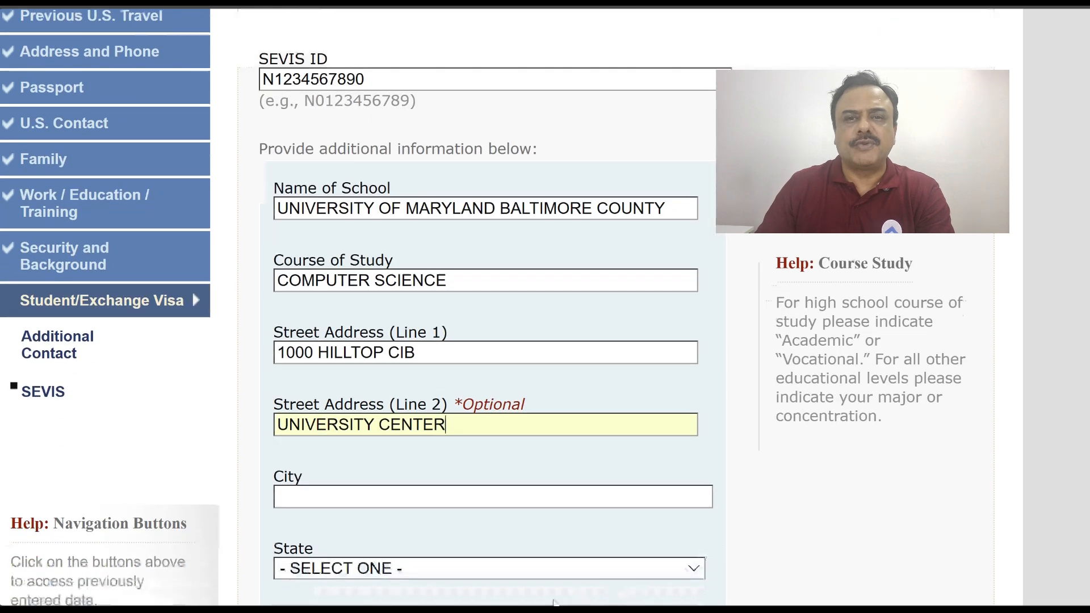
click(329, 498)
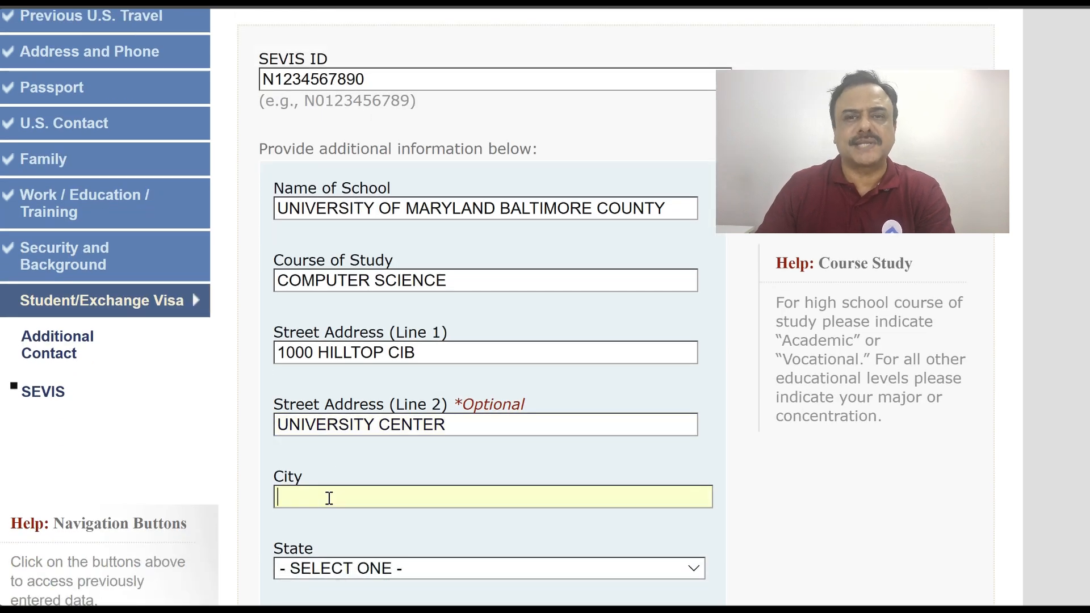
text(BALTIMORE)
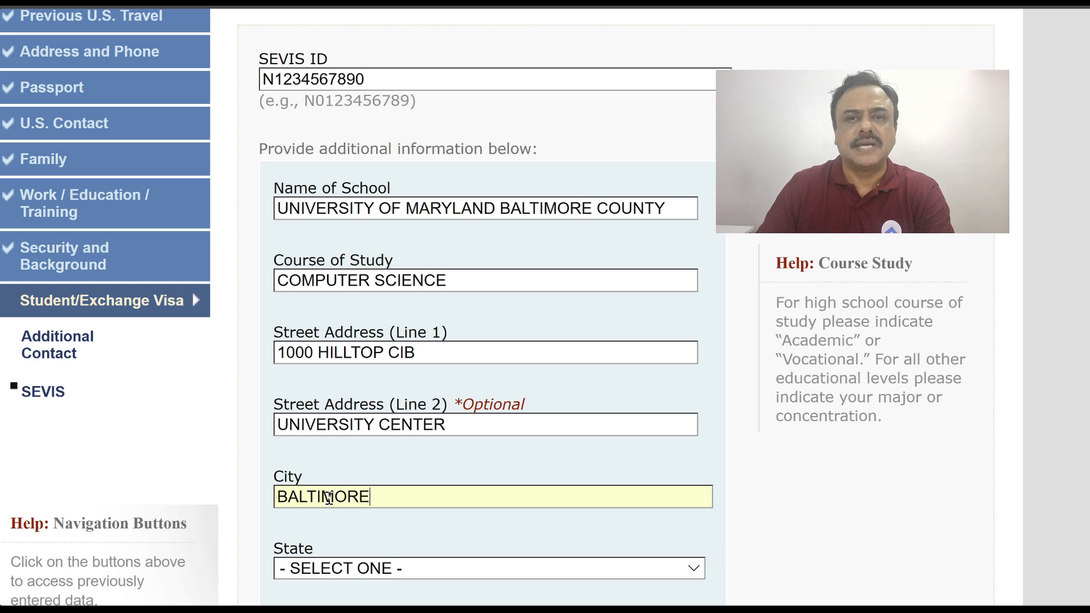
click(476, 426)
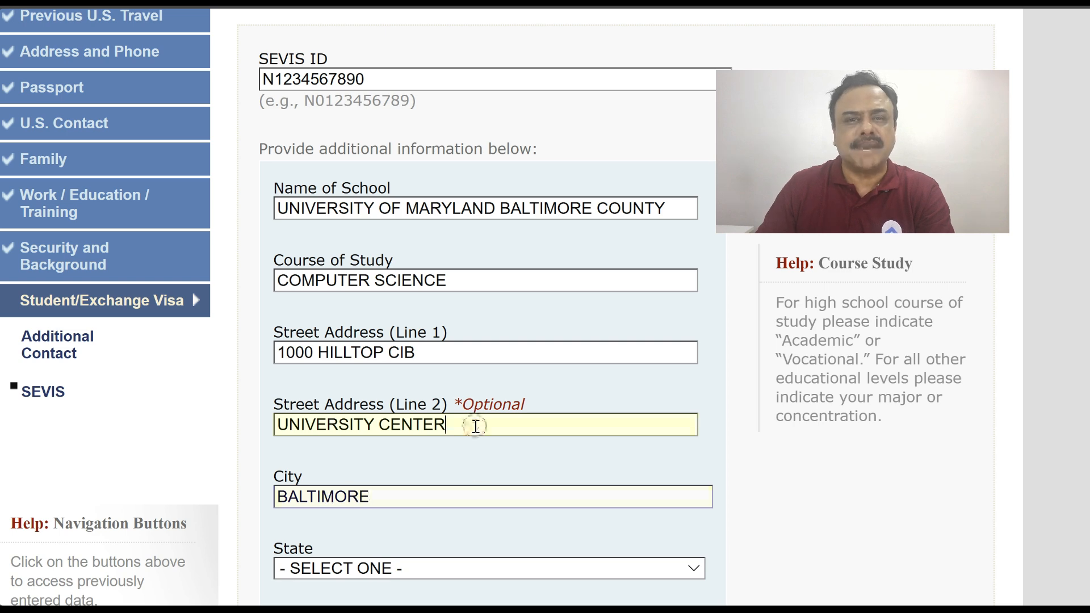
text(207)
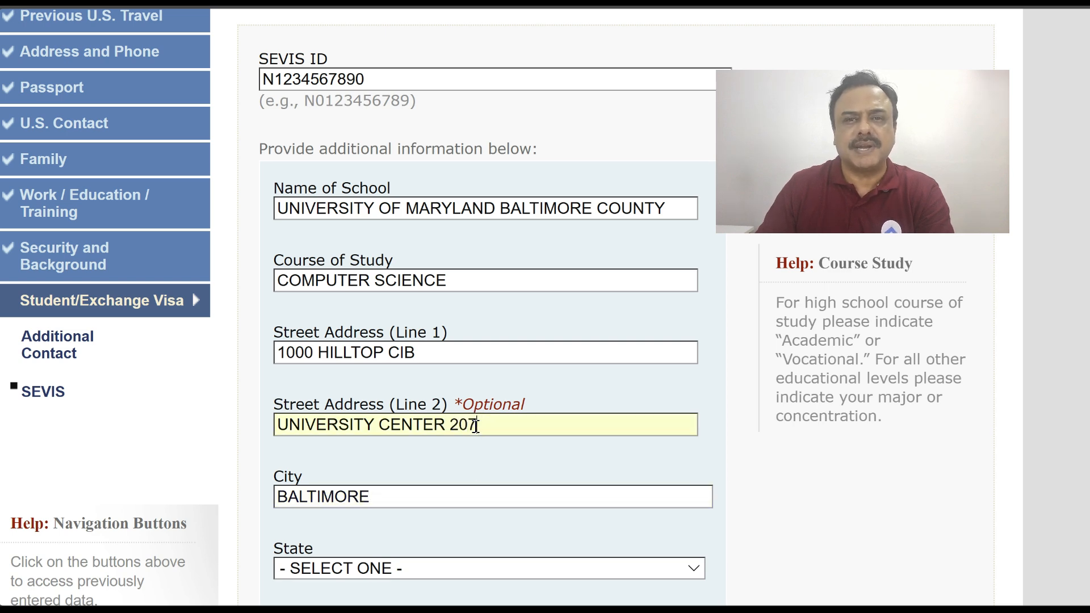
Set the school's state to MARYLAND and ZIP Code 21250, then continue to Review
scroll(475, 426, down, 4)
click(388, 339)
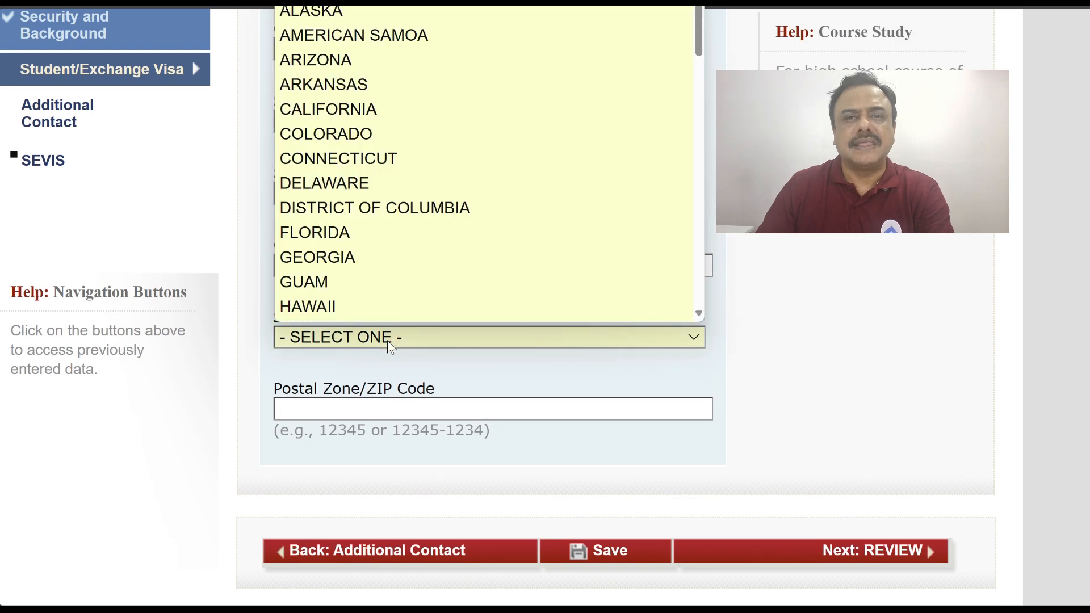
text(mar)
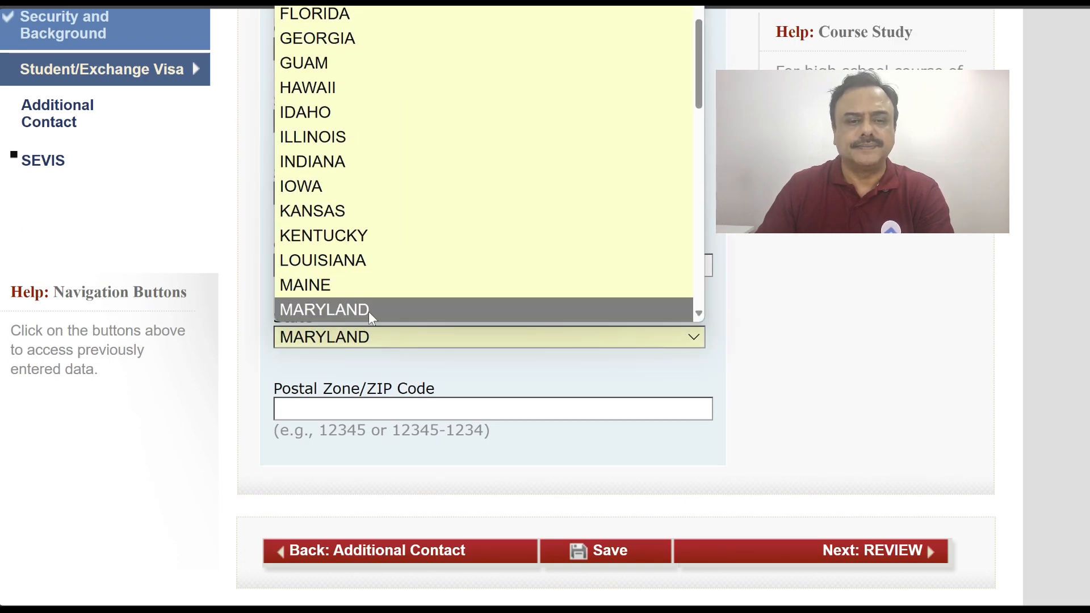
click(373, 316)
click(331, 411)
text(21250)
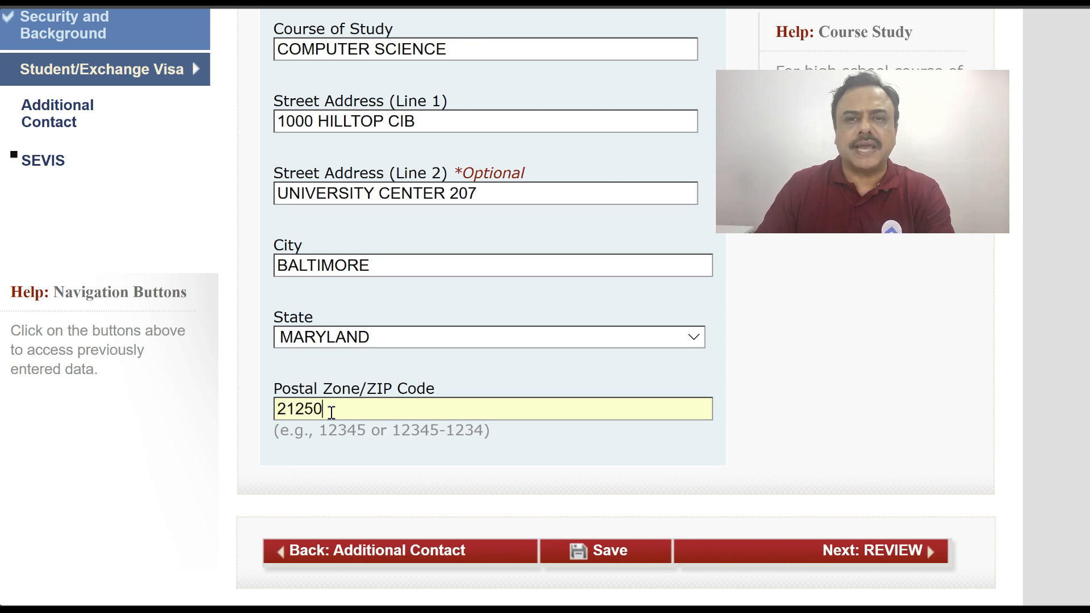
click(883, 551)
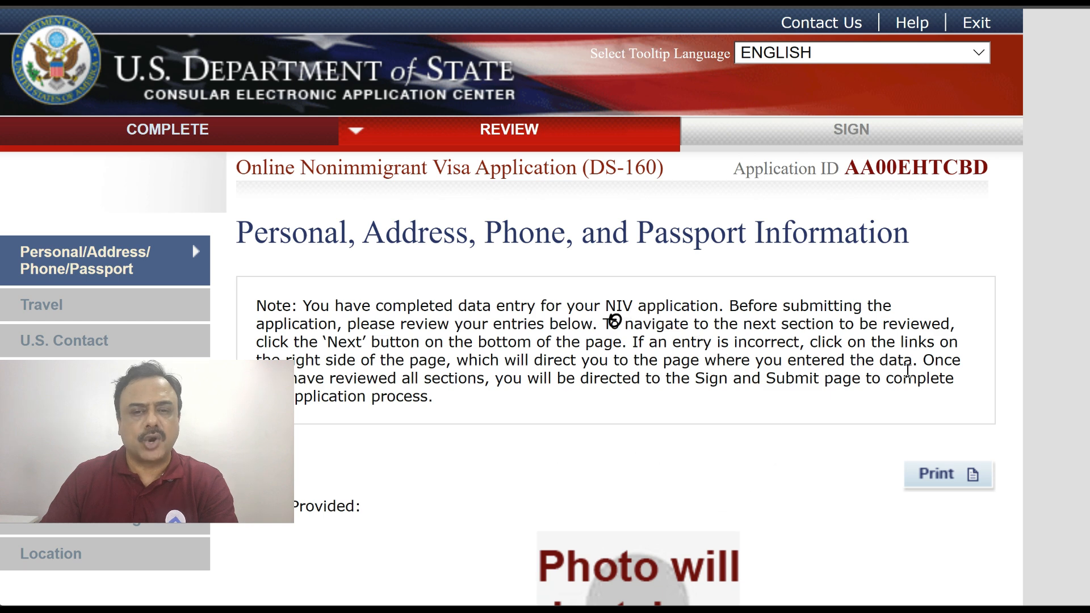
scroll(907, 370, down, 3)
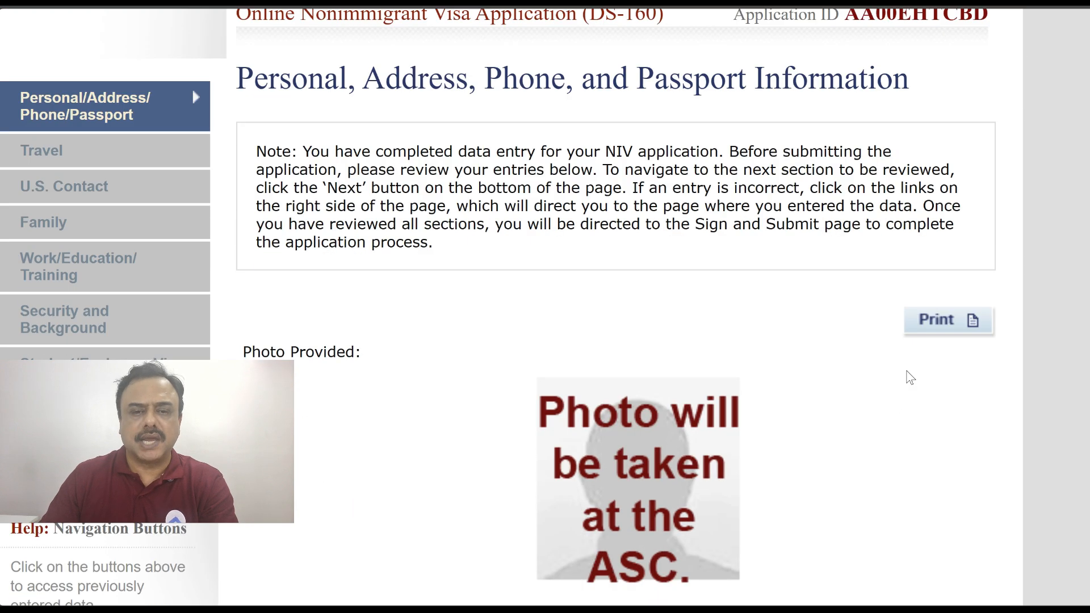
scroll(777, 367, down, 6)
scroll(777, 367, up, 5)
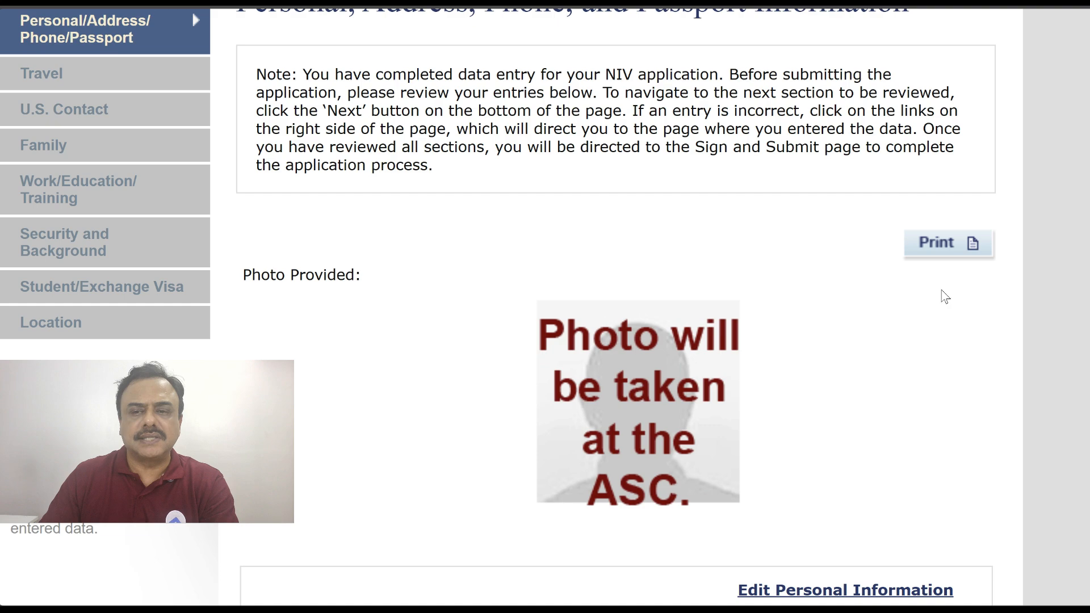
click(951, 248)
scroll(906, 258, down, 10)
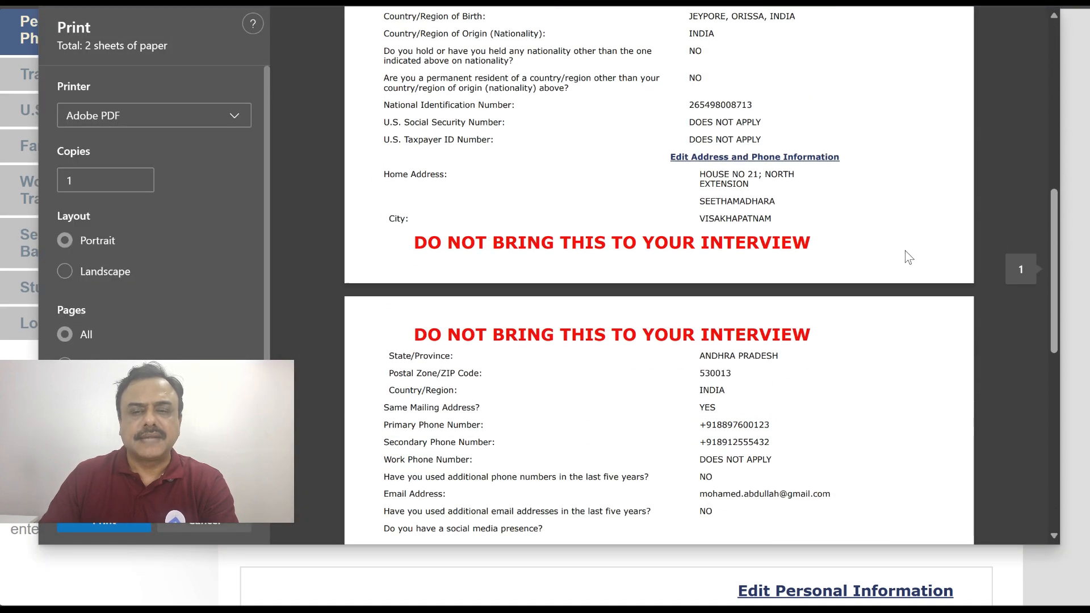
scroll(905, 251, up, 10)
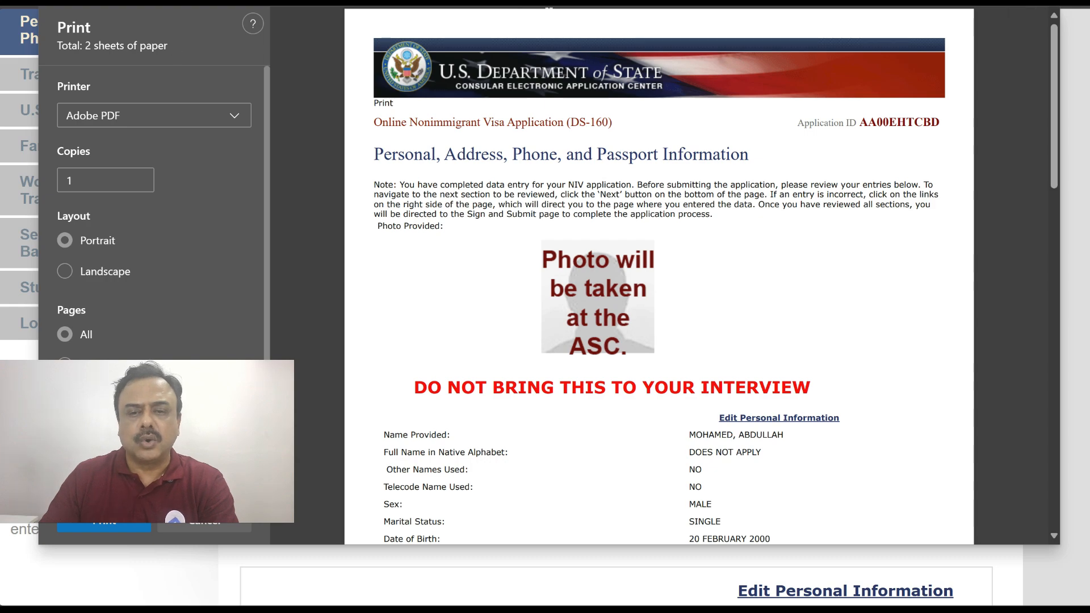
key(Escape)
scroll(1002, 280, down, 15)
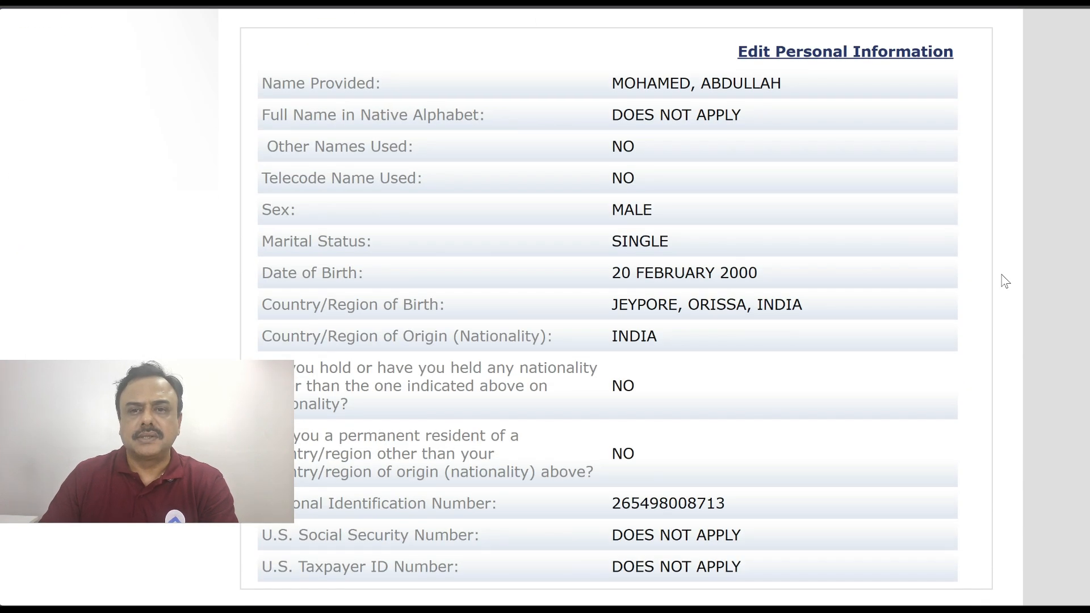
Review the Personal, Travel, U.S. Contact and Family sections, advancing to Work/Education
scroll(1005, 281, down, 15)
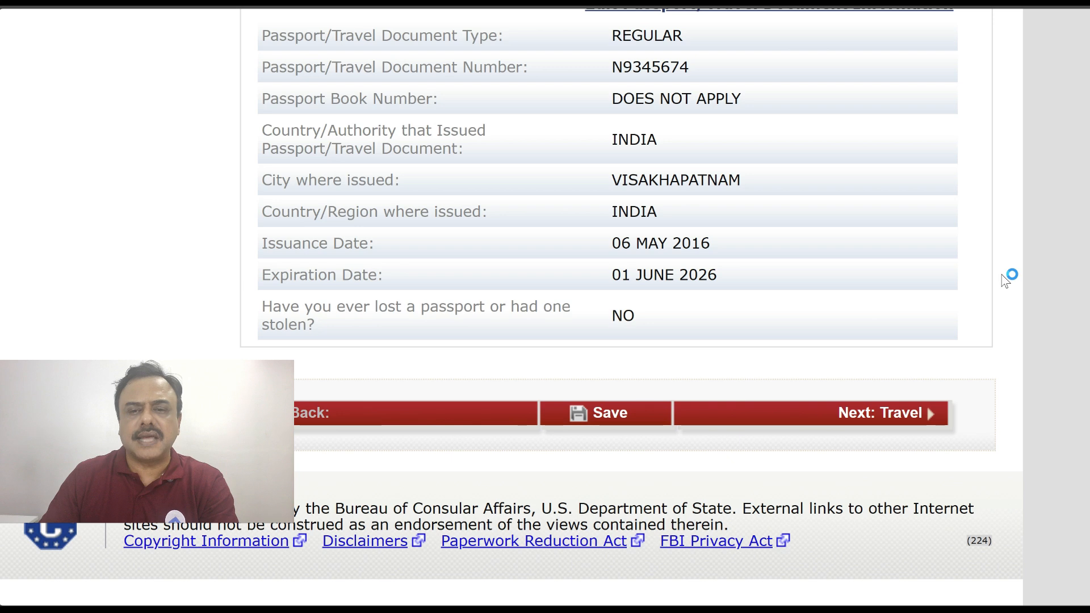
click(886, 416)
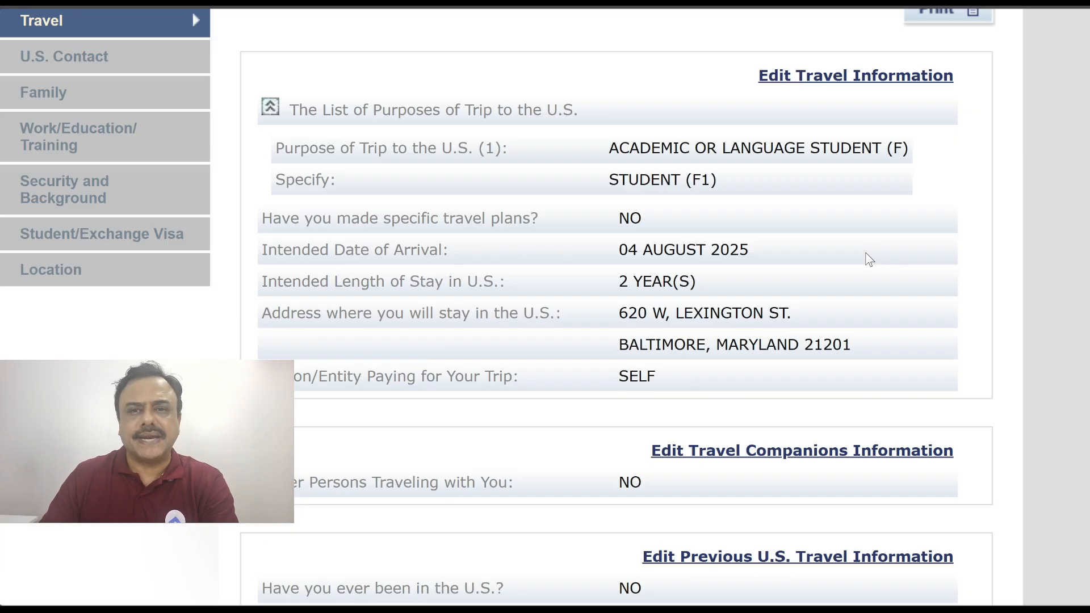
scroll(866, 259, down, 5)
scroll(869, 259, down, 3)
click(868, 384)
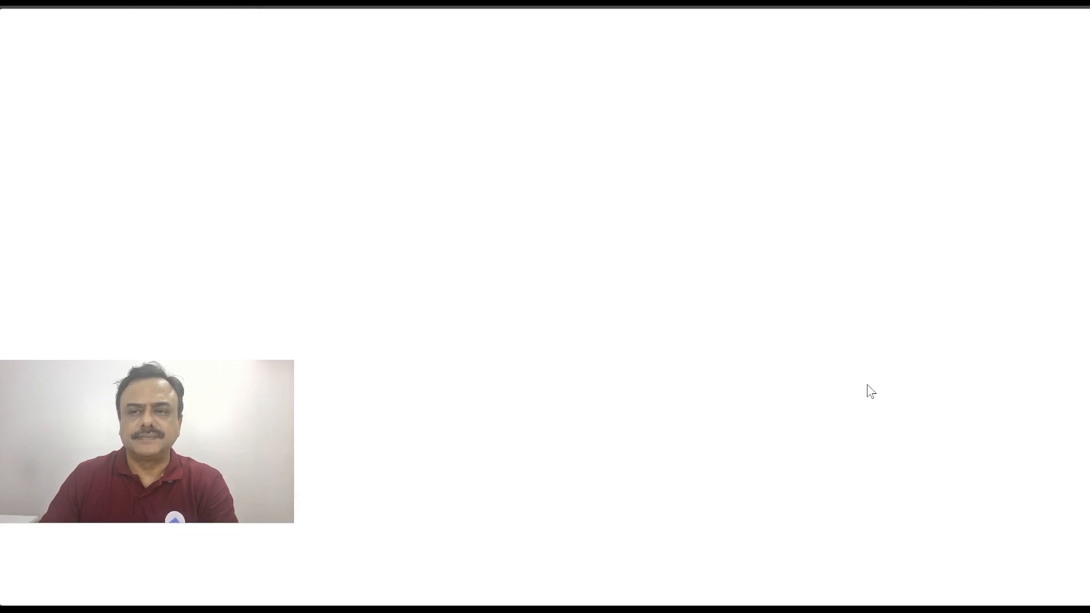
scroll(867, 384, down, 5)
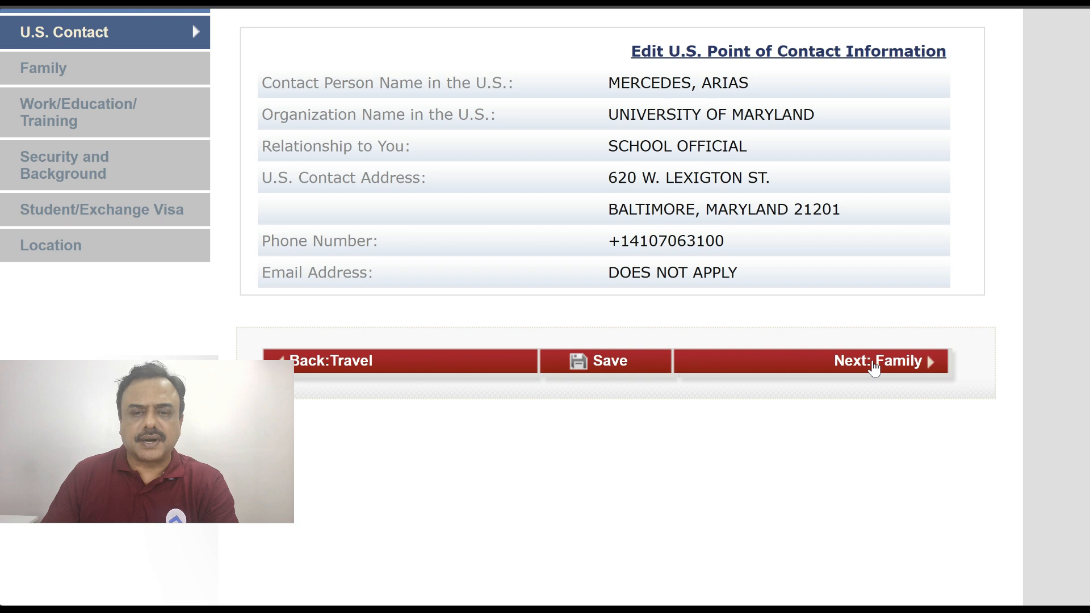
click(872, 360)
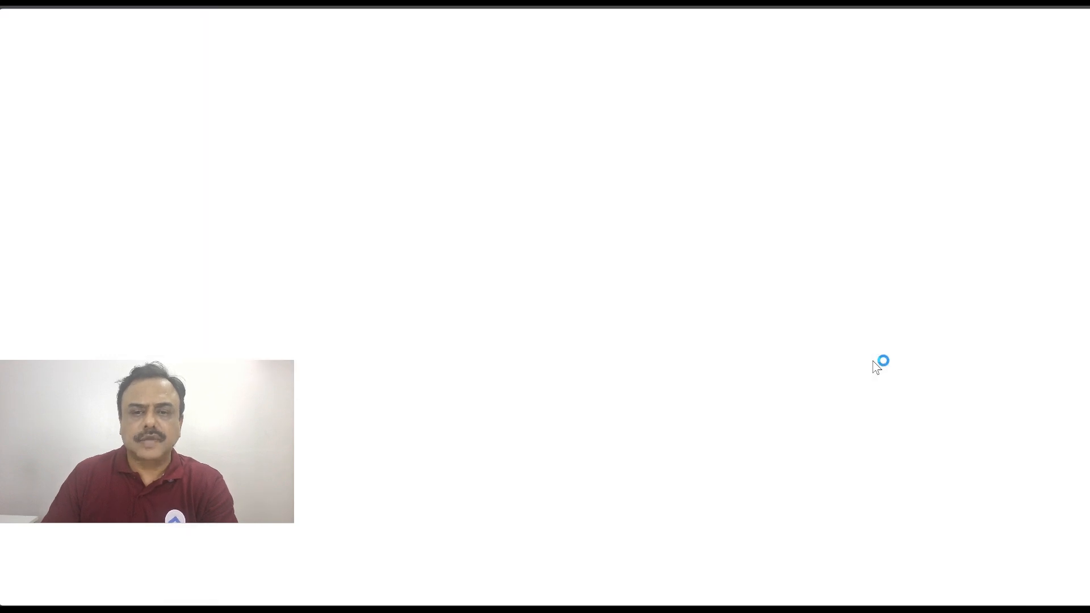
scroll(872, 366, down, 5)
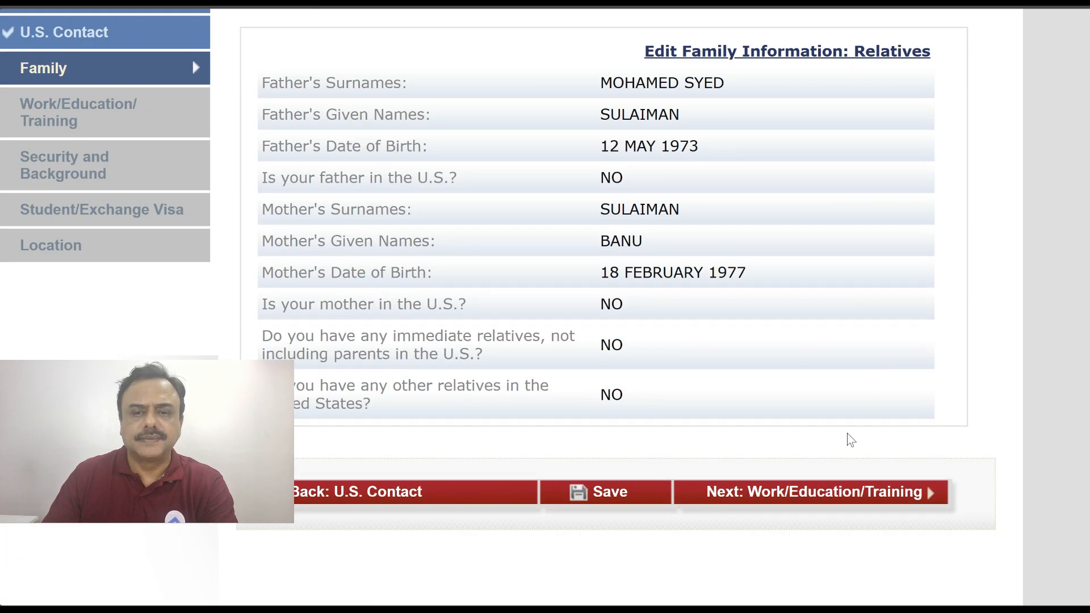
click(831, 500)
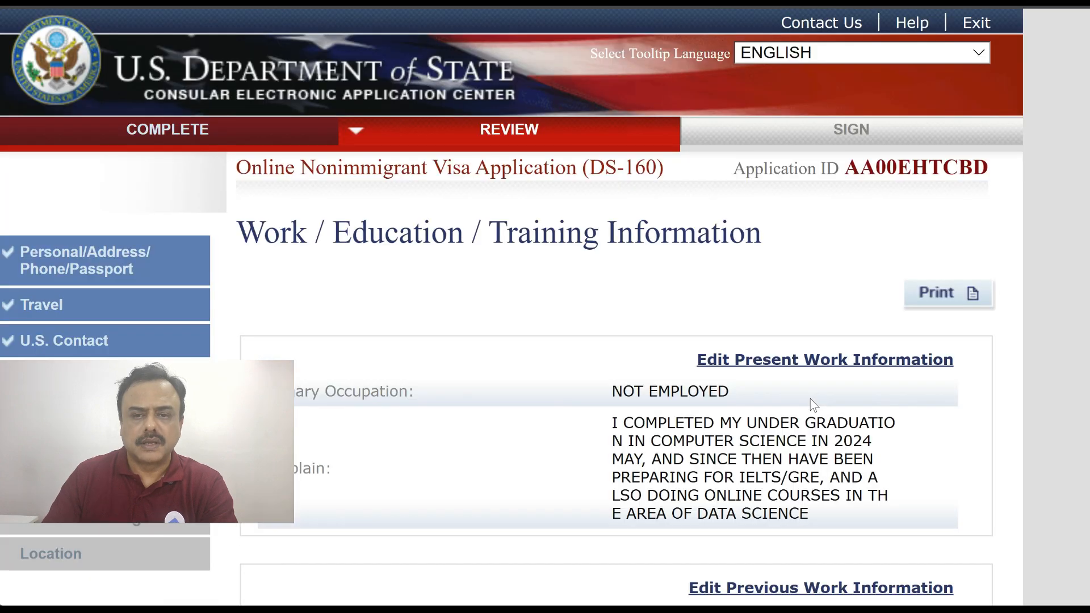
Review Work/Education, Security and Student/Exchange Visa, reaching Location showing HYDERABAD, INDIA
scroll(810, 399, down, 20)
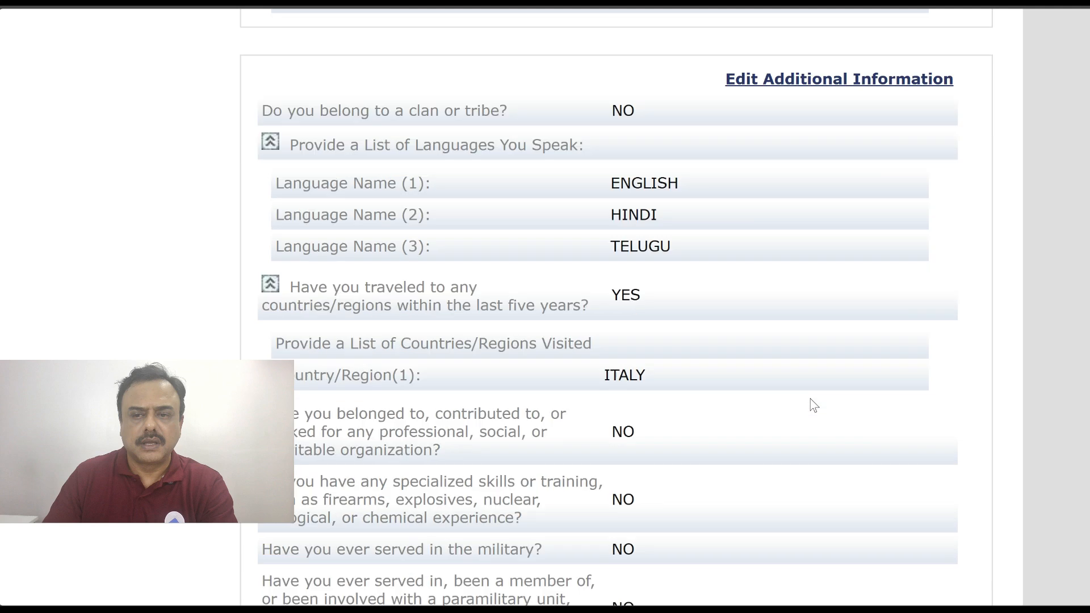
scroll(810, 400, down, 6)
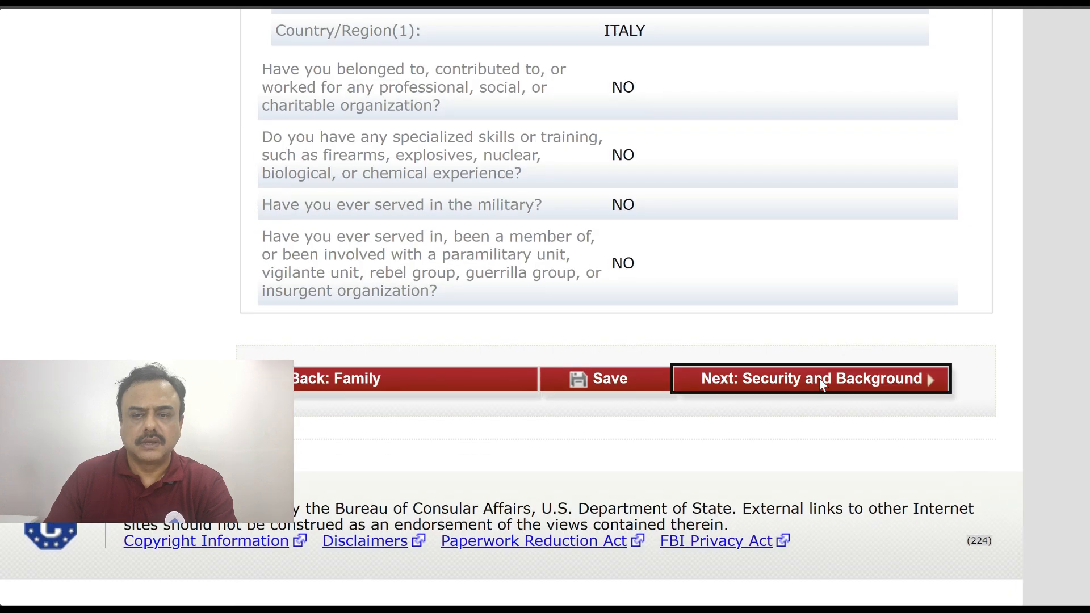
click(821, 384)
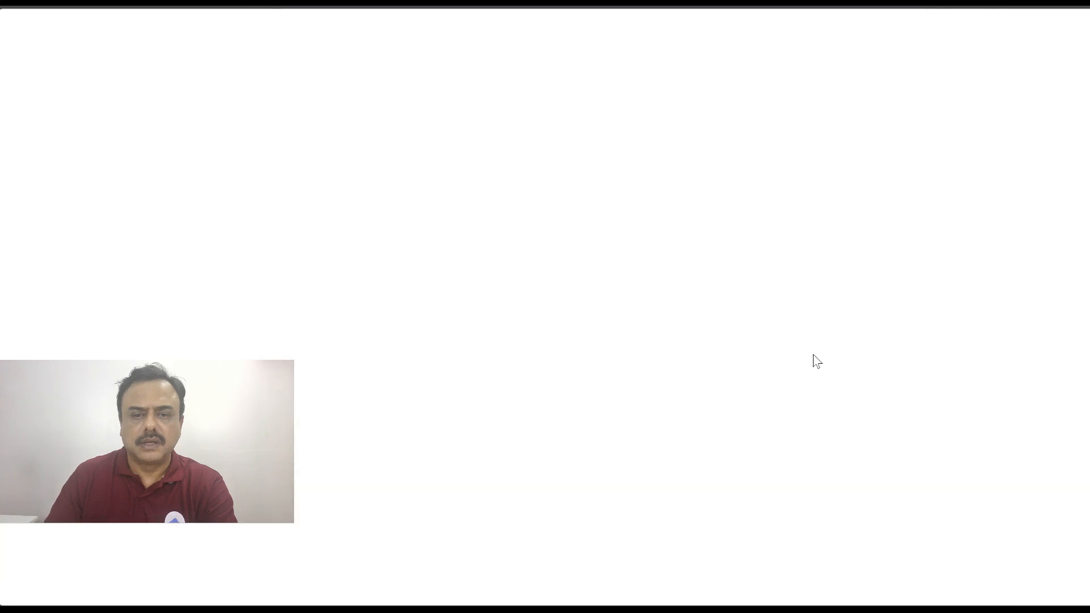
scroll(816, 359, down, 4)
scroll(813, 355, down, 20)
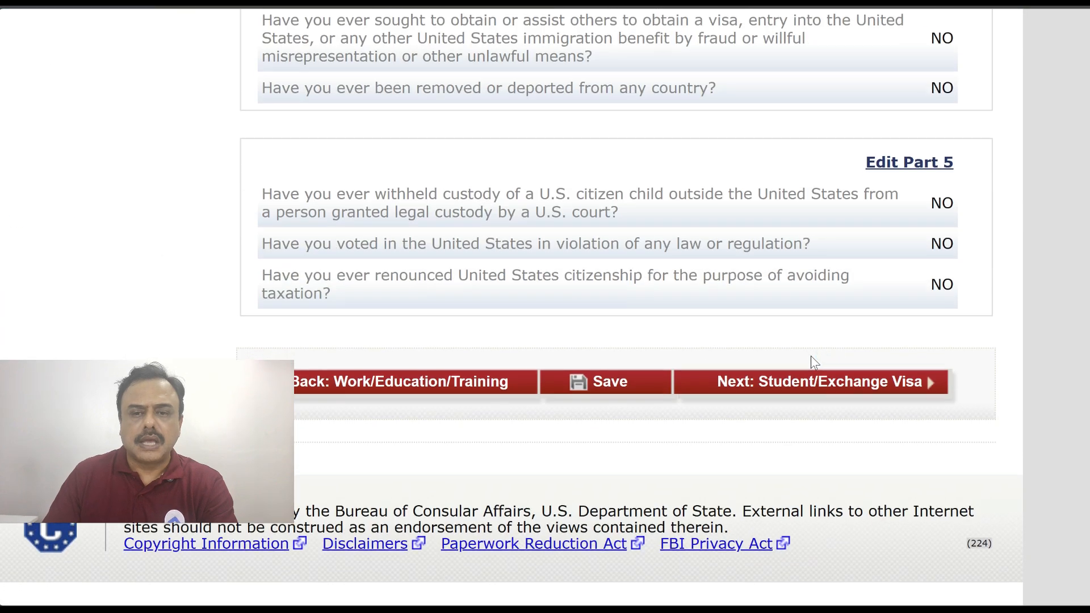
click(796, 385)
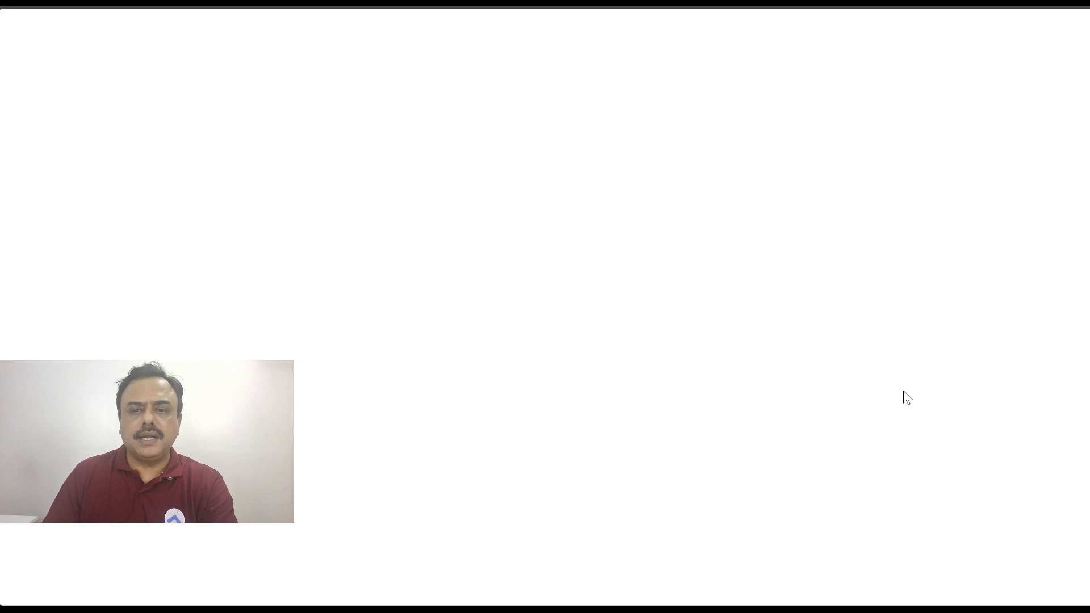
scroll(902, 244, down, 15)
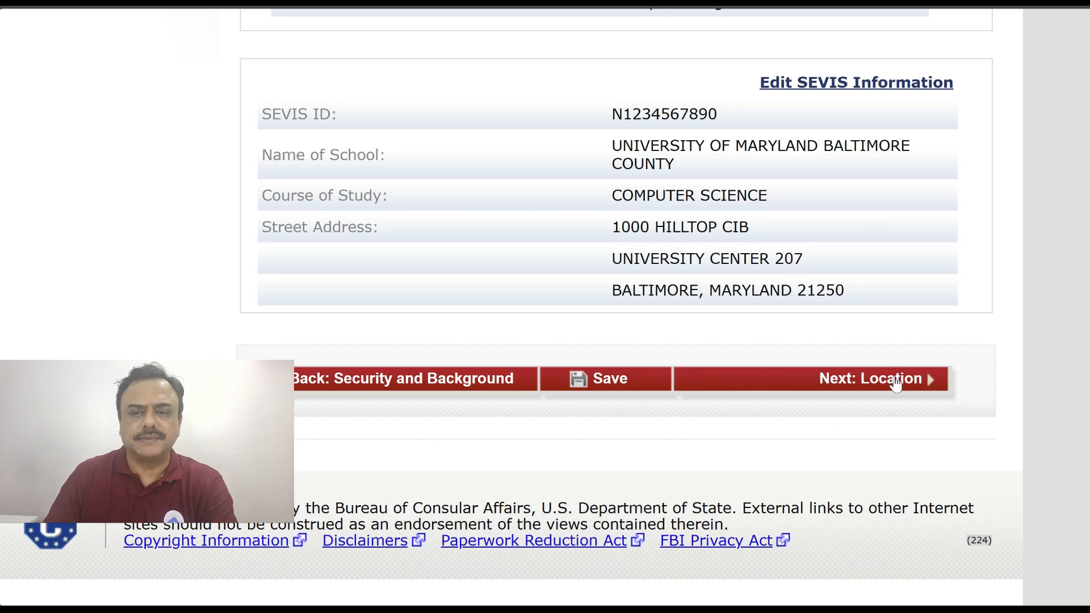
click(896, 381)
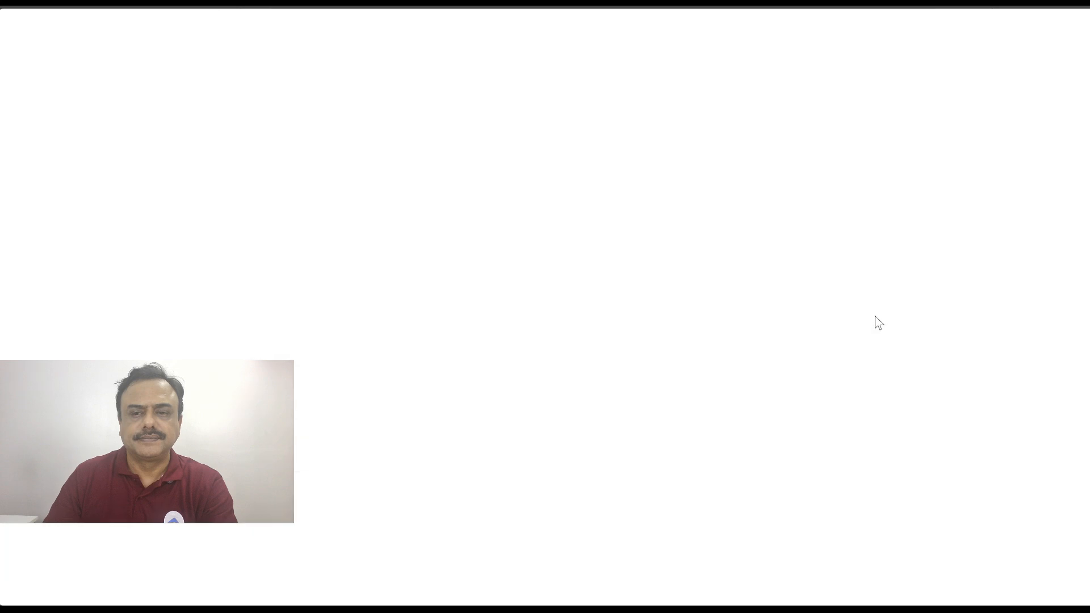
scroll(879, 323, down, 5)
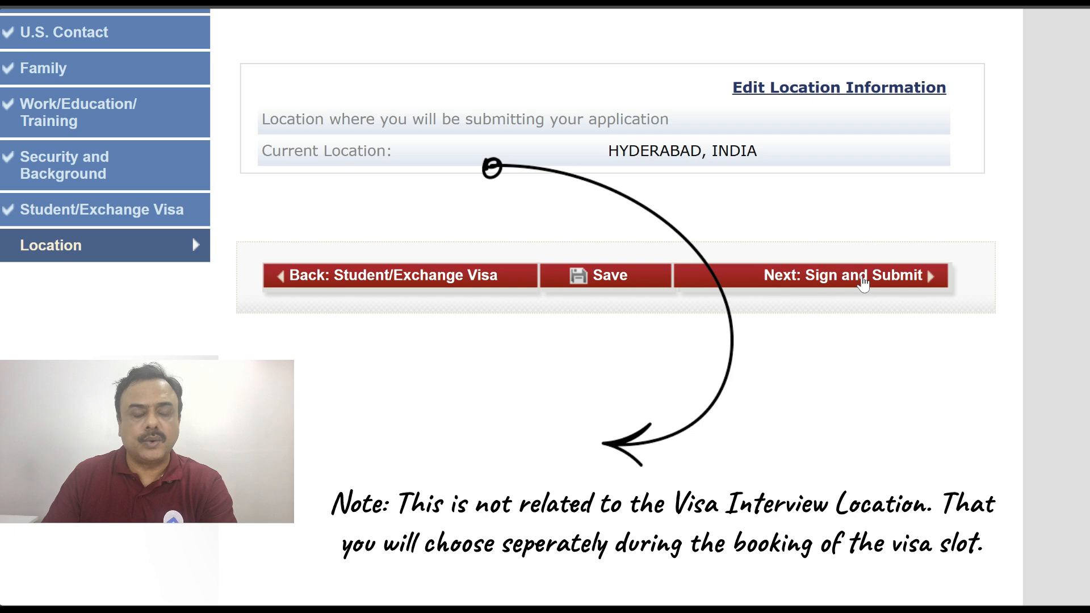
Advance to Sign and Submit and read through the e-signature certification statement
click(862, 286)
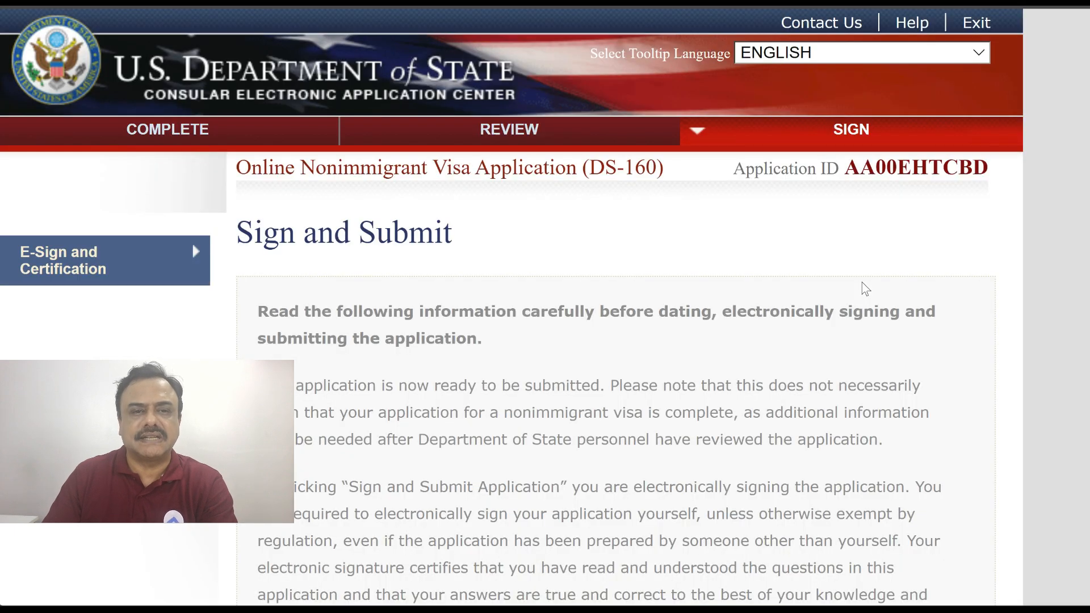
scroll(866, 288, down, 3)
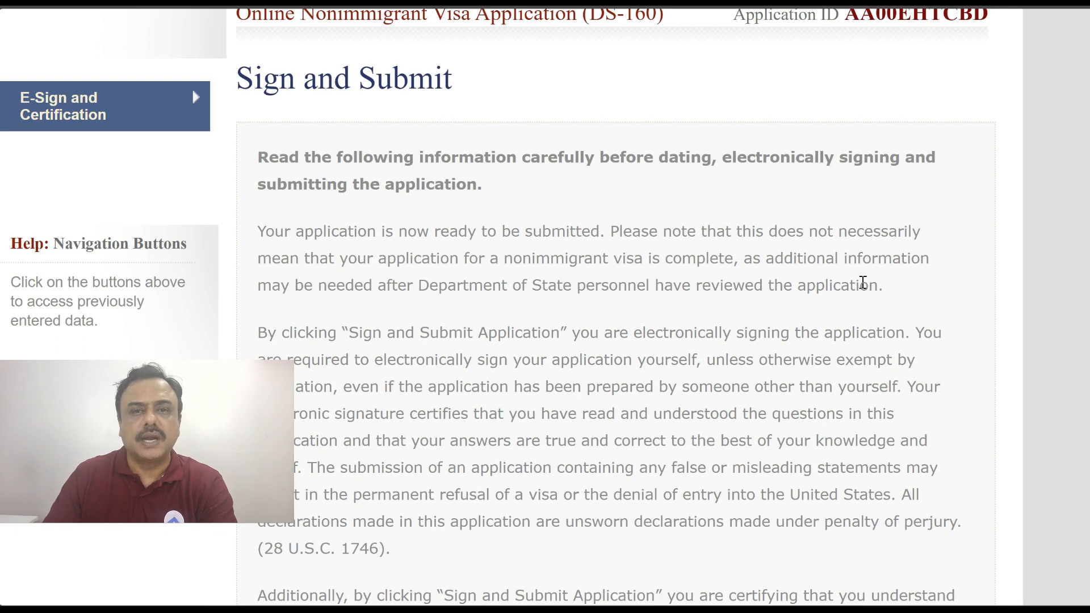
scroll(863, 282, down, 3)
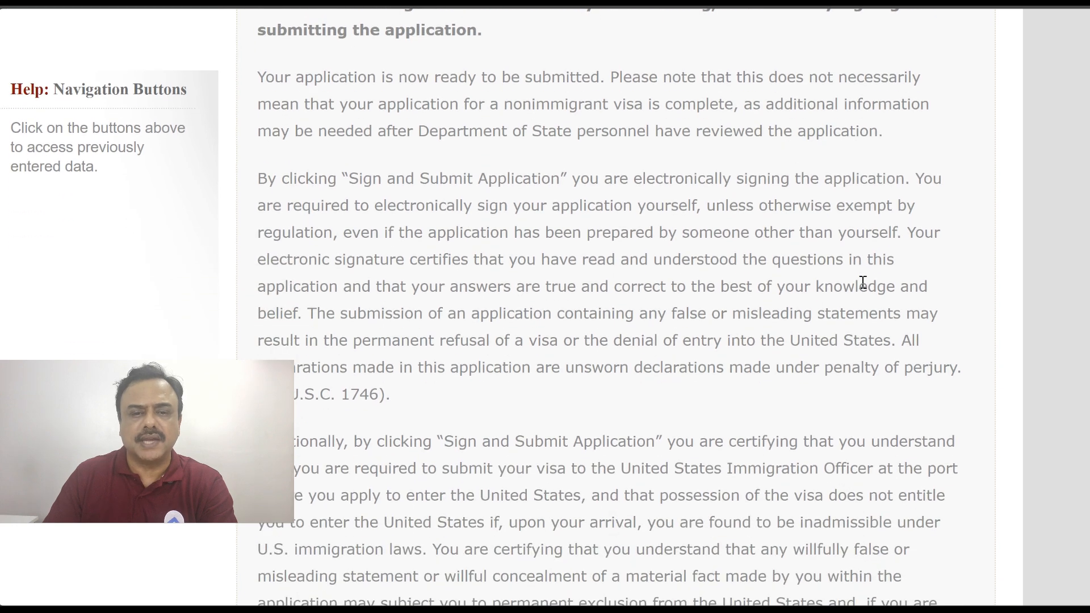